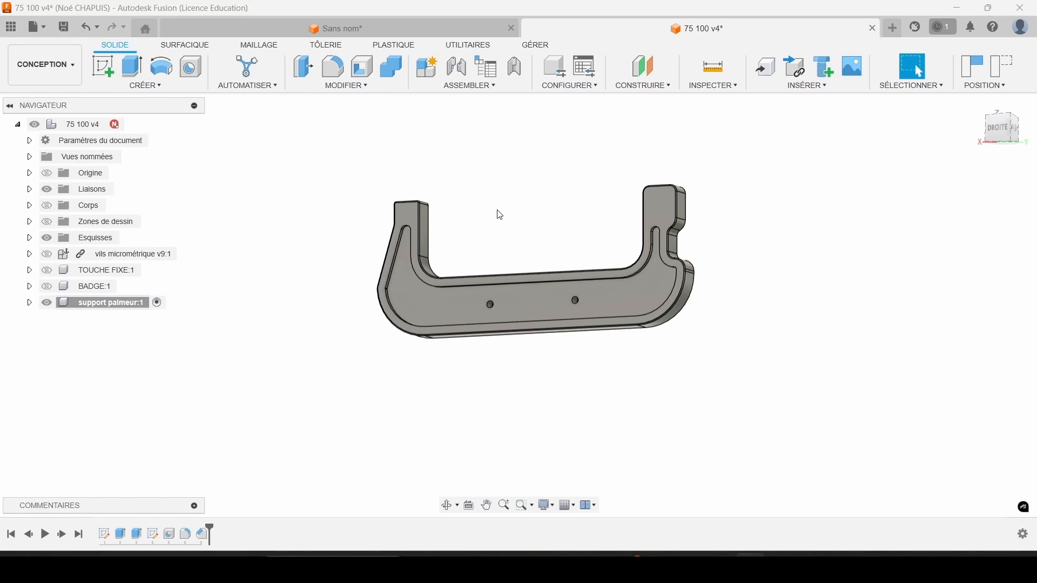
Switch to the Fabrication workspace and create a new milling setup for the micrometer frame.
{"action": "middle_click_drag", "start_coordinate": [456, 227], "coordinate": [516, 223]}
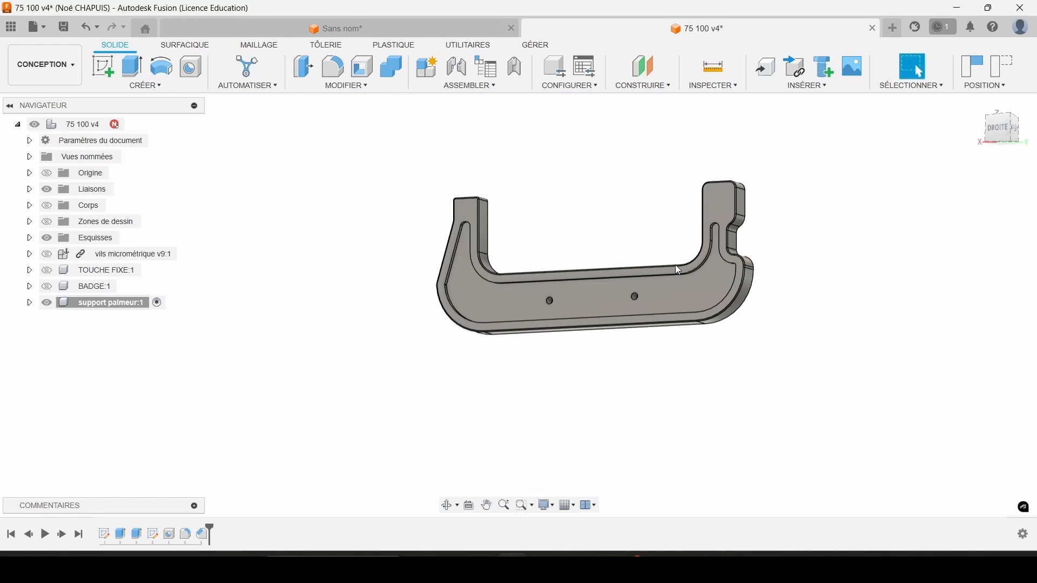
{"action": "left_click", "coordinate": [31, 63]}
{"action": "left_click", "coordinate": [61, 216]}
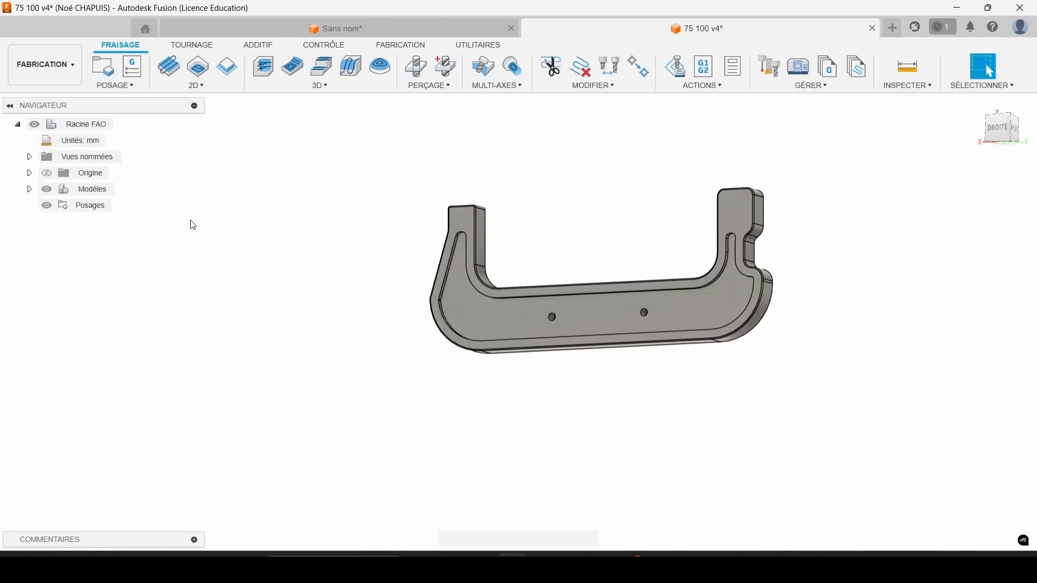
{"action": "middle_click_drag", "start_coordinate": [679, 176], "coordinate": [486, 162]}
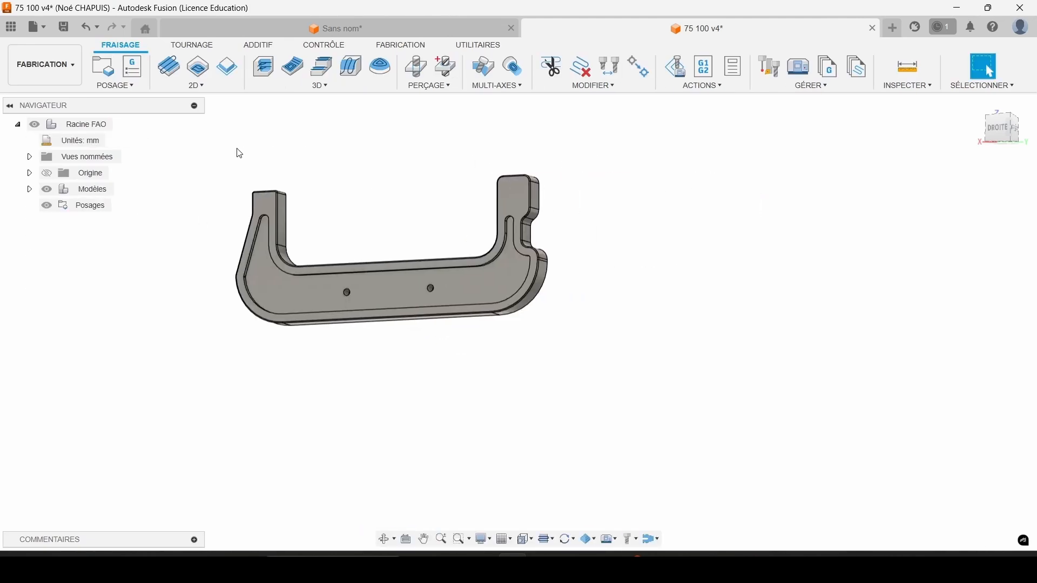
{"action": "scroll", "coordinate": [282, 176], "scroll_direction": "up", "scroll_amount": 2}
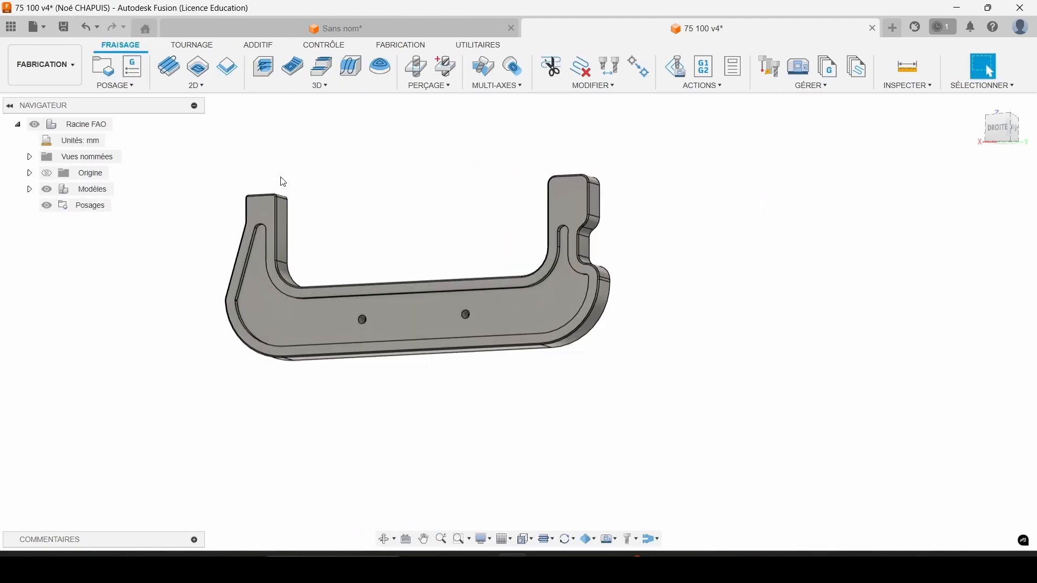
{"action": "left_click", "coordinate": [105, 70]}
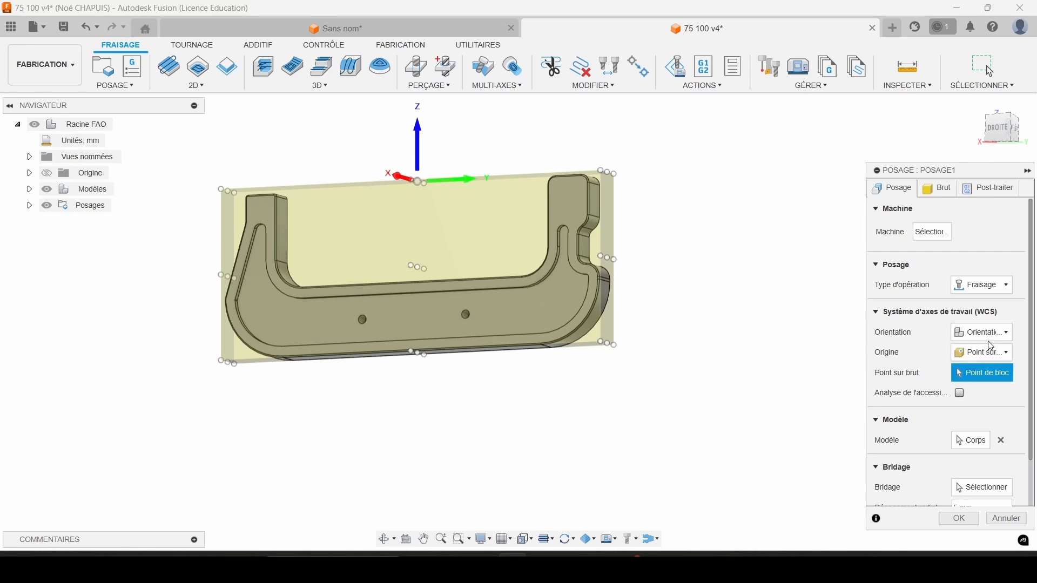
Set the work coordinate orientation to Axes X et Y, using the frame's long inner straight edge as the X axis.
{"action": "left_click", "coordinate": [974, 339]}
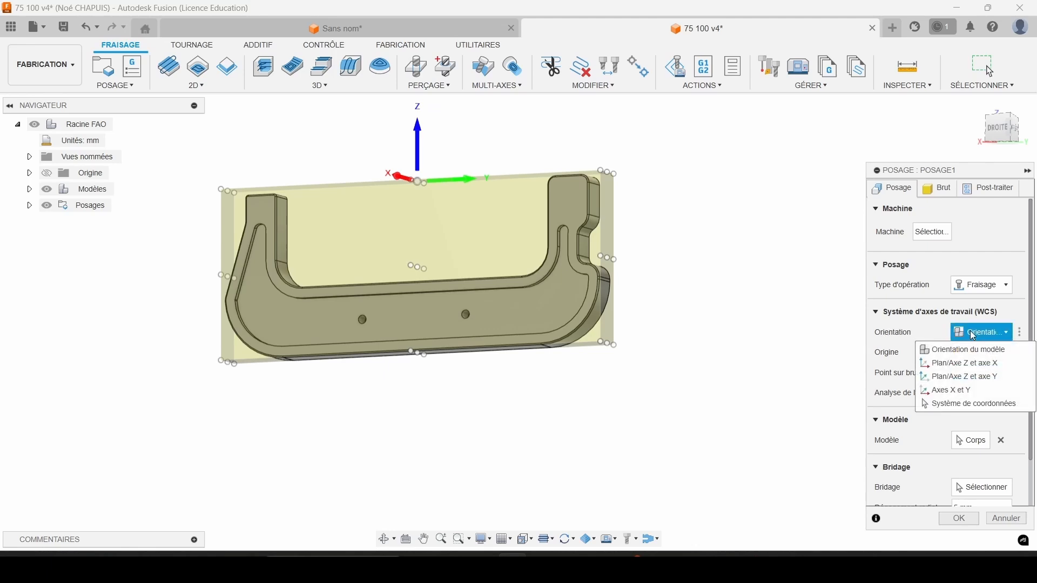
{"action": "left_click", "coordinate": [949, 391]}
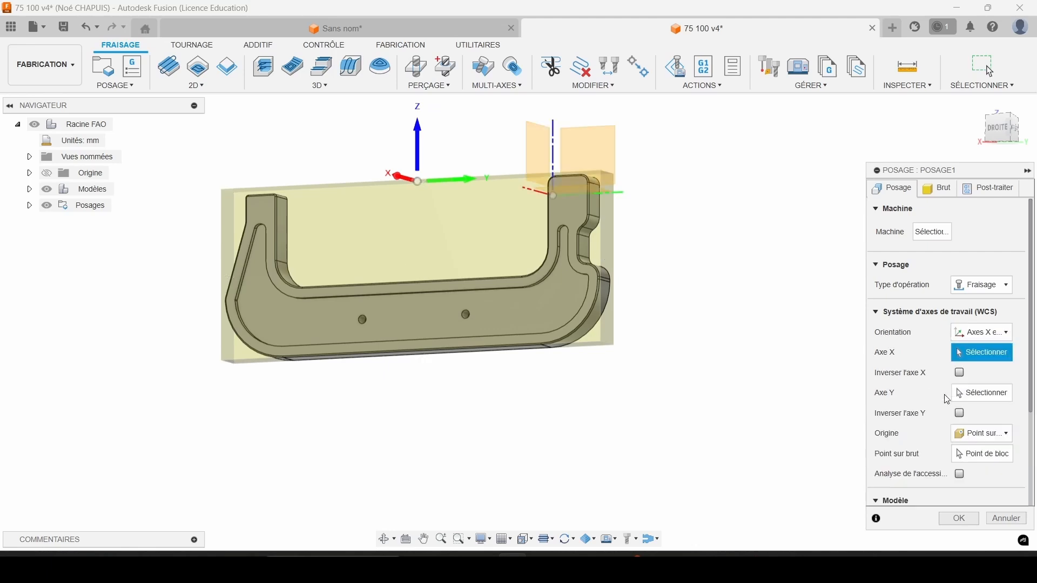
{"action": "middle_click_drag", "start_coordinate": [514, 278], "coordinate": [611, 235]}
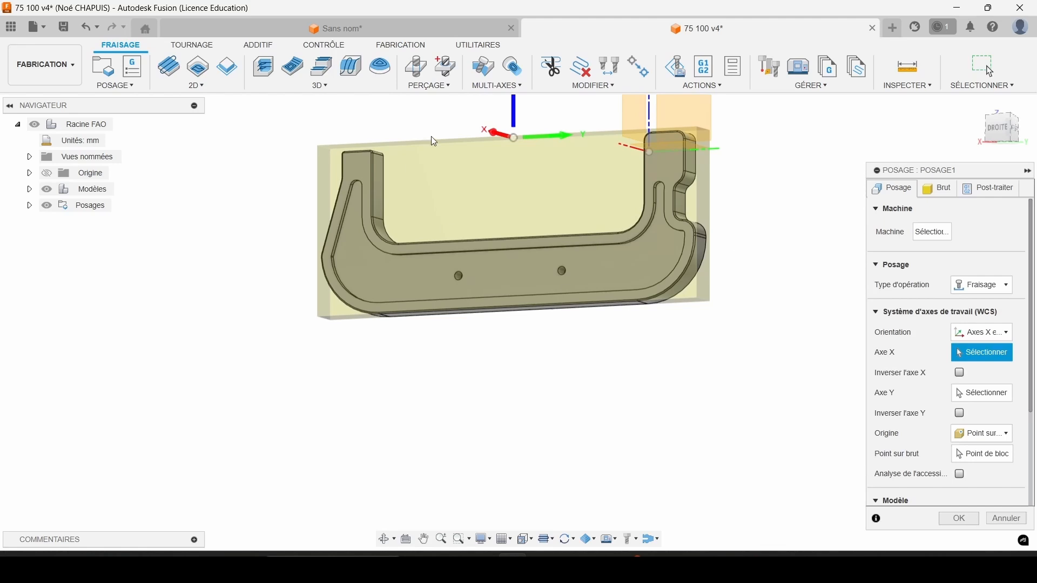
{"action": "middle_click_drag", "start_coordinate": [521, 173], "coordinate": [520, 245]}
{"action": "scroll", "coordinate": [520, 245], "scroll_direction": "down", "scroll_amount": 1}
{"action": "scroll", "coordinate": [496, 146], "scroll_direction": "up", "scroll_amount": 1}
{"action": "scroll", "coordinate": [476, 223], "scroll_direction": "down", "scroll_amount": 1}
{"action": "scroll", "coordinate": [548, 228], "scroll_direction": "up", "scroll_amount": 1}
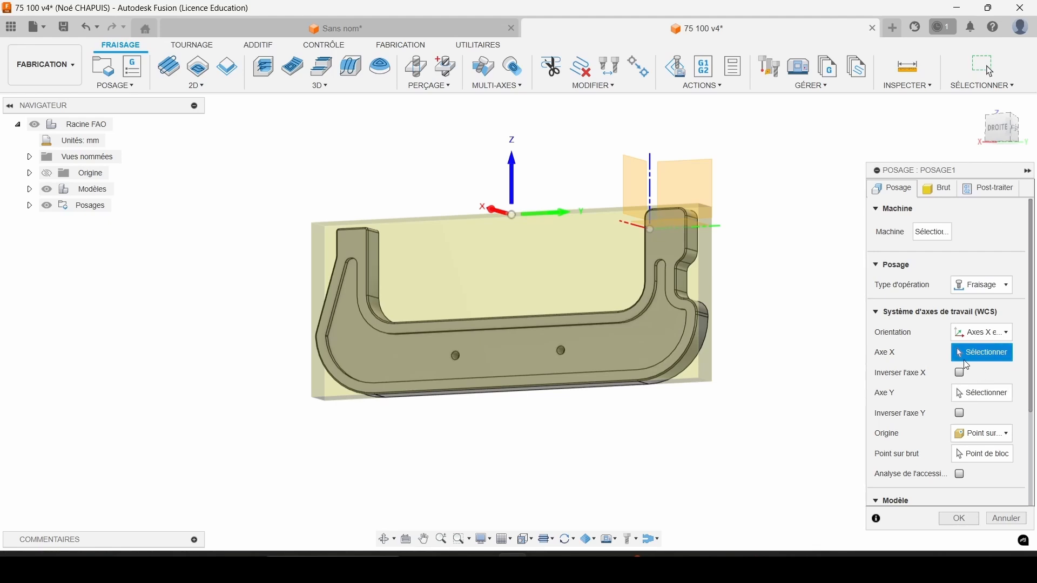
{"action": "scroll", "coordinate": [503, 325], "scroll_direction": "up", "scroll_amount": 2}
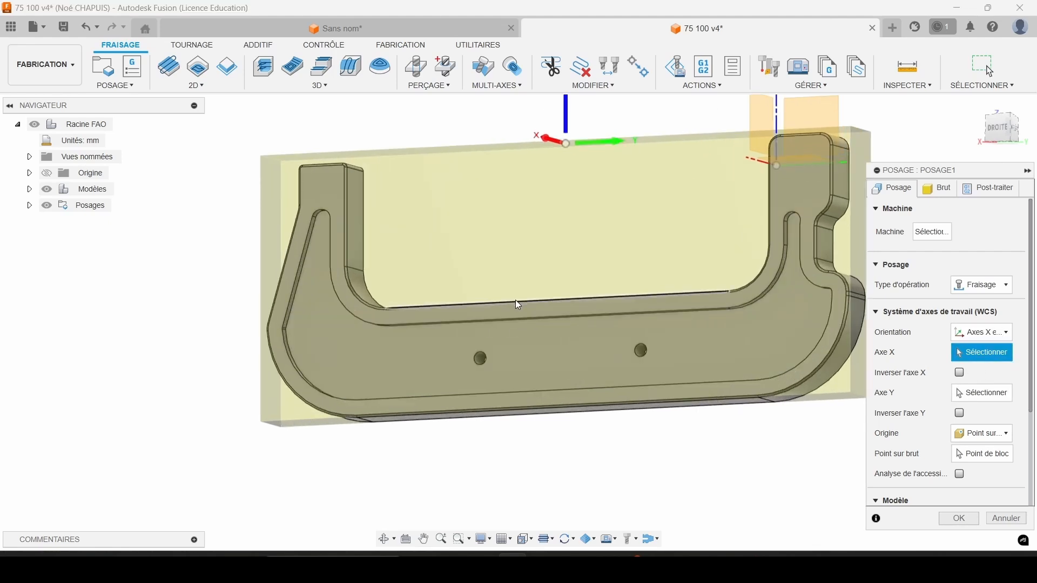
{"action": "scroll", "coordinate": [503, 305], "scroll_direction": "up", "scroll_amount": 2}
{"action": "left_click", "coordinate": [501, 305]}
{"action": "scroll", "coordinate": [540, 319], "scroll_direction": "down", "scroll_amount": 4}
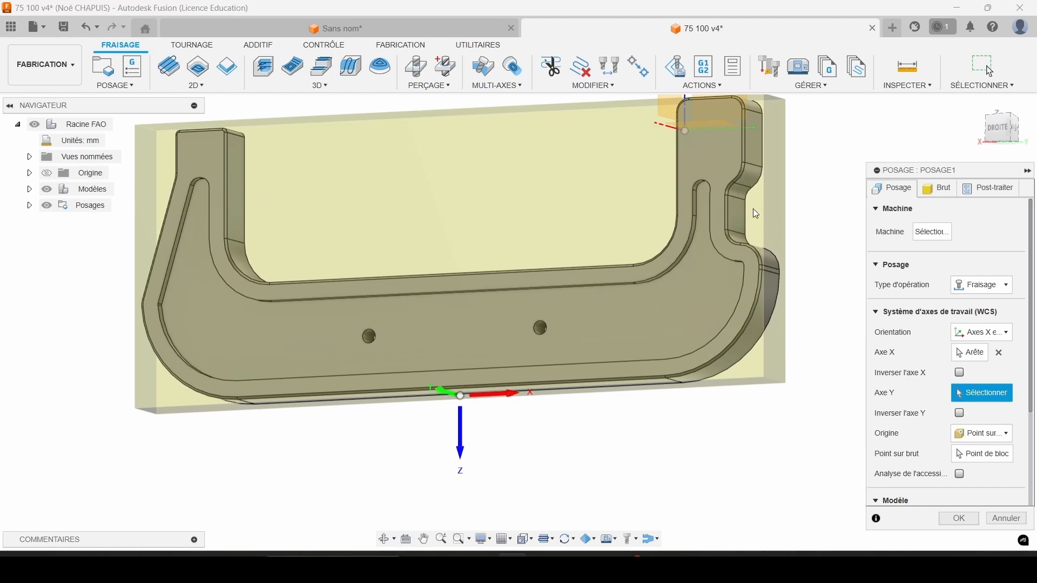
Define the setup's Y axis with the straight inner edge of the frame's arm beside the notch.
{"action": "left_click", "coordinate": [677, 152]}
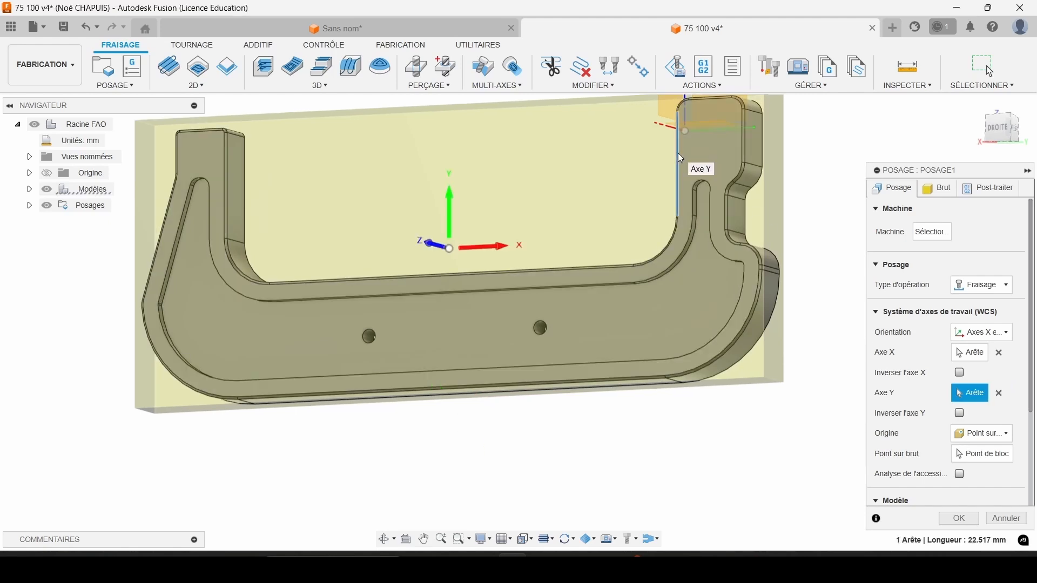
{"action": "middle_click_drag", "start_coordinate": [487, 206], "coordinate": [544, 199]}
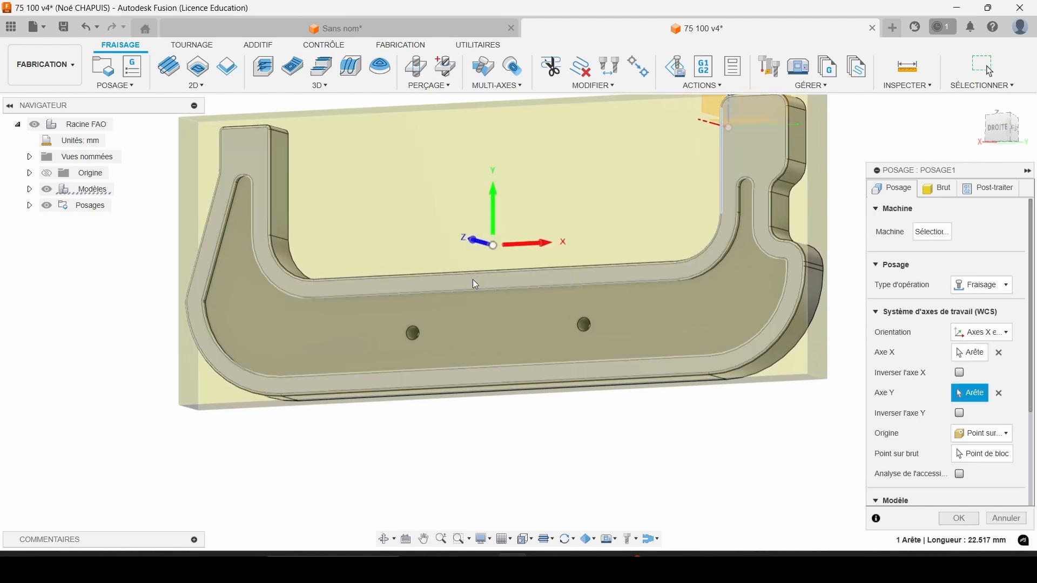
{"action": "middle_click_drag", "start_coordinate": [478, 250], "coordinate": [532, 253], "text": "shift"}
{"action": "scroll", "coordinate": [530, 249], "scroll_direction": "down", "scroll_amount": 4}
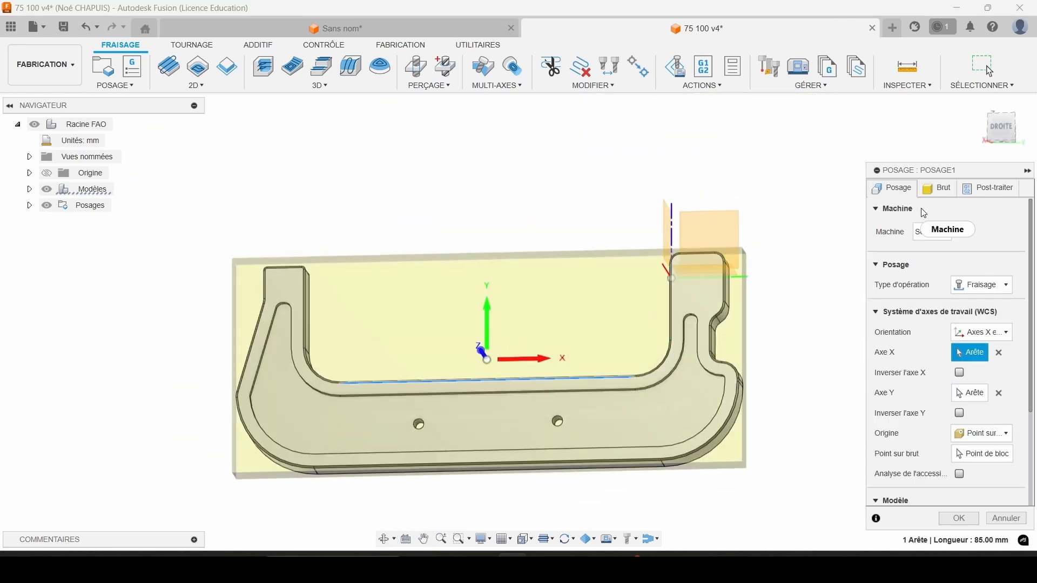
Change the stock mode to a fixed-size box and set its Z height to 20 mm.
{"action": "left_click", "coordinate": [938, 187]}
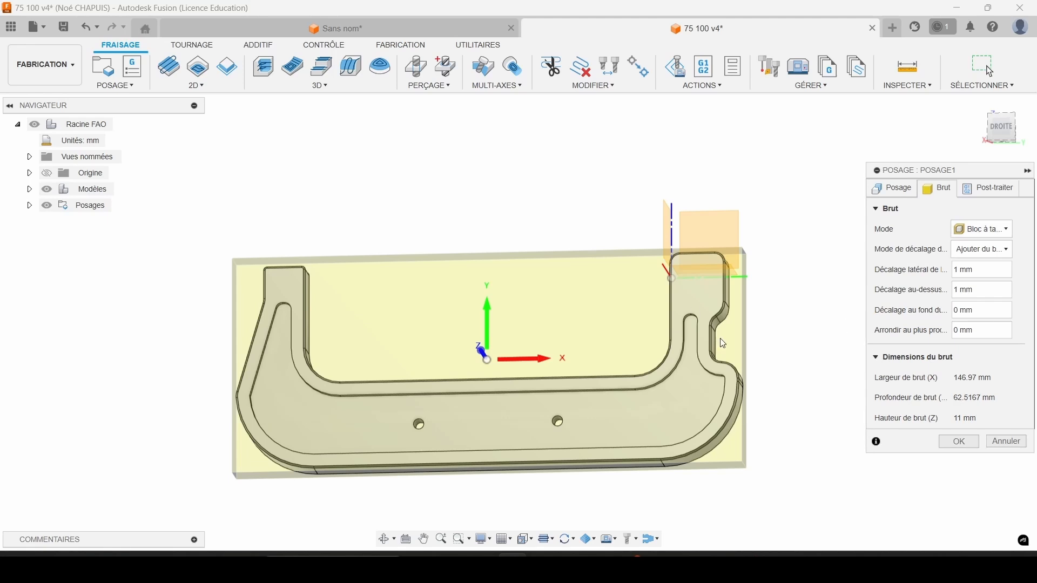
{"action": "left_click", "coordinate": [982, 228]}
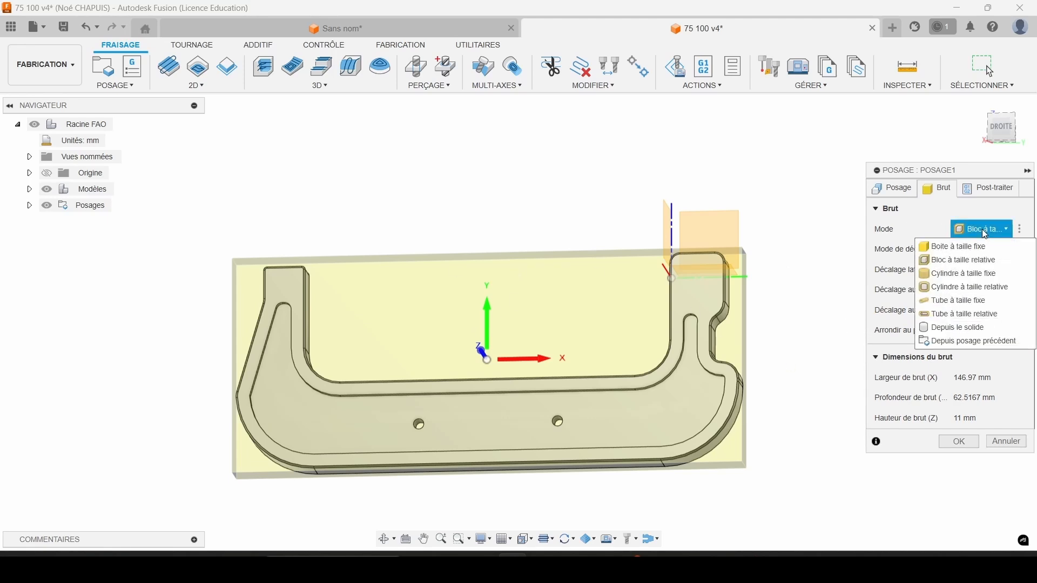
{"action": "left_click", "coordinate": [972, 261]}
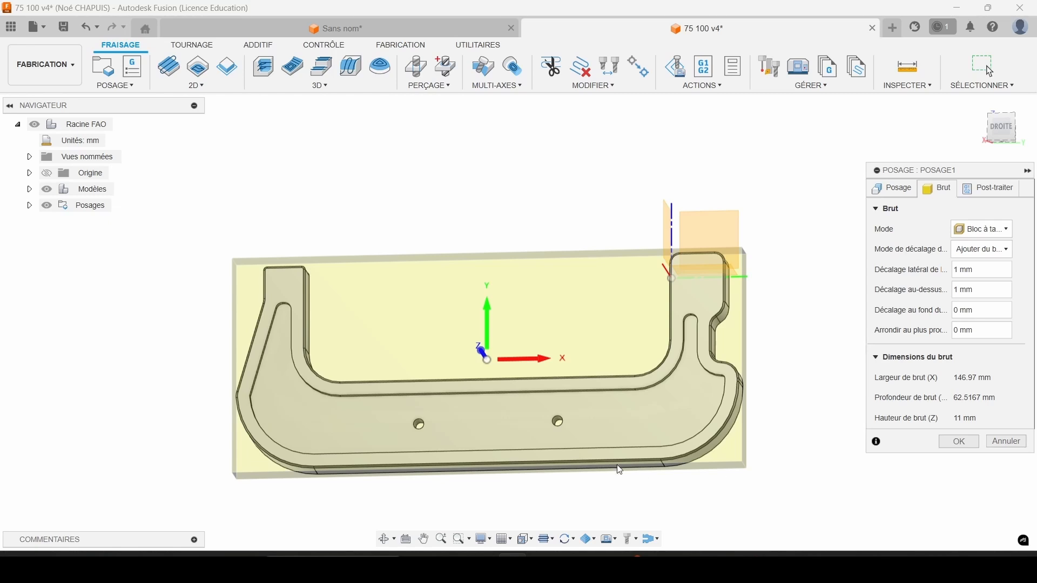
{"action": "left_click", "coordinate": [999, 231]}
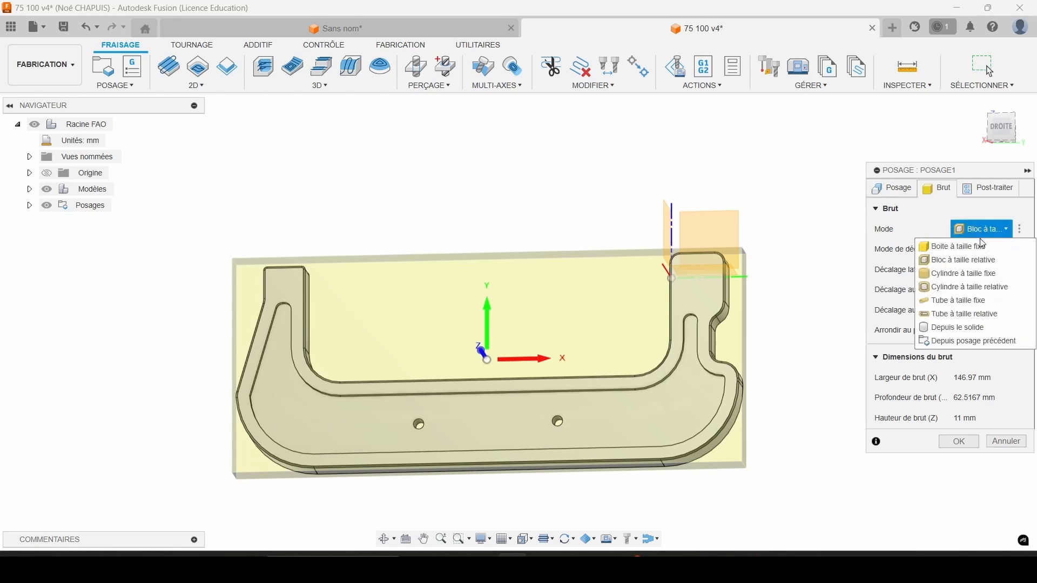
{"action": "left_click", "coordinate": [969, 248]}
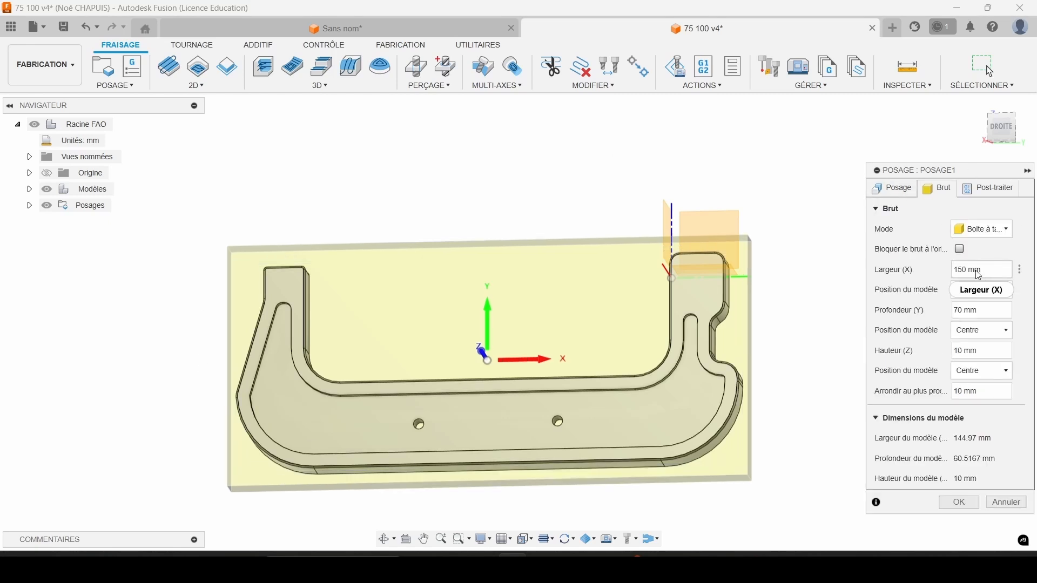
{"action": "left_click", "coordinate": [959, 351]}
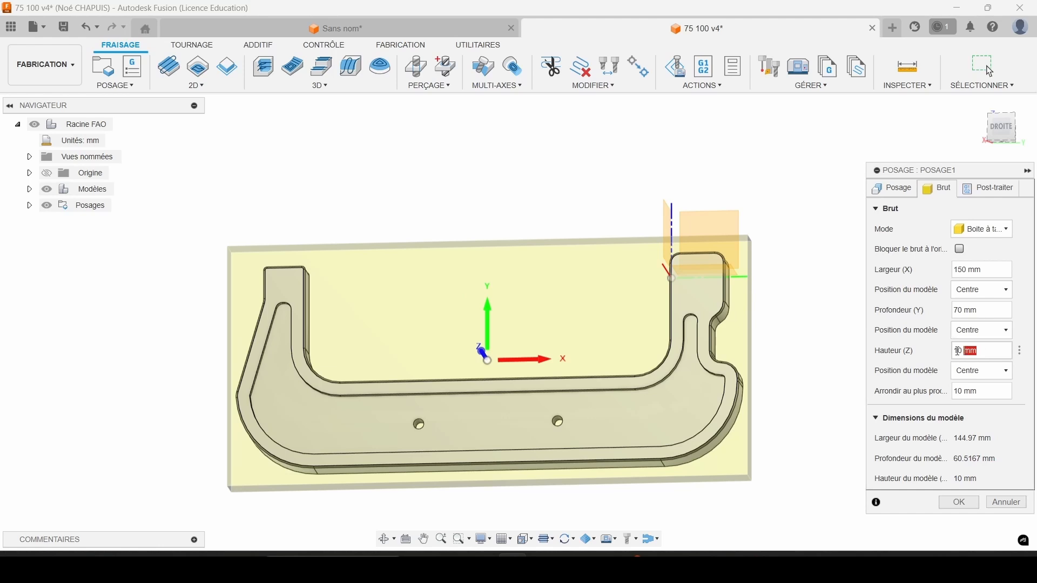
{"action": "key", "text": "ctrl+a"}
{"action": "type", "text": "20"}
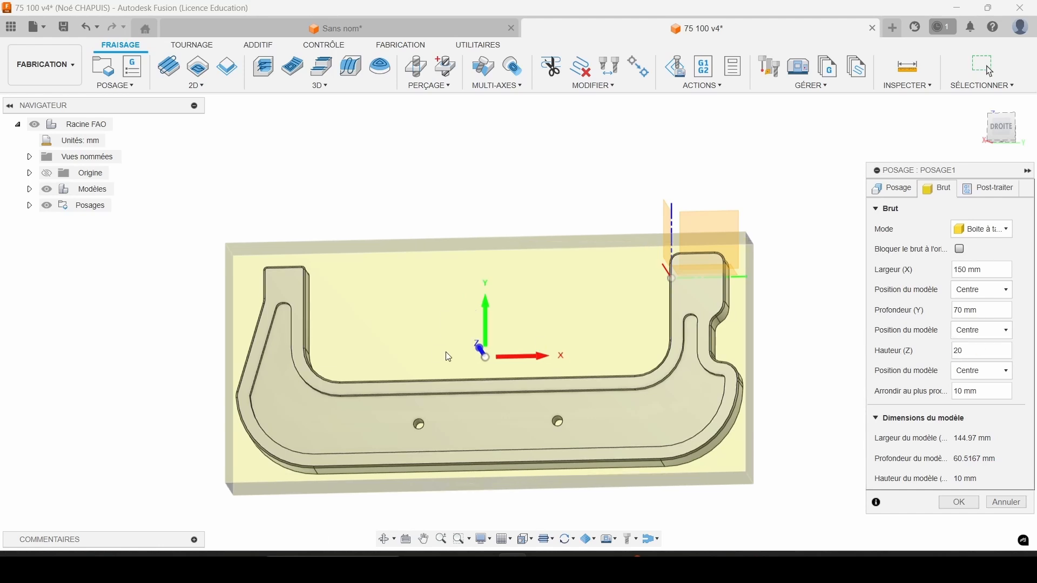
Position the model in the stock's Z direction by an offset from the top (+Z) of 1 mm.
{"action": "middle_click_drag", "start_coordinate": [446, 354], "coordinate": [465, 281], "text": "shift"}
{"action": "left_click", "coordinate": [999, 381]}
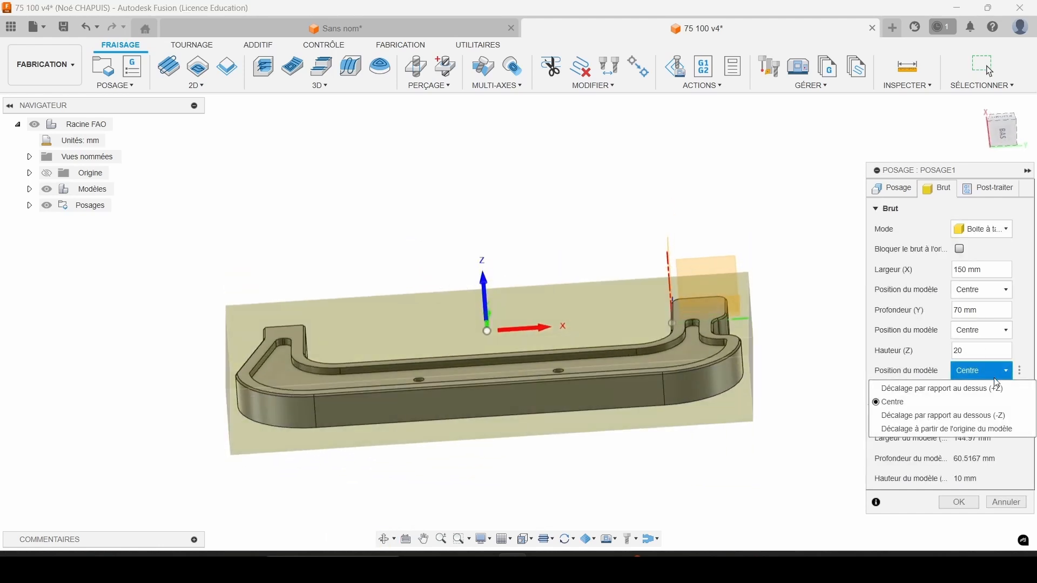
{"action": "left_click", "coordinate": [997, 387]}
{"action": "left_click", "coordinate": [992, 391]}
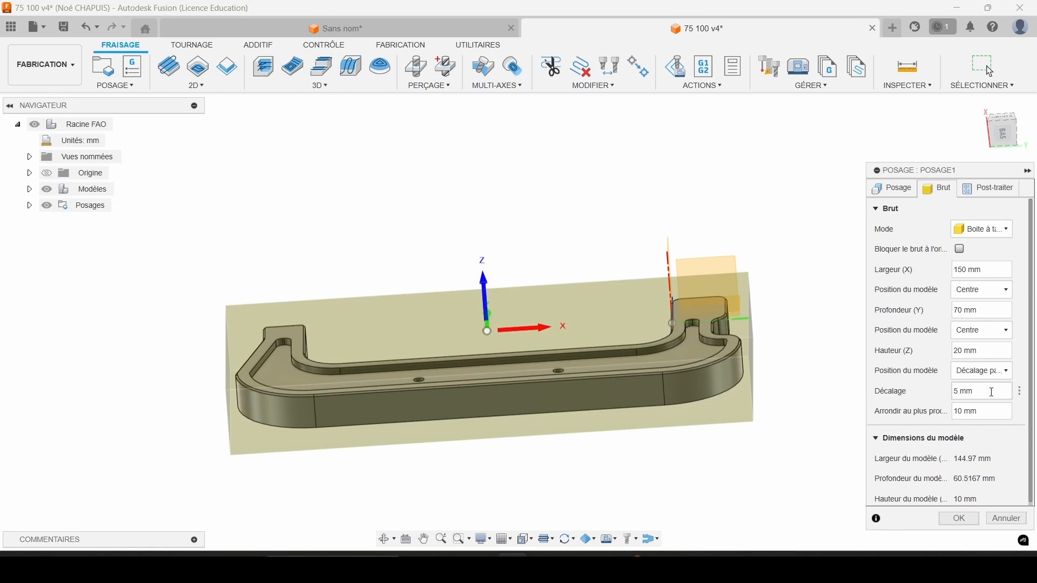
{"action": "type", "text": "1"}
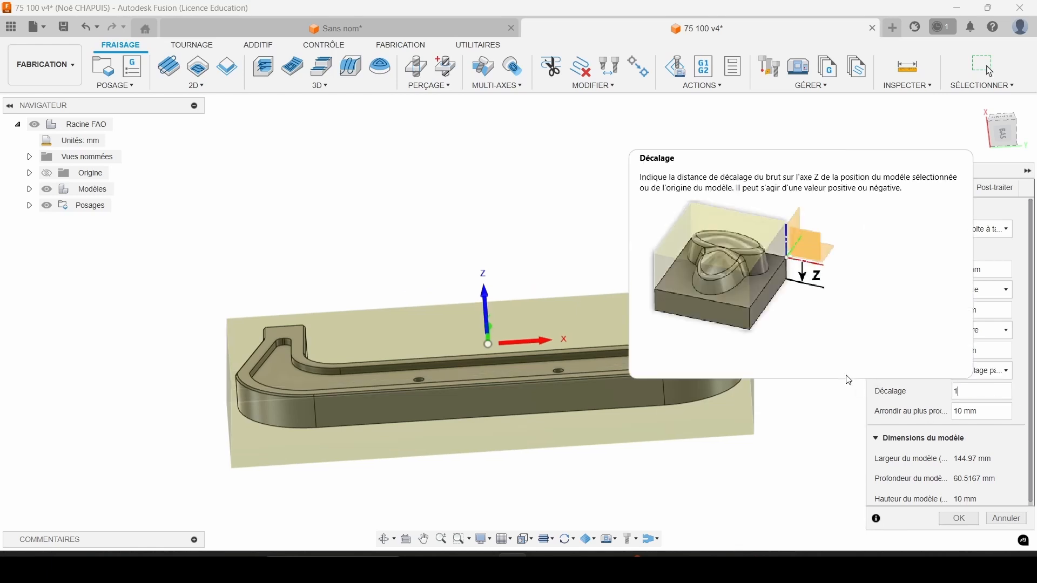
{"action": "middle_click_drag", "start_coordinate": [317, 383], "coordinate": [503, 354], "text": "shift"}
{"action": "middle_click_drag", "start_coordinate": [382, 412], "coordinate": [459, 472], "text": "shift"}
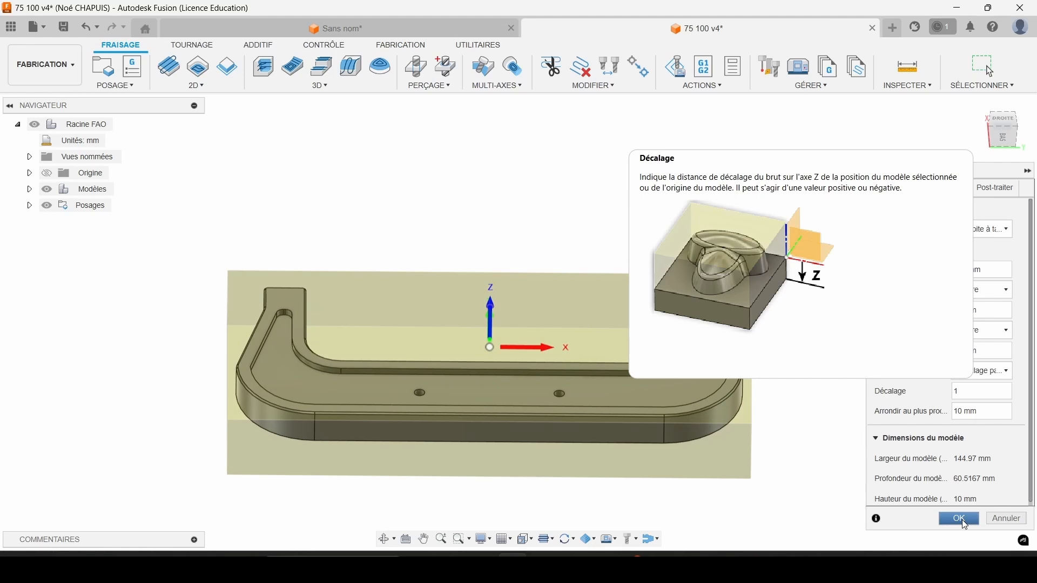
{"action": "left_click", "coordinate": [959, 519]}
Place the work origin on the stock box's top corner at minimum X and maximum Y.
{"action": "left_click", "coordinate": [972, 353]}
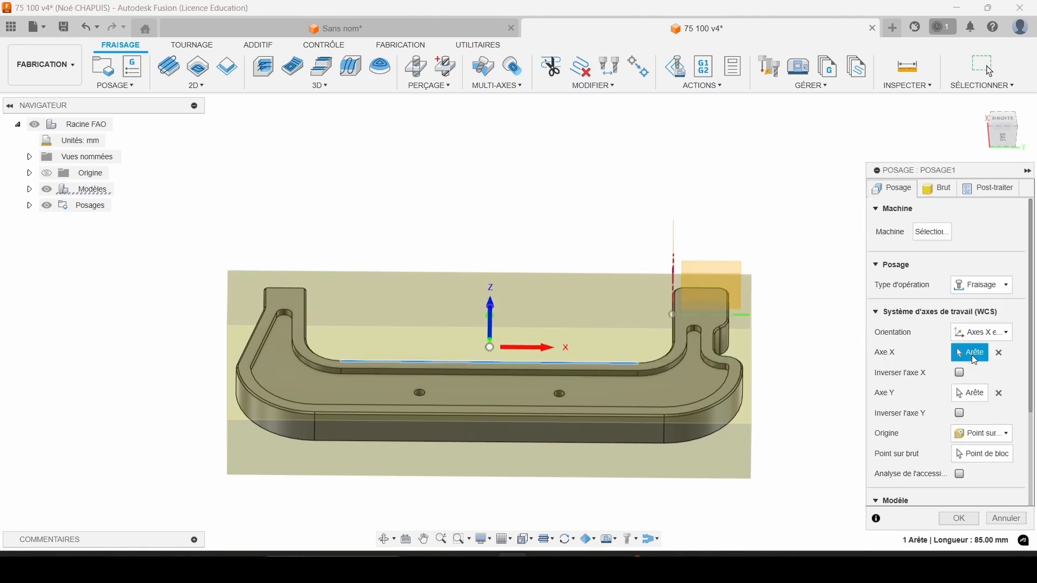
{"action": "left_click", "coordinate": [983, 451]}
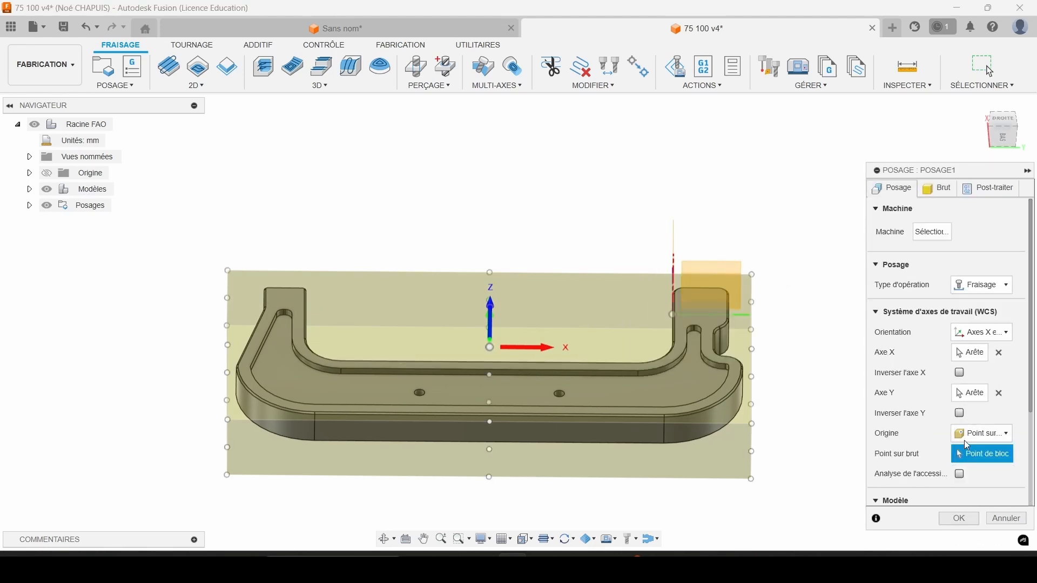
{"action": "middle_click_drag", "start_coordinate": [547, 361], "coordinate": [536, 397], "text": "shift"}
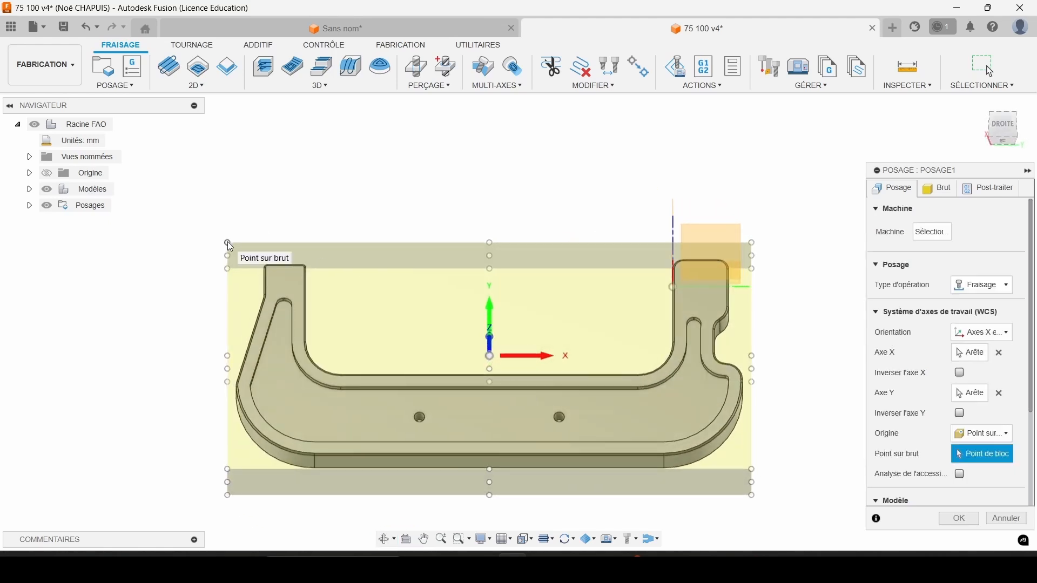
{"action": "middle_click_drag", "start_coordinate": [254, 257], "coordinate": [253, 347], "text": "shift"}
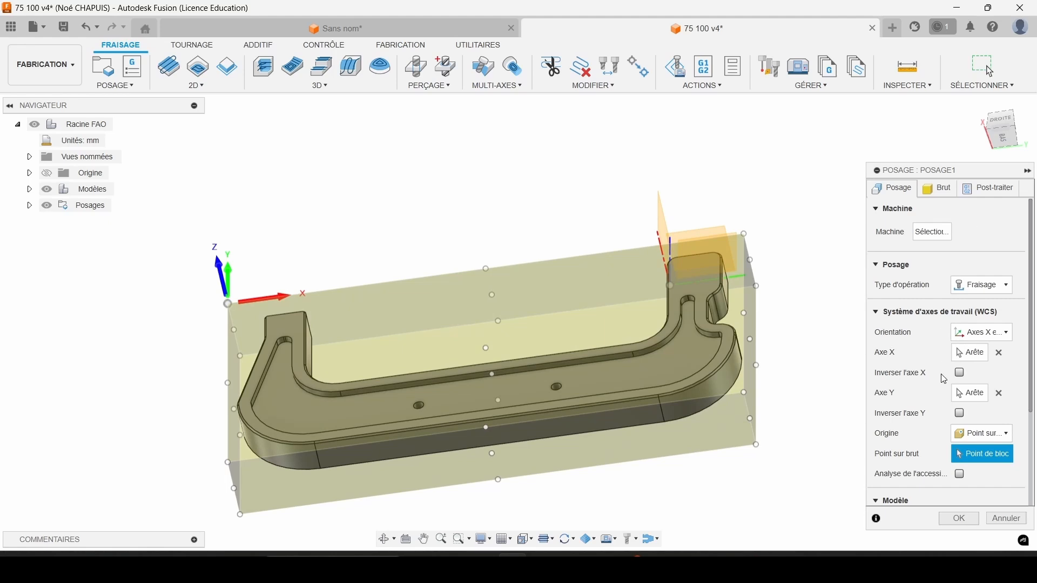
Check the program number and coordinate offset in the post-processing settings and confirm the setup.
{"action": "scroll", "coordinate": [914, 367], "scroll_direction": "down", "scroll_amount": 3}
{"action": "left_click", "coordinate": [988, 188]}
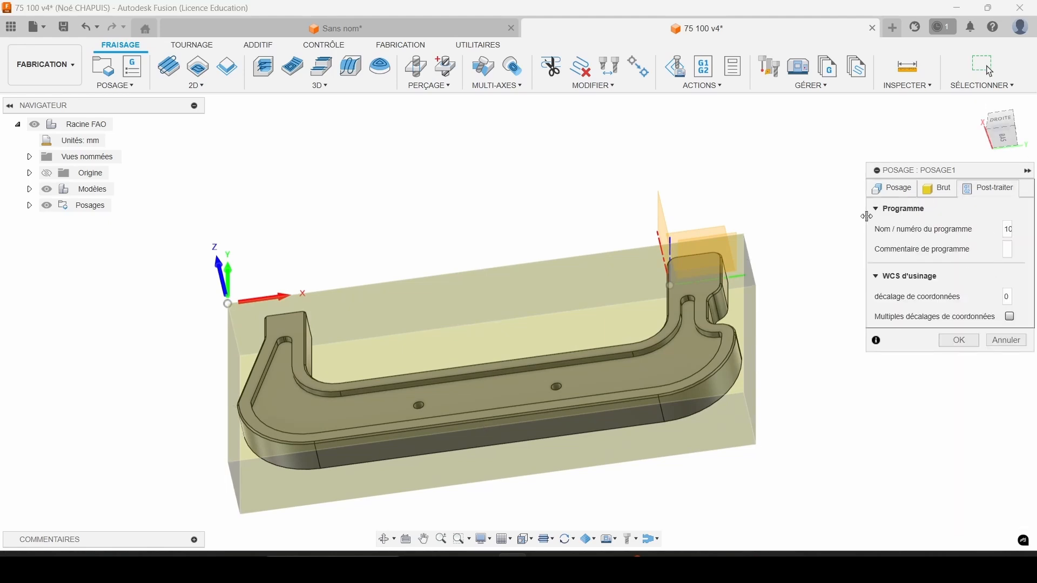
{"action": "left_click_drag", "start_coordinate": [867, 216], "coordinate": [821, 217]}
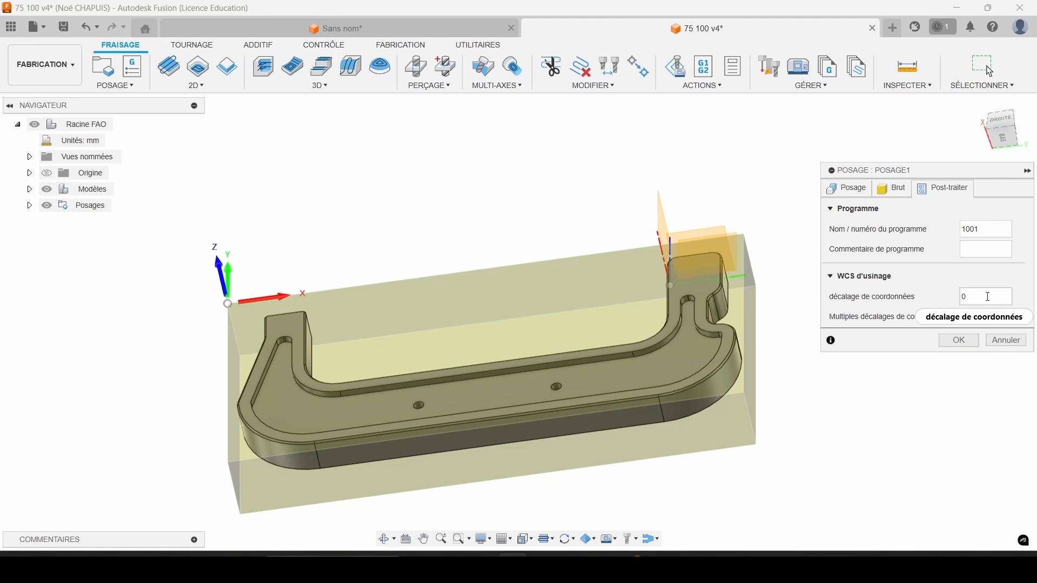
{"action": "left_click_drag", "start_coordinate": [987, 297], "coordinate": [914, 292]}
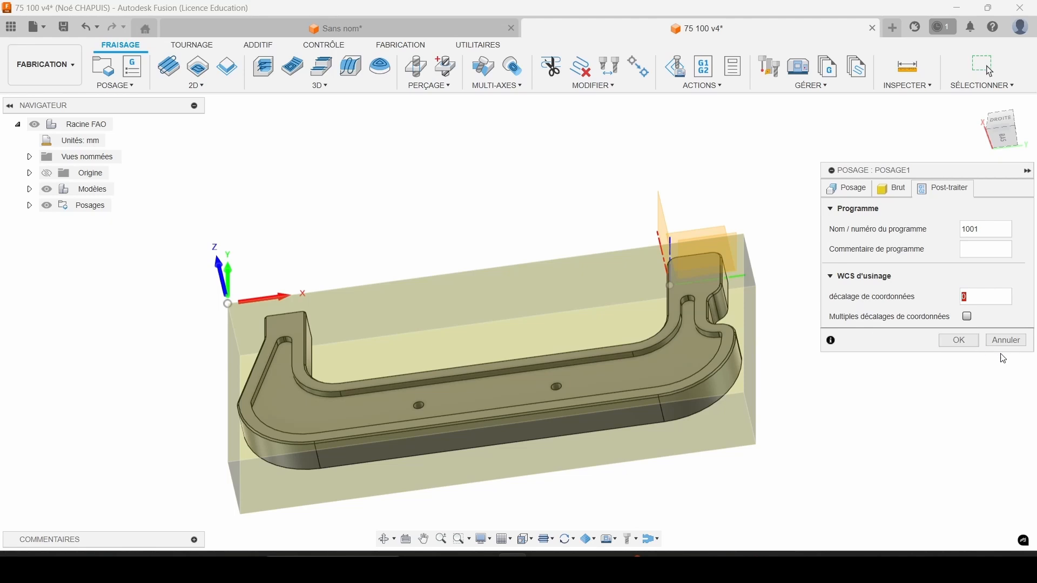
{"action": "left_click", "coordinate": [966, 342]}
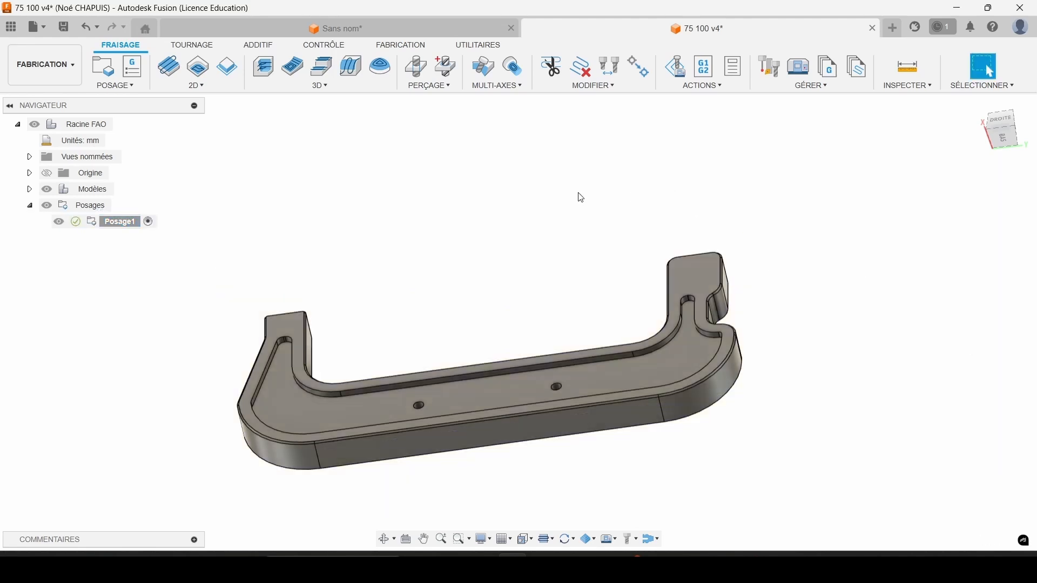
{"action": "middle_click_drag", "start_coordinate": [578, 196], "coordinate": [621, 144]}
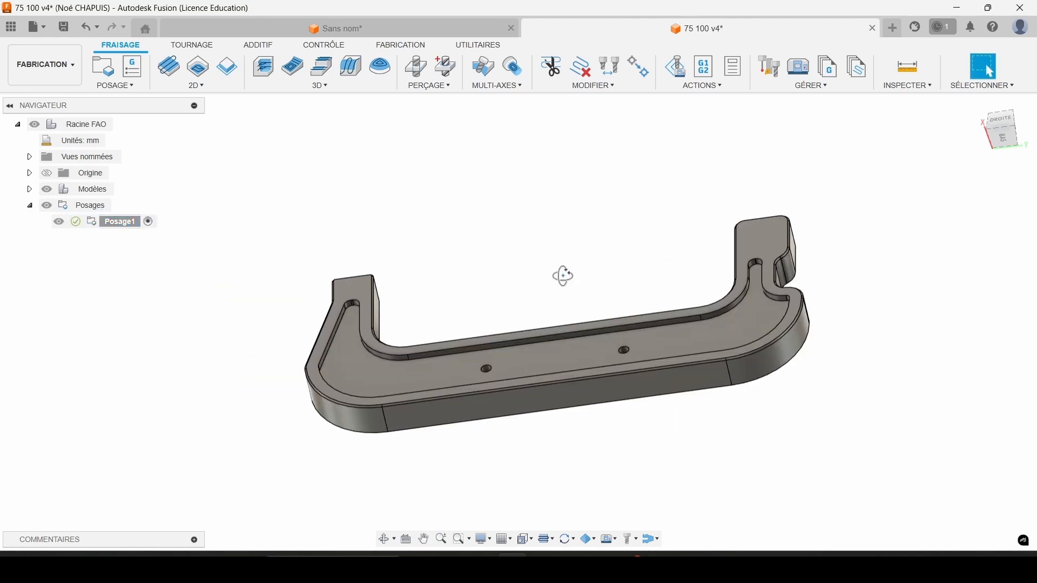
{"action": "mouse_move", "coordinate": [562, 276]}
{"action": "middle_mouse_down", "text": "shift"}
{"action": "mouse_move", "coordinate": [543, 229]}
{"action": "mouse_move", "coordinate": [583, 277]}
{"action": "mouse_move", "coordinate": [553, 273]}
{"action": "mouse_move", "coordinate": [572, 280]}
{"action": "middle_mouse_up", "text": "shift"}
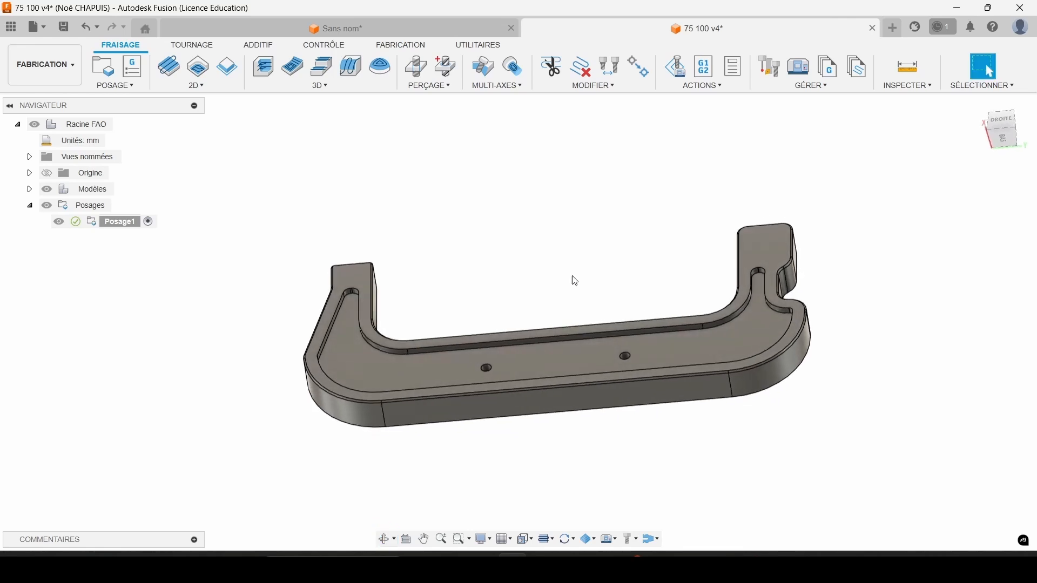
Start a 2D Face operation and choose the 75 100 v4 document library as the place for its tool.
{"action": "left_click", "coordinate": [170, 69]}
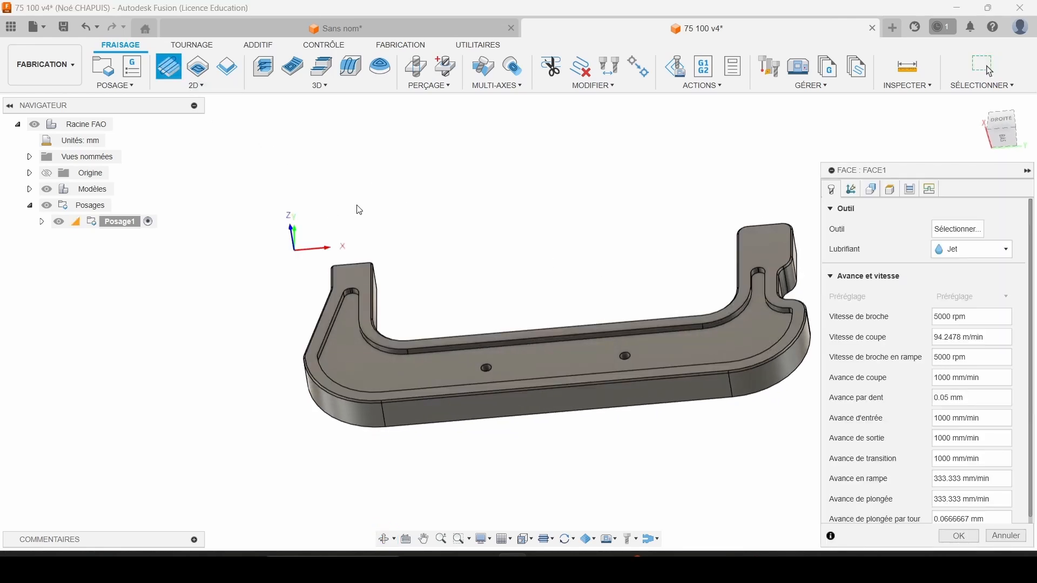
{"action": "left_click", "coordinate": [958, 230]}
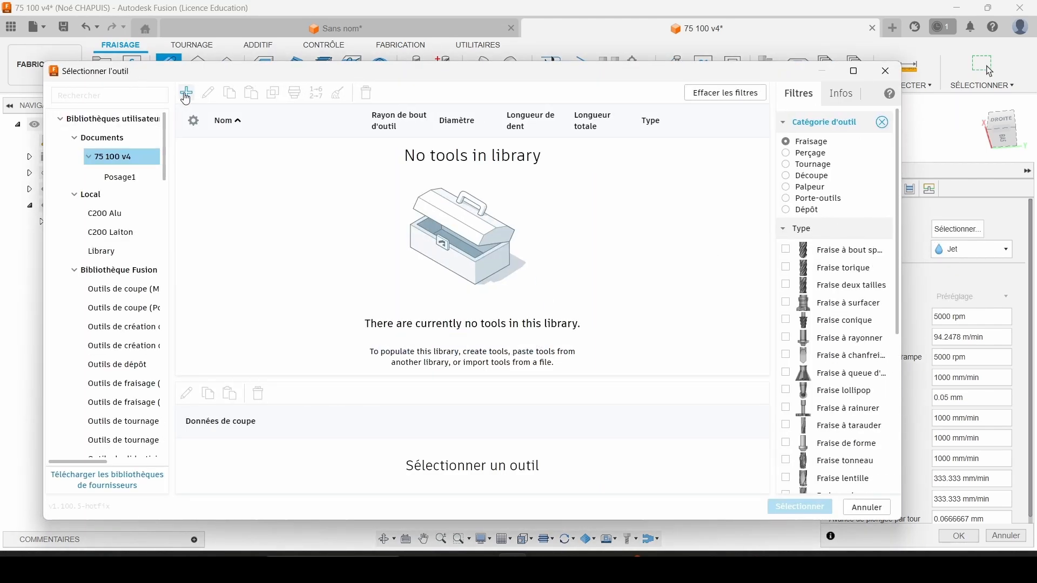
{"action": "left_click", "coordinate": [186, 95]}
{"action": "left_click", "coordinate": [860, 116]}
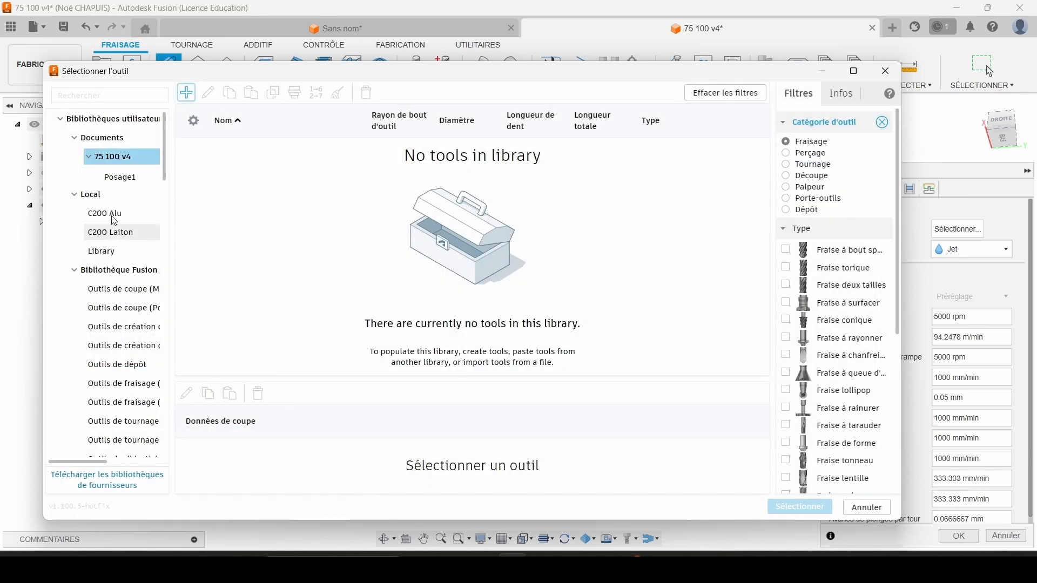
{"action": "left_click", "coordinate": [113, 198]}
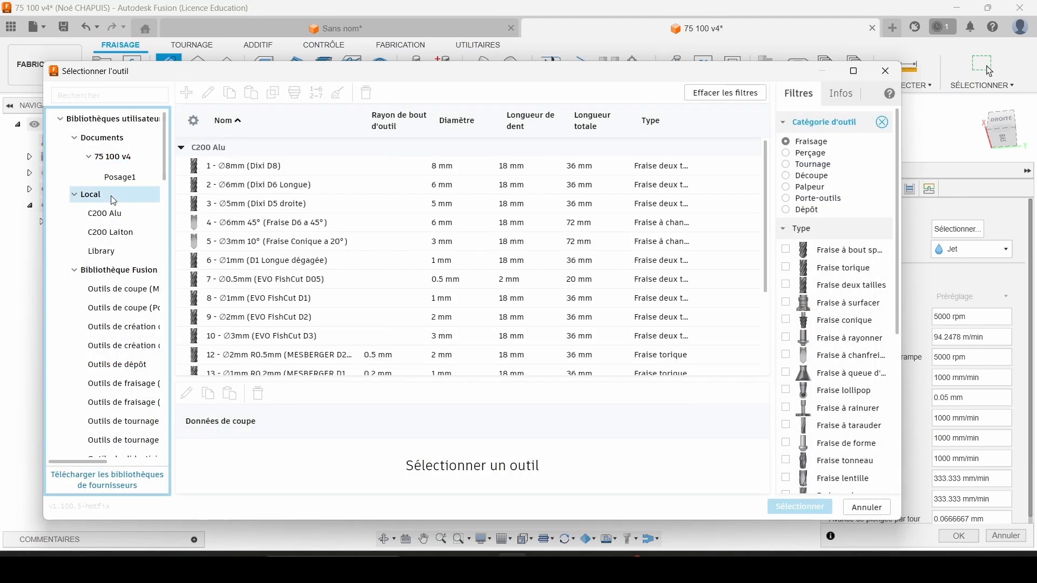
{"action": "right_click", "coordinate": [114, 201]}
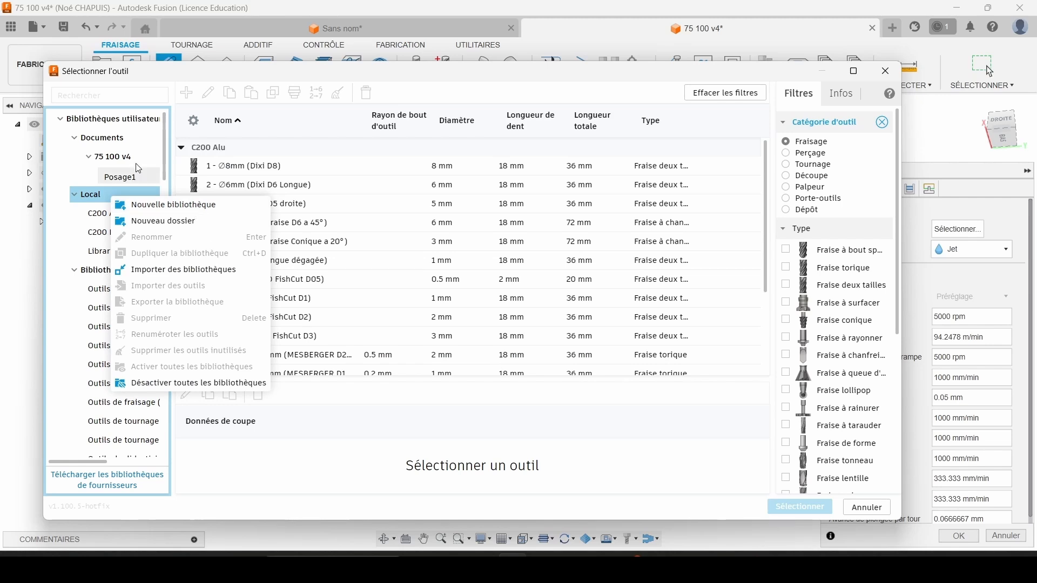
{"action": "left_click", "coordinate": [110, 159]}
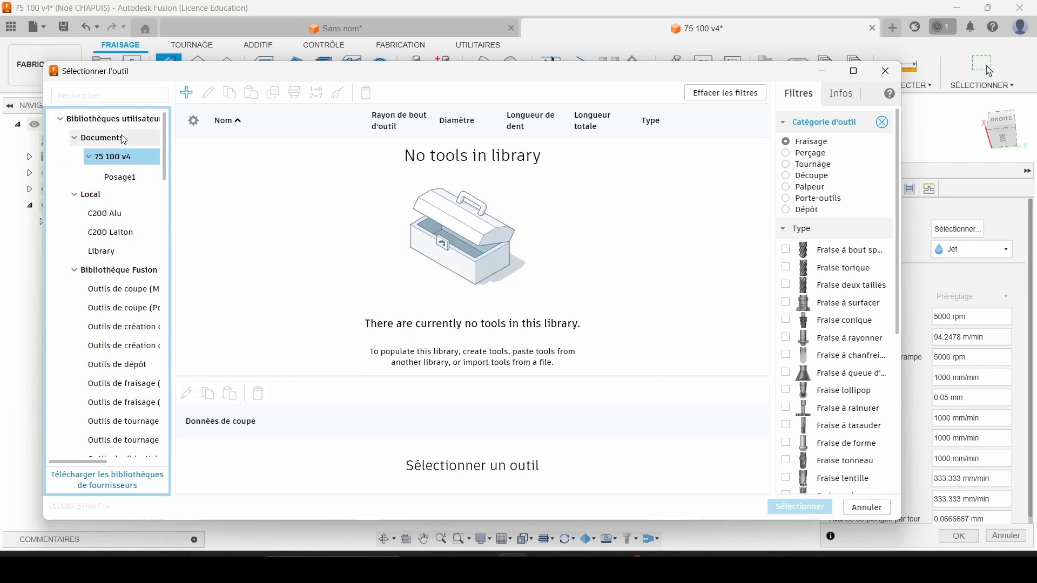
{"action": "left_click", "coordinate": [124, 140]}
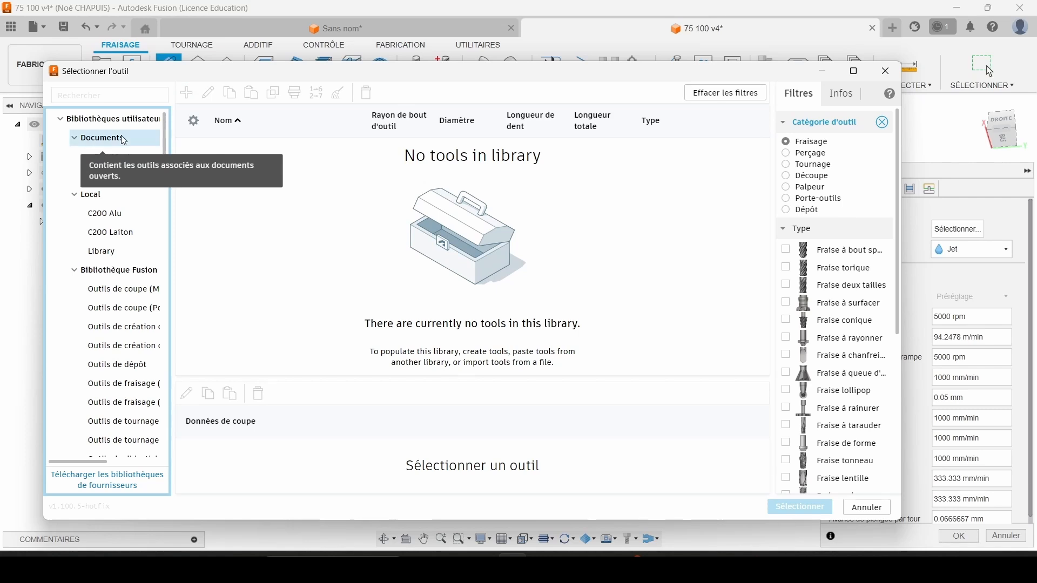
{"action": "left_click", "coordinate": [115, 156]}
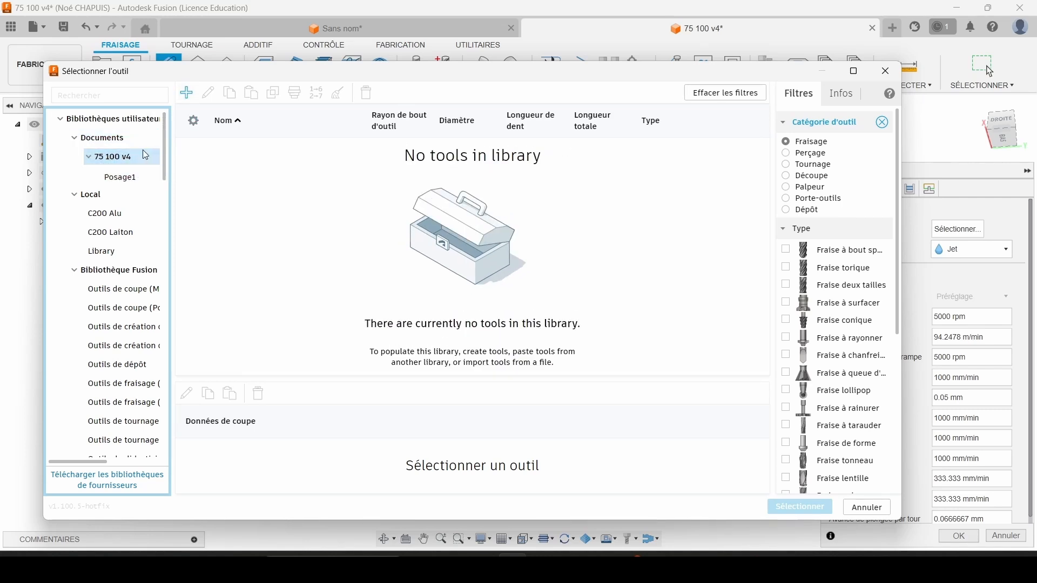
Create a new flat end mill (Fraise deux tailles) described as Fra D20, with 3 teeth and a 20 mm diameter.
{"action": "left_click", "coordinate": [187, 93]}
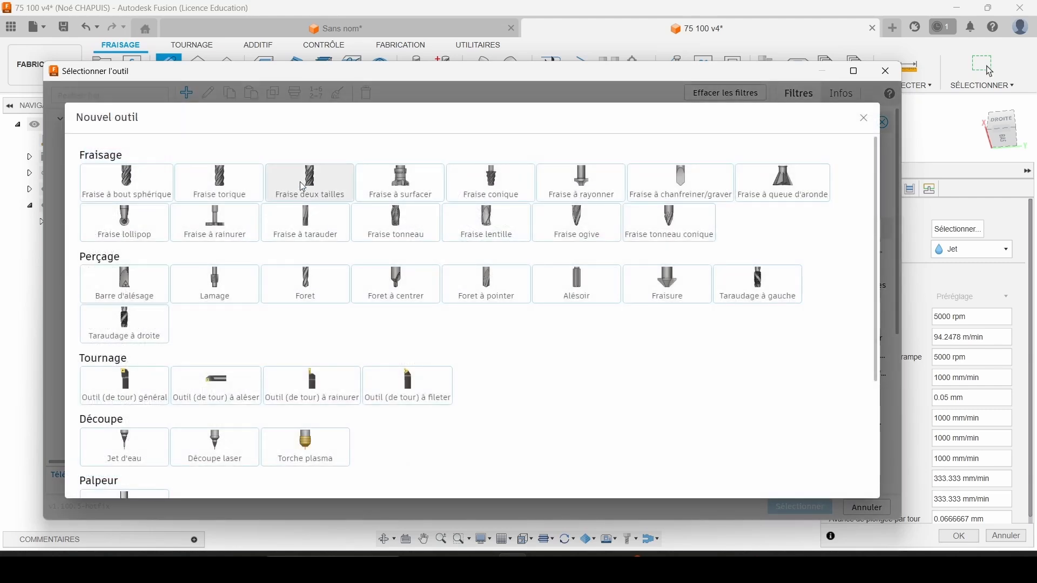
{"action": "left_click", "coordinate": [303, 186]}
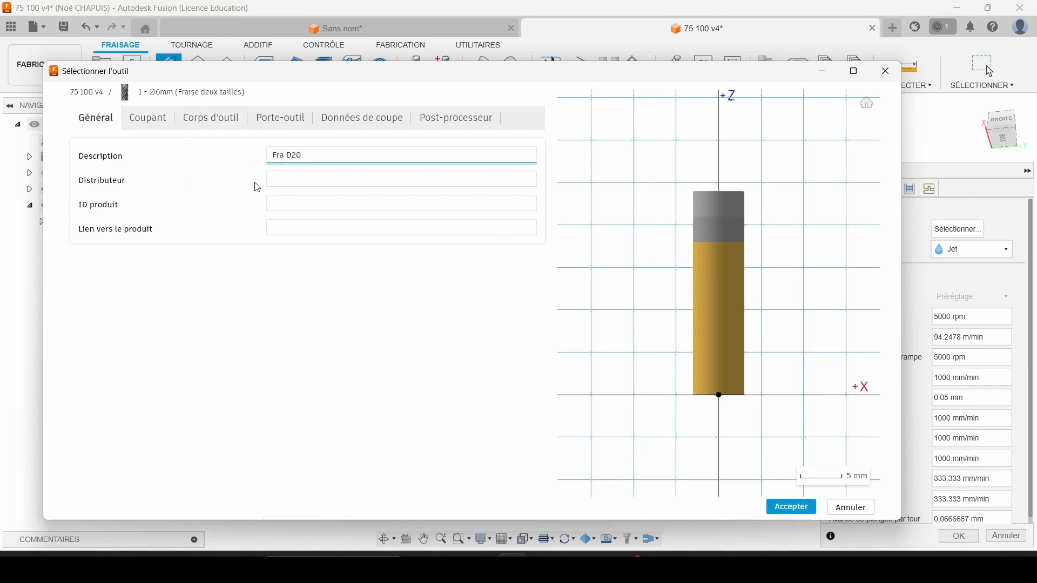
{"action": "left_click", "coordinate": [157, 127]}
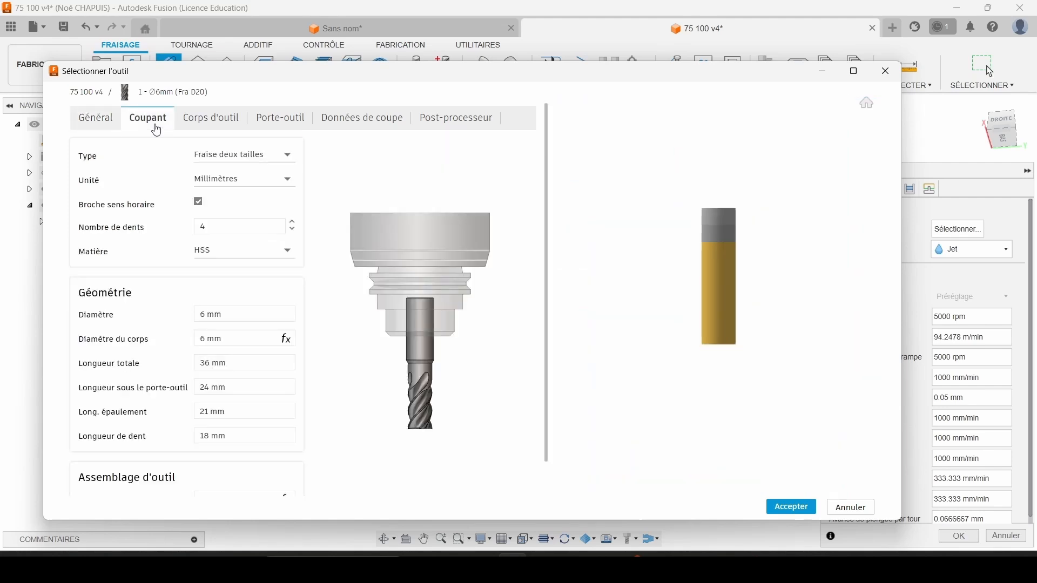
{"action": "left_click", "coordinate": [222, 231]}
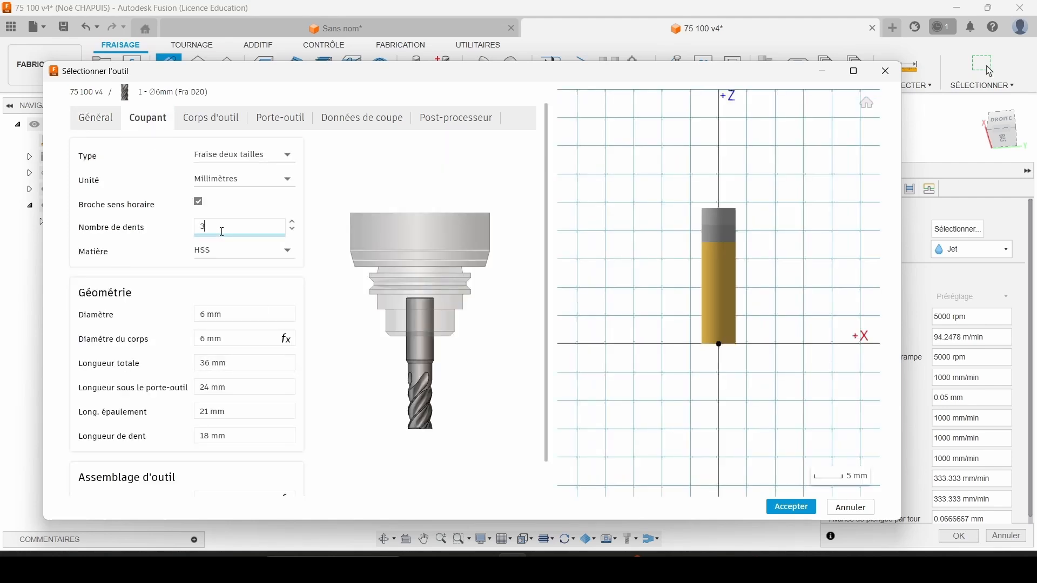
{"action": "type", "text": "3"}
{"action": "left_click", "coordinate": [236, 321]}
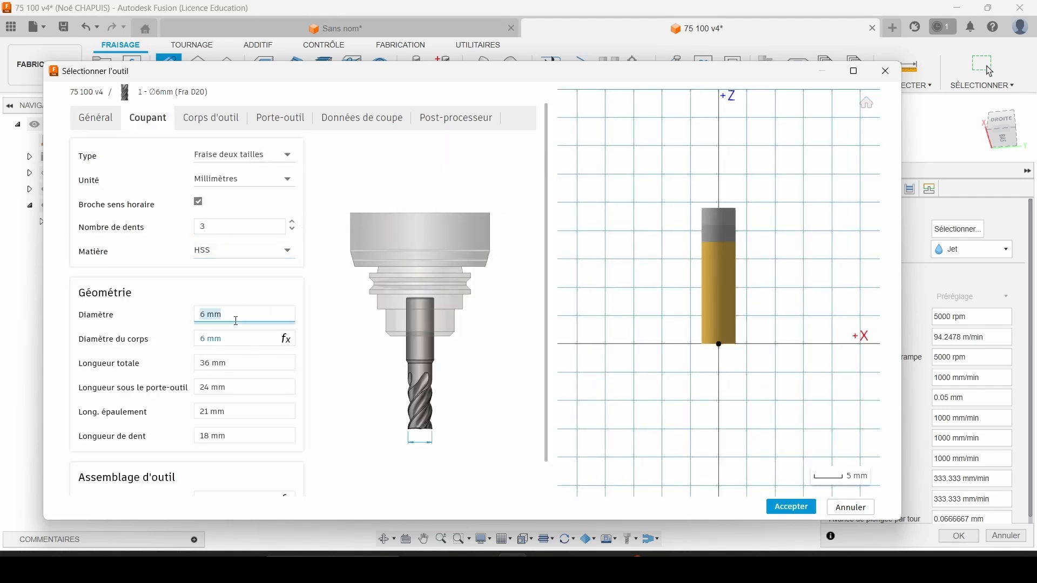
{"action": "type", "text": "20"}
{"action": "key", "text": "Tab"}
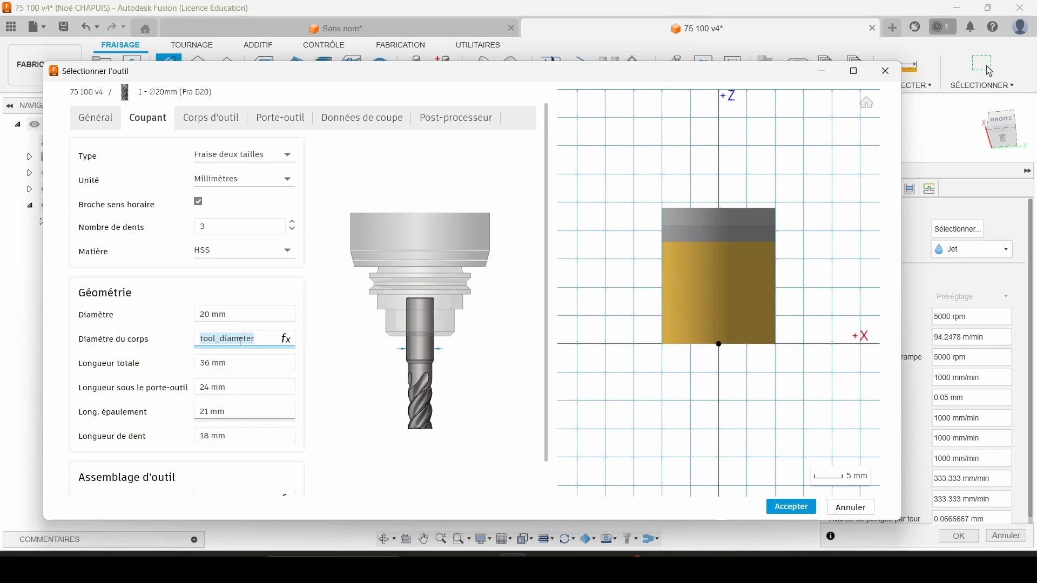
{"action": "key", "text": "Tab"}
{"action": "key", "text": "Tab"}
{"action": "key", "text": "Tab"}
{"action": "key", "text": "Tab"}
{"action": "key", "text": "Tab"}
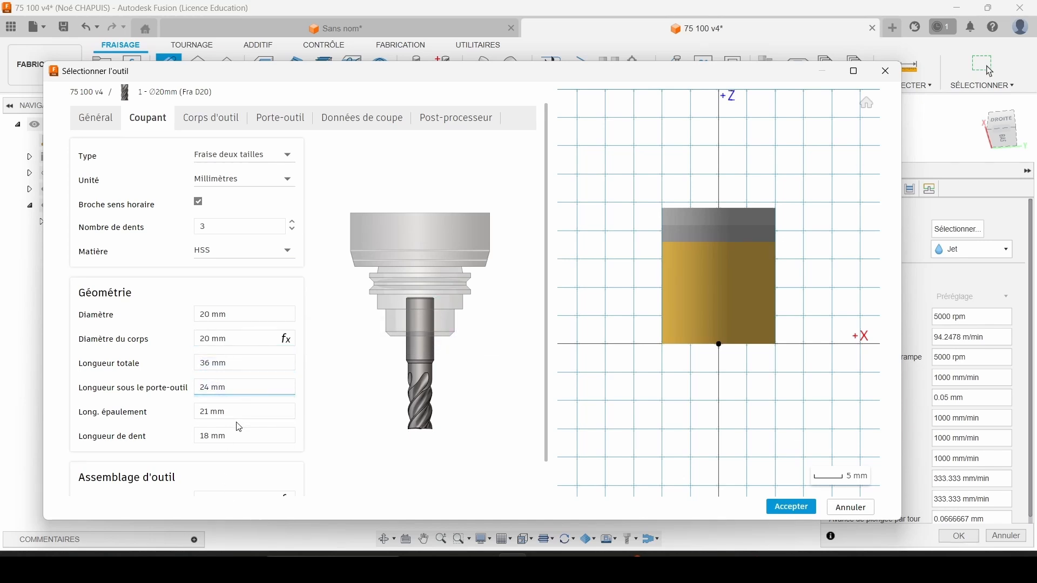
Try the BT40 - B4C3-0020 and BT40 - B4C4-0016 holders on the end mill and remove the holder.
{"action": "left_click", "coordinate": [288, 124]}
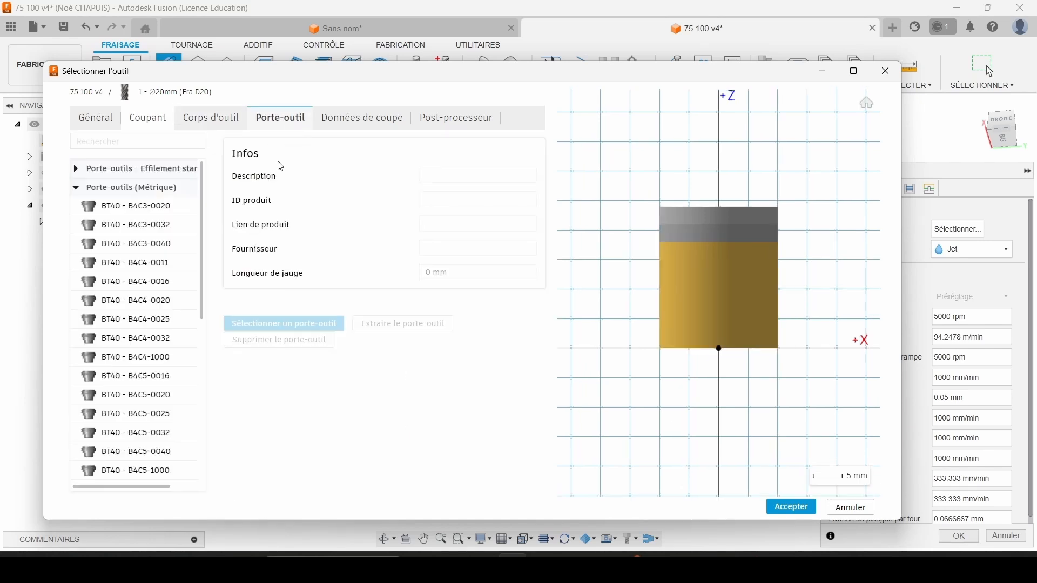
{"action": "left_click", "coordinate": [115, 208]}
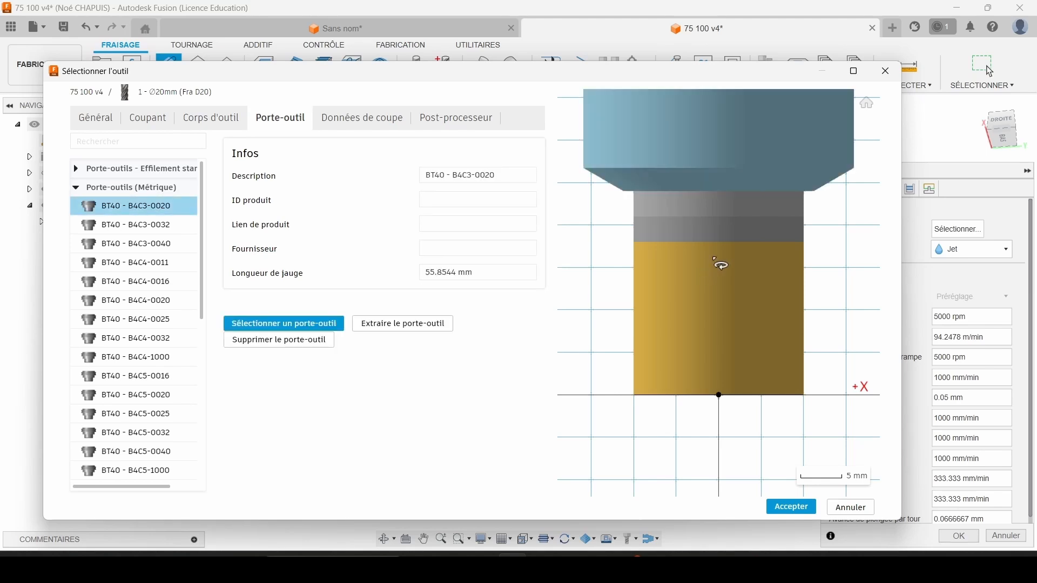
{"action": "left_click", "coordinate": [132, 285]}
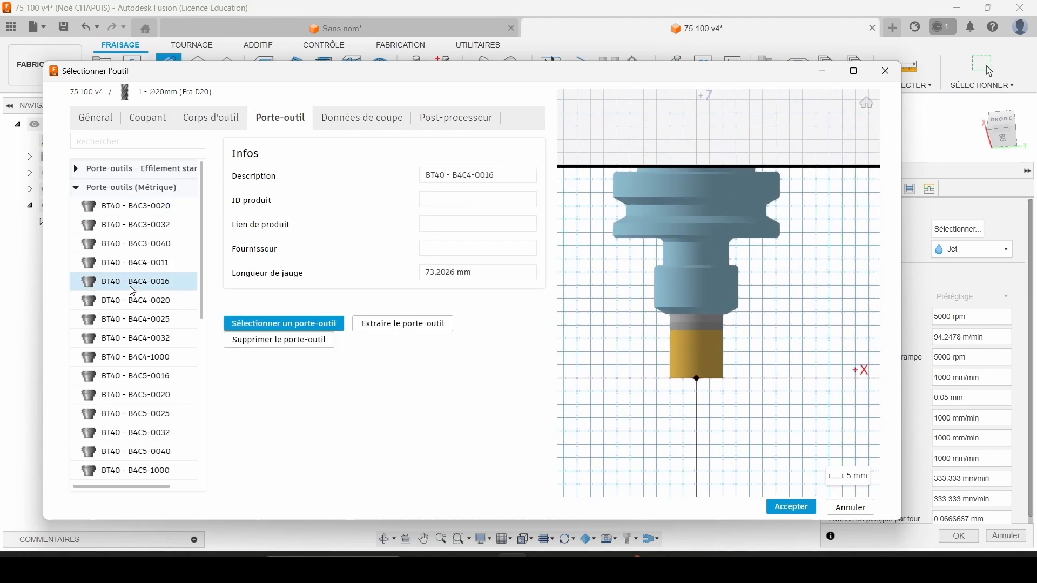
{"action": "left_click", "coordinate": [263, 342]}
Set the end mill's cutting speed to 220 m/min and feed per tooth to 0.04 mm, and assign it to the Face operation.
{"action": "left_click", "coordinate": [395, 116]}
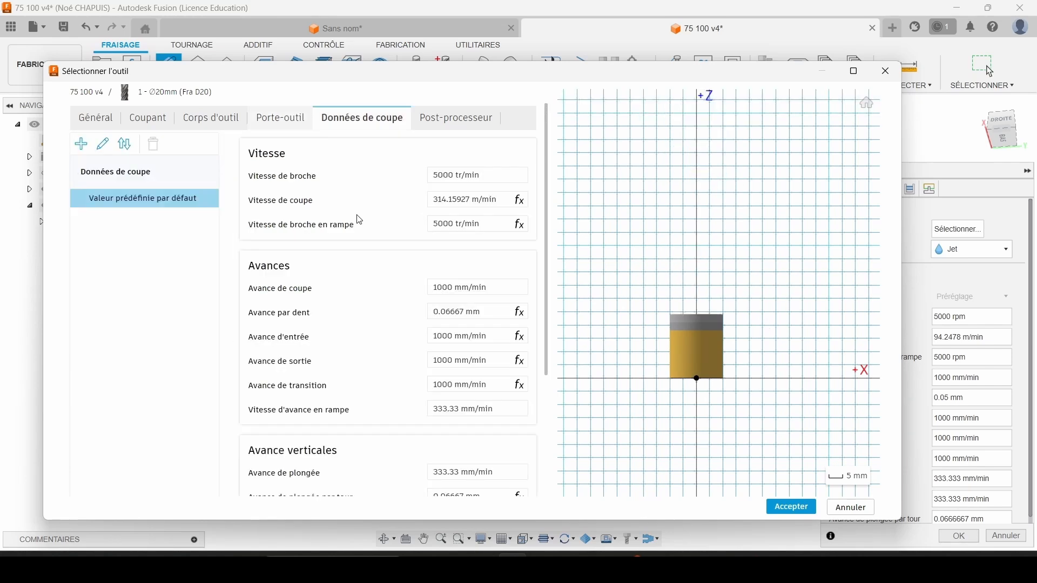
{"action": "left_click", "coordinate": [452, 202]}
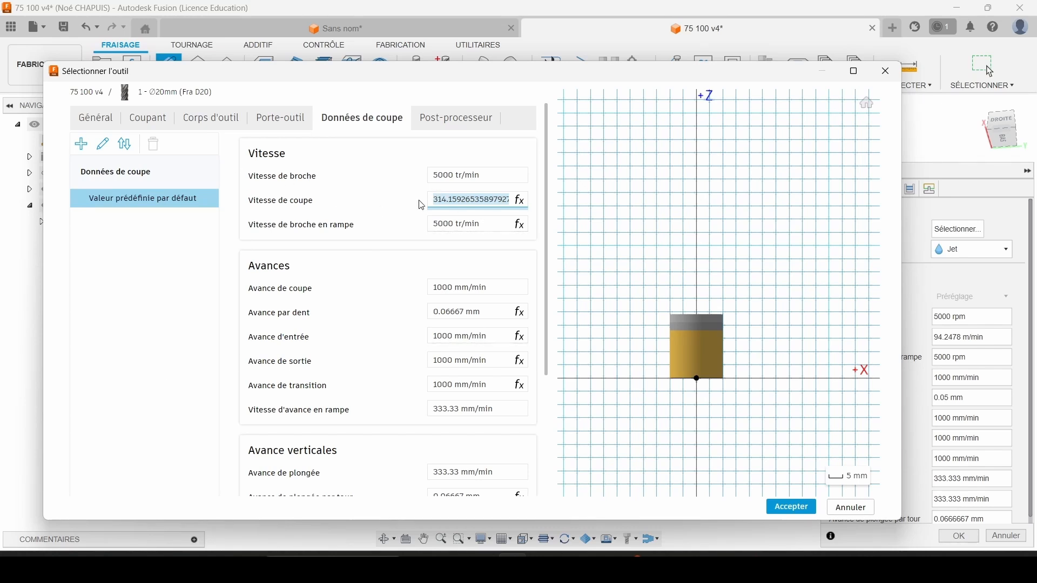
{"action": "type", "text": "220"}
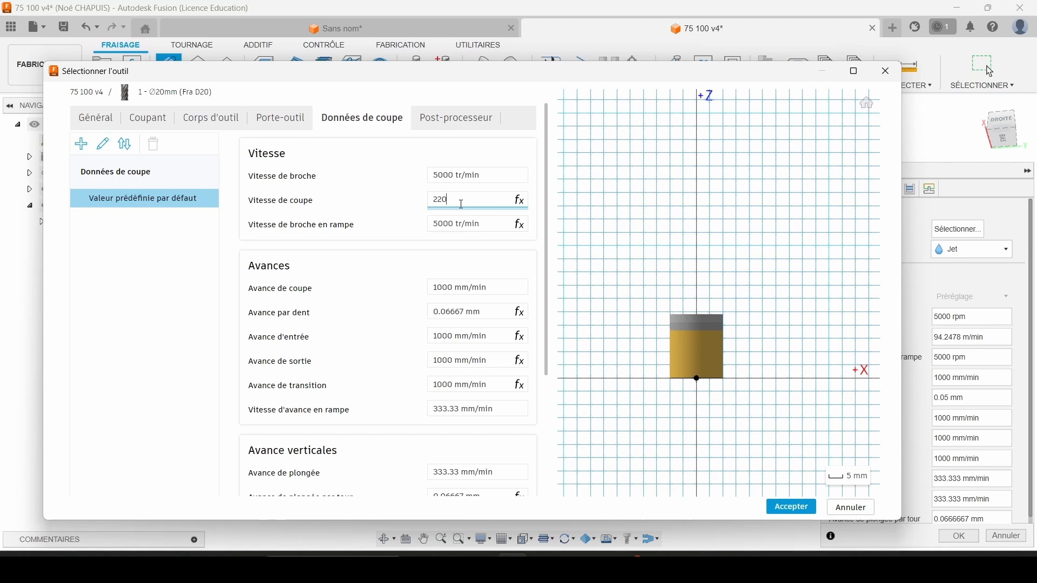
{"action": "left_click", "coordinate": [472, 305]}
{"action": "type", "text": "0.04"}
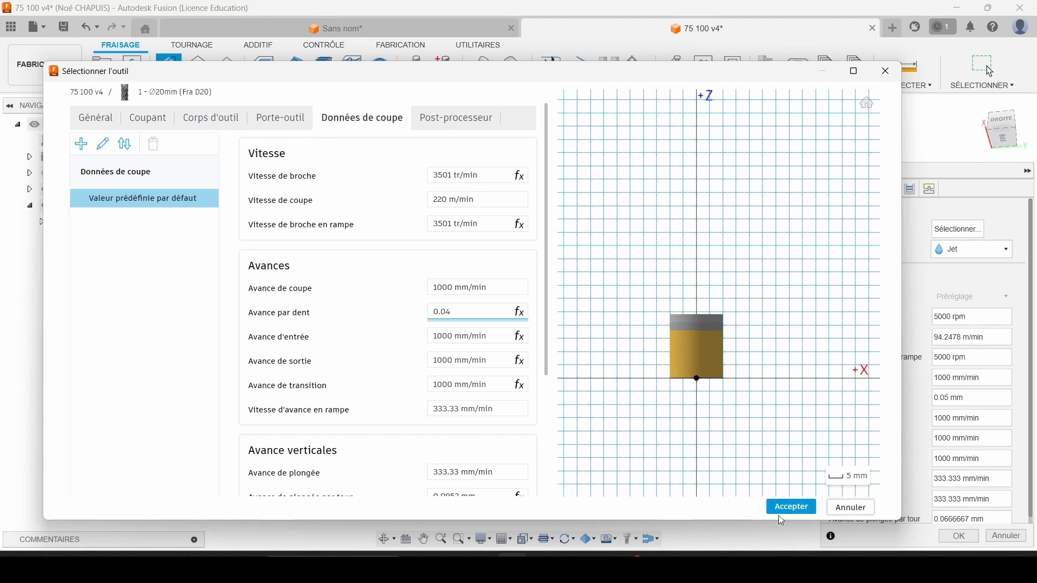
{"action": "left_click", "coordinate": [798, 513]}
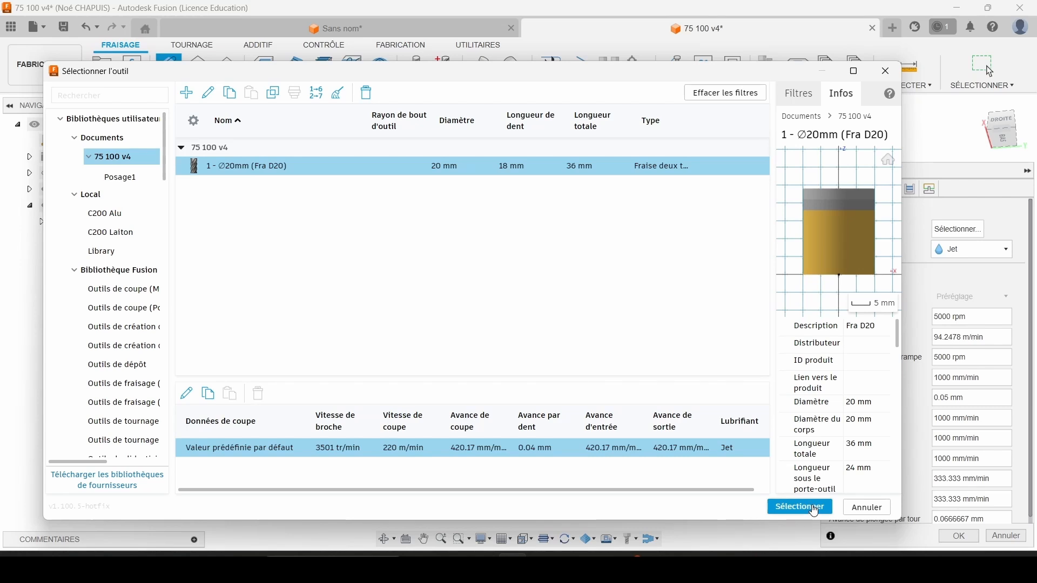
{"action": "left_click", "coordinate": [801, 508]}
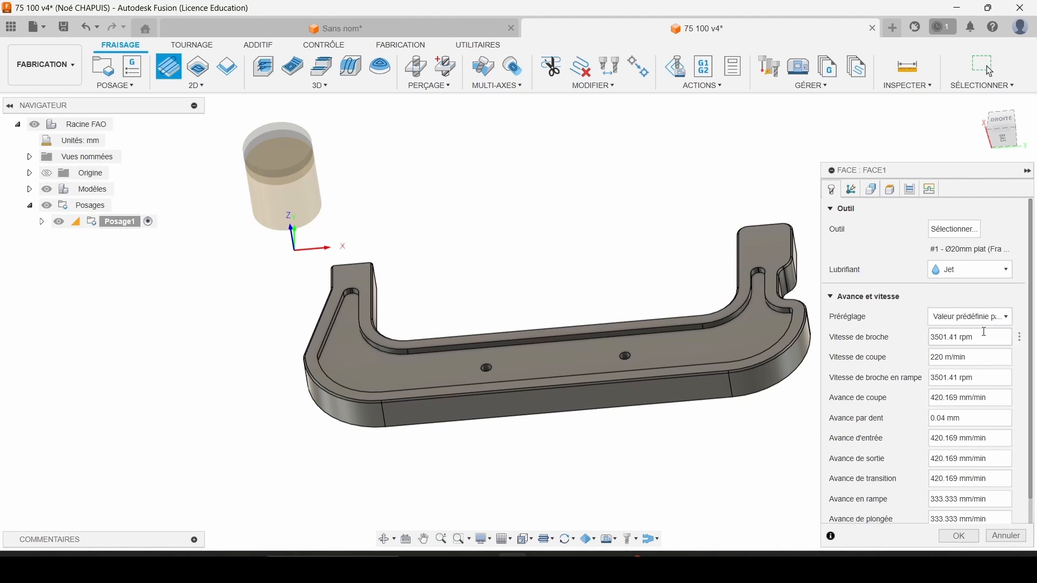
Check the Face operation's stock contour and its top and bottom height references.
{"action": "left_click", "coordinate": [853, 189]}
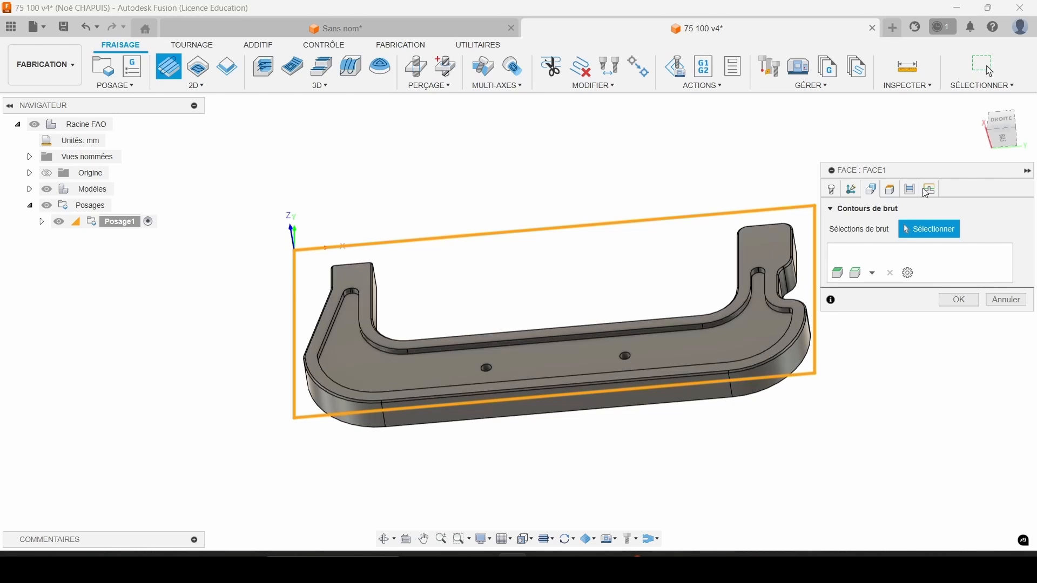
{"action": "left_click", "coordinate": [890, 189]}
{"action": "scroll", "coordinate": [841, 391], "scroll_direction": "down", "scroll_amount": 5}
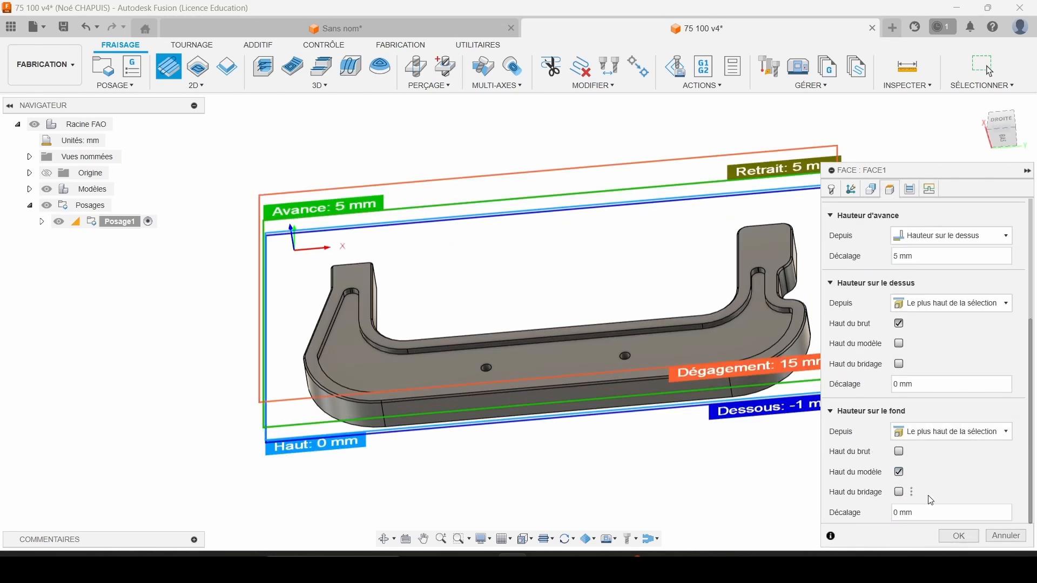
{"action": "left_click", "coordinate": [897, 513]}
{"action": "left_click", "coordinate": [899, 472]}
Set the Face operation's pass extension to 10.5 mm, keeping the 14 mm stepover and the bidirectional direction.
{"action": "left_click", "coordinate": [910, 190]}
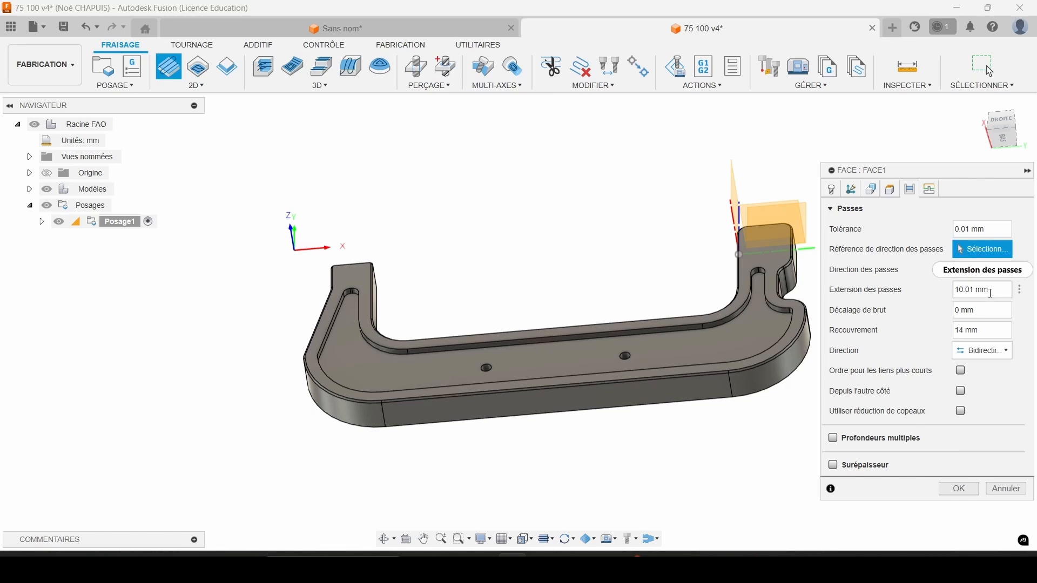
{"action": "left_click_drag", "start_coordinate": [995, 292], "coordinate": [889, 297]}
{"action": "type", "text": "10.5"}
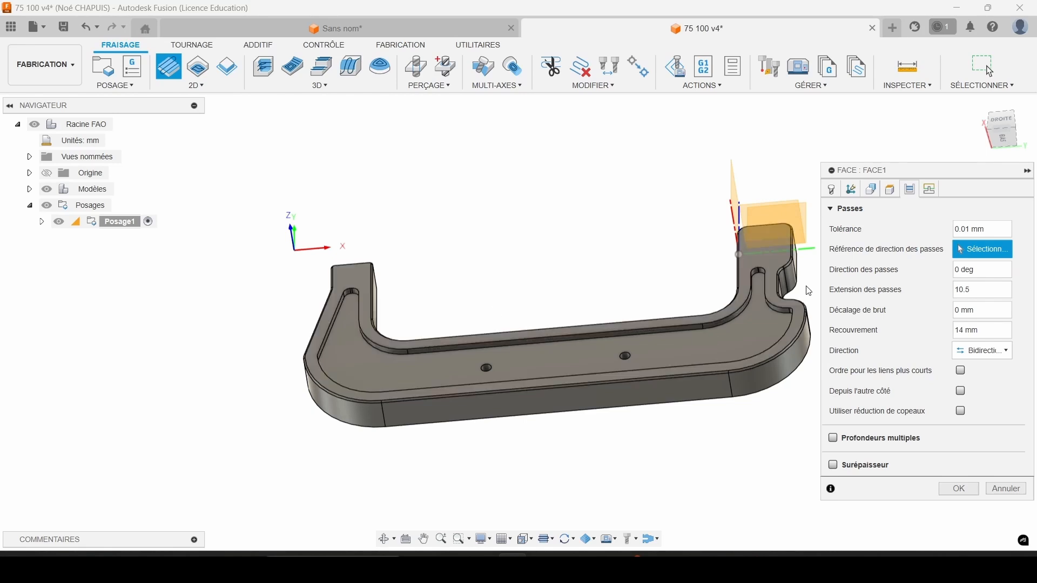
{"action": "left_click_drag", "start_coordinate": [996, 337], "coordinate": [951, 334]}
{"action": "left_click", "coordinate": [997, 352]}
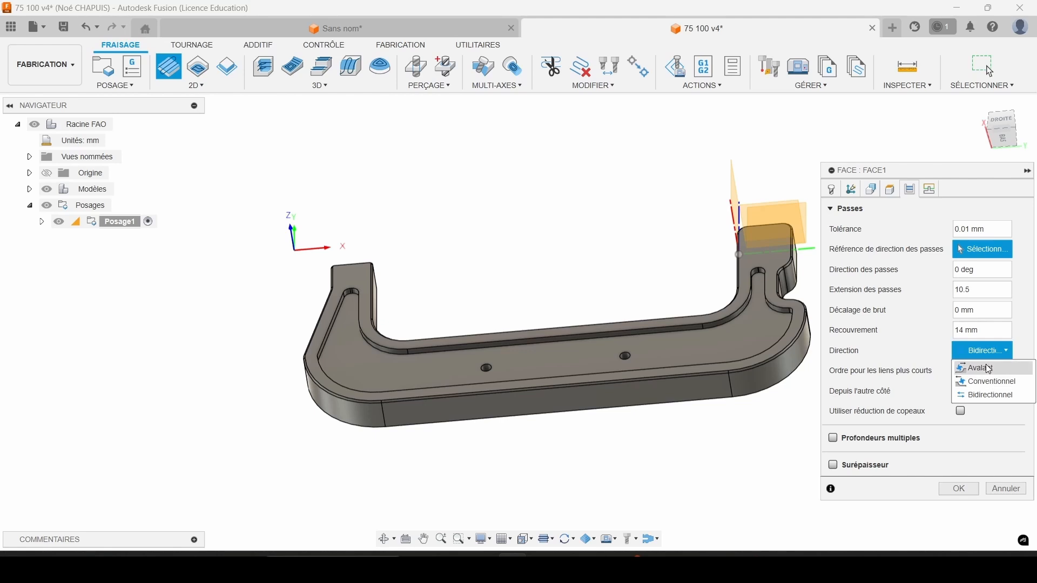
{"action": "left_click", "coordinate": [997, 399]}
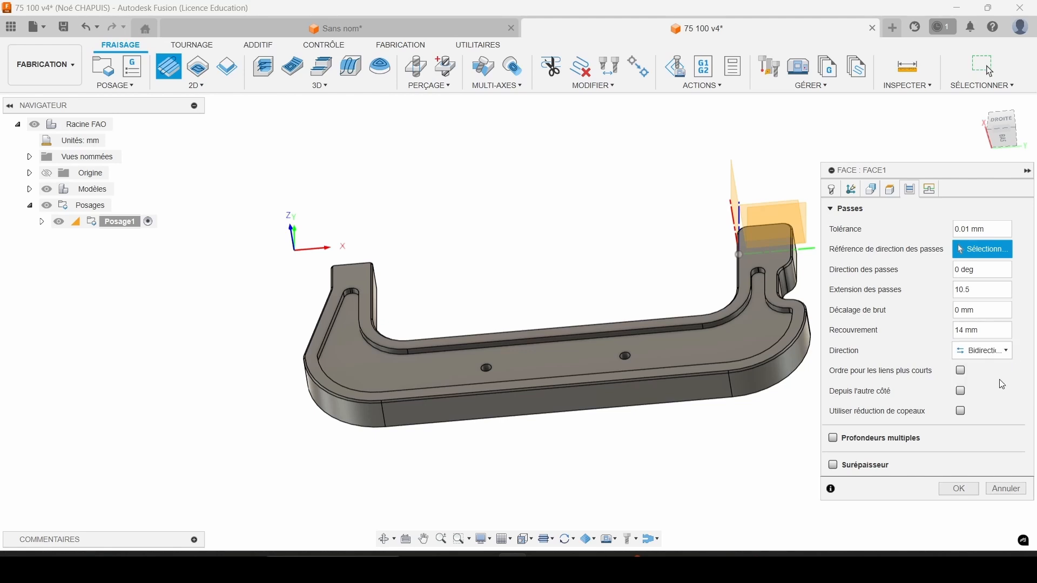
Enable multiple depths with a maximum stepdown of 0.5 mm and generate the Face toolpath with the default linking.
{"action": "left_click", "coordinate": [833, 438]}
{"action": "left_click", "coordinate": [956, 460]}
{"action": "type", "text": "1"}
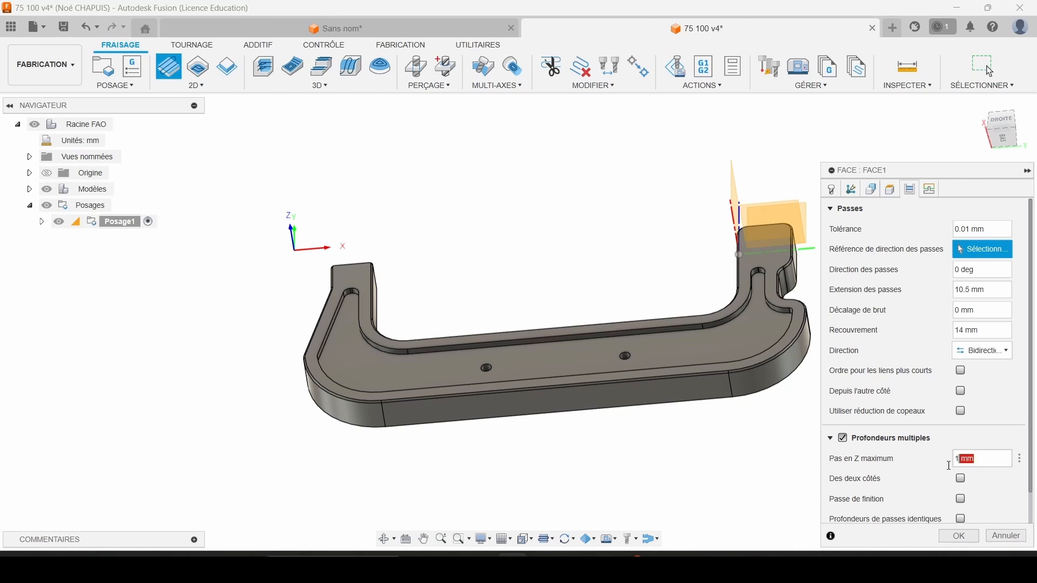
{"action": "key", "text": "BackSpace"}
{"action": "type", "text": "0.5"}
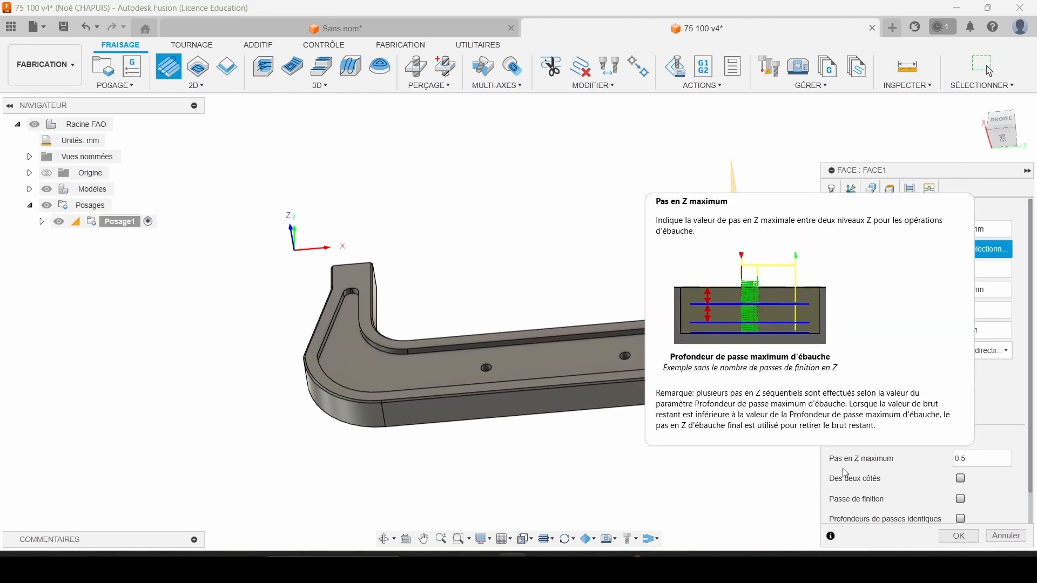
{"action": "scroll", "coordinate": [853, 459], "scroll_direction": "down", "scroll_amount": 1}
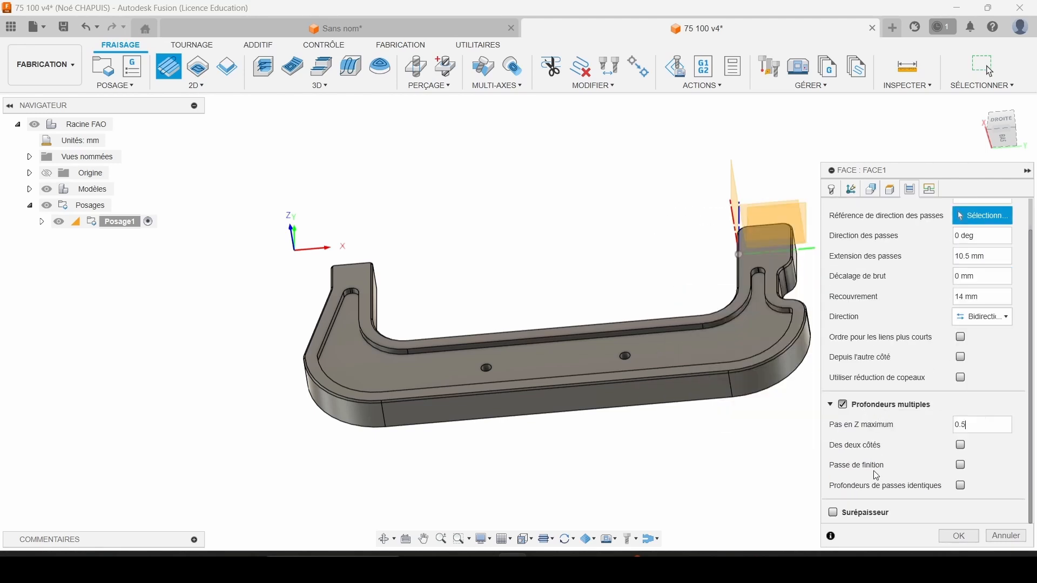
{"action": "left_click", "coordinate": [929, 189]}
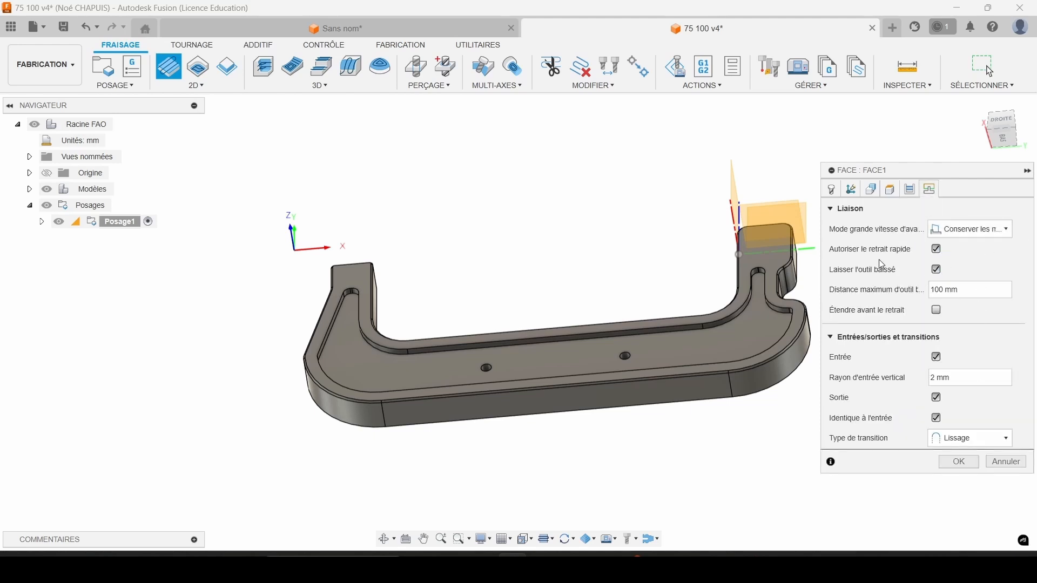
{"action": "left_click", "coordinate": [961, 460]}
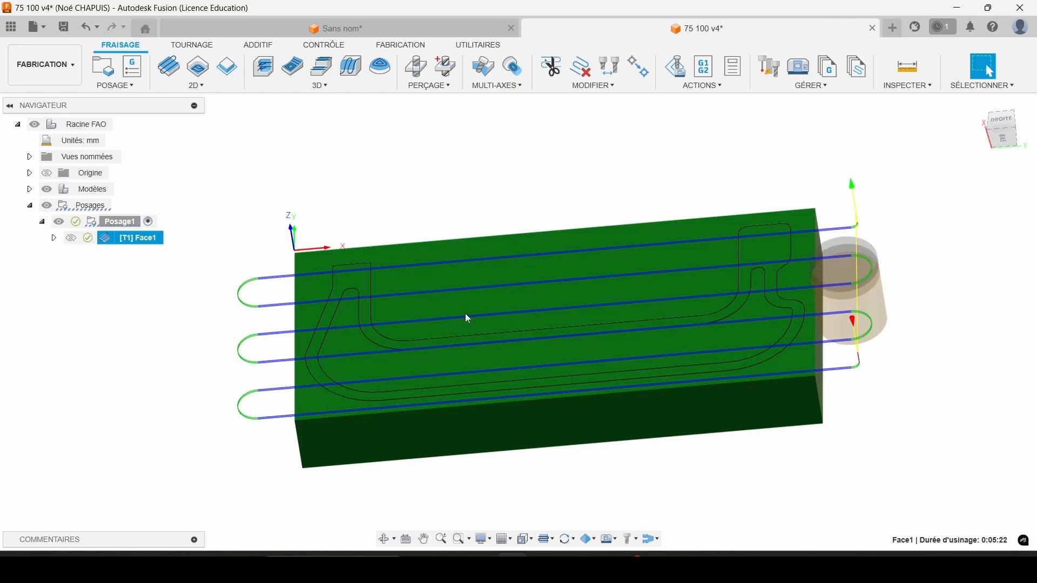
Rename the Face1 operation as "Surfaçage".
{"action": "mouse_move", "coordinate": [373, 304]}
{"action": "middle_mouse_down", "text": "shift"}
{"action": "mouse_move", "coordinate": [342, 254]}
{"action": "mouse_move", "coordinate": [386, 272]}
{"action": "mouse_move", "coordinate": [376, 299]}
{"action": "mouse_move", "coordinate": [391, 307]}
{"action": "middle_mouse_up", "text": "shift"}
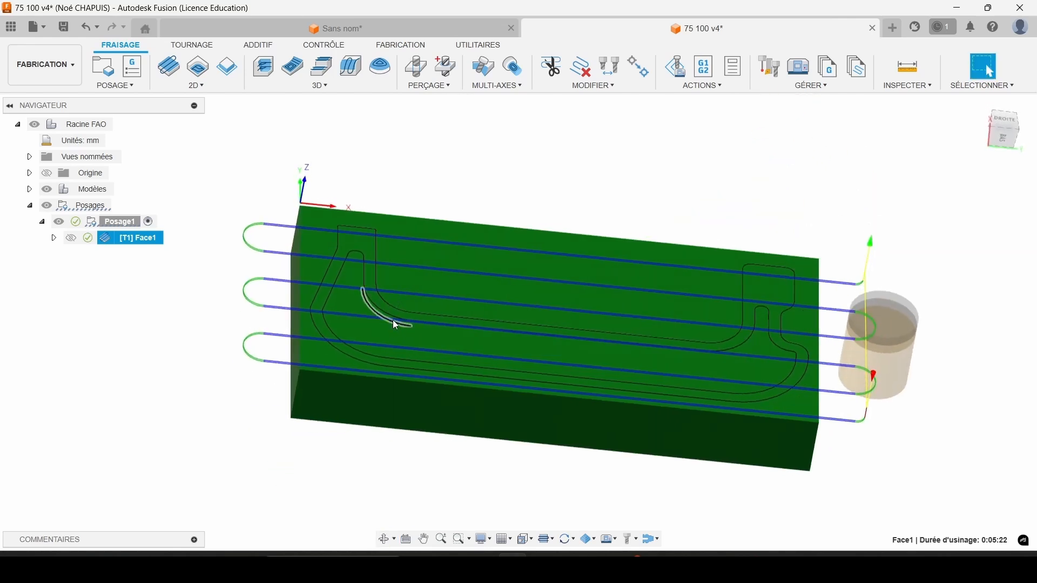
{"action": "double_click", "coordinate": [143, 243]}
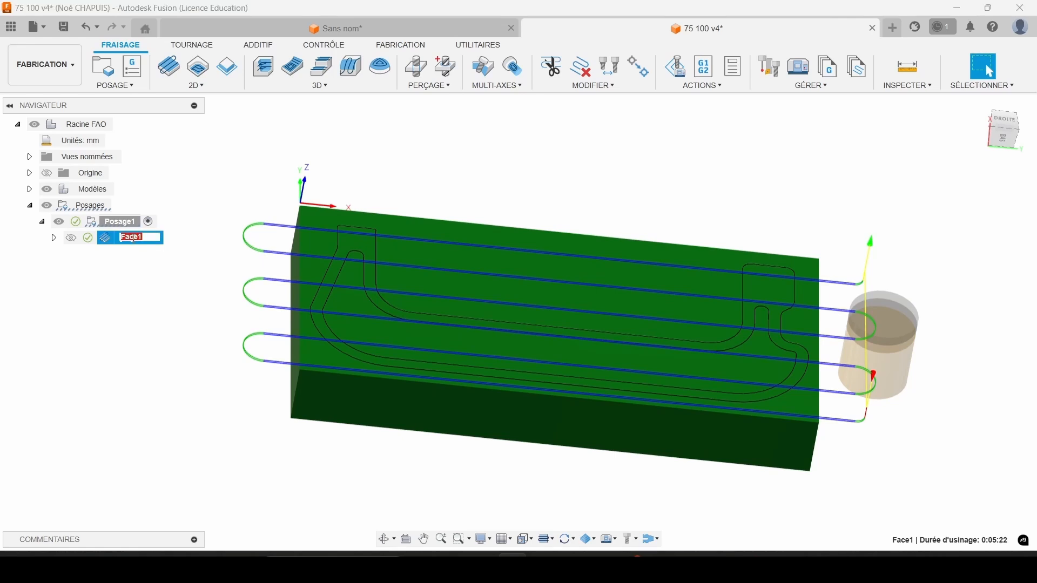
{"action": "type", "text": "Surfaçage"}
{"action": "key", "text": "Return"}
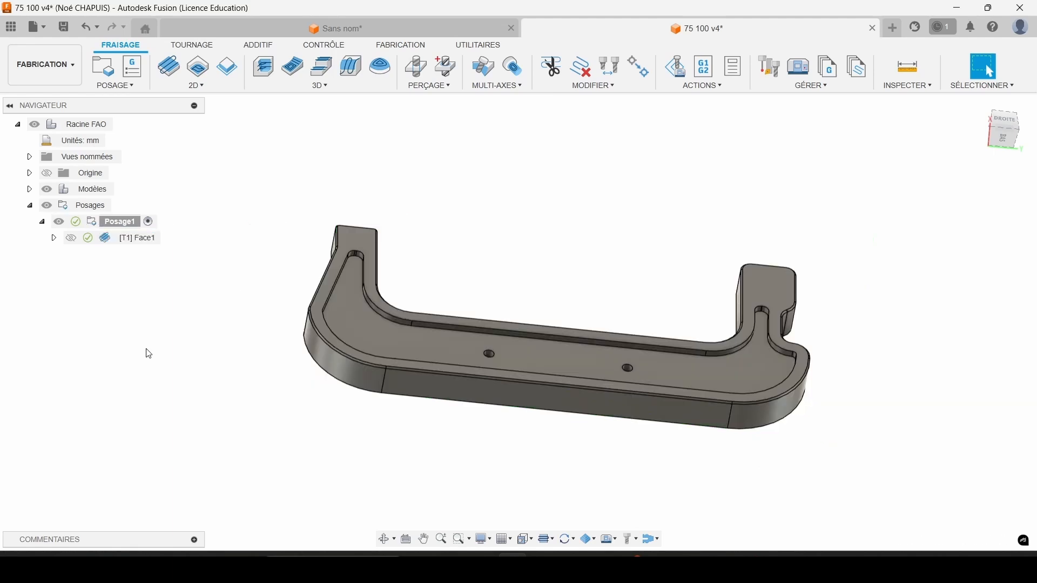
Open the simulation of the Surfaçage operation and check its machining statistics.
{"action": "right_click", "coordinate": [129, 237]}
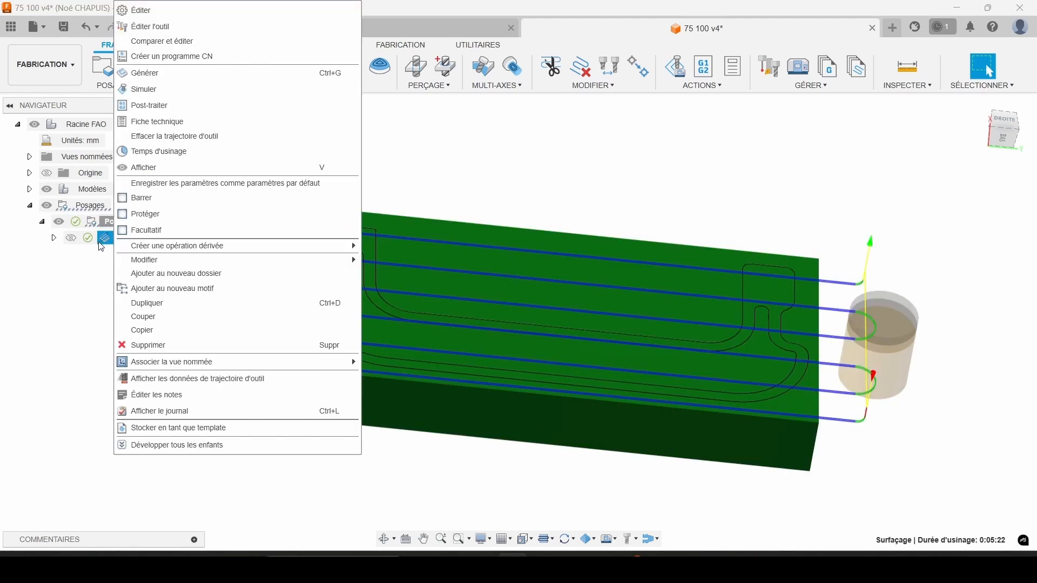
{"action": "left_click", "coordinate": [143, 89]}
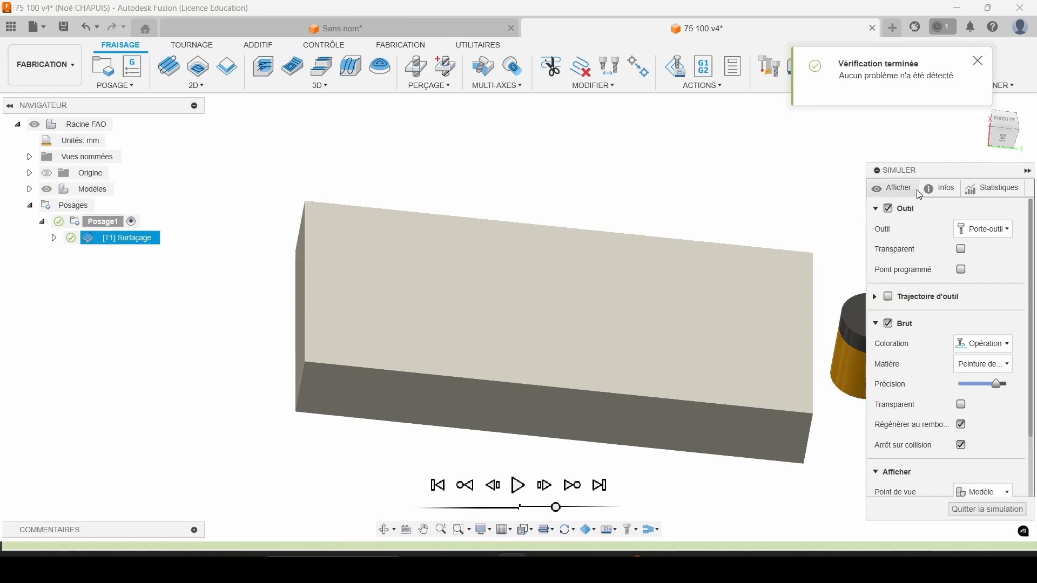
{"action": "middle_click_drag", "start_coordinate": [581, 273], "coordinate": [539, 238]}
{"action": "scroll", "coordinate": [538, 237], "scroll_direction": "up", "scroll_amount": 1}
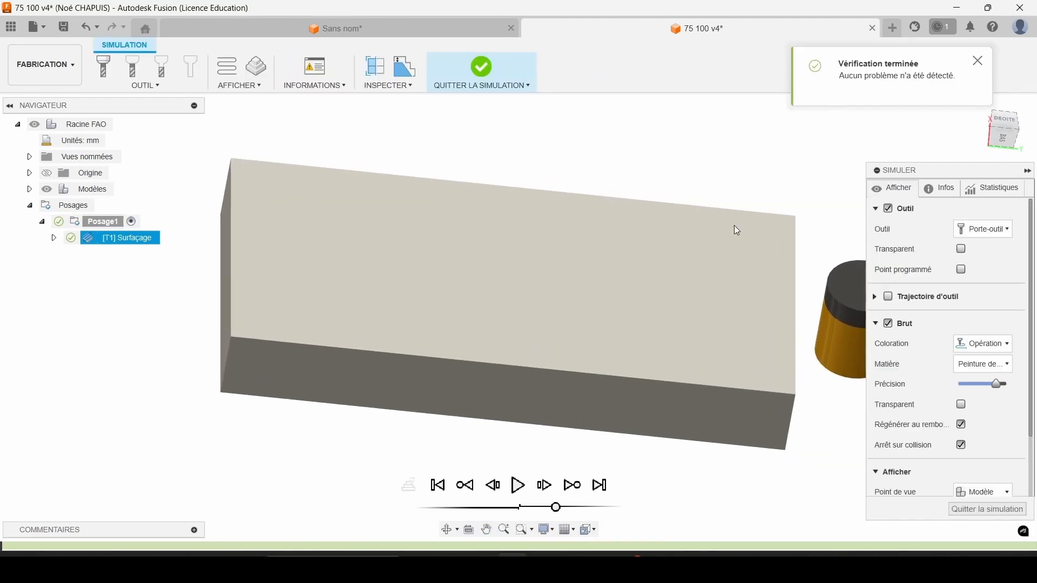
{"action": "left_click", "coordinate": [975, 190]}
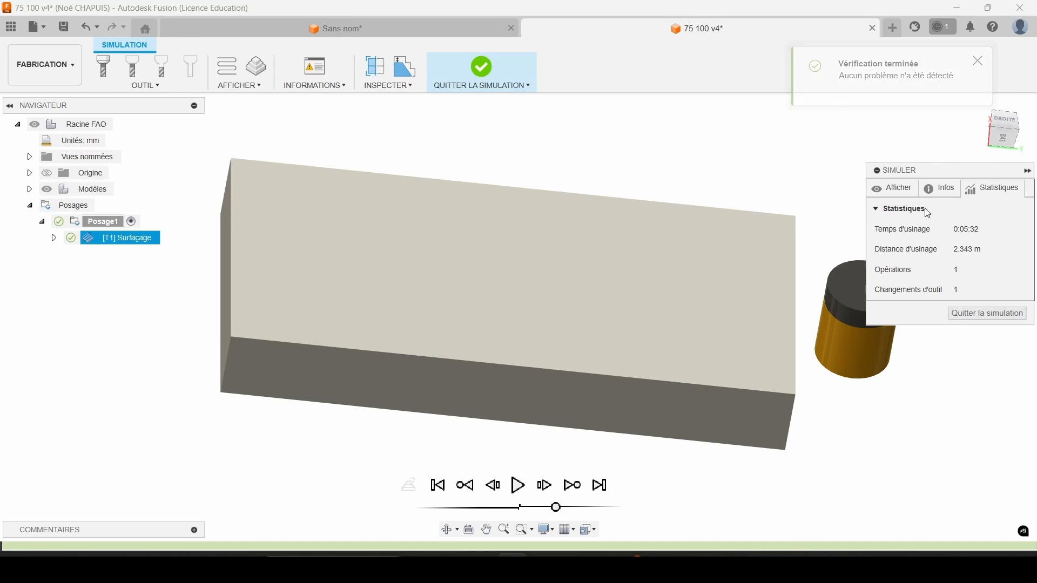
{"action": "left_click", "coordinate": [893, 189]}
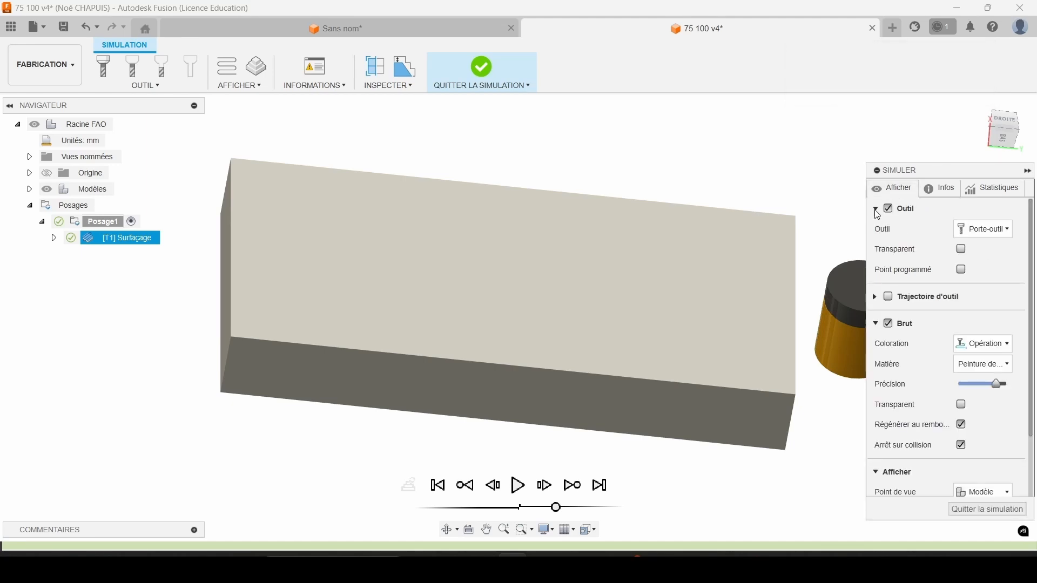
Play the facing simulation to watch the tool remove the top of the stock, and exit the simulation.
{"action": "left_click", "coordinate": [518, 485]}
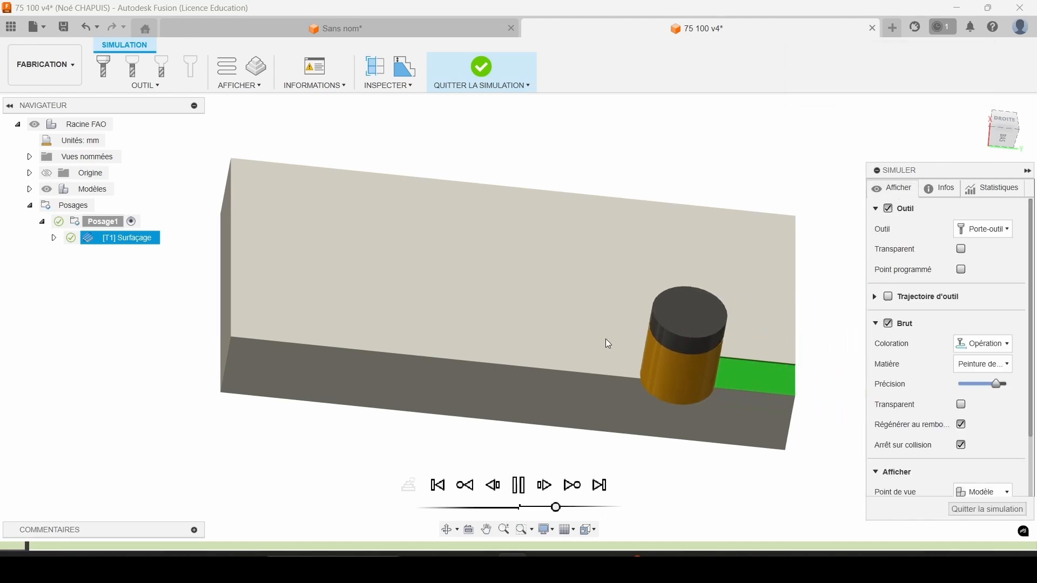
{"action": "middle_click_drag", "start_coordinate": [606, 339], "coordinate": [594, 326], "text": "shift"}
{"action": "left_click_drag", "start_coordinate": [556, 506], "coordinate": [557, 507]}
{"action": "left_click", "coordinate": [972, 510]}
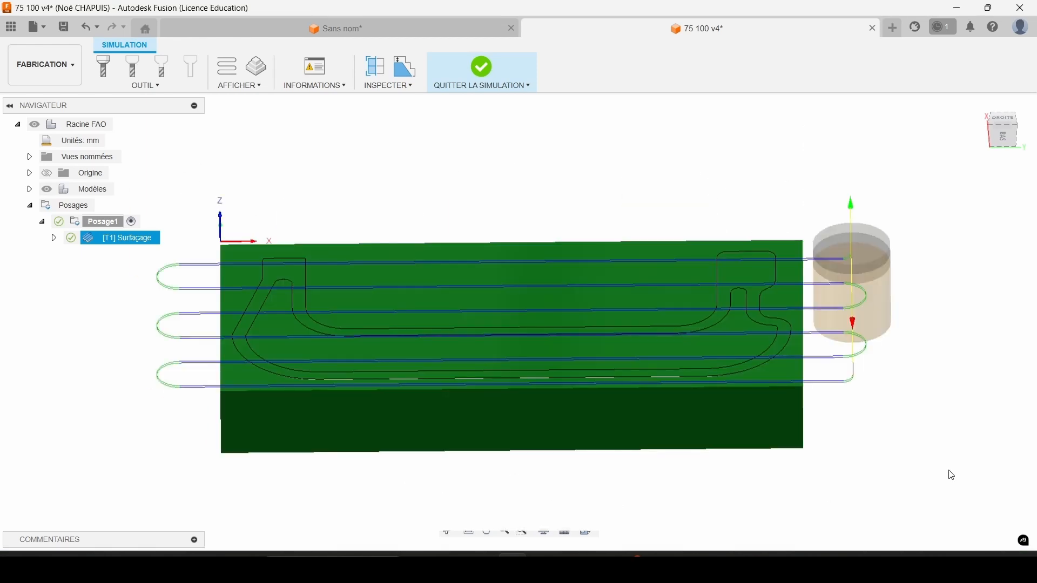
{"action": "middle_click_drag", "start_coordinate": [551, 400], "coordinate": [540, 302], "text": "shift"}
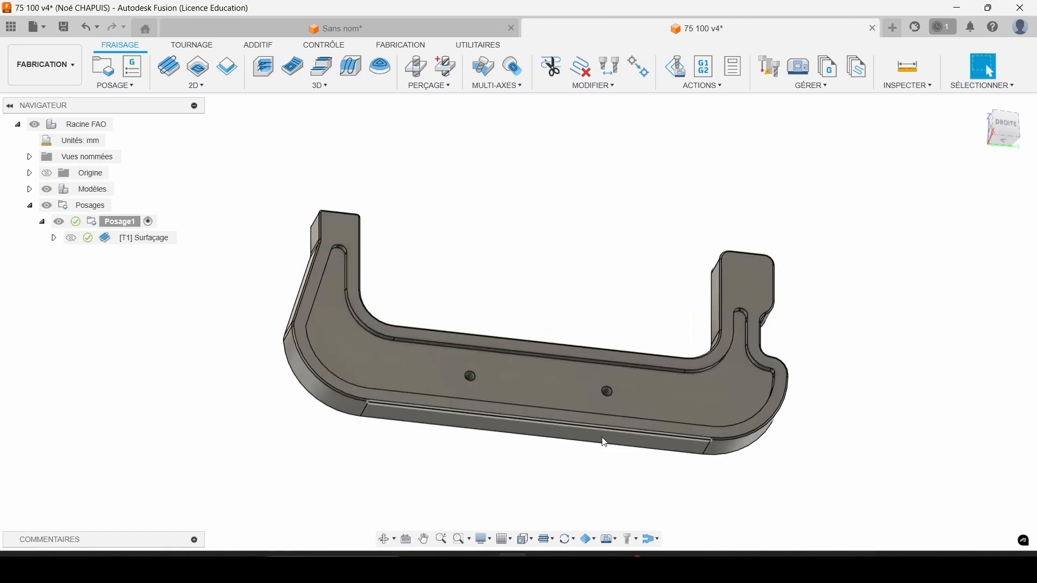
Start a 2D Pocket operation and create a new flat end mill for it with the description "Fra D6".
{"action": "left_click", "coordinate": [196, 85]}
{"action": "left_click", "coordinate": [210, 124]}
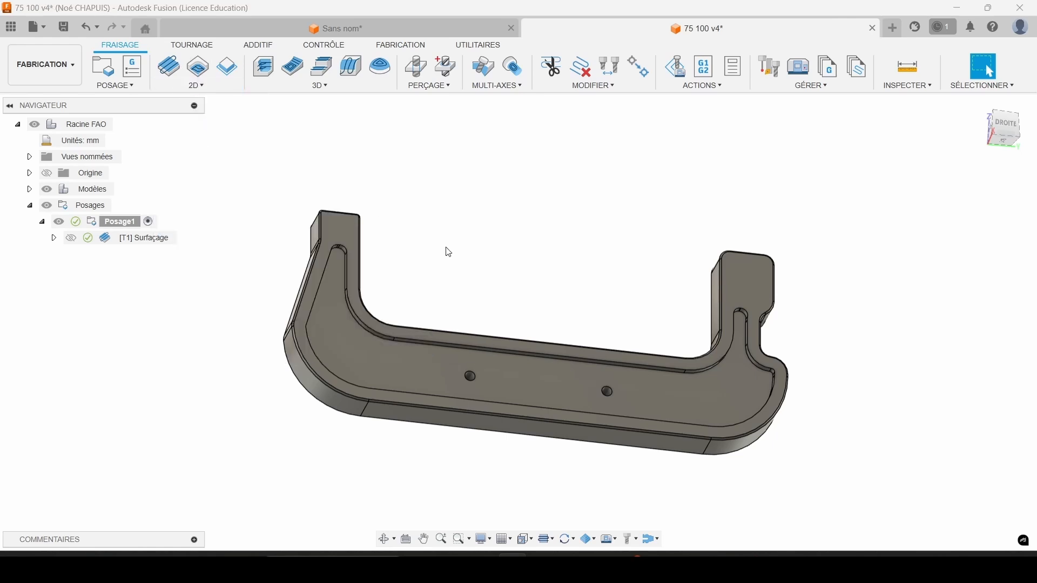
{"action": "left_click", "coordinate": [954, 229]}
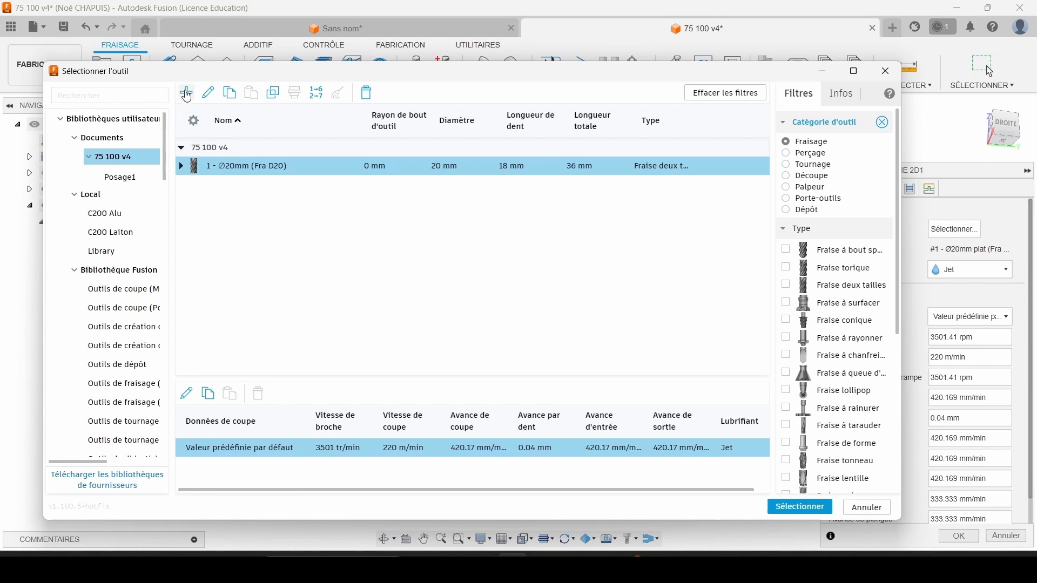
{"action": "left_click", "coordinate": [186, 93]}
{"action": "left_click", "coordinate": [297, 186]}
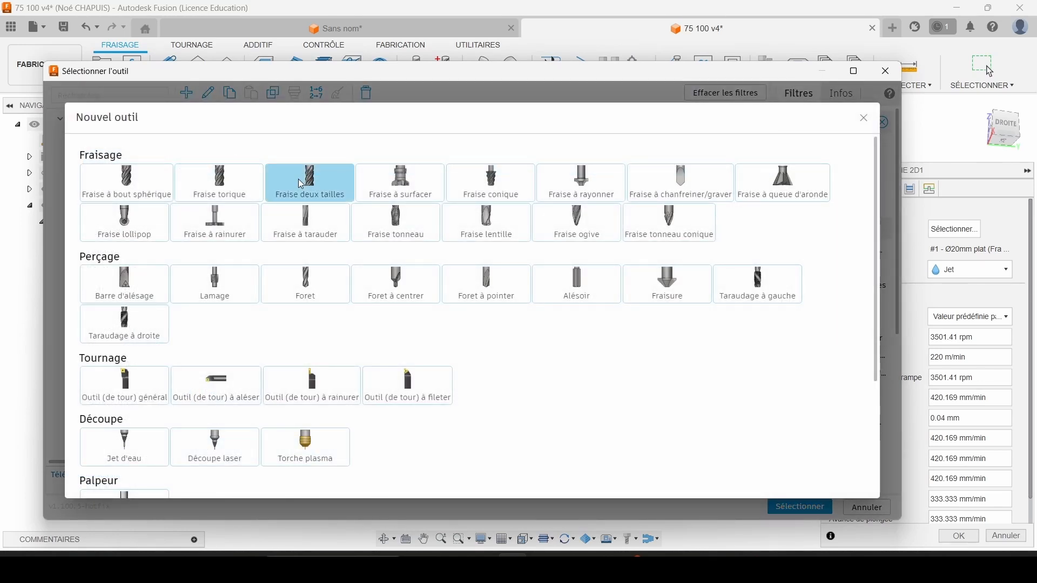
{"action": "left_click", "coordinate": [293, 156]}
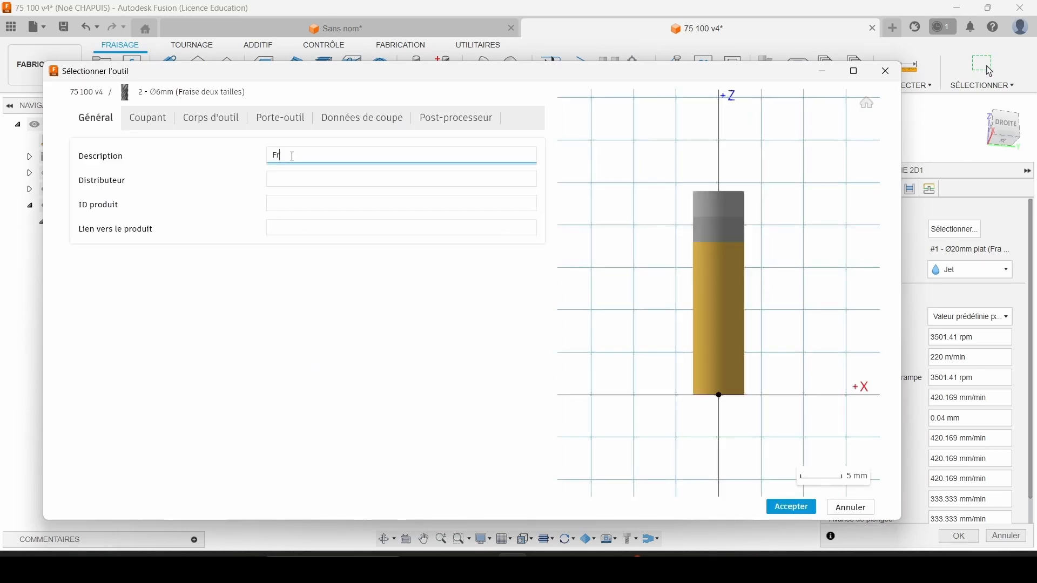
Set the new end mill's number of teeth to 2, keeping the 6 mm diameter and HSS material.
{"action": "left_click", "coordinate": [171, 118]}
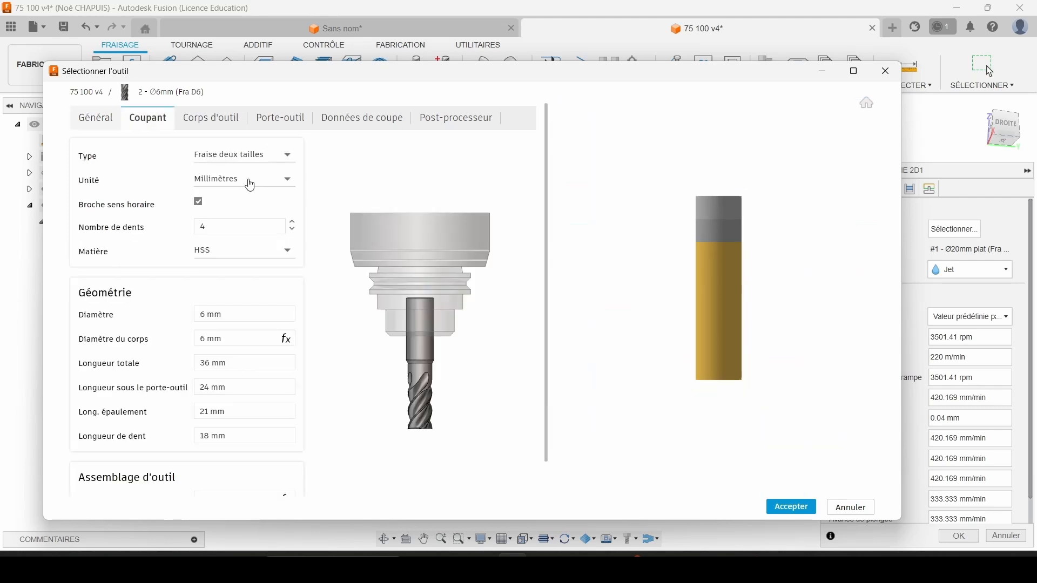
{"action": "left_click", "coordinate": [220, 227]}
{"action": "type", "text": "2"}
{"action": "key", "text": "Tab"}
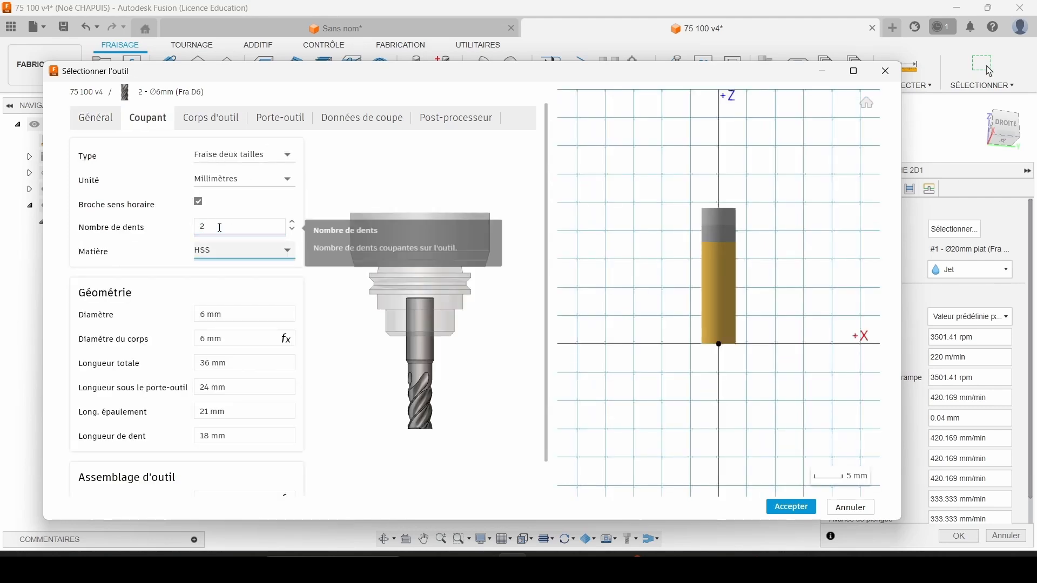
Set the 6 mm end mill's cutting speed to 220 m/min and feed per tooth to 0.03 mm.
{"action": "left_click", "coordinate": [339, 122]}
{"action": "left_click", "coordinate": [470, 196]}
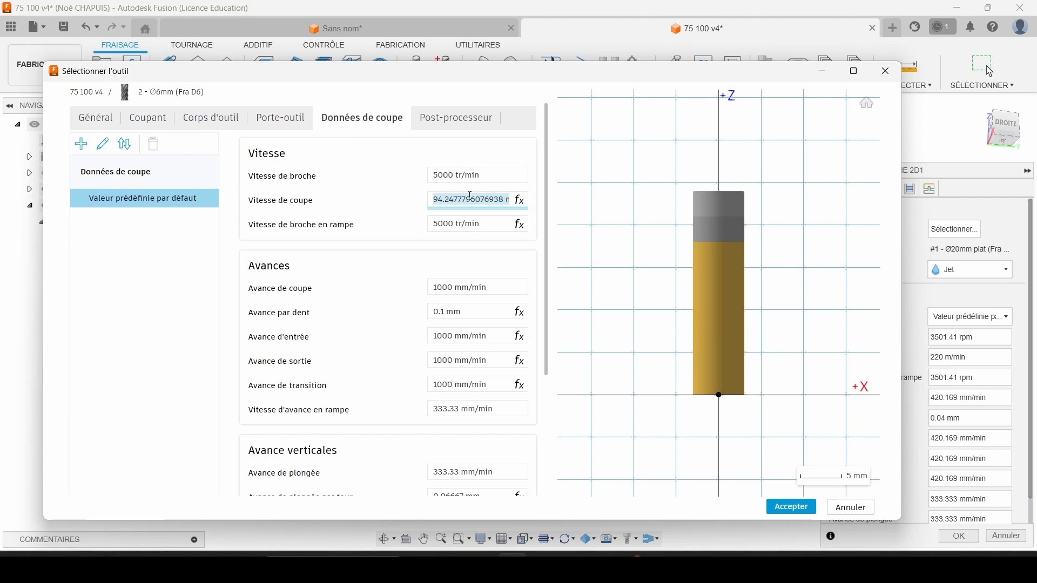
{"action": "type", "text": "22"}
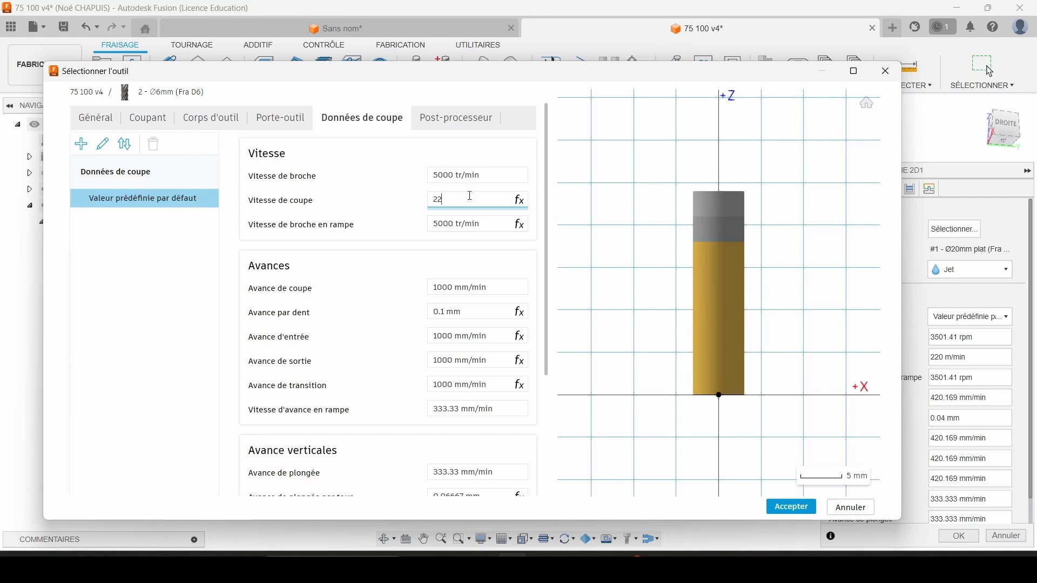
{"action": "type", "text": "0"}
{"action": "left_click", "coordinate": [493, 313]}
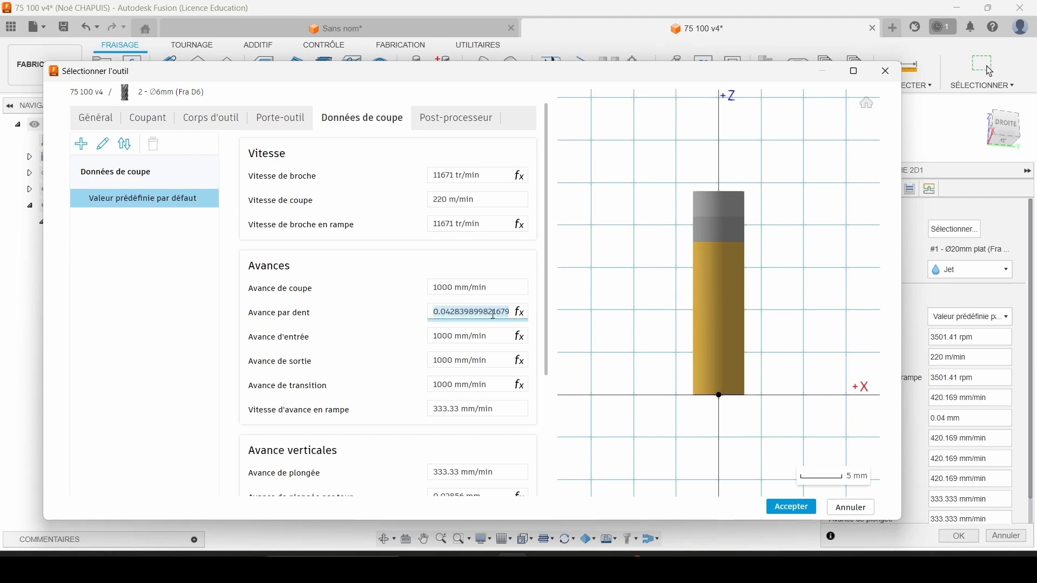
{"action": "type", "text": "0.03"}
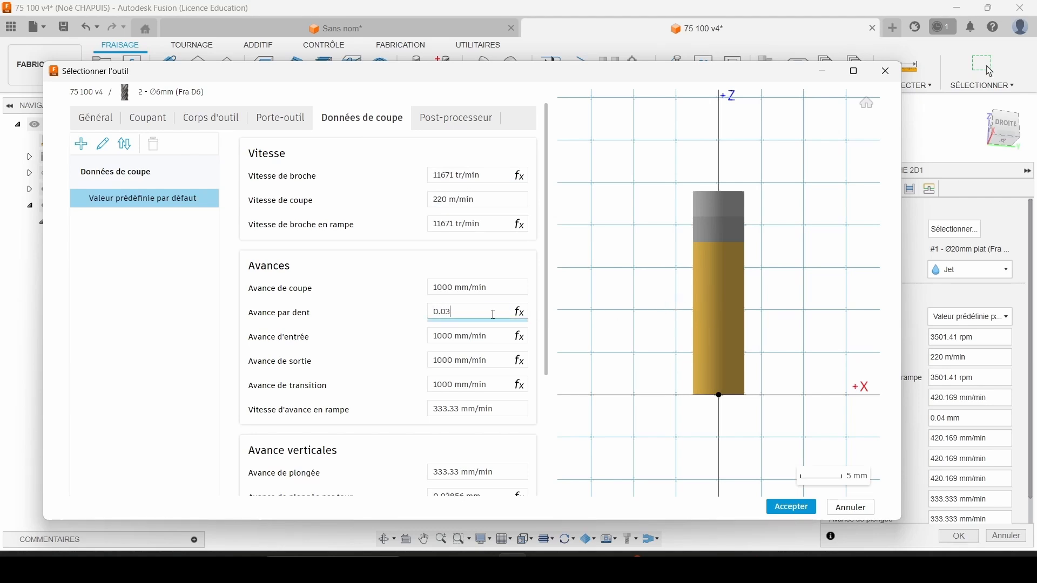
Keep tool number 2 for the 6 mm end mill, enter 2 as its length offset, and accept the tool.
{"action": "left_click", "coordinate": [456, 118]}
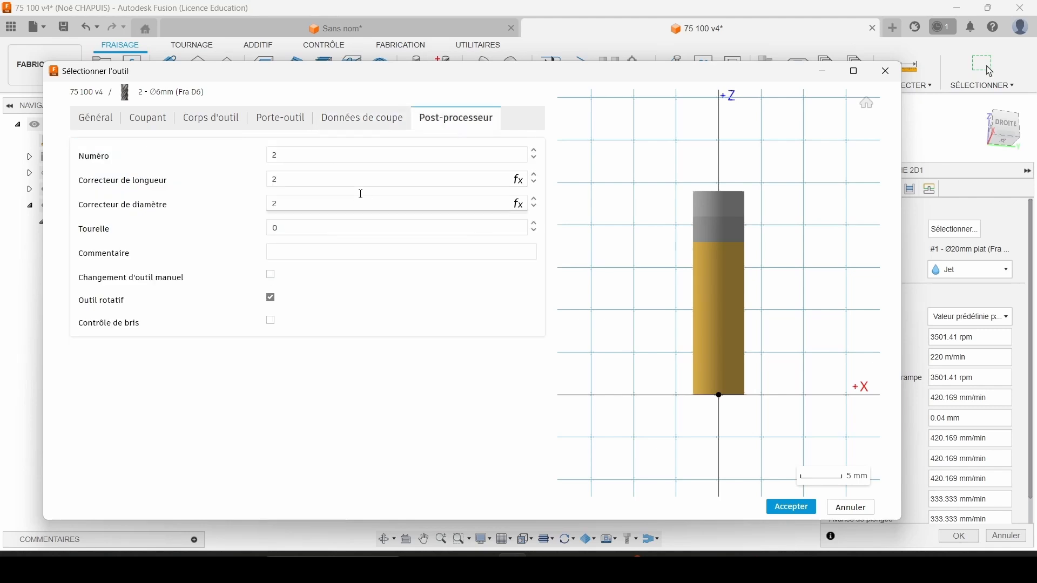
{"action": "left_click", "coordinate": [293, 157]}
{"action": "left_click_drag", "start_coordinate": [302, 149], "coordinate": [263, 156]}
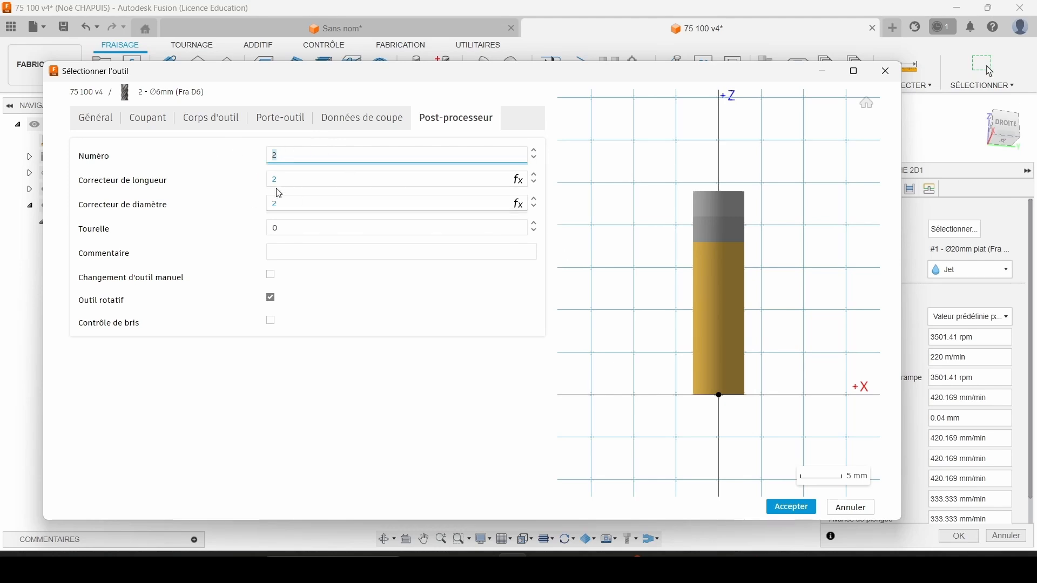
{"action": "left_click_drag", "start_coordinate": [286, 179], "coordinate": [259, 179]}
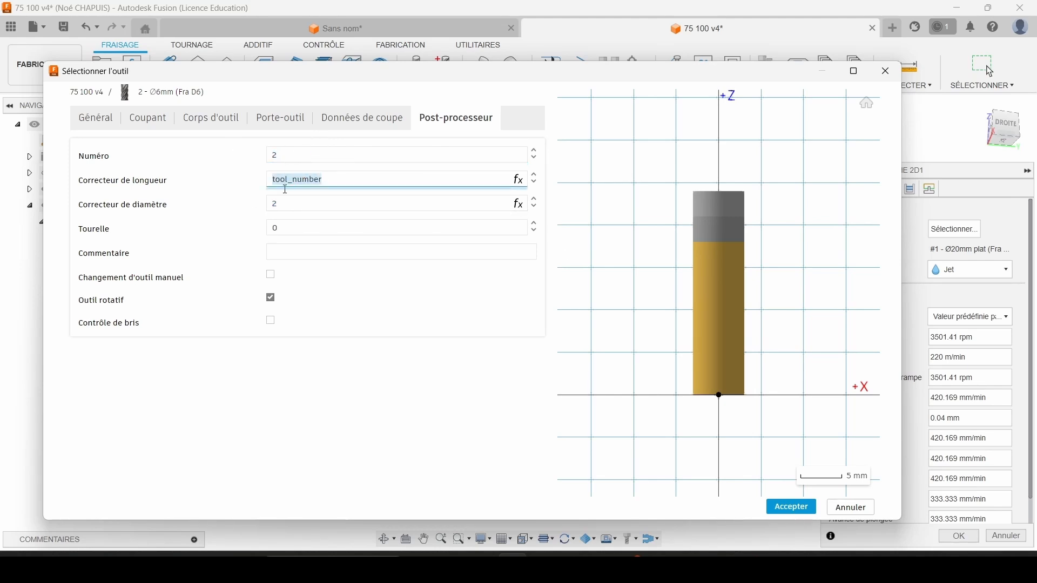
{"action": "type", "text": "2"}
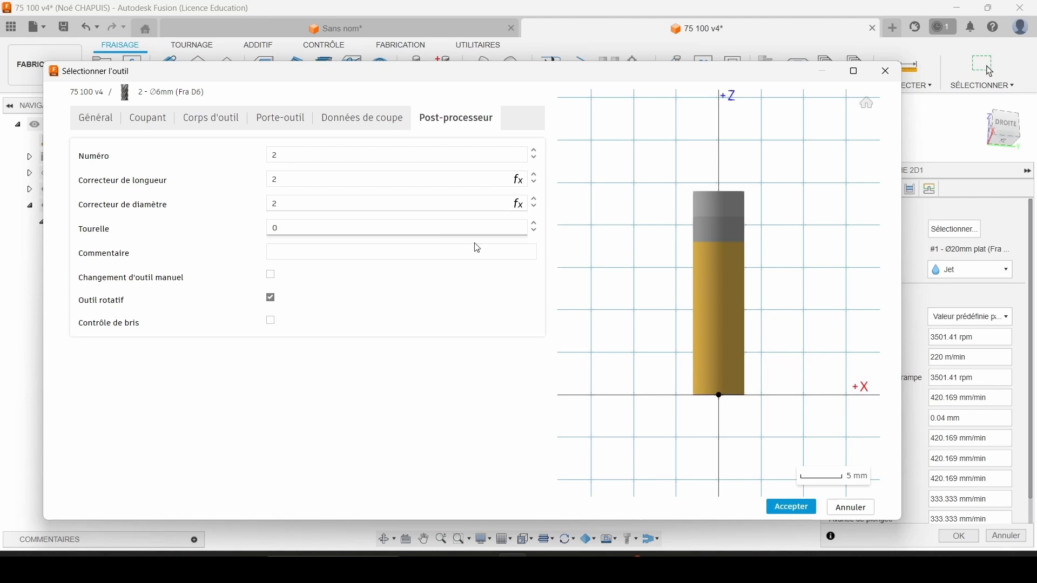
{"action": "left_click", "coordinate": [790, 509]}
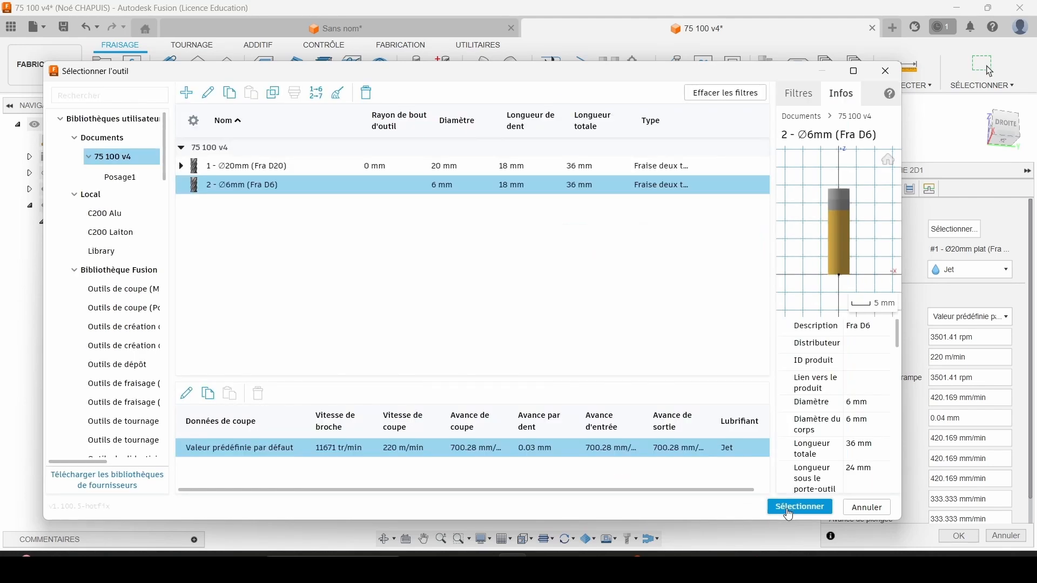
Review the cutting data of the 20 mm end mill (Fra D20) and return to the tool library.
{"action": "left_click", "coordinate": [247, 168]}
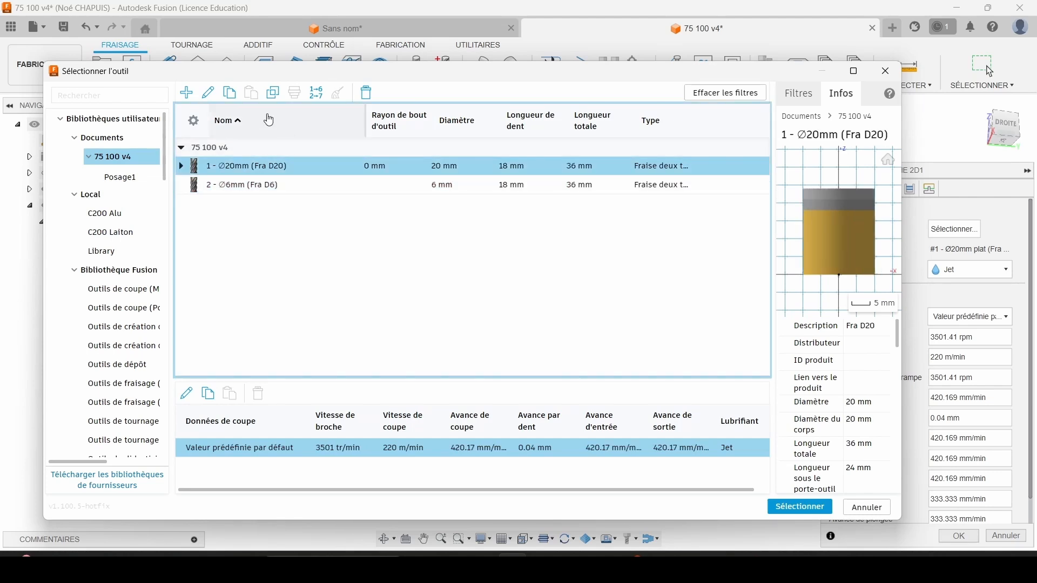
{"action": "left_click", "coordinate": [209, 95]}
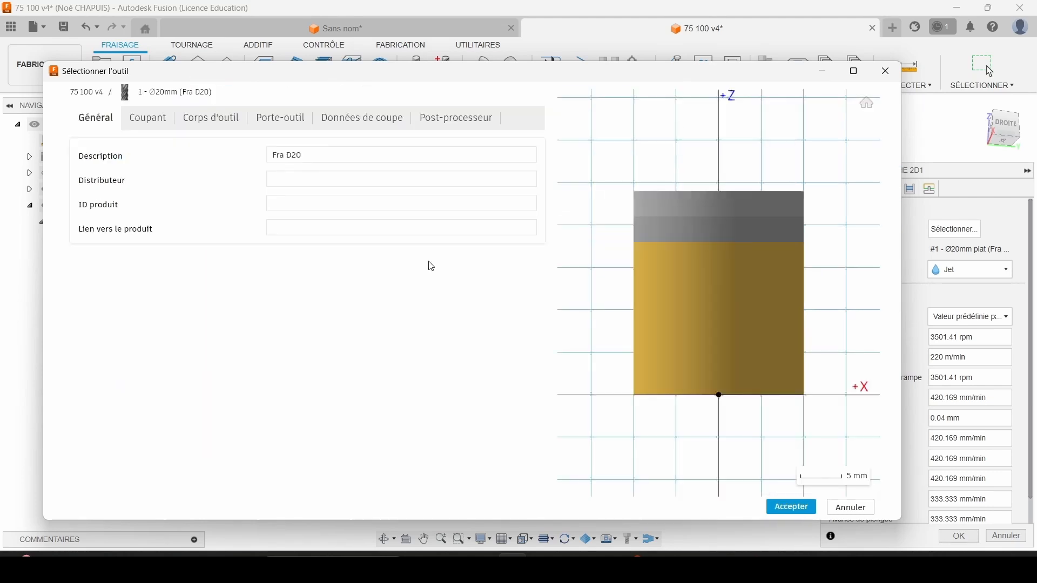
{"action": "left_click", "coordinate": [386, 120]}
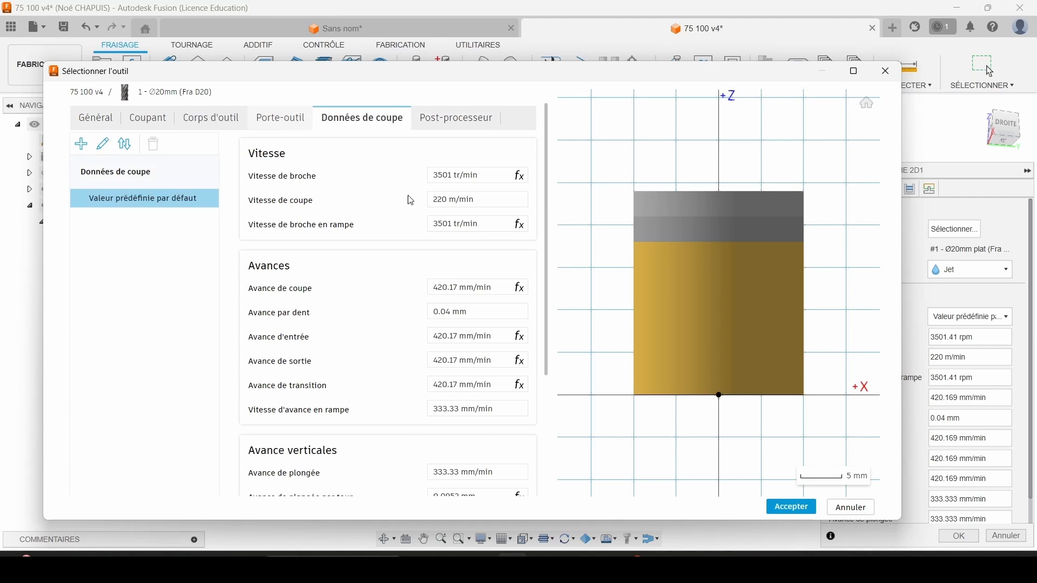
{"action": "left_click", "coordinate": [791, 507]}
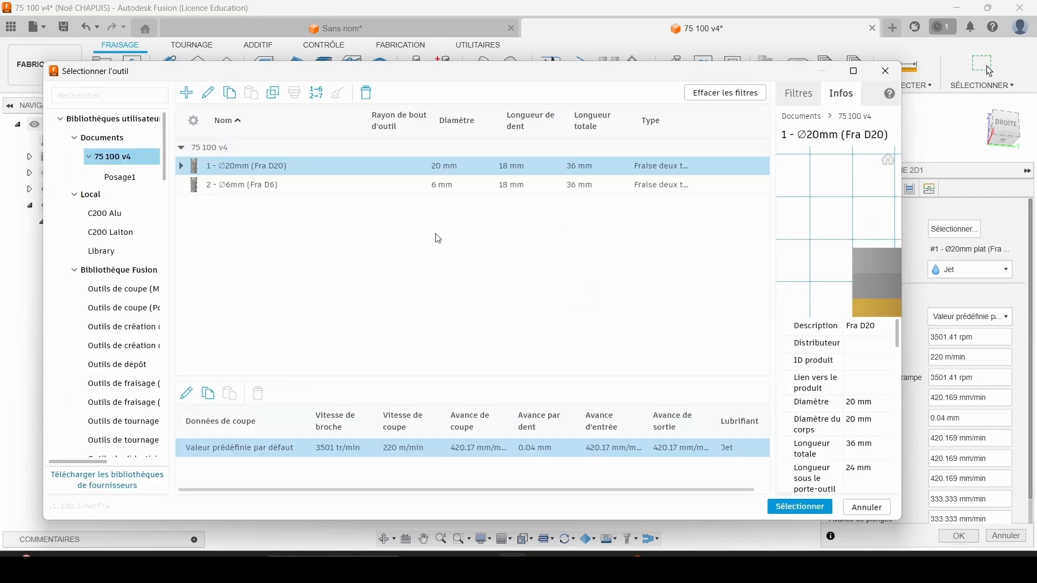
Assign the 6 mm end mill to the 2D Pocket and select the closed contour of the frame's recess as the pocket.
{"action": "left_click", "coordinate": [284, 185]}
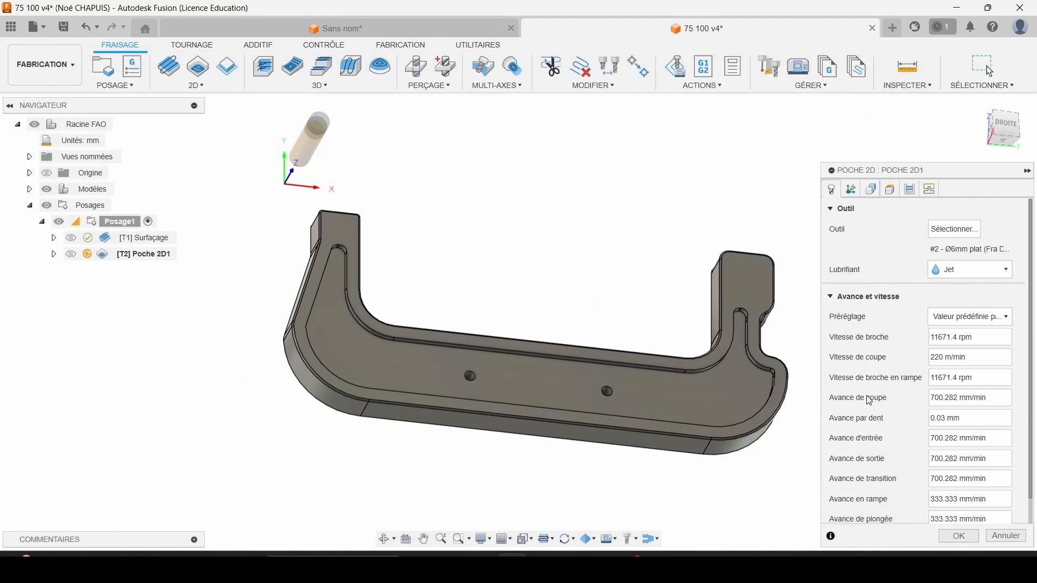
{"action": "left_click", "coordinate": [810, 506]}
{"action": "left_click", "coordinate": [898, 189]}
{"action": "left_click", "coordinate": [875, 190]}
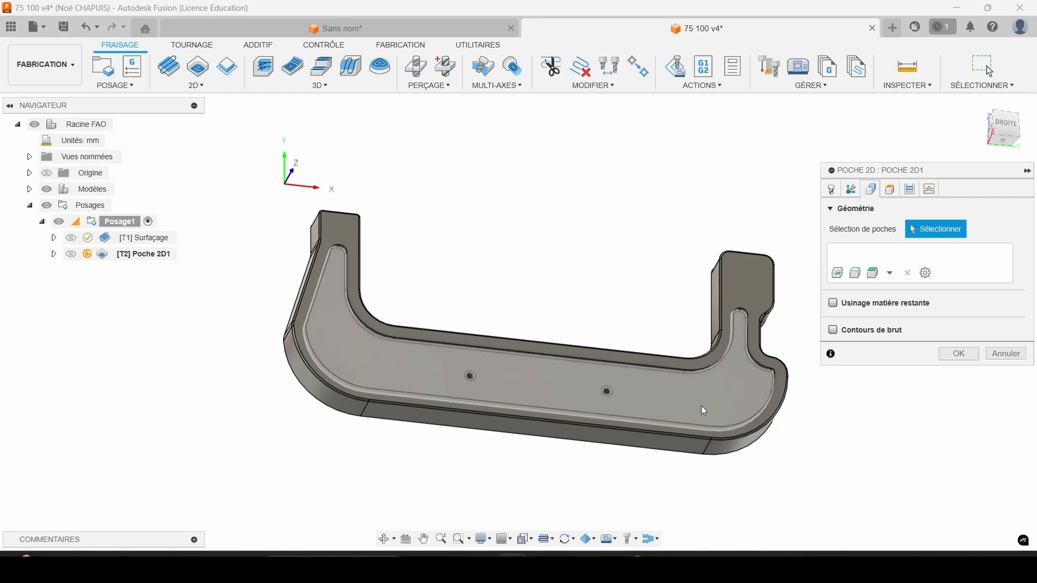
{"action": "scroll", "coordinate": [521, 367], "scroll_direction": "up", "scroll_amount": 5}
{"action": "left_click", "coordinate": [313, 337]}
{"action": "scroll", "coordinate": [423, 432], "scroll_direction": "down", "scroll_amount": 5}
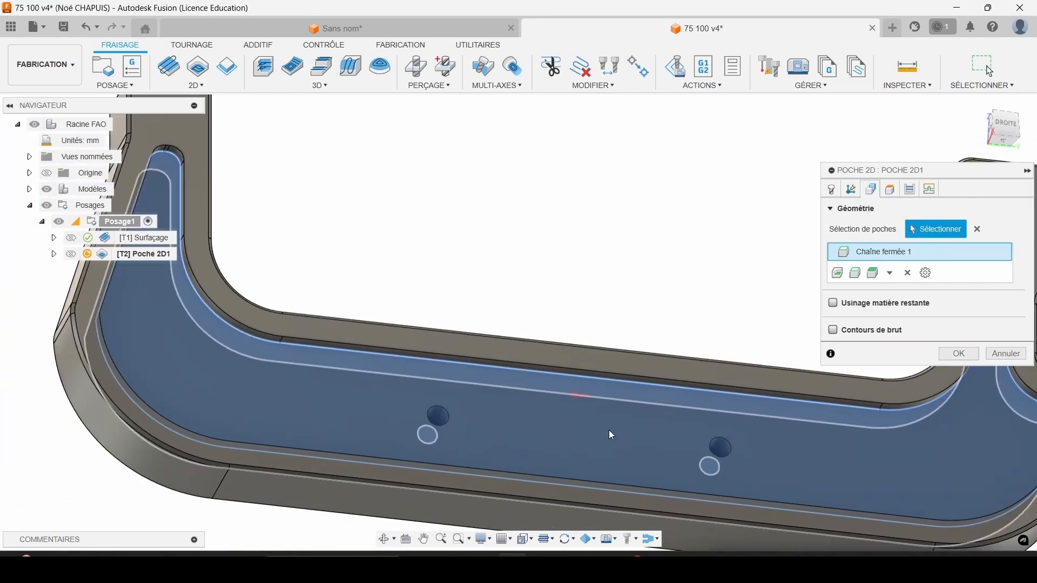
{"action": "middle_click_drag", "start_coordinate": [586, 386], "coordinate": [572, 427], "text": "shift"}
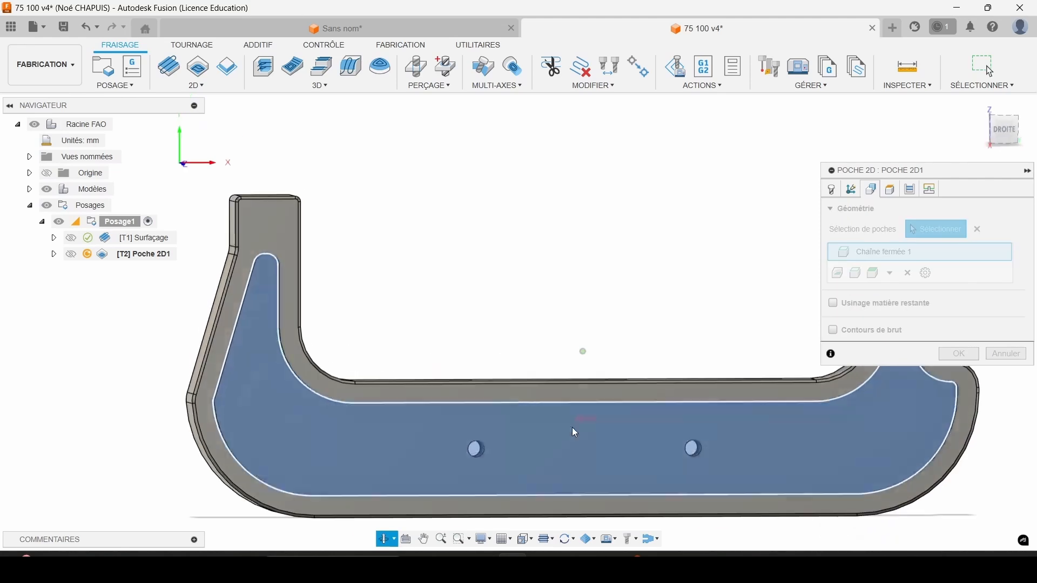
{"action": "scroll", "coordinate": [582, 417], "scroll_direction": "up", "scroll_amount": 4}
{"action": "scroll", "coordinate": [579, 378], "scroll_direction": "down", "scroll_amount": 6}
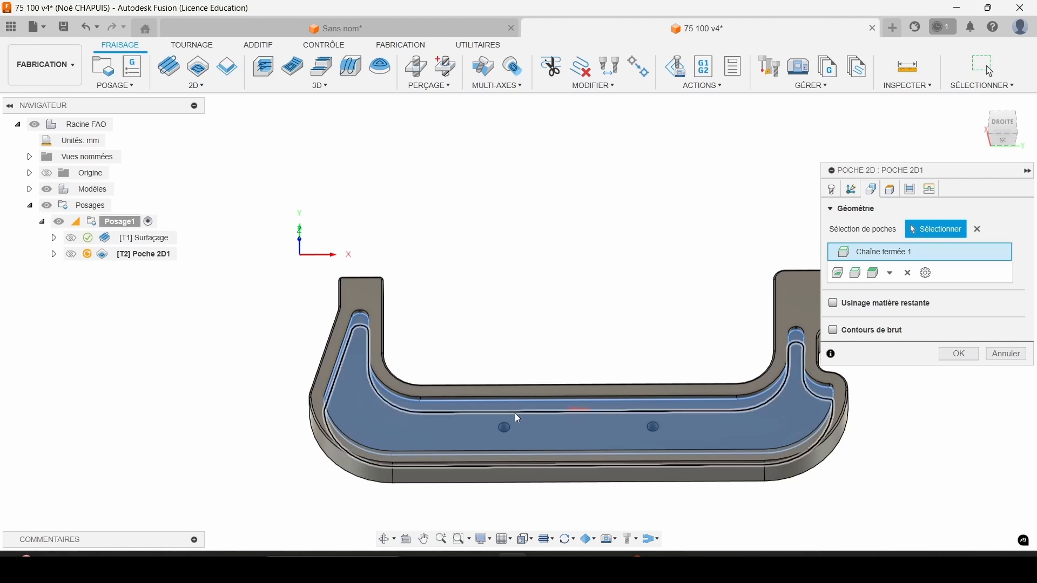
Reverse the direction of the pocket's closed chain, and reverse it again so the inside of the recess is selected.
{"action": "right_click", "coordinate": [880, 250]}
{"action": "left_click", "coordinate": [909, 287]}
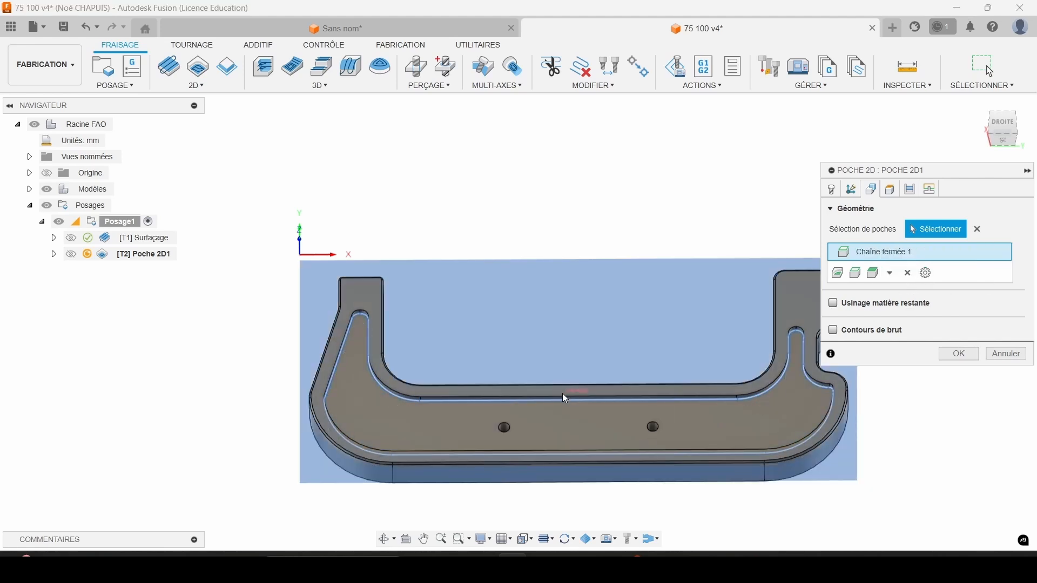
{"action": "right_click", "coordinate": [864, 252]}
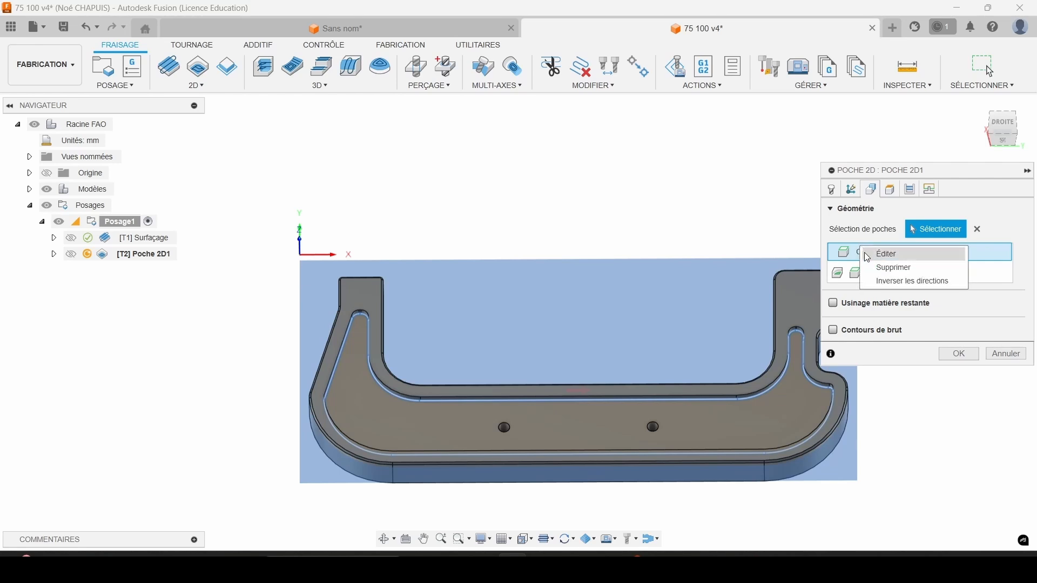
{"action": "left_click", "coordinate": [891, 280]}
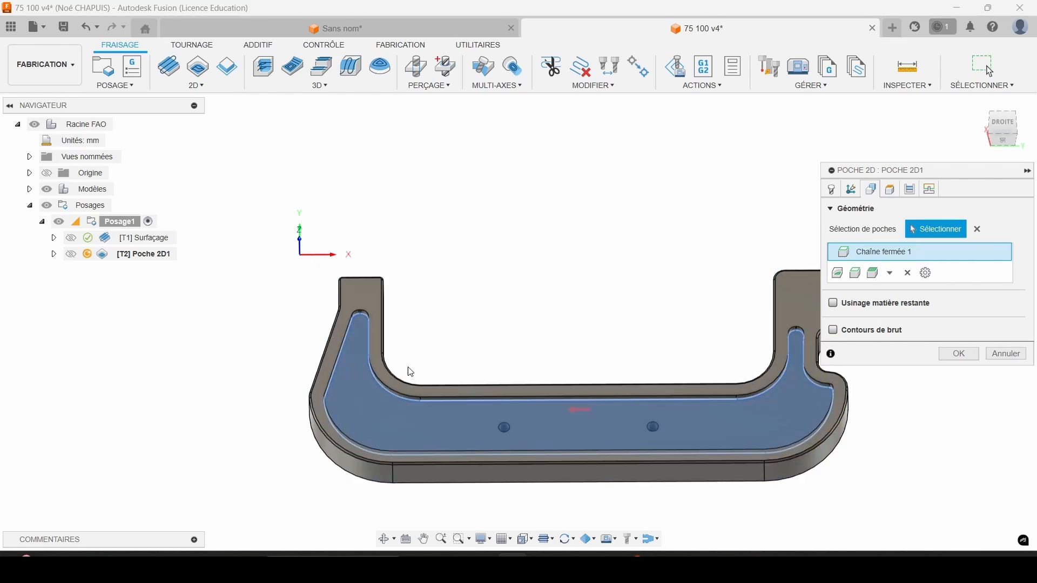
Leave stock on the 2D Pocket with 0.1 mm radial and 0 mm axial allowance.
{"action": "left_click", "coordinate": [891, 189]}
{"action": "left_click", "coordinate": [910, 189]}
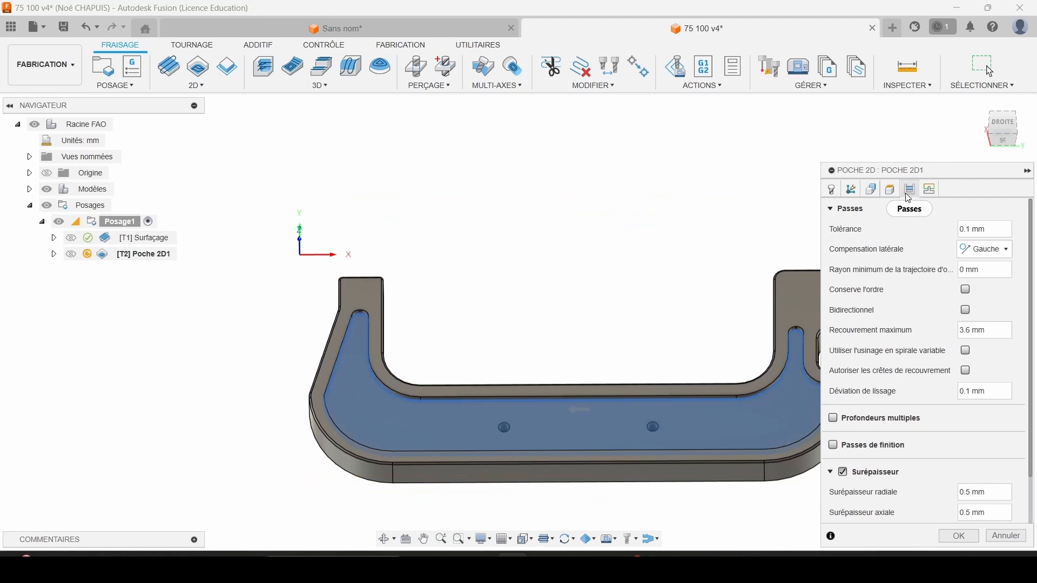
{"action": "left_click", "coordinate": [846, 472]}
{"action": "left_click", "coordinate": [836, 474]}
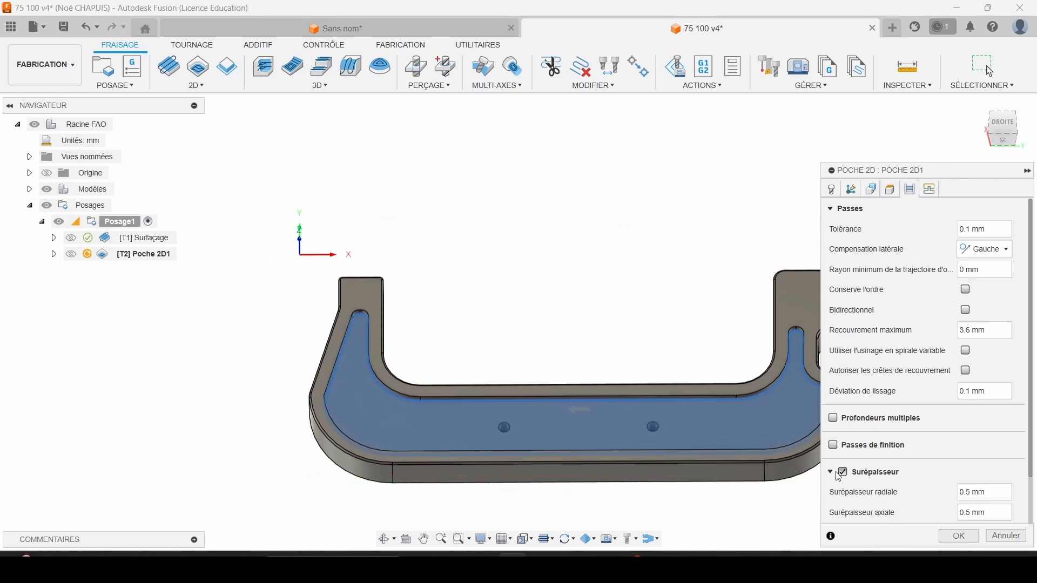
{"action": "left_click", "coordinate": [1004, 495]}
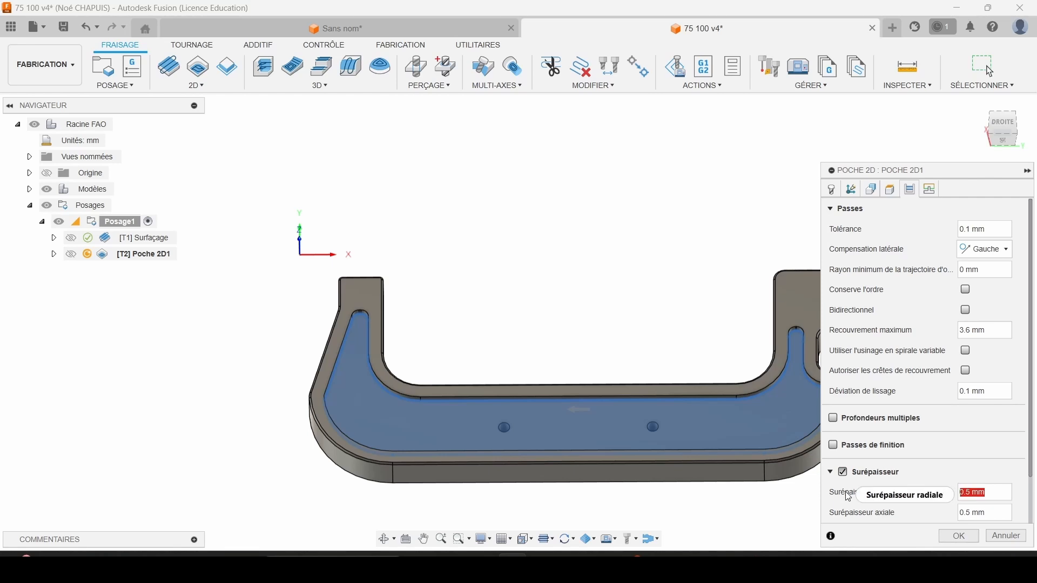
{"action": "type", "text": "0"}
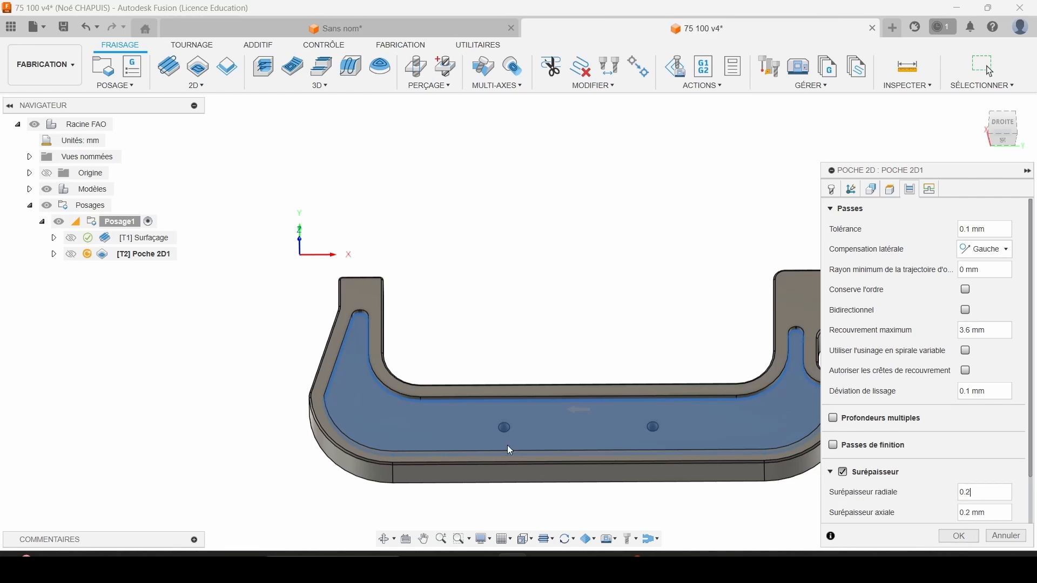
{"action": "type", "text": ".2"}
{"action": "key", "text": "BackSpace"}
{"action": "type", "text": "1"}
{"action": "left_click", "coordinate": [1003, 519]}
{"action": "type", "text": "0"}
{"action": "left_click_drag", "start_coordinate": [987, 331], "coordinate": [940, 328]}
Check the pocket's linking settings and enable multiple depths with a maximum roughing stepdown of 1 mm.
{"action": "left_click", "coordinate": [931, 189]}
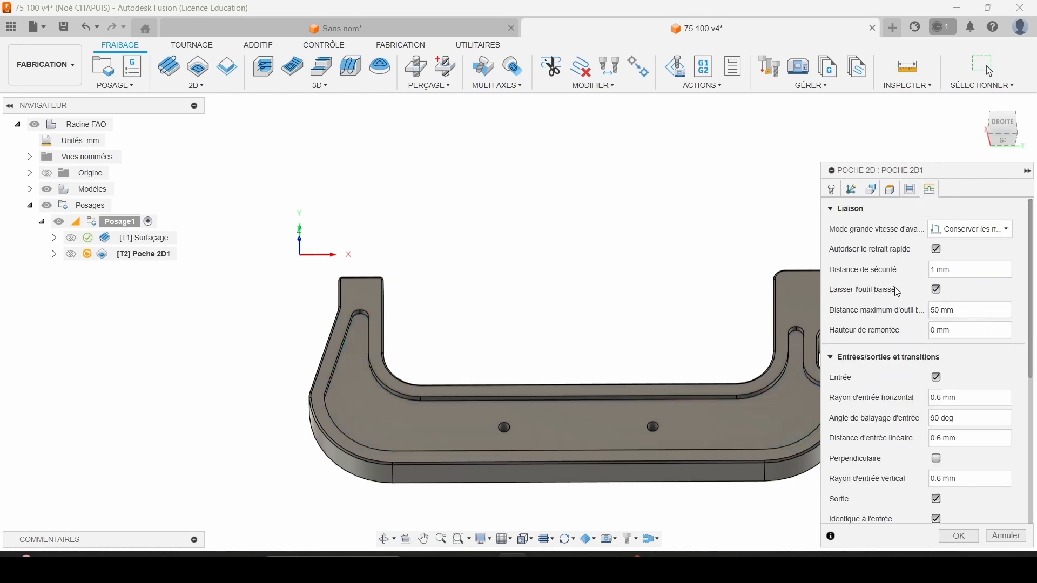
{"action": "scroll", "coordinate": [889, 376], "scroll_direction": "down", "scroll_amount": 5}
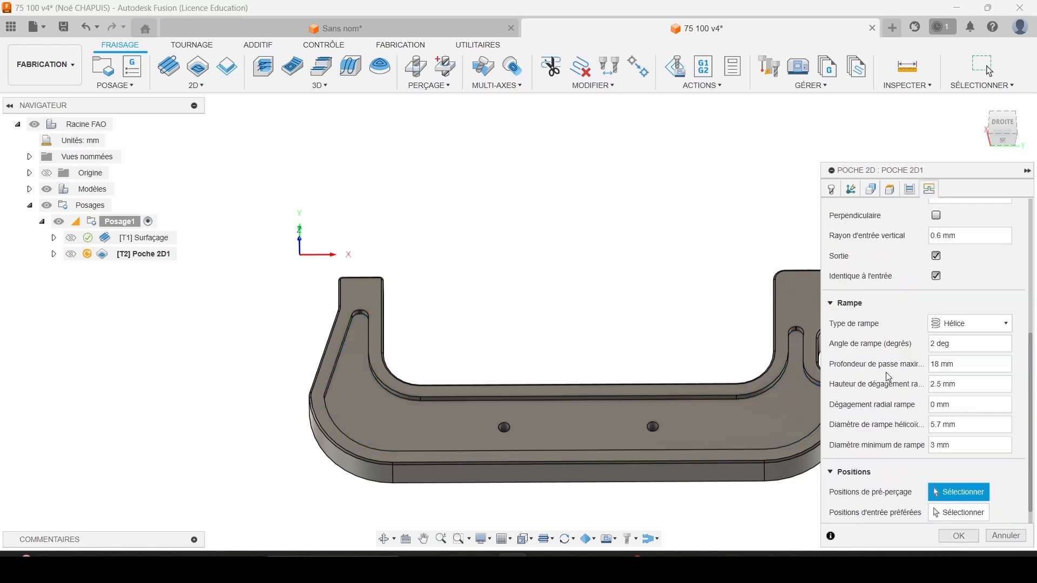
{"action": "scroll", "coordinate": [880, 308], "scroll_direction": "up", "scroll_amount": 5}
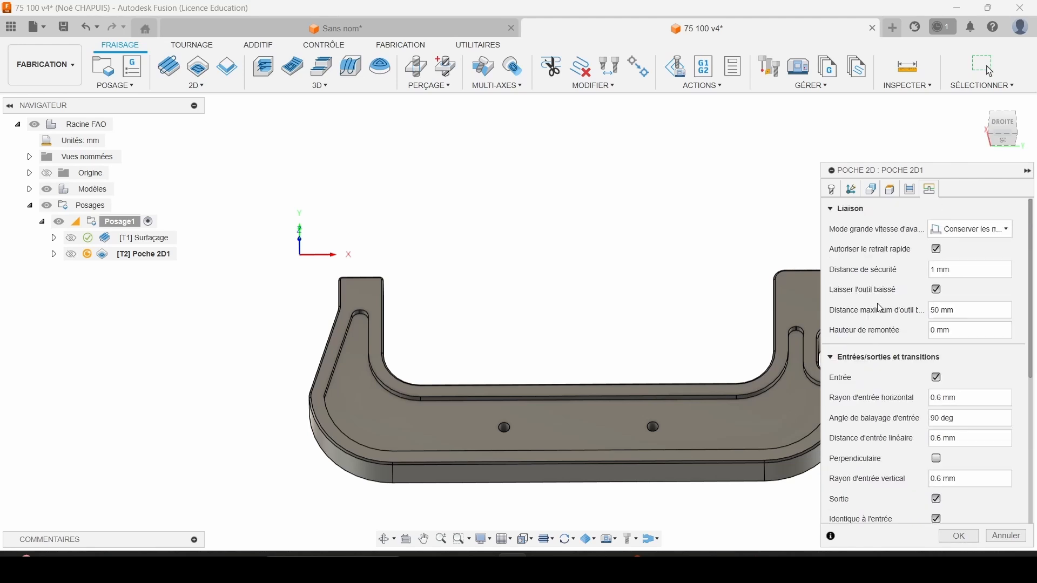
{"action": "scroll", "coordinate": [892, 324], "scroll_direction": "down", "scroll_amount": 5}
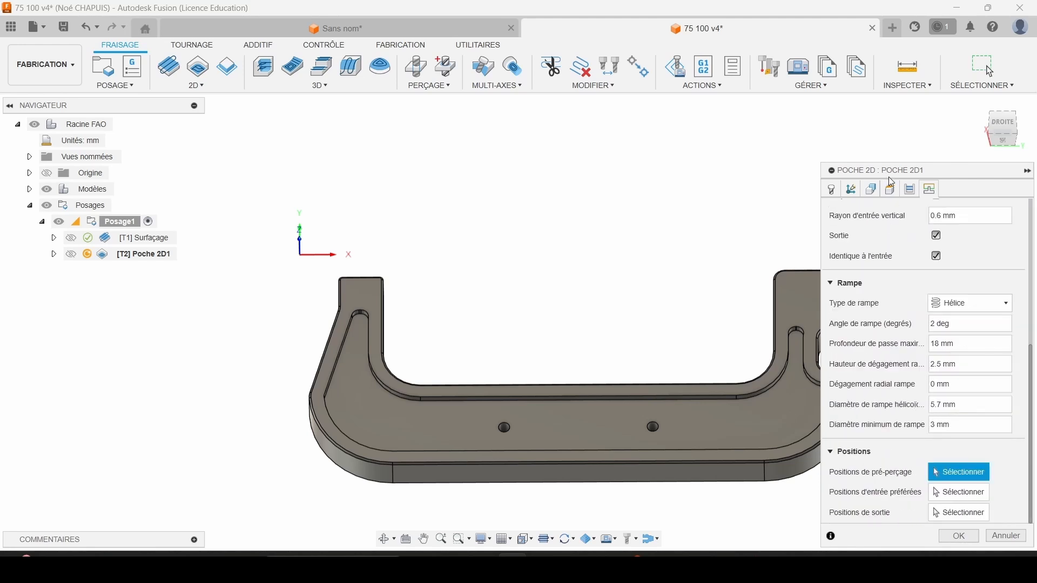
{"action": "left_click", "coordinate": [908, 191]}
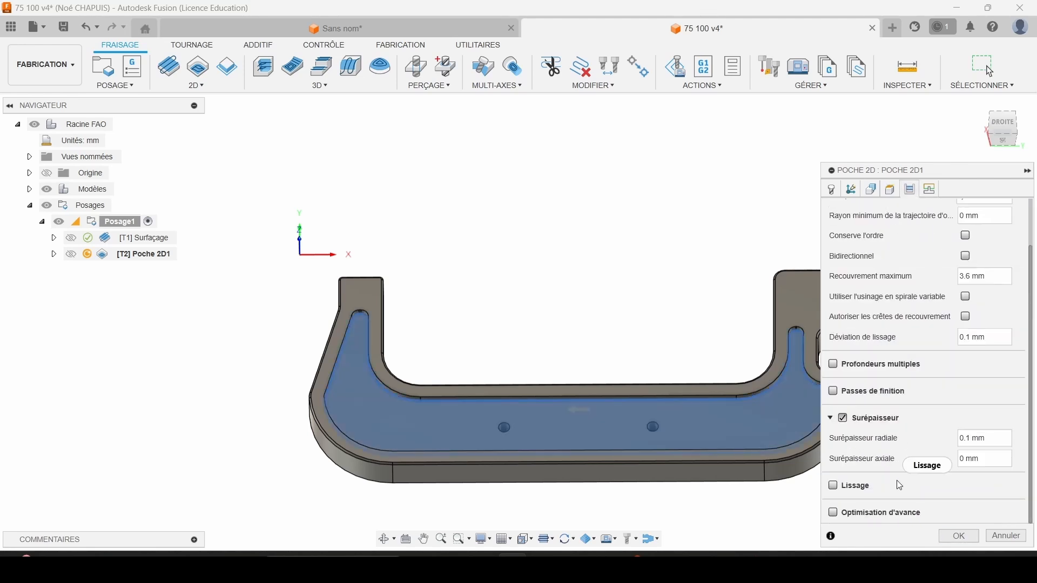
{"action": "left_click", "coordinate": [834, 365]}
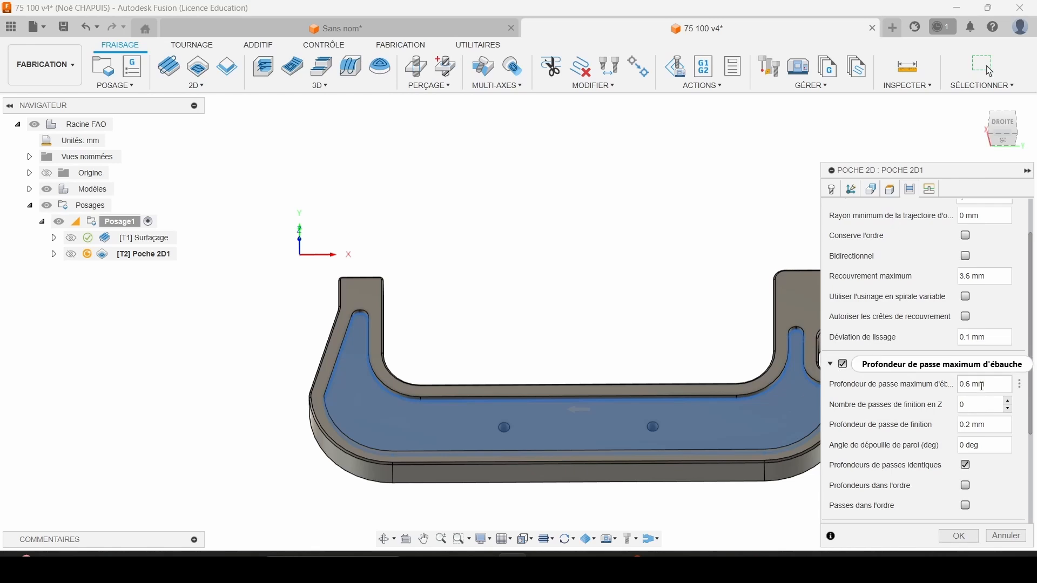
{"action": "type", "text": "1"}
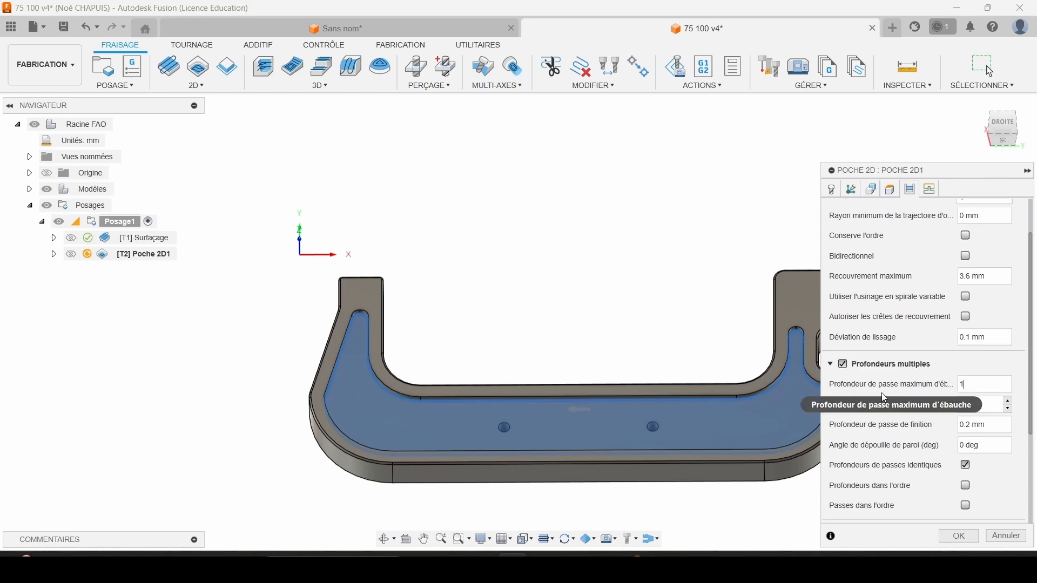
Keep the helix ramp, set its angle to 3 degrees and clearance height to 0.2 mm, and generate the pocket toolpath.
{"action": "left_click", "coordinate": [931, 191]}
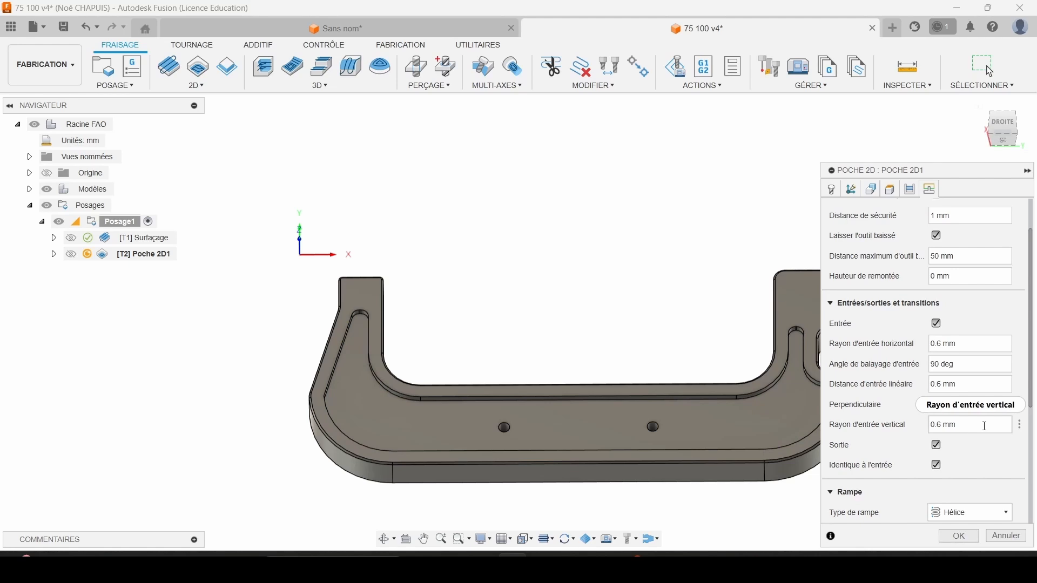
{"action": "scroll", "coordinate": [883, 441], "scroll_direction": "down", "scroll_amount": 5}
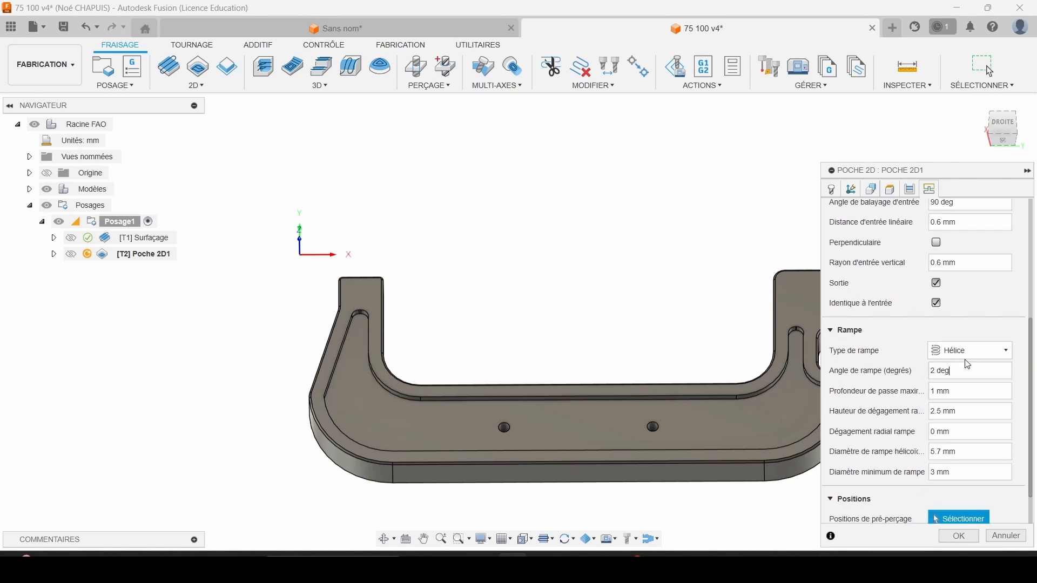
{"action": "left_click", "coordinate": [965, 350]}
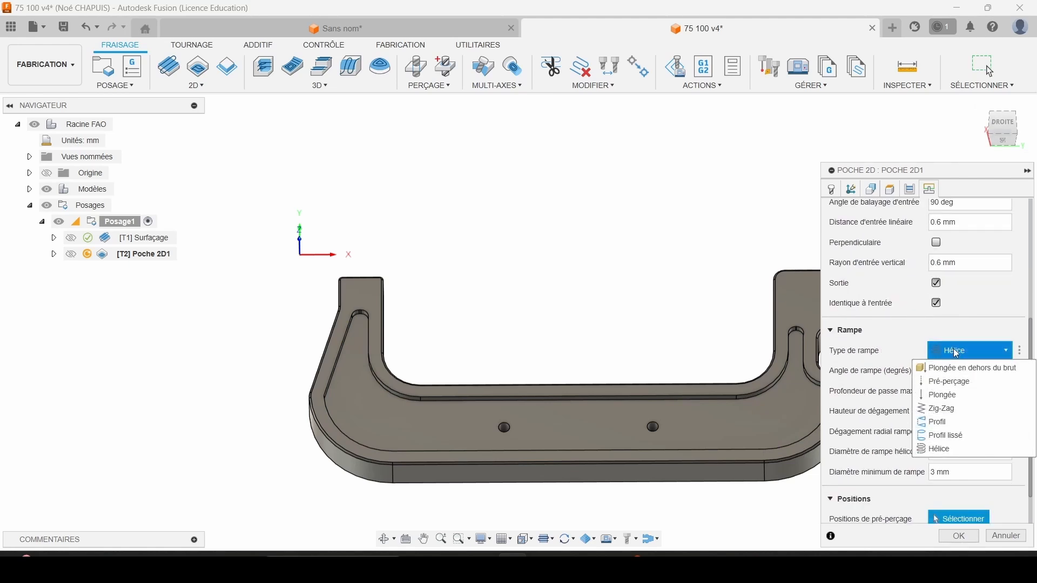
{"action": "left_click", "coordinate": [956, 353]}
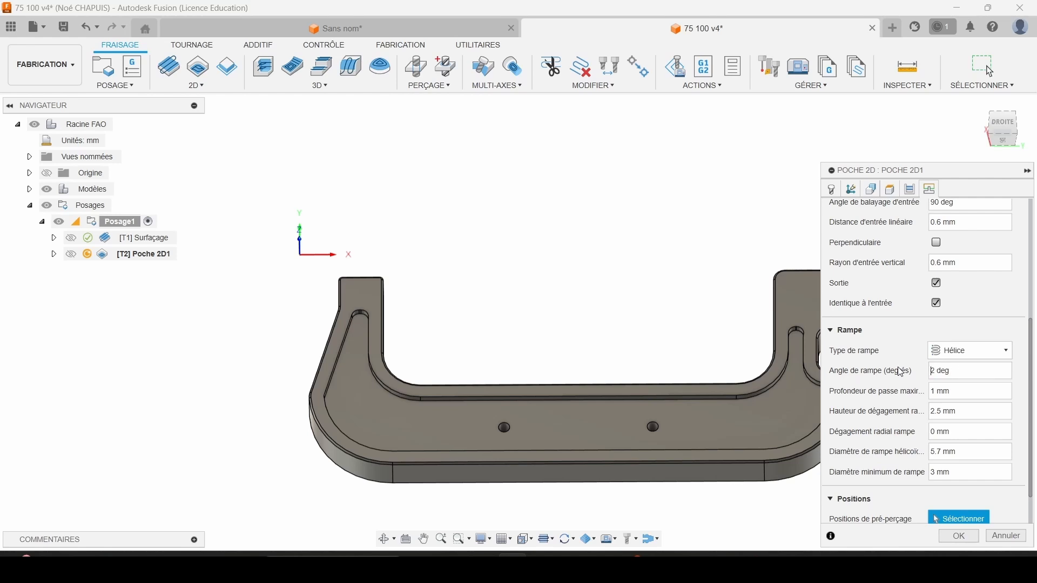
{"action": "left_click", "coordinate": [949, 371]}
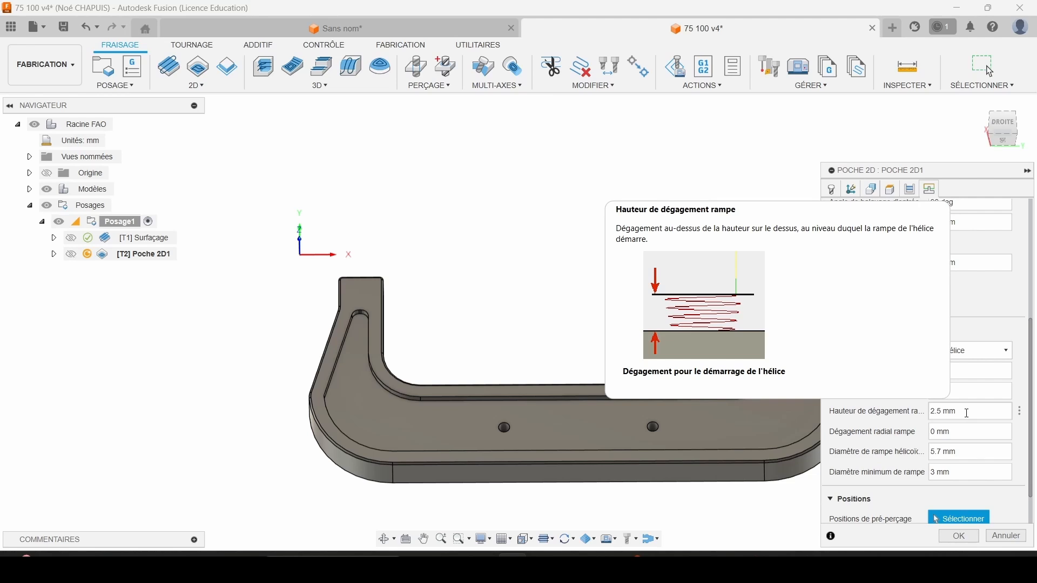
{"action": "left_click", "coordinate": [967, 413]}
{"action": "type", "text": "0.2"}
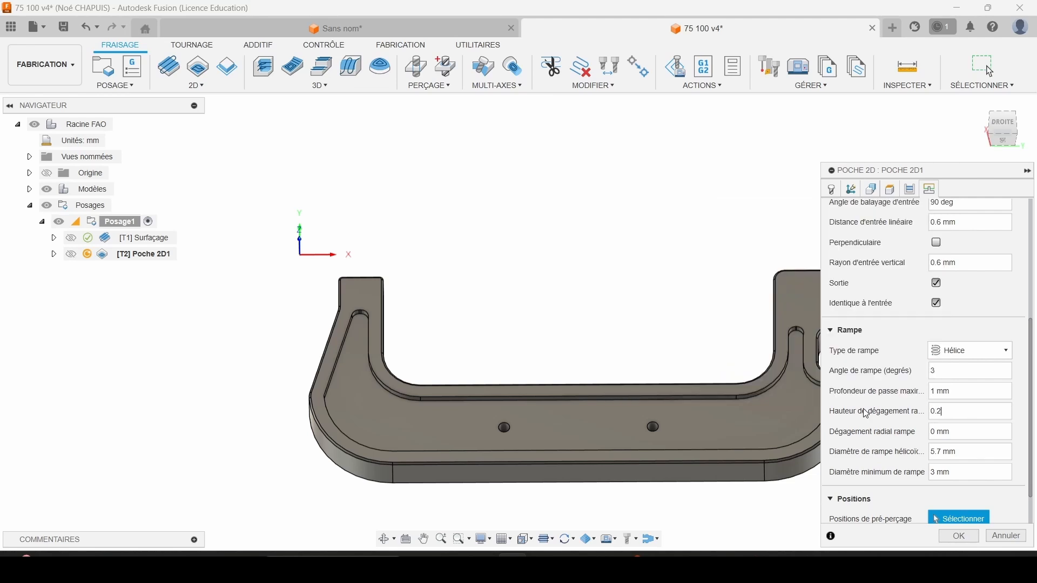
{"action": "key", "text": "Return"}
{"action": "left_click", "coordinate": [959, 536]}
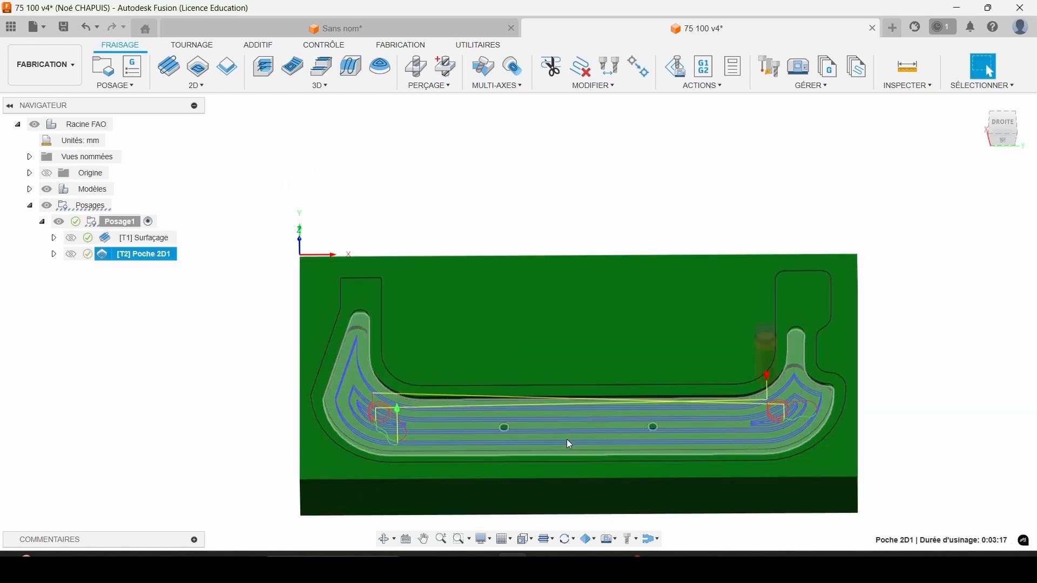
Examine the generated pocket toolpath in the recess, including the helical entries at both ends.
{"action": "middle_click_drag", "start_coordinate": [566, 439], "coordinate": [563, 404], "text": "shift"}
{"action": "scroll", "coordinate": [388, 397], "scroll_direction": "up", "scroll_amount": 5}
{"action": "scroll", "coordinate": [403, 406], "scroll_direction": "down", "scroll_amount": 1}
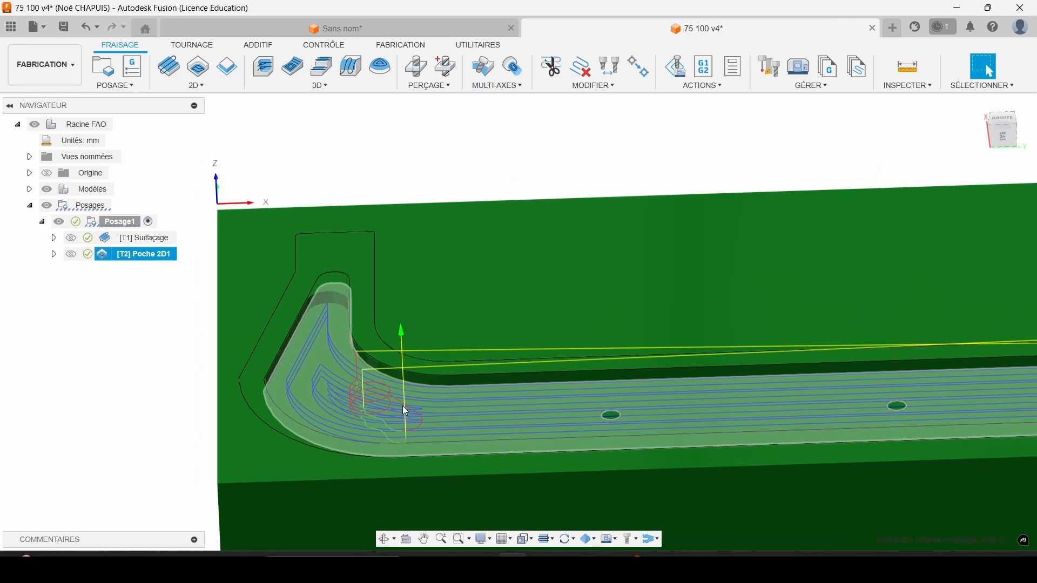
{"action": "scroll", "coordinate": [402, 406], "scroll_direction": "down", "scroll_amount": 5}
{"action": "middle_click_drag", "start_coordinate": [604, 352], "coordinate": [603, 380], "text": "shift"}
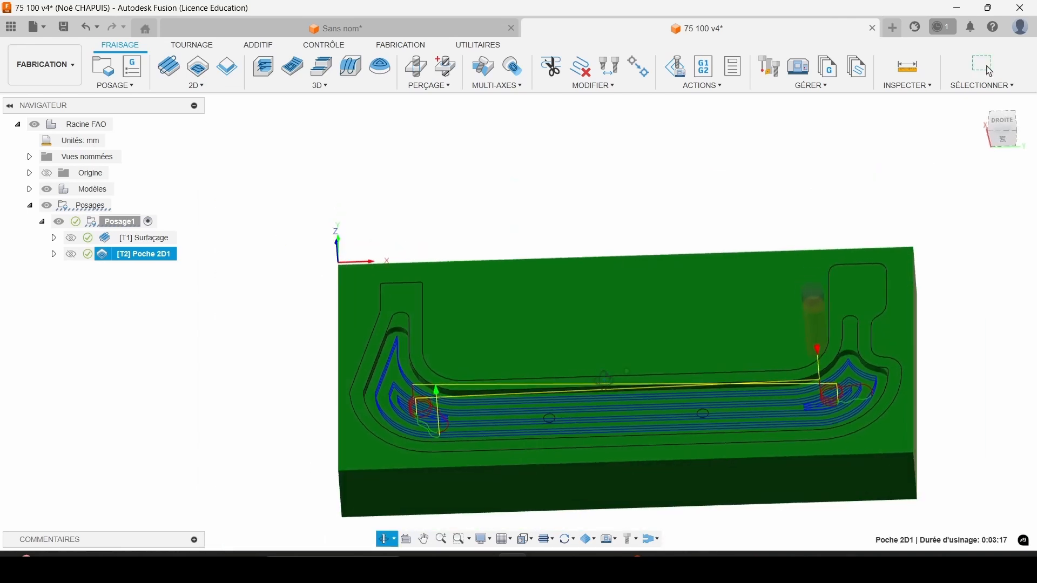
{"action": "scroll", "coordinate": [389, 422], "scroll_direction": "up", "scroll_amount": 5}
{"action": "middle_click_drag", "start_coordinate": [393, 378], "coordinate": [451, 401], "text": "shift"}
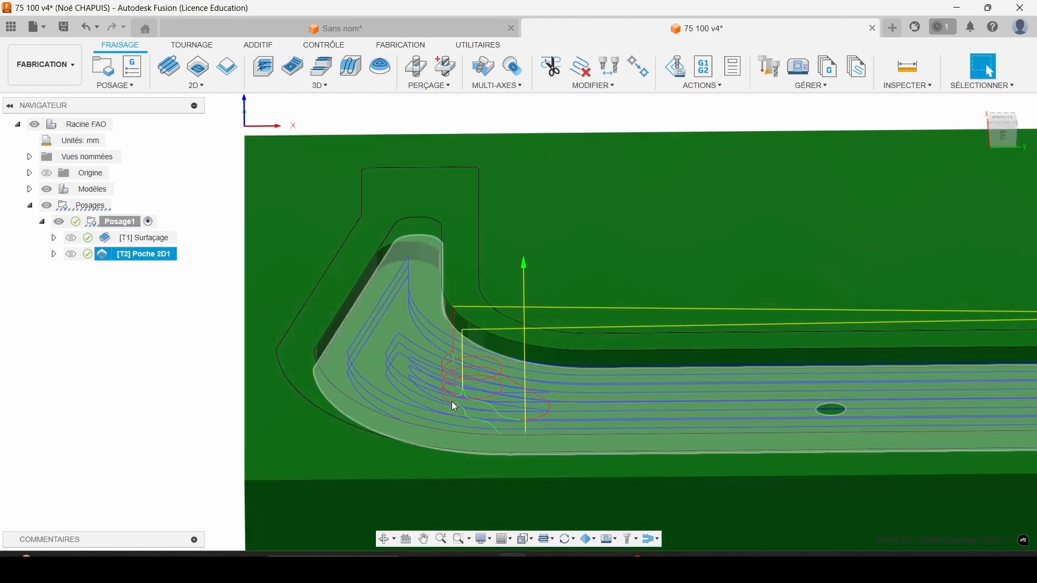
{"action": "scroll", "coordinate": [523, 385], "scroll_direction": "down", "scroll_amount": 5}
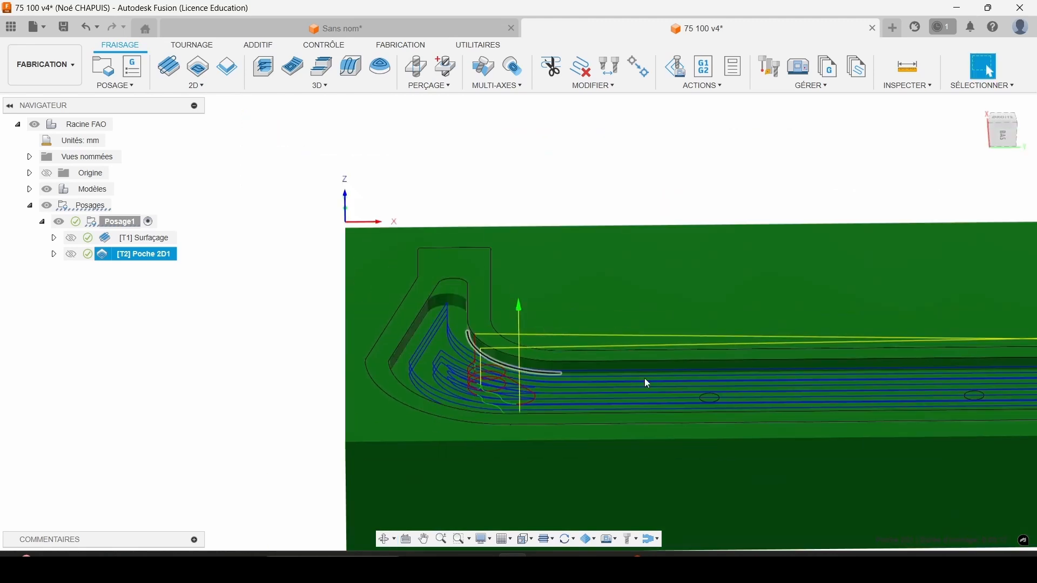
{"action": "middle_click_drag", "start_coordinate": [656, 370], "coordinate": [448, 348]}
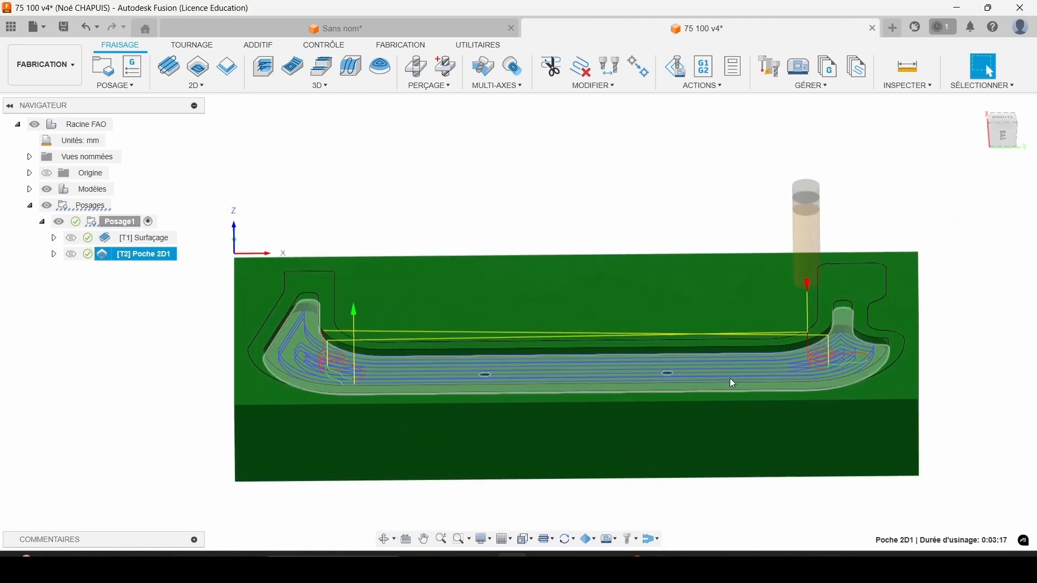
Simulate the Poche 2D1 operation, inspect the machined recess and its narrow ends, and exit the simulation.
{"action": "right_click", "coordinate": [114, 255]}
{"action": "left_click", "coordinate": [147, 92]}
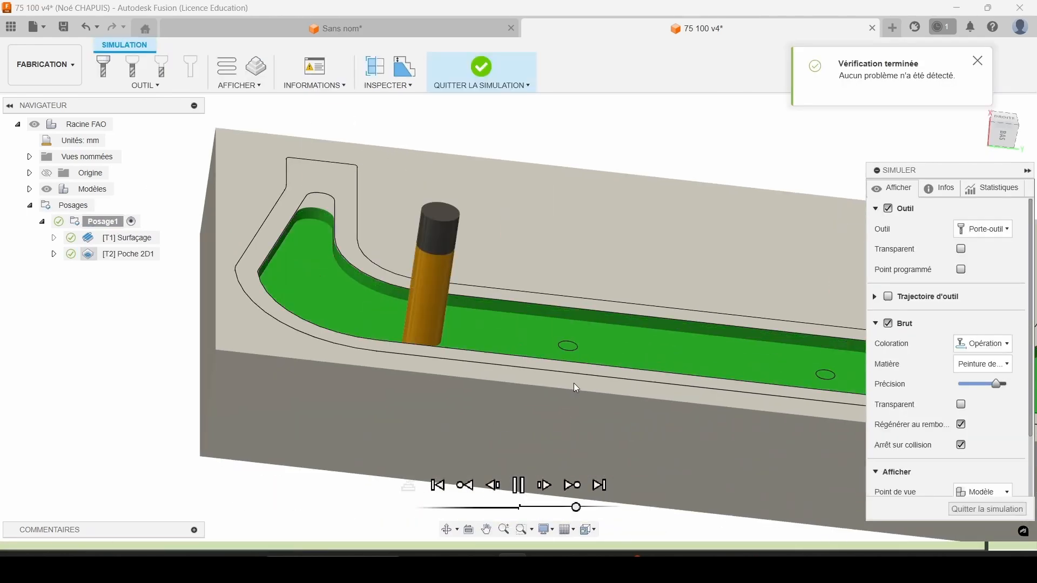
{"action": "scroll", "coordinate": [569, 360], "scroll_direction": "down", "scroll_amount": 1}
{"action": "middle_click_drag", "start_coordinate": [563, 345], "coordinate": [202, 291], "text": "shift"}
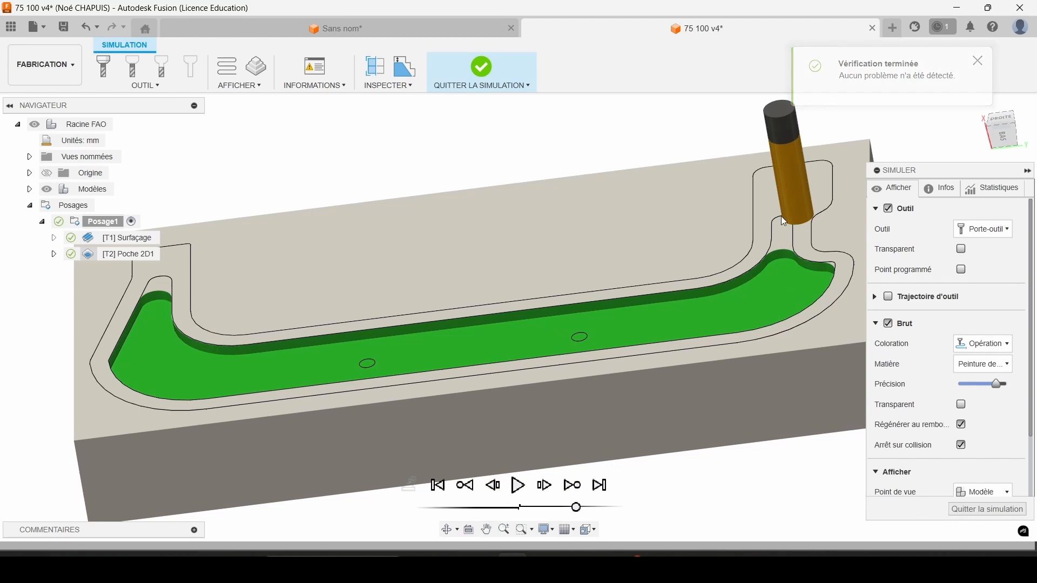
{"action": "scroll", "coordinate": [771, 259], "scroll_direction": "up", "scroll_amount": 6}
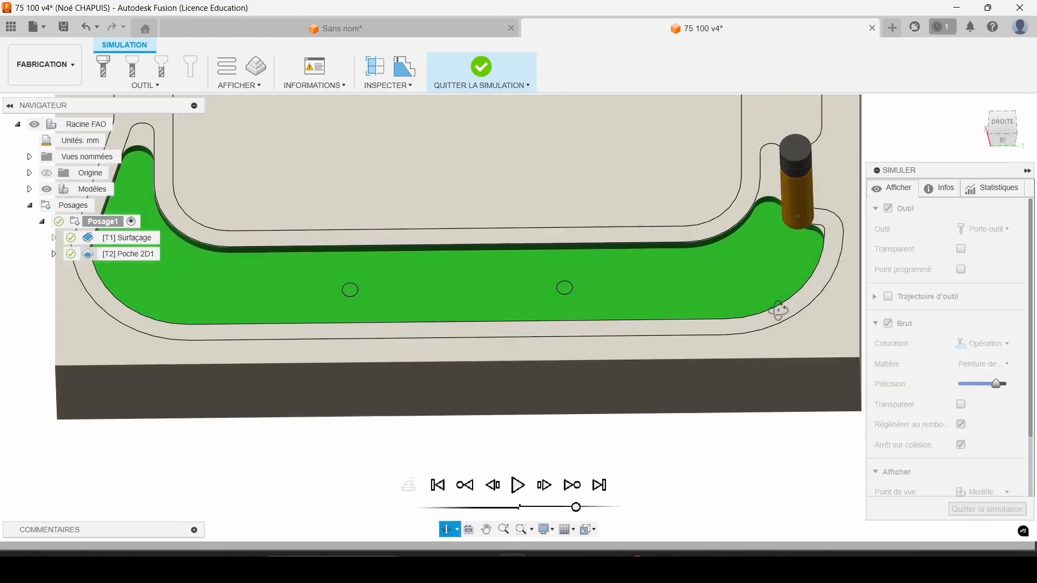
{"action": "scroll", "coordinate": [714, 204], "scroll_direction": "down", "scroll_amount": 8}
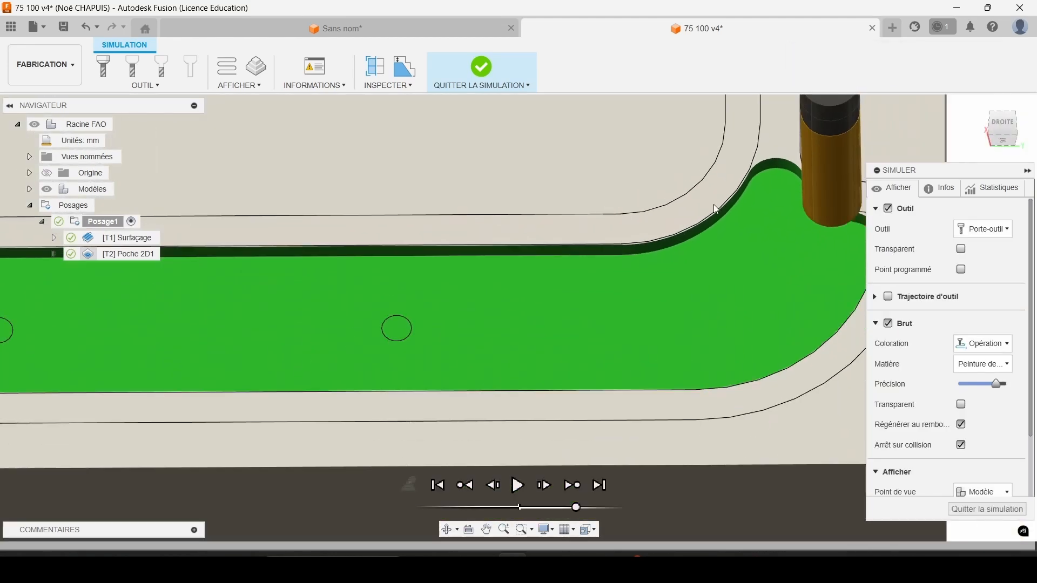
{"action": "scroll", "coordinate": [714, 204], "scroll_direction": "up", "scroll_amount": 2}
{"action": "left_click", "coordinate": [474, 87]}
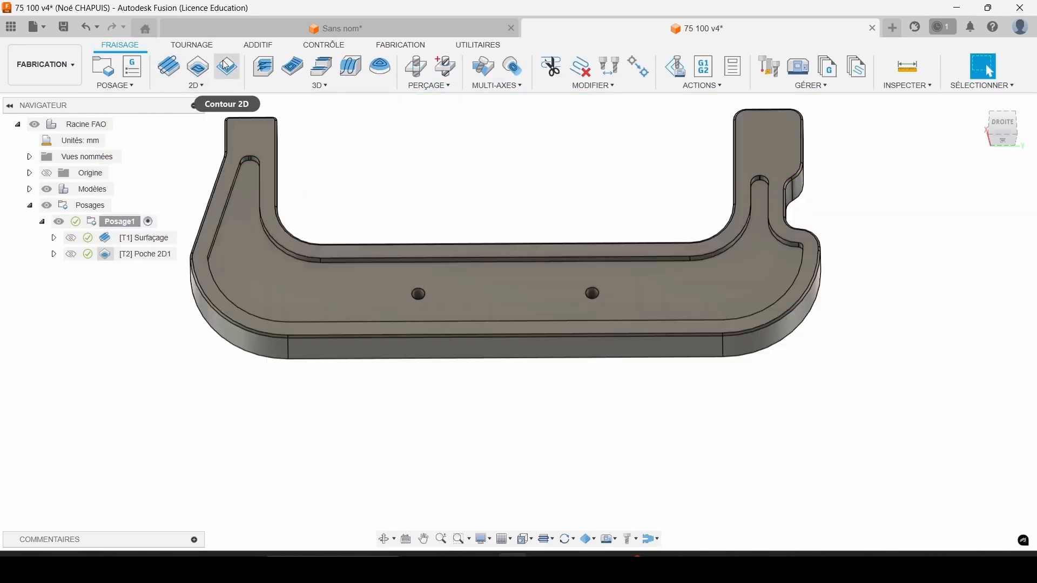
Start a 2D contour operation and create a new flat end mill (Fraise deux tailles) described as "Fra D3" for it.
{"action": "left_click", "coordinate": [226, 65]}
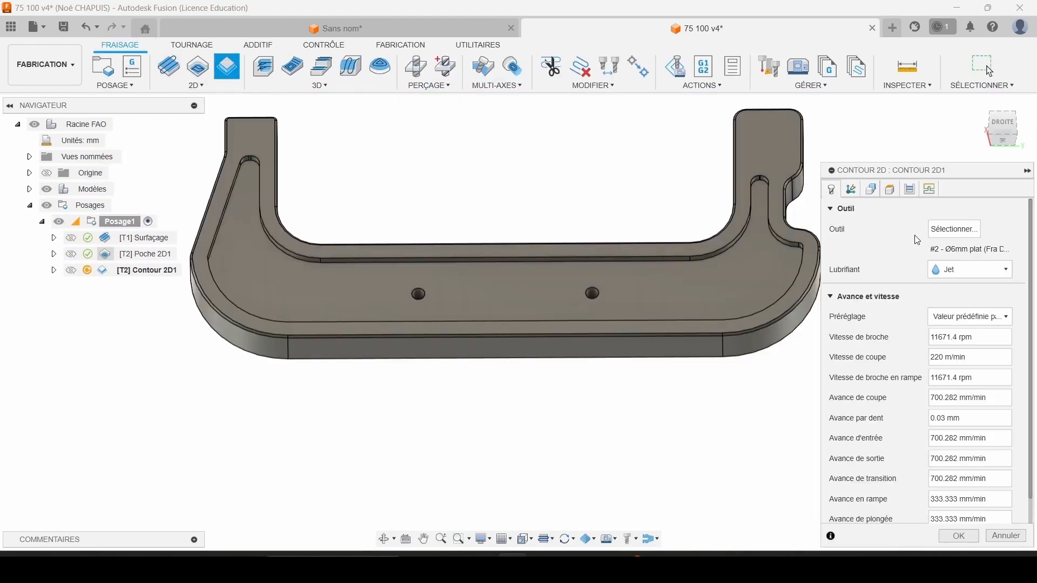
{"action": "left_click", "coordinate": [954, 229]}
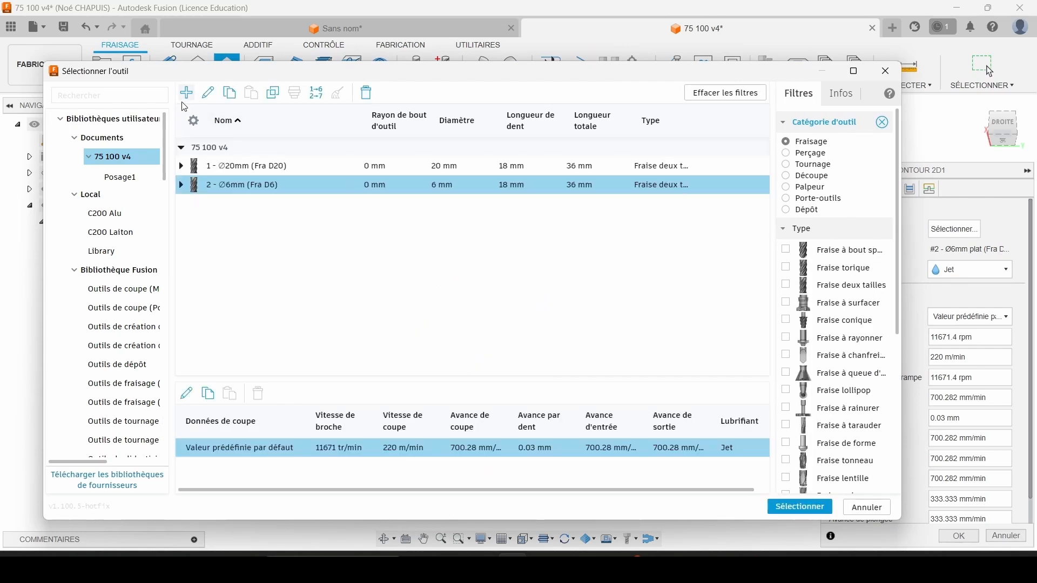
{"action": "left_click", "coordinate": [186, 93]}
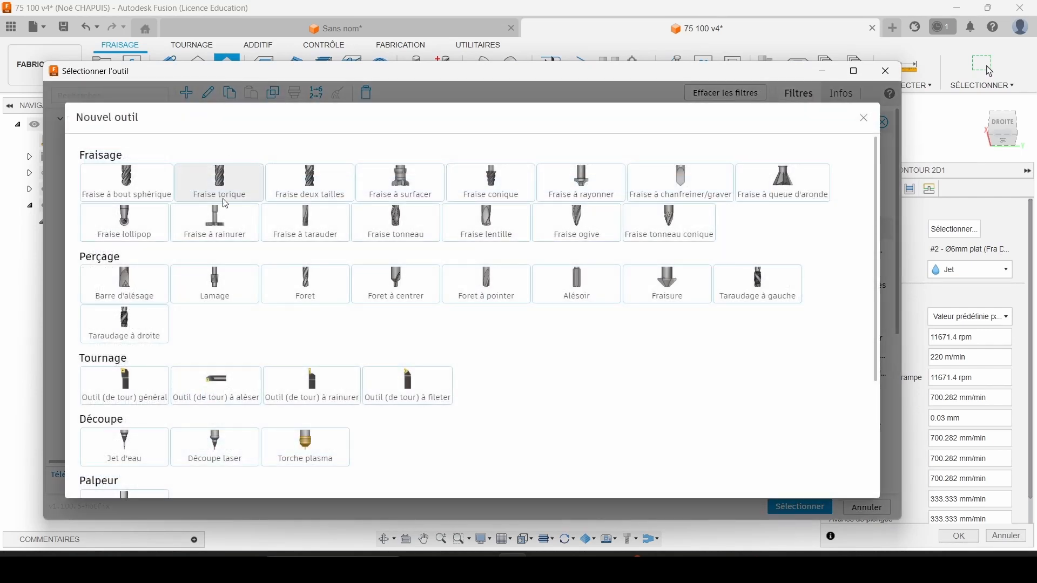
{"action": "left_click", "coordinate": [317, 183]}
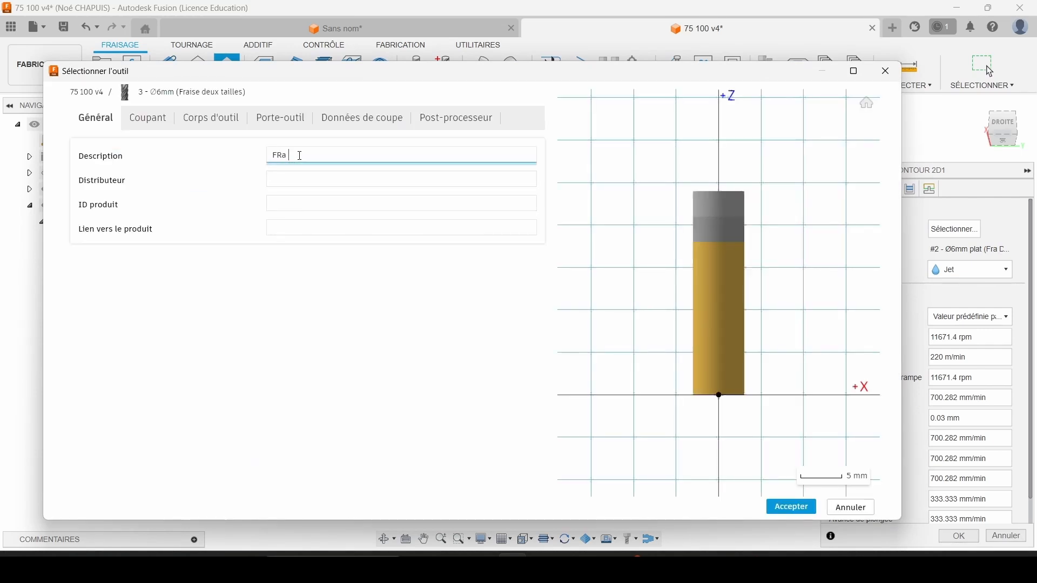
{"action": "left_click", "coordinate": [301, 156]}
{"action": "type", "text": "Fra D3"}
Set the new end mill's cutter to 2 teeth and a diameter of 3 mm.
{"action": "left_click", "coordinate": [154, 118]}
{"action": "left_click", "coordinate": [234, 228]}
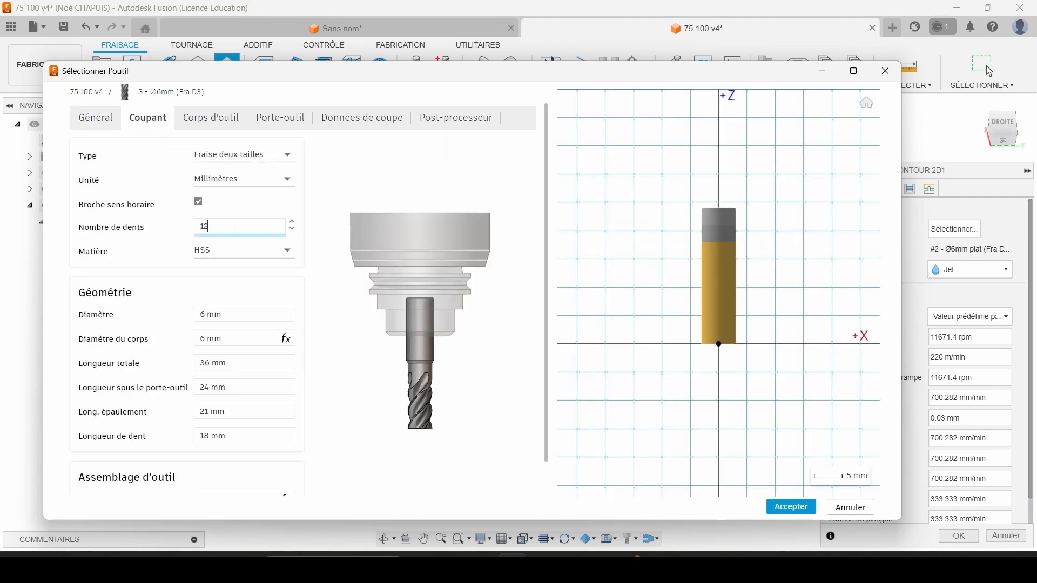
{"action": "left_click", "coordinate": [256, 313]}
{"action": "type", "text": "3"}
{"action": "key", "text": "Tab"}
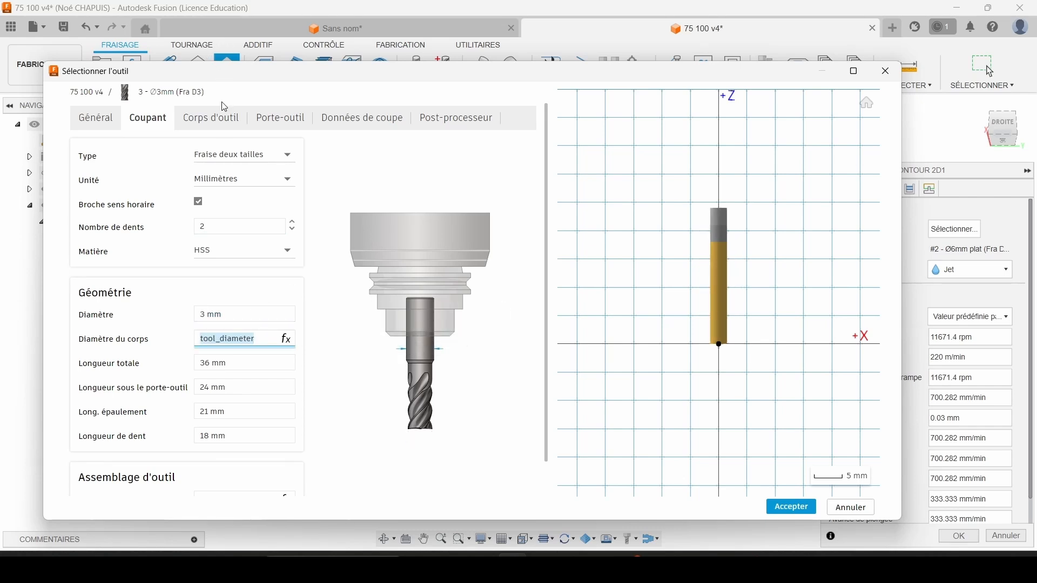
Set the new end mill's cutting speed to 200 m/min and its feed per tooth to 0.02 mm.
{"action": "left_click", "coordinate": [232, 120]}
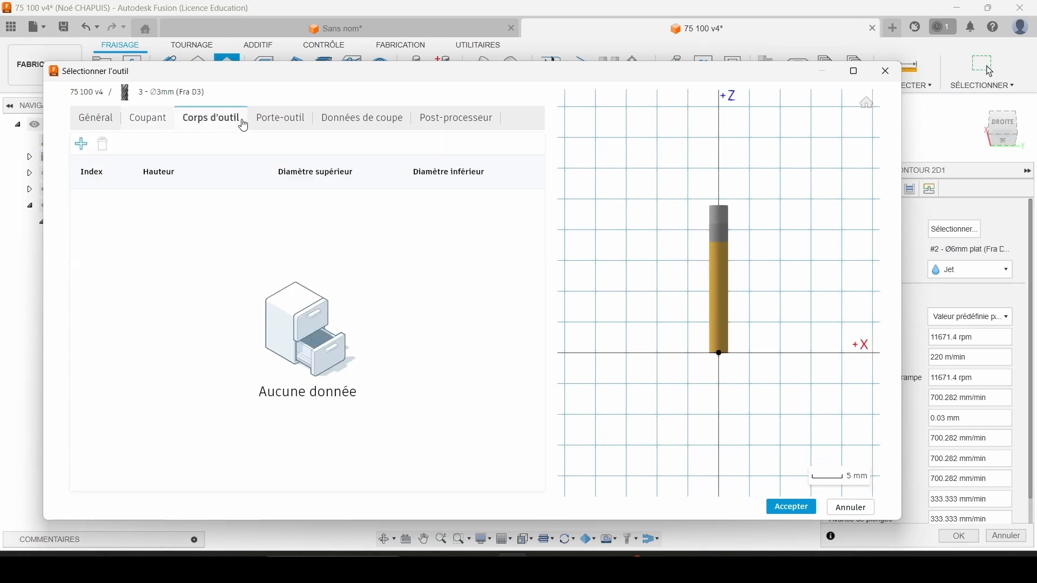
{"action": "left_click", "coordinate": [270, 119]}
{"action": "left_click", "coordinate": [352, 120]}
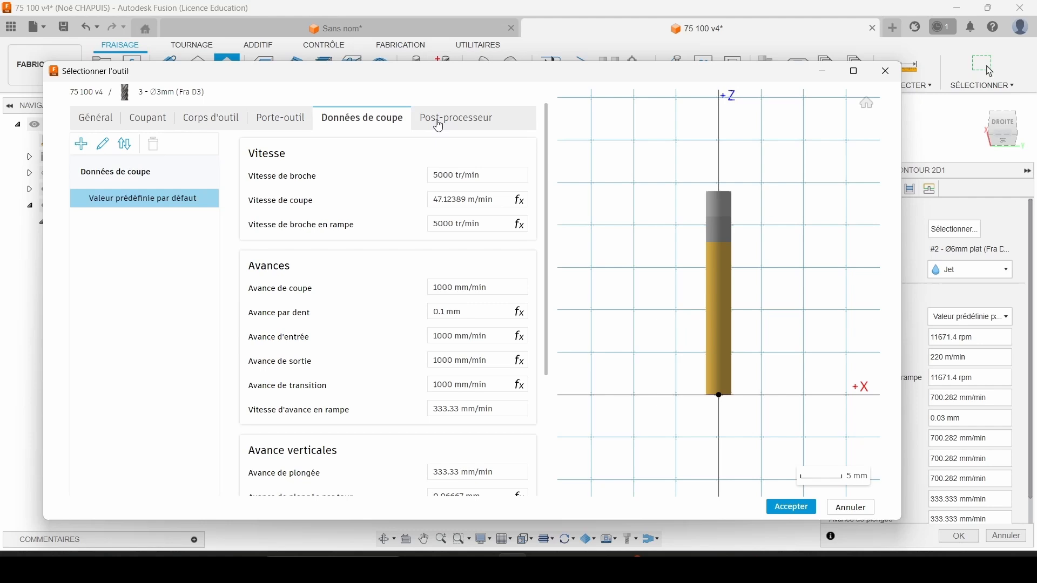
{"action": "left_click", "coordinate": [474, 199]}
{"action": "type", "text": "200"}
{"action": "key", "text": "Tab"}
{"action": "key", "text": "Tab"}
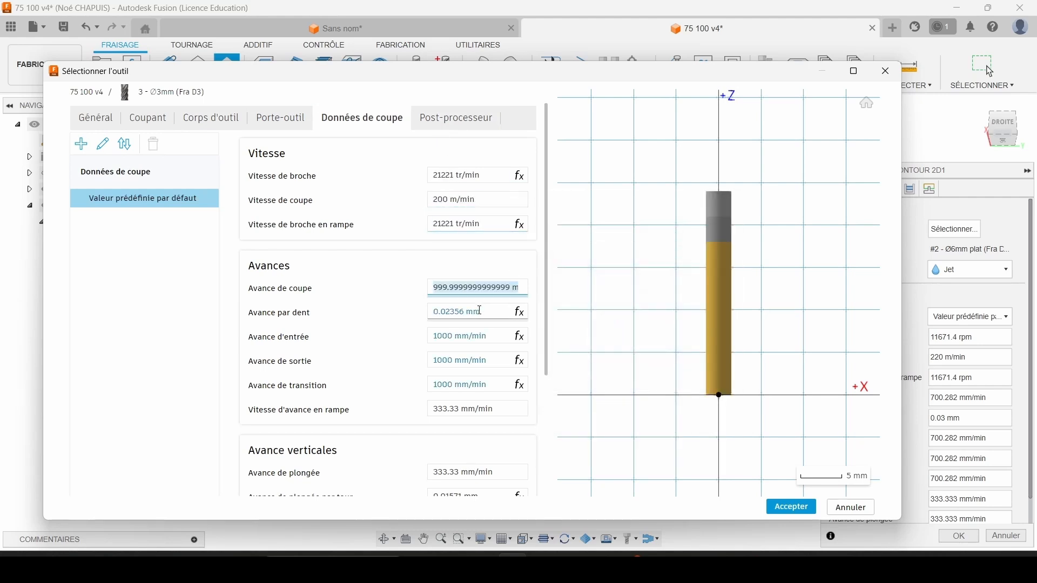
{"action": "left_click", "coordinate": [476, 315]}
{"action": "type", "text": "0.02"}
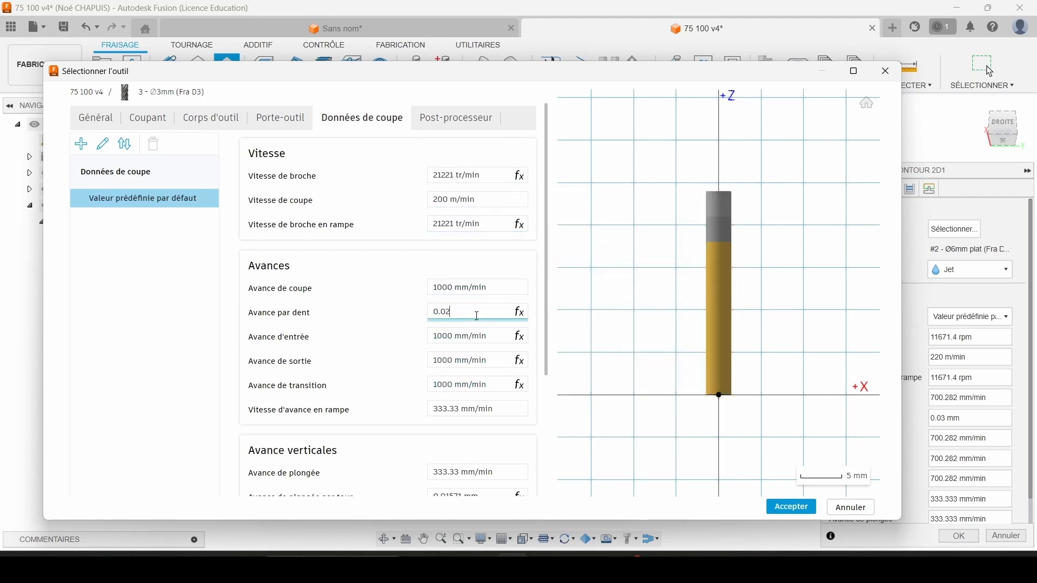
Assign tool number 5 to the 3 mm end mill, accept it and select it for the contour operation.
{"action": "left_click", "coordinate": [469, 120]}
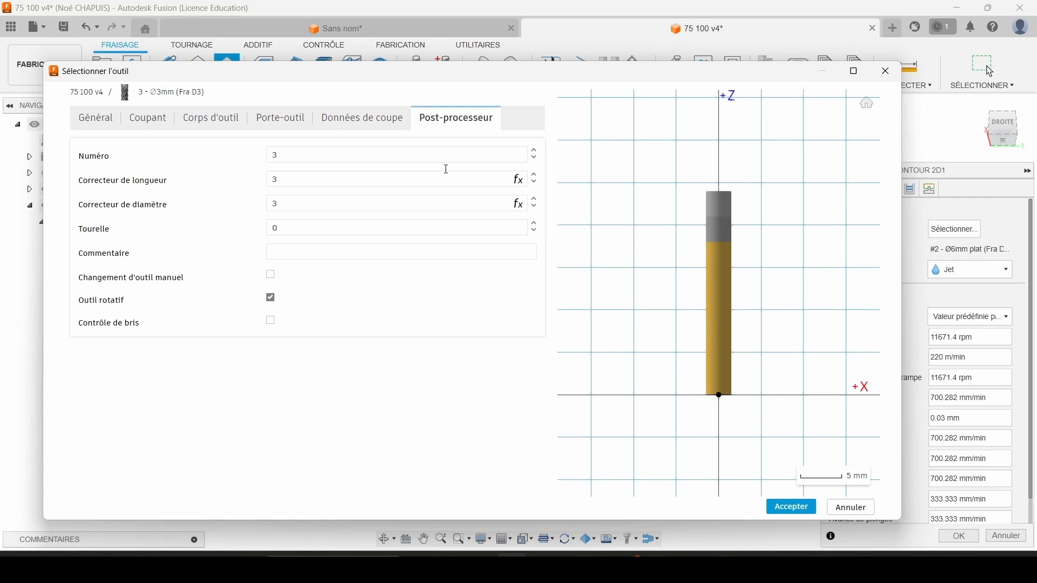
{"action": "left_click", "coordinate": [296, 154]}
{"action": "type", "text": "5"}
{"action": "key", "text": "Tab"}
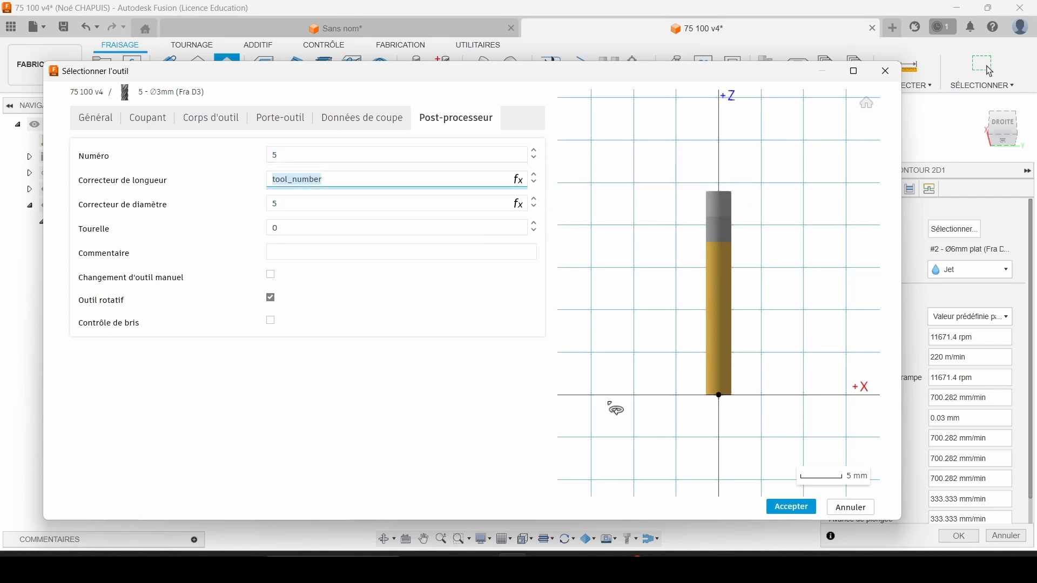
{"action": "left_click", "coordinate": [790, 508]}
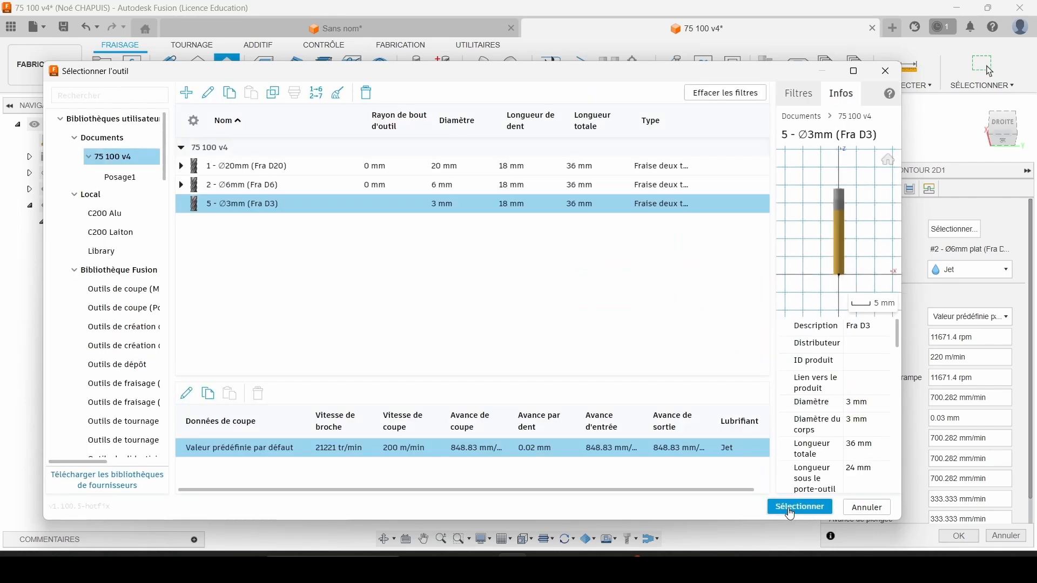
{"action": "left_click", "coordinate": [790, 508]}
Choose the recess's closed bottom edge as the contour and enable rest machining with a tool diameter of 7 mm.
{"action": "left_click", "coordinate": [852, 189]}
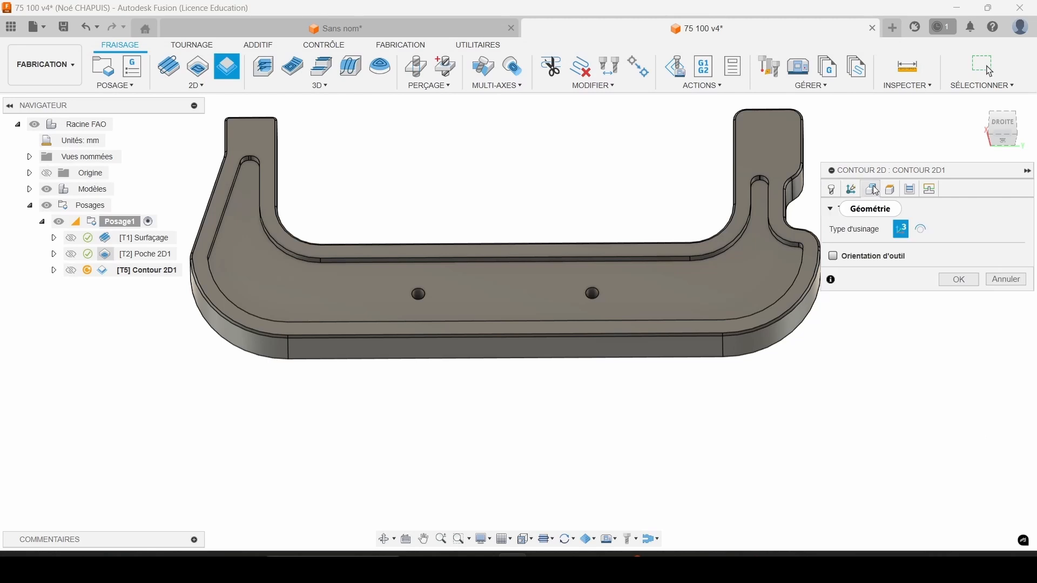
{"action": "left_click", "coordinate": [871, 189]}
{"action": "scroll", "coordinate": [701, 265], "scroll_direction": "up", "scroll_amount": 4}
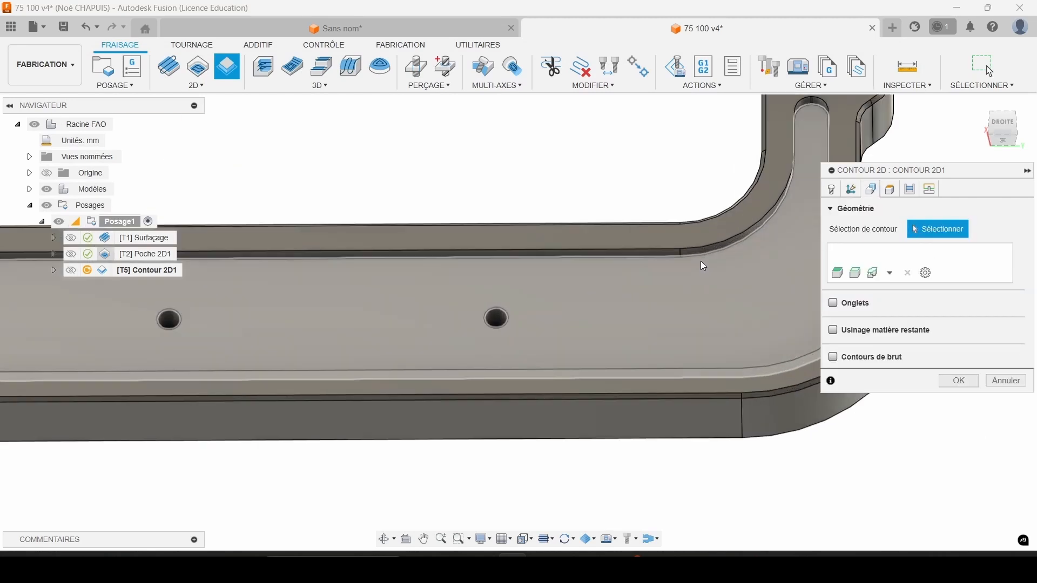
{"action": "left_click", "coordinate": [698, 257]}
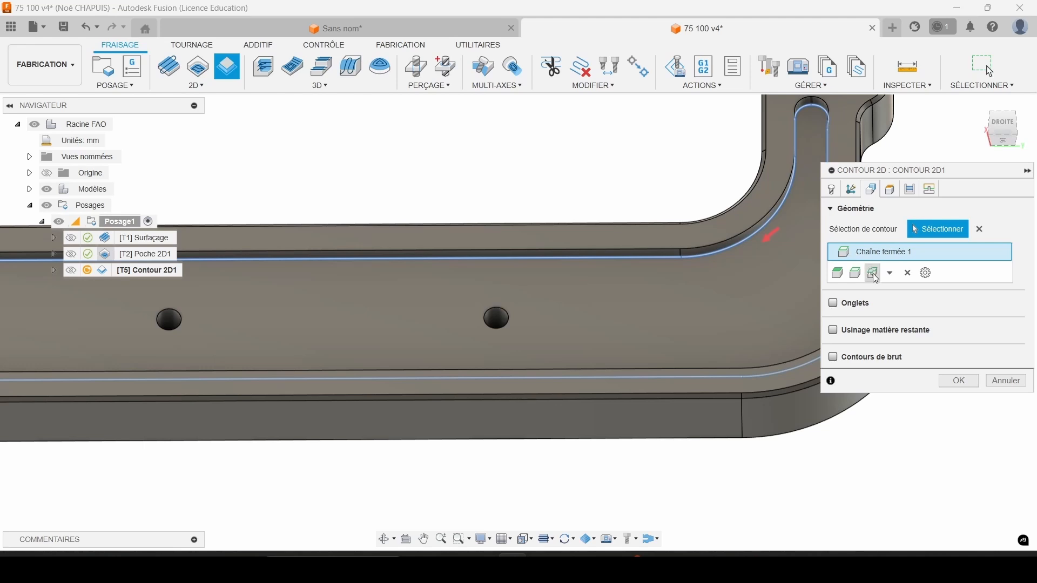
{"action": "right_click", "coordinate": [867, 251]}
{"action": "left_click", "coordinate": [895, 288]}
{"action": "right_click", "coordinate": [878, 257]}
{"action": "left_click", "coordinate": [906, 293]}
{"action": "left_click", "coordinate": [852, 333]}
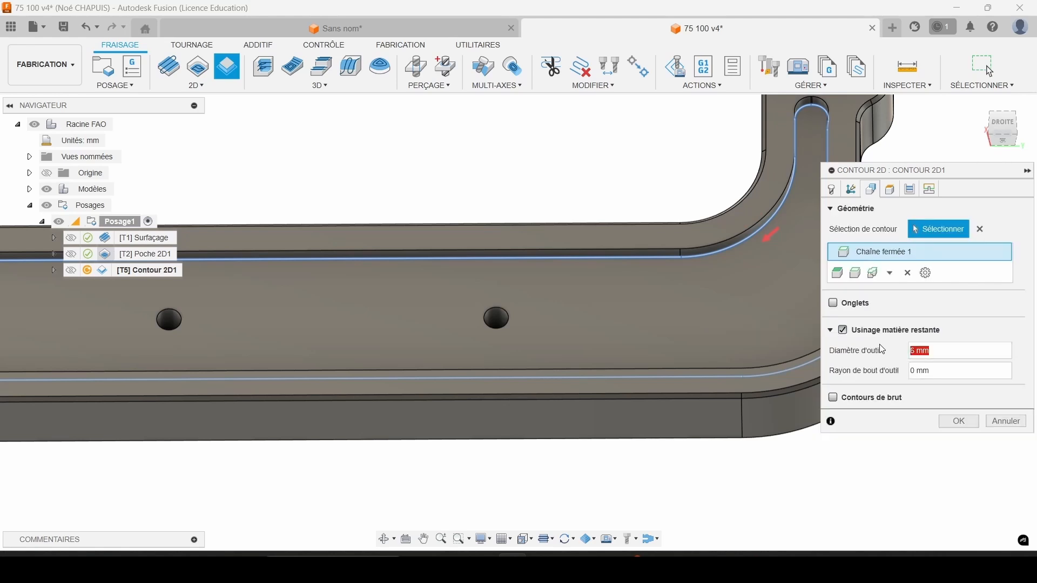
{"action": "type", "text": "7"}
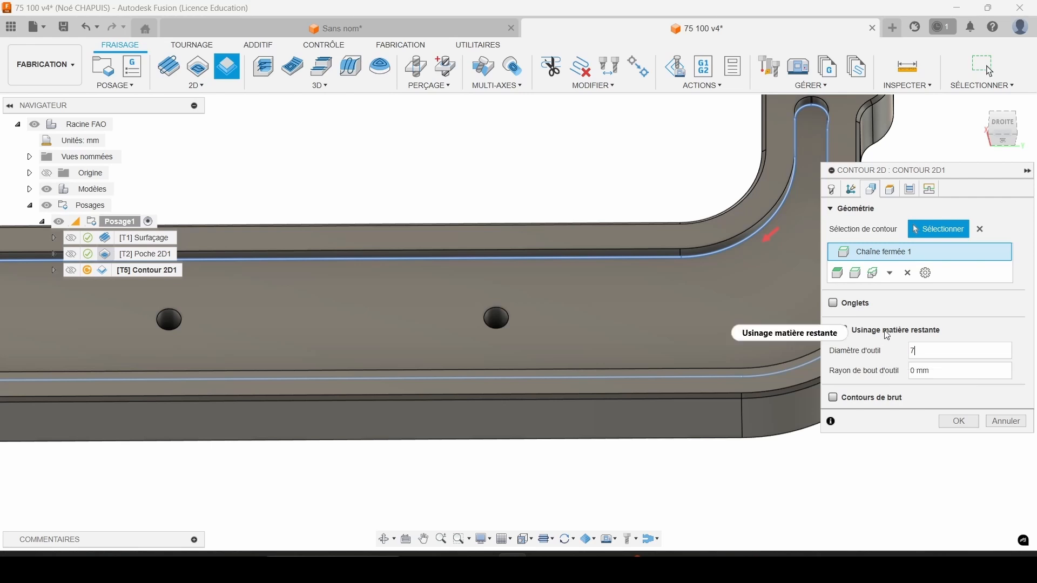
Enable stock to leave with 0.1 mm radial and 0 axial, and generate the contour toolpath.
{"action": "left_click", "coordinate": [913, 189]}
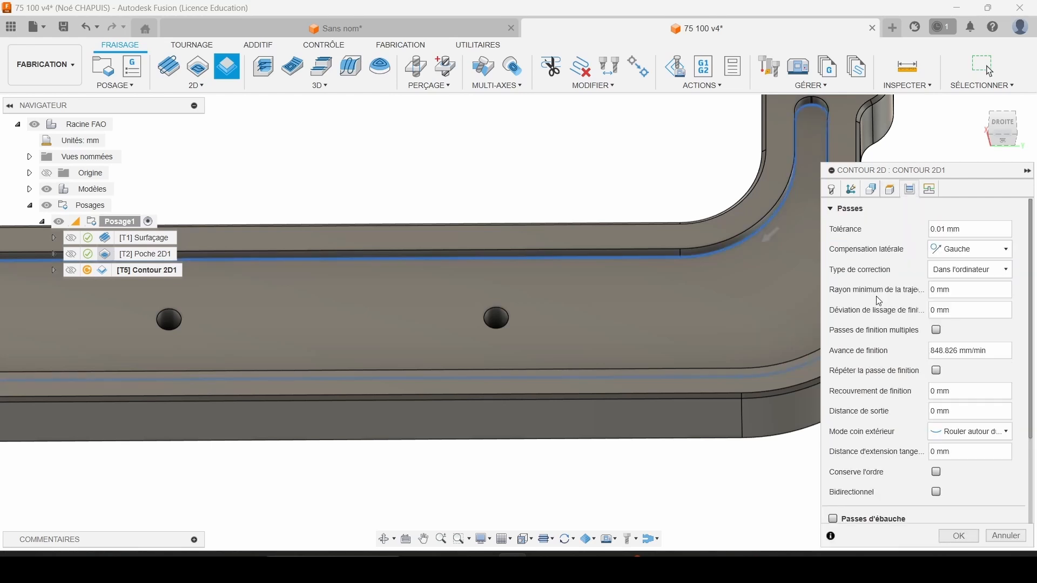
{"action": "scroll", "coordinate": [861, 403], "scroll_direction": "down", "scroll_amount": 3}
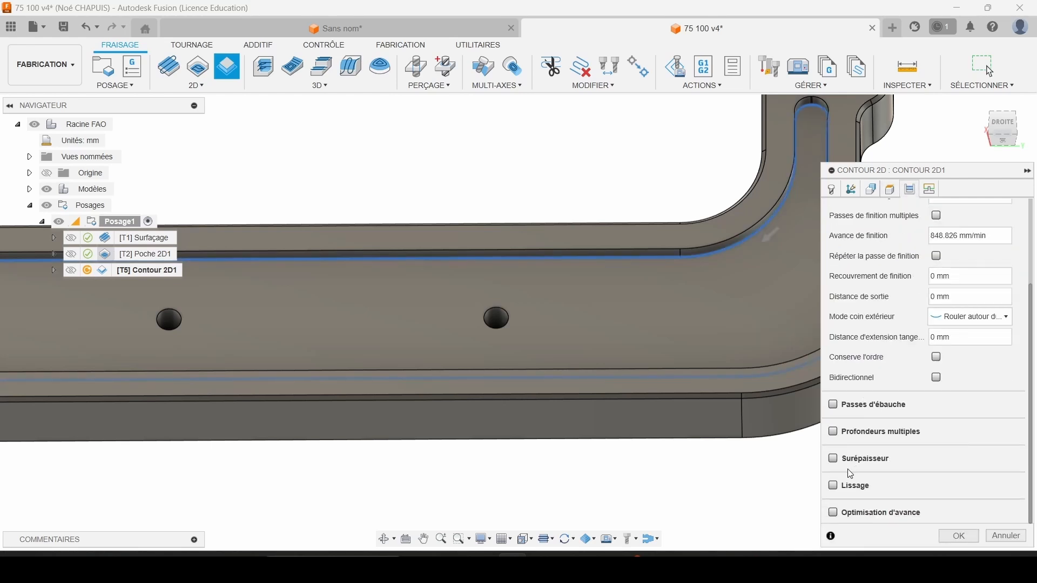
{"action": "left_click", "coordinate": [834, 459]}
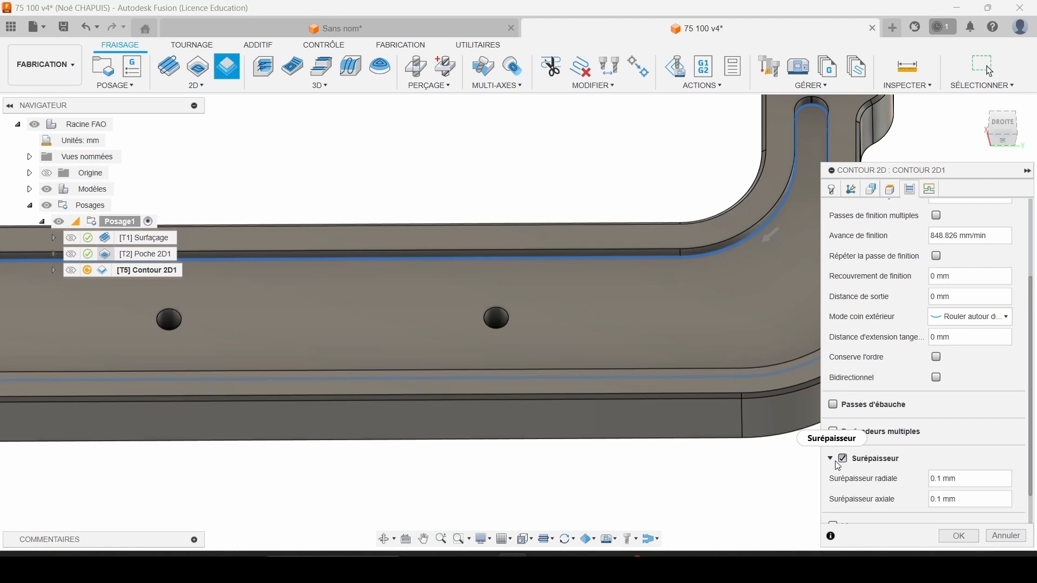
{"action": "left_click", "coordinate": [948, 500]}
{"action": "type", "text": "0"}
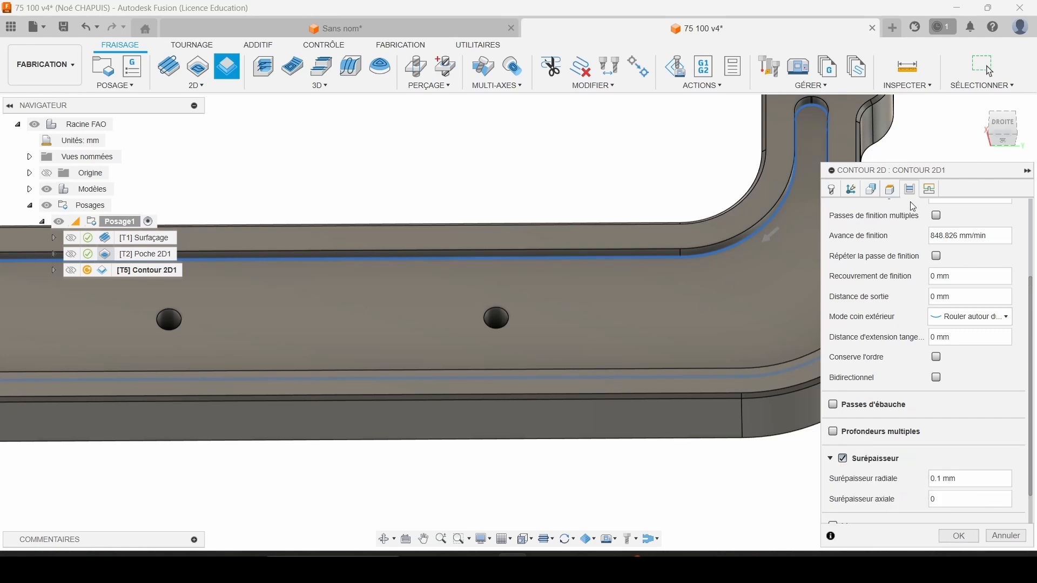
{"action": "left_click", "coordinate": [959, 536]}
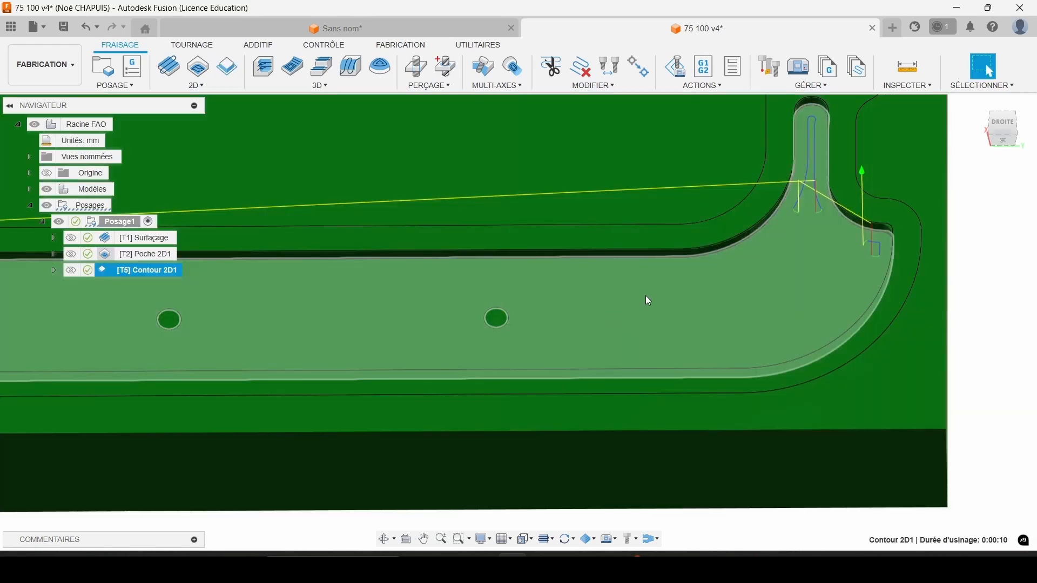
Inspect the rest-machining toolpath, simulate the Contour 2D1 operation at both narrow recess ends, and exit the simulation.
{"action": "scroll", "coordinate": [651, 297], "scroll_direction": "down", "scroll_amount": 3}
{"action": "middle_click_drag", "start_coordinate": [660, 299], "coordinate": [824, 279]}
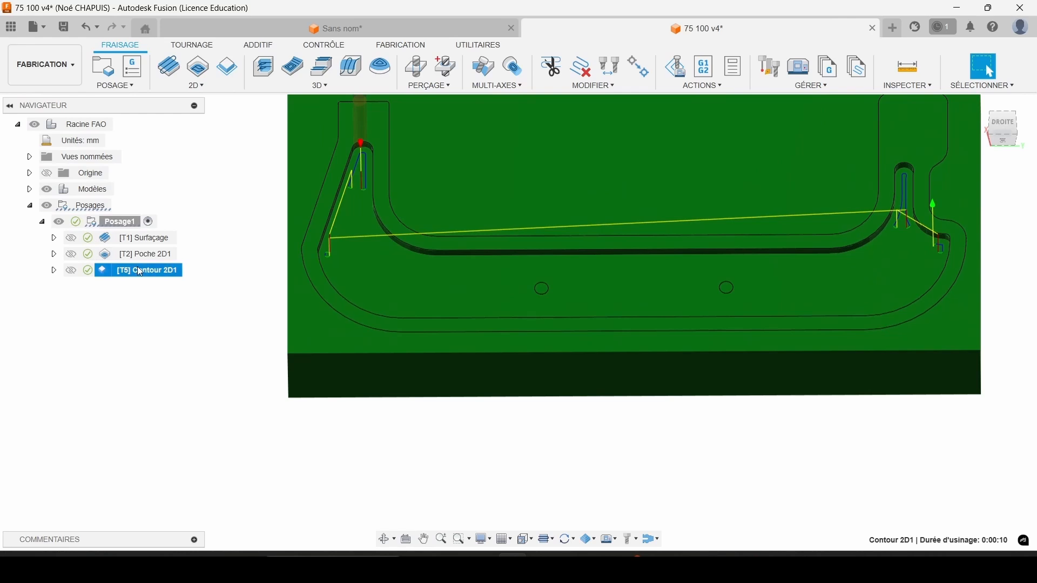
{"action": "right_click", "coordinate": [138, 267]}
{"action": "left_click", "coordinate": [199, 92]}
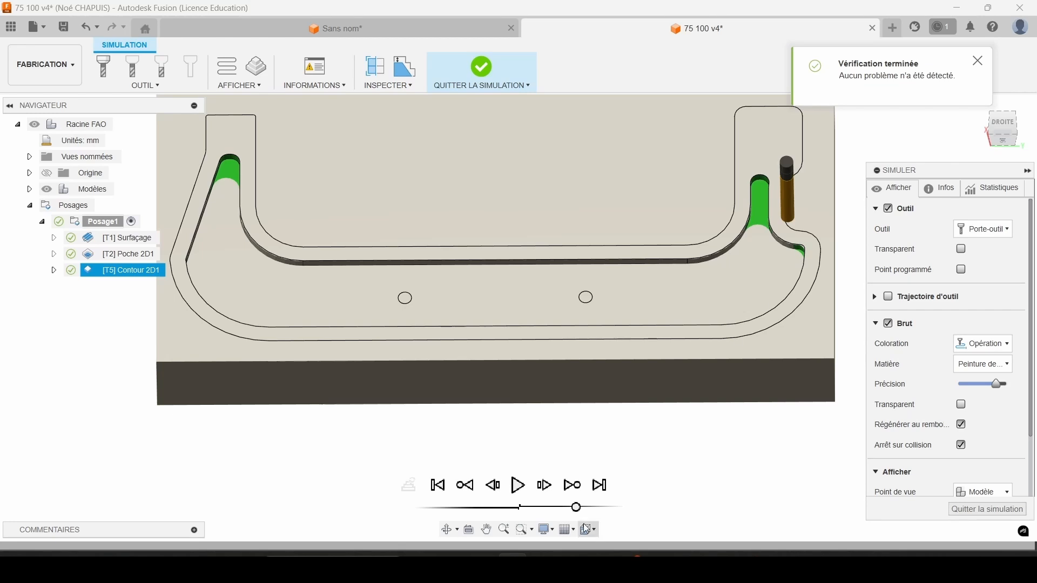
{"action": "left_click_drag", "start_coordinate": [575, 507], "coordinate": [553, 507]}
{"action": "left_click", "coordinate": [520, 486]}
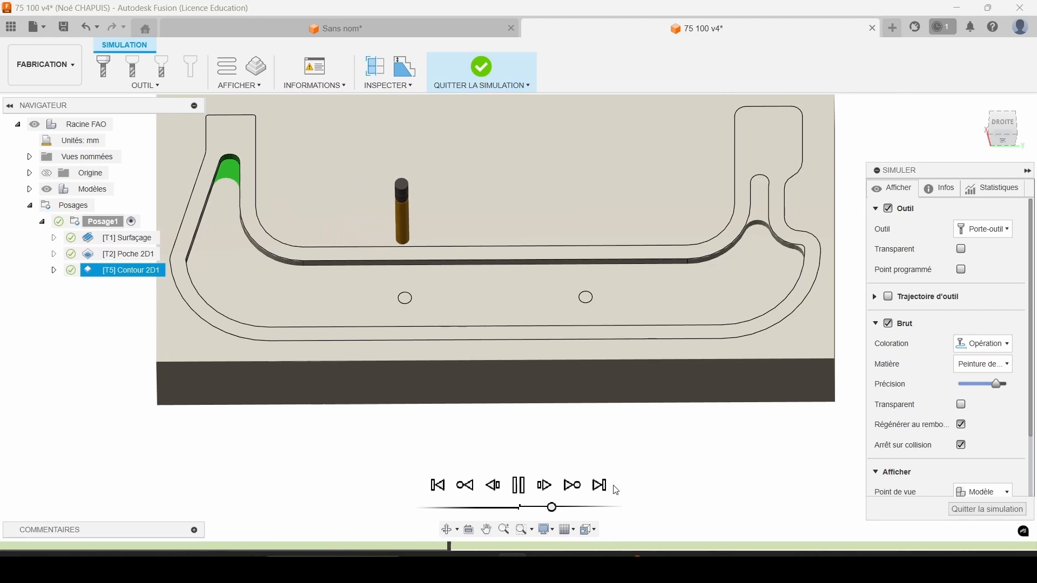
{"action": "left_click_drag", "start_coordinate": [552, 507], "coordinate": [559, 507]}
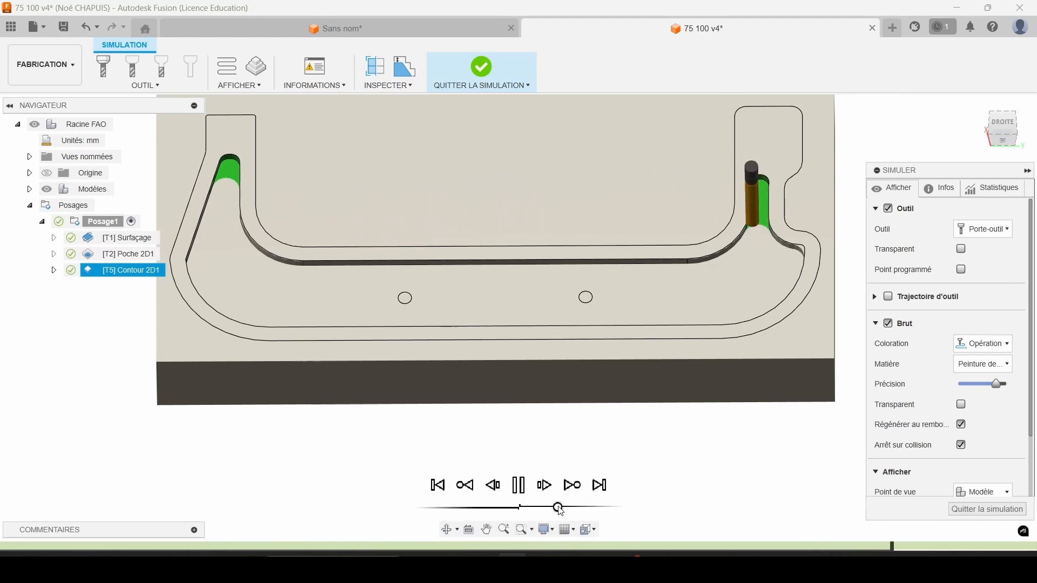
{"action": "left_click", "coordinate": [948, 509]}
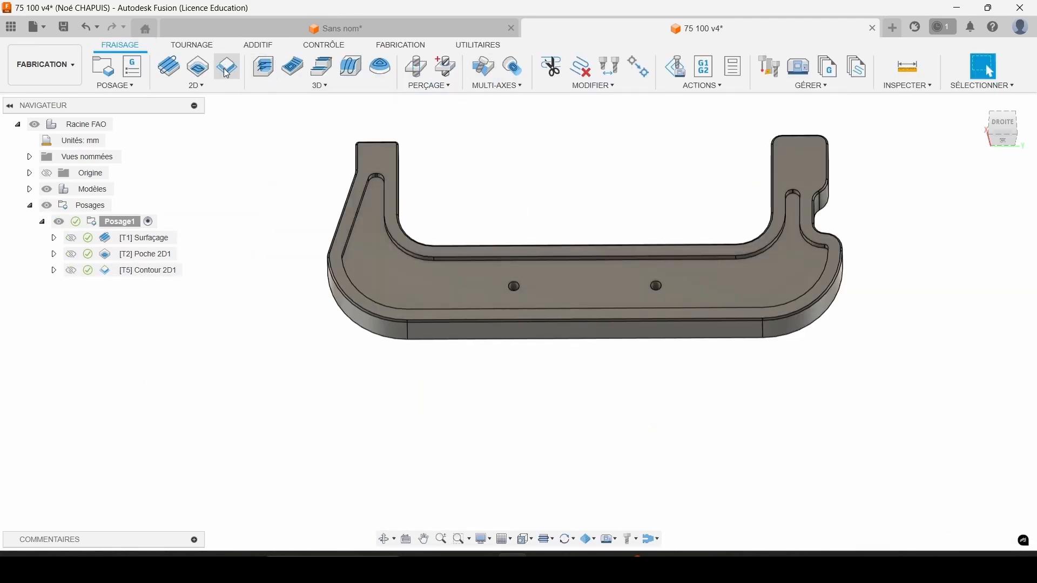
Create a second 2D contour with the 3 mm end mill on the recess's closed bottom edge instead of its floor face.
{"action": "left_click", "coordinate": [227, 69]}
{"action": "scroll", "coordinate": [438, 267], "scroll_direction": "up", "scroll_amount": 2}
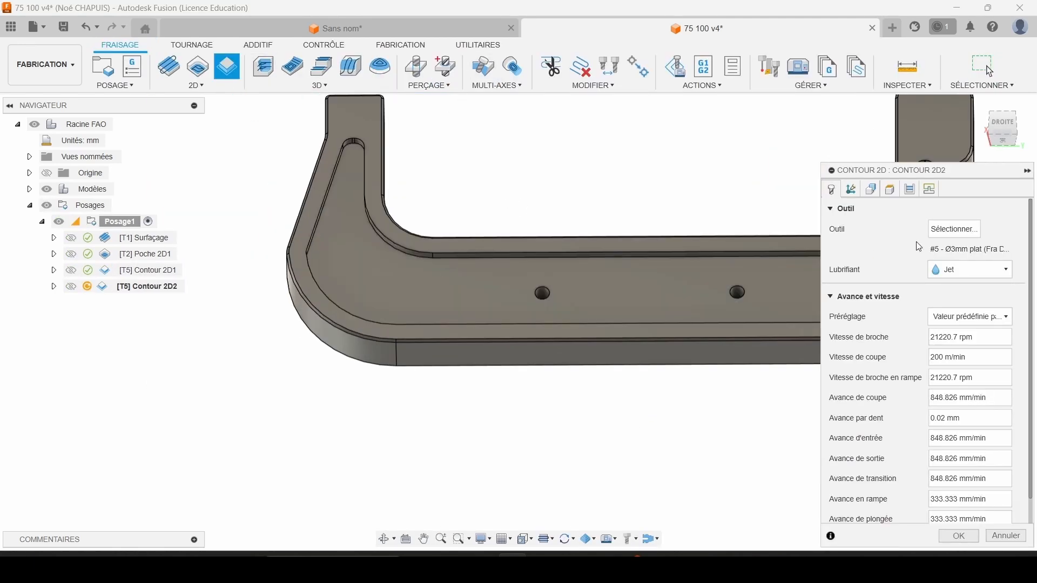
{"action": "left_click", "coordinate": [871, 189]}
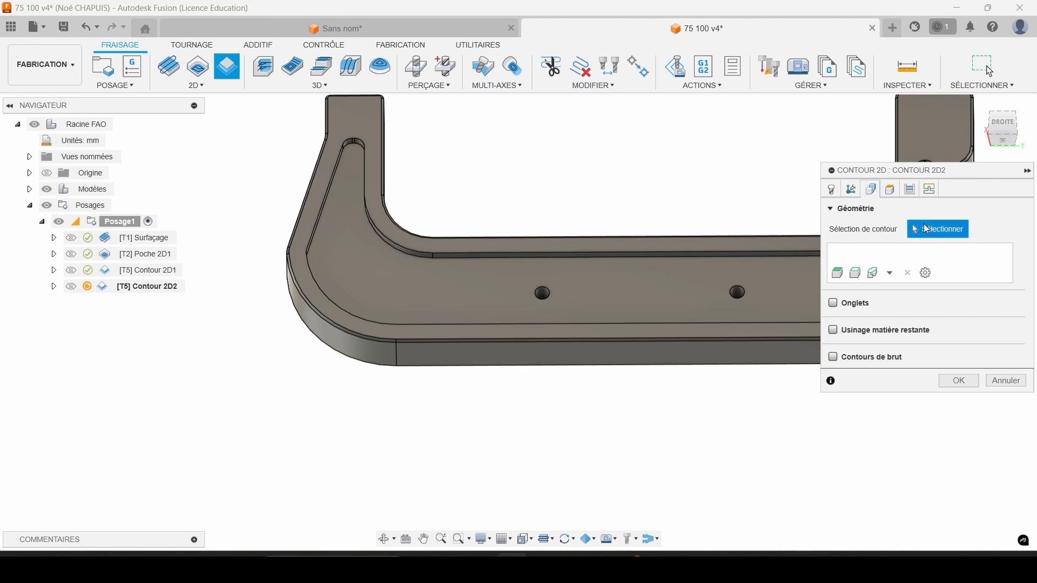
{"action": "left_click", "coordinate": [721, 258]}
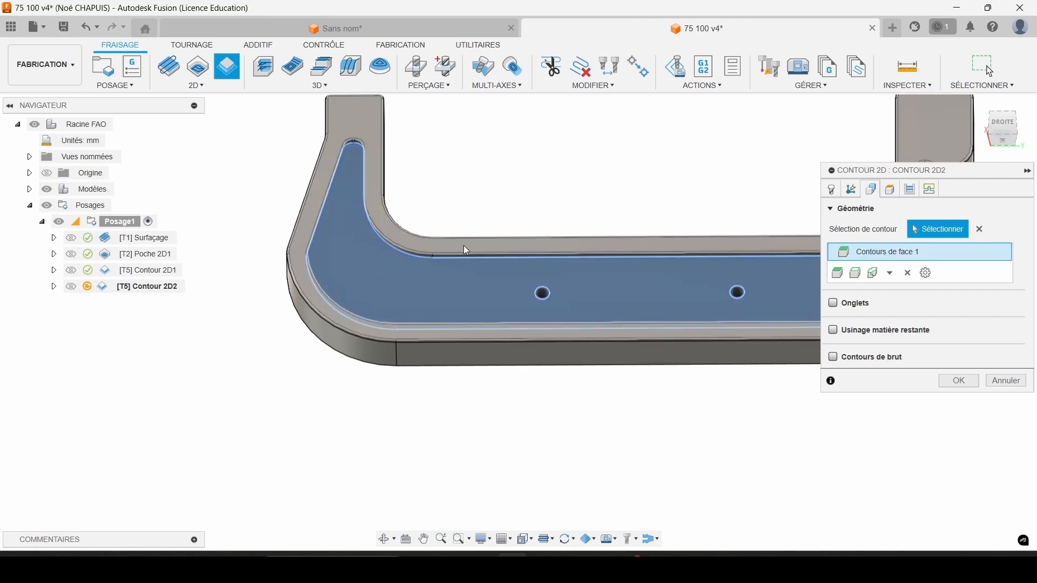
{"action": "left_click", "coordinate": [979, 229]}
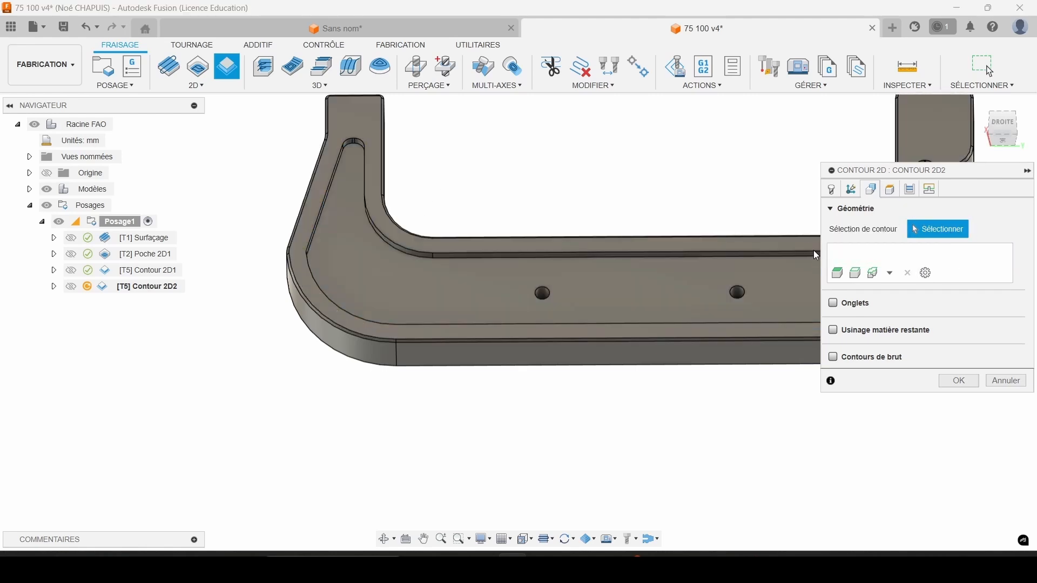
{"action": "scroll", "coordinate": [611, 250], "scroll_direction": "up", "scroll_amount": 3}
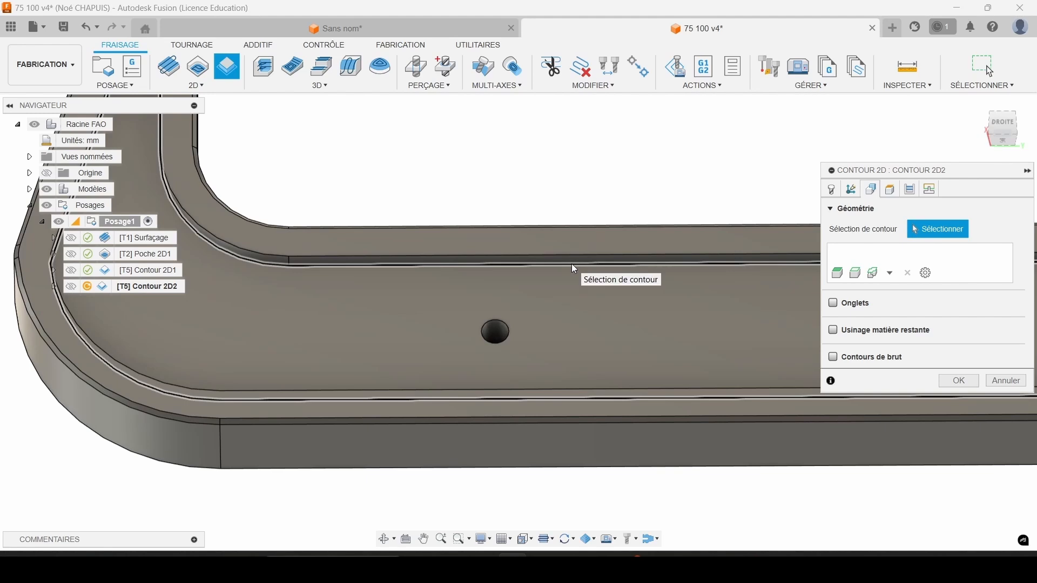
{"action": "left_click", "coordinate": [571, 265]}
Generate the second 2D contour toolpath without multiple depths or stock to leave, and view it along the recess outline.
{"action": "left_click", "coordinate": [890, 190]}
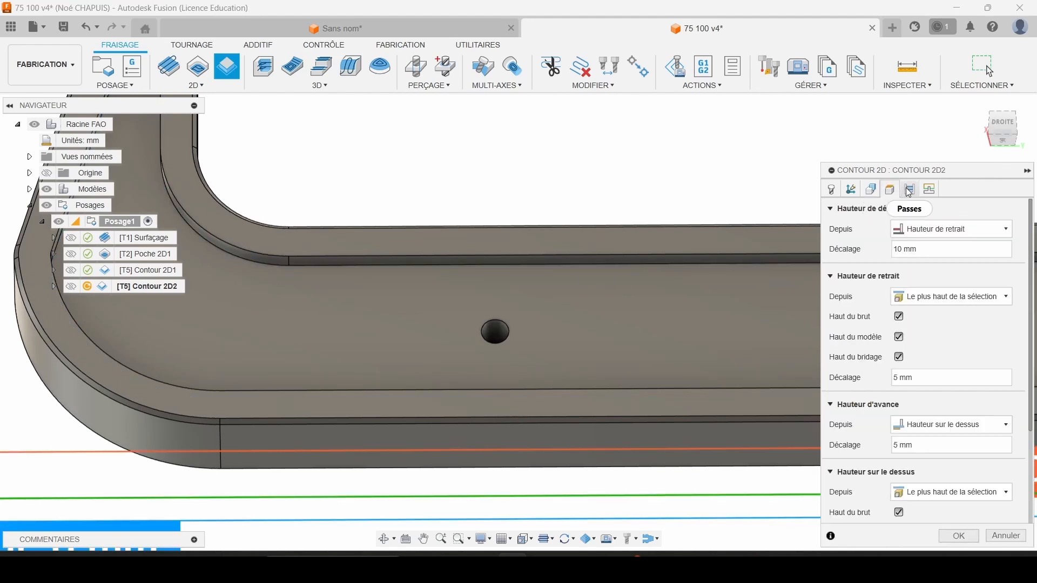
{"action": "left_click", "coordinate": [910, 189]}
{"action": "scroll", "coordinate": [895, 471], "scroll_direction": "down", "scroll_amount": 3}
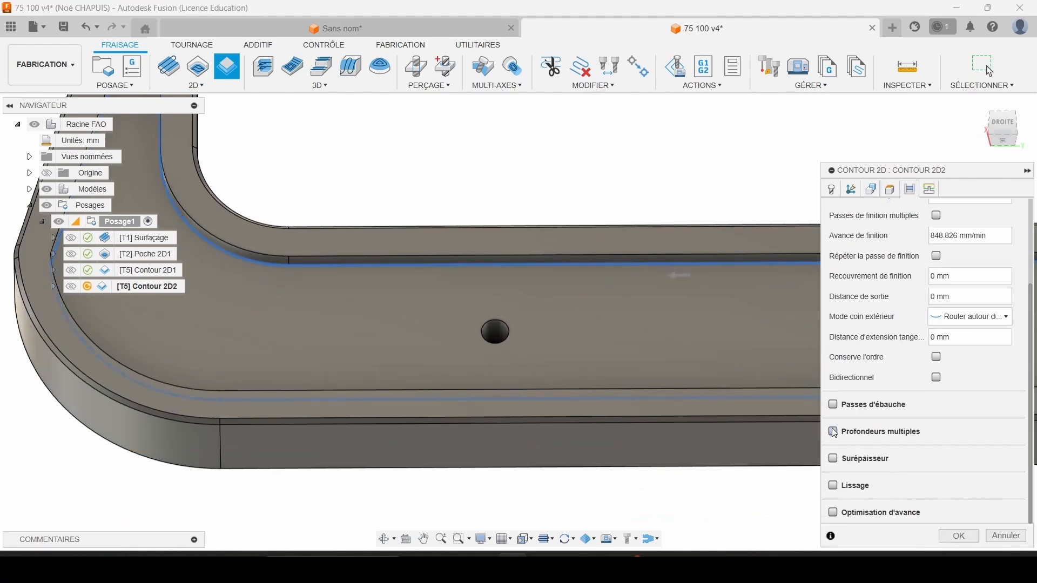
{"action": "left_click", "coordinate": [961, 537]}
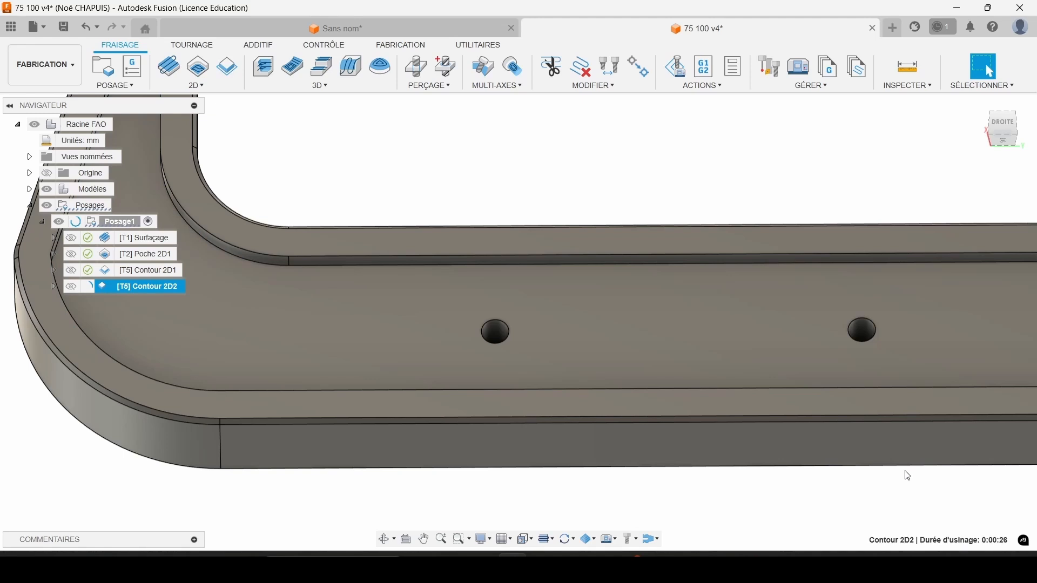
{"action": "scroll", "coordinate": [654, 342], "scroll_direction": "down", "scroll_amount": 4}
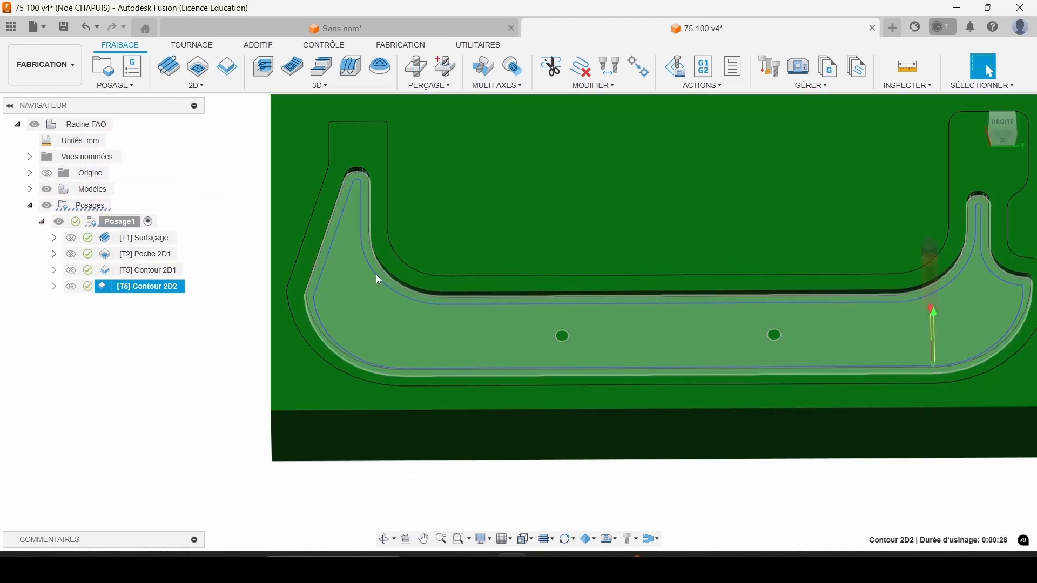
{"action": "middle_click_drag", "start_coordinate": [520, 289], "coordinate": [463, 263]}
{"action": "left_click", "coordinate": [708, 461]}
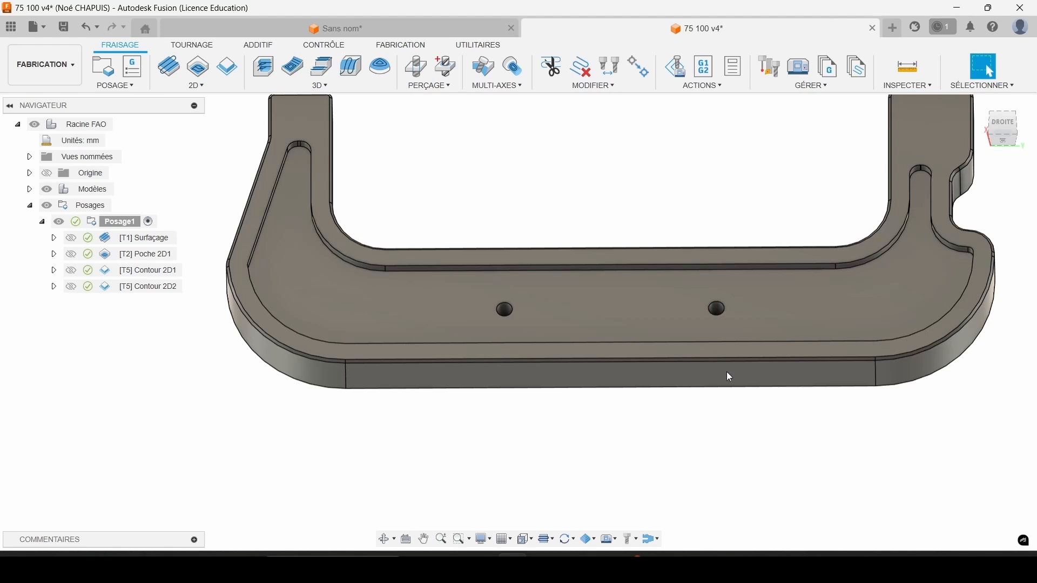
{"action": "scroll", "coordinate": [706, 271], "scroll_direction": "down", "scroll_amount": 3}
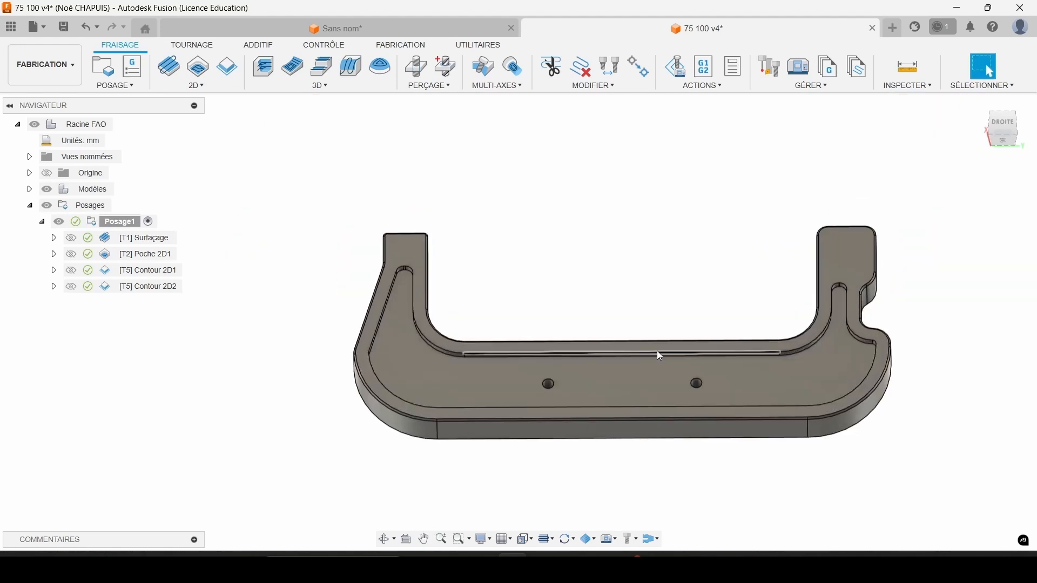
Start a drilling operation and create a new spot drill for it with the description FAP 6.
{"action": "middle_click_drag", "start_coordinate": [650, 324], "coordinate": [592, 408], "text": "shift"}
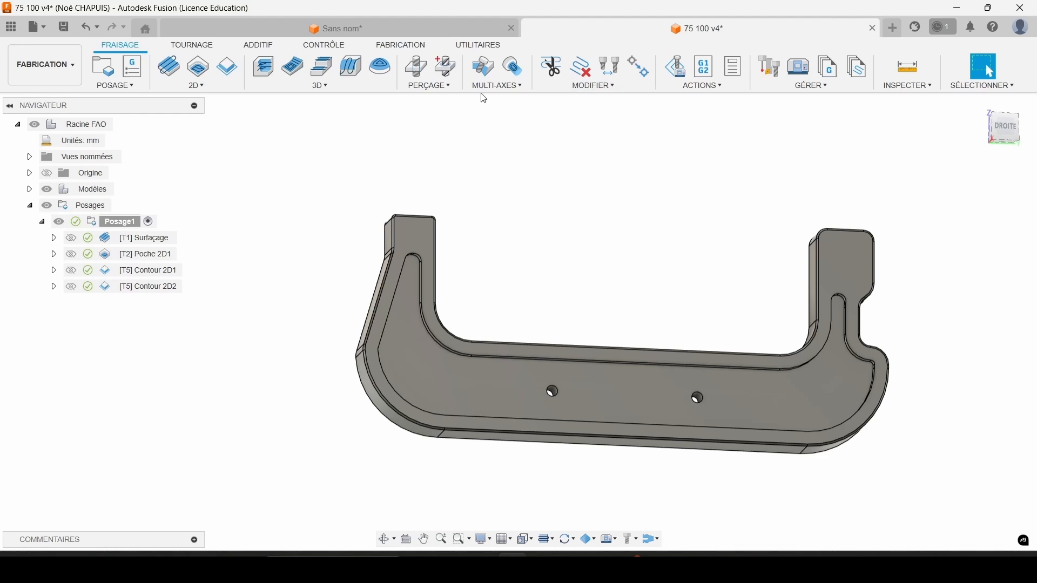
{"action": "left_click", "coordinate": [420, 69]}
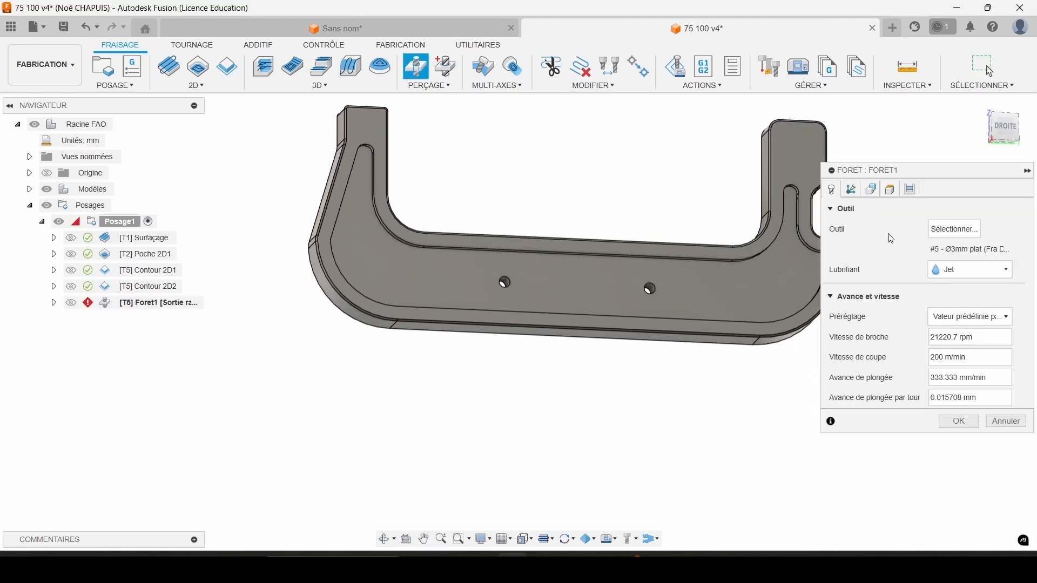
{"action": "left_click", "coordinate": [954, 229]}
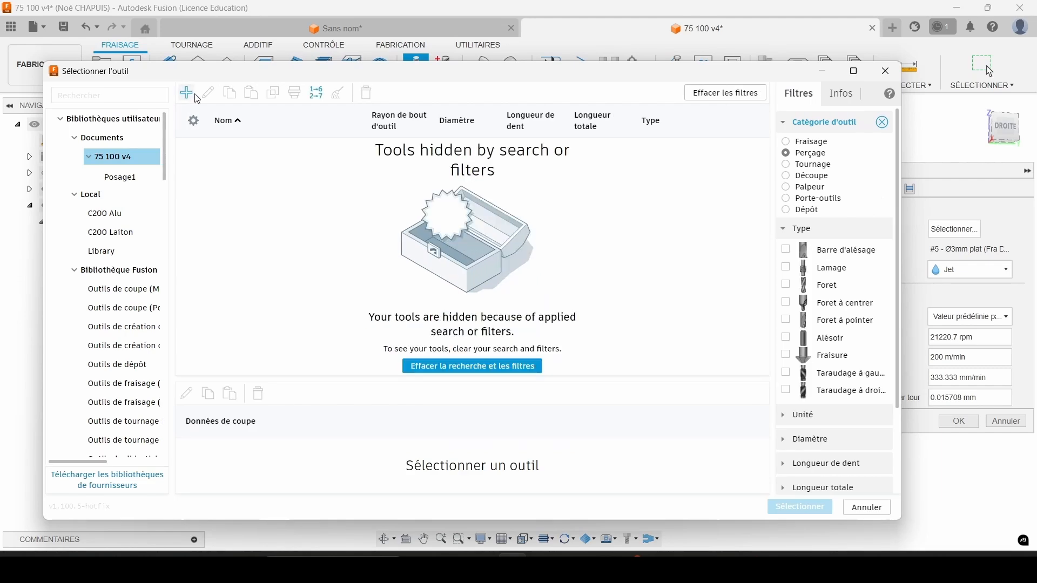
{"action": "left_click", "coordinate": [189, 96]}
{"action": "left_click", "coordinate": [476, 291]}
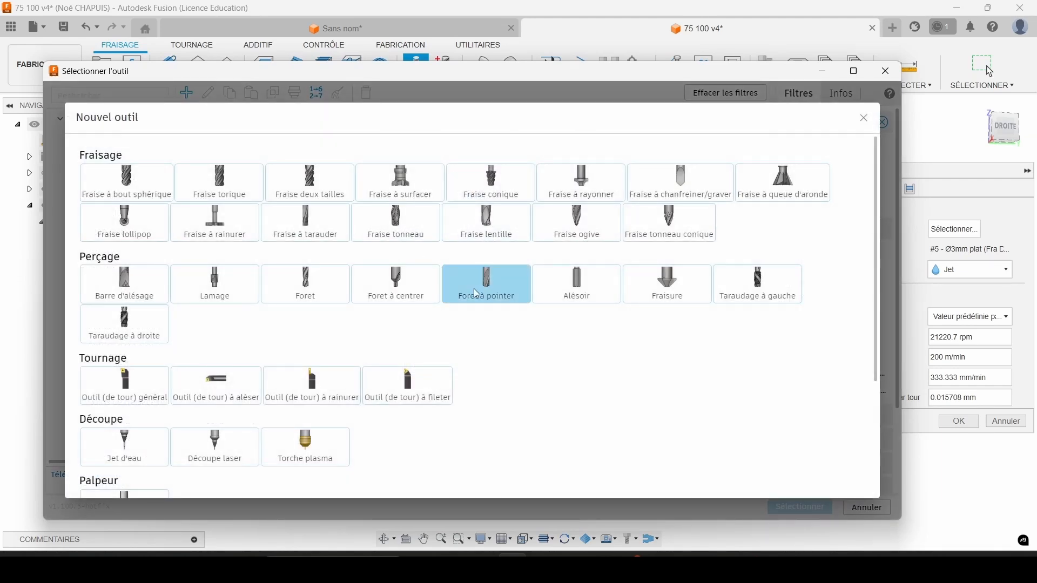
{"action": "left_click", "coordinate": [294, 153]}
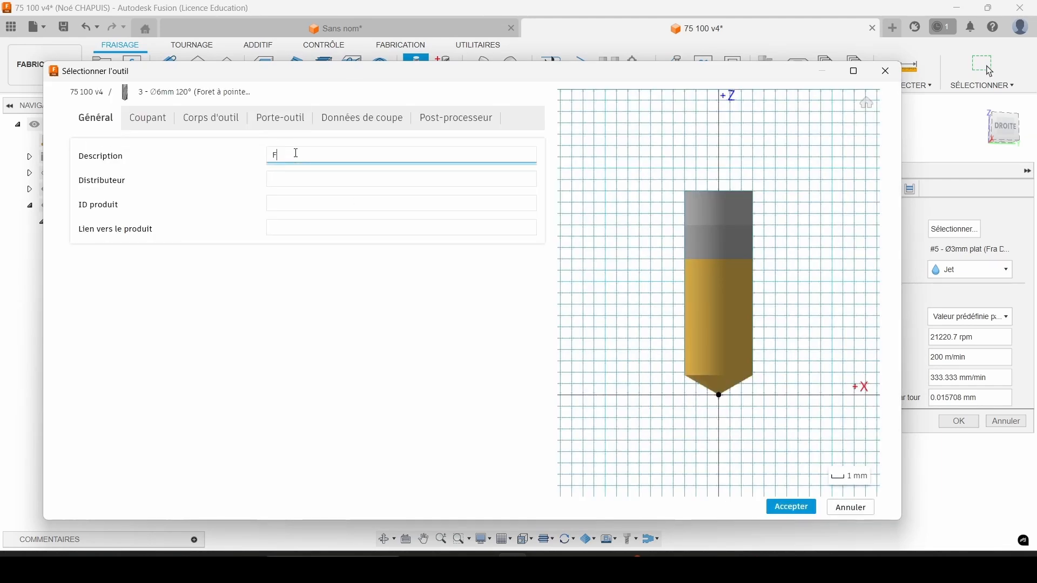
Set the new spot drill's point angle to 90 degrees.
{"action": "left_click", "coordinate": [144, 120]}
{"action": "left_click", "coordinate": [232, 316]}
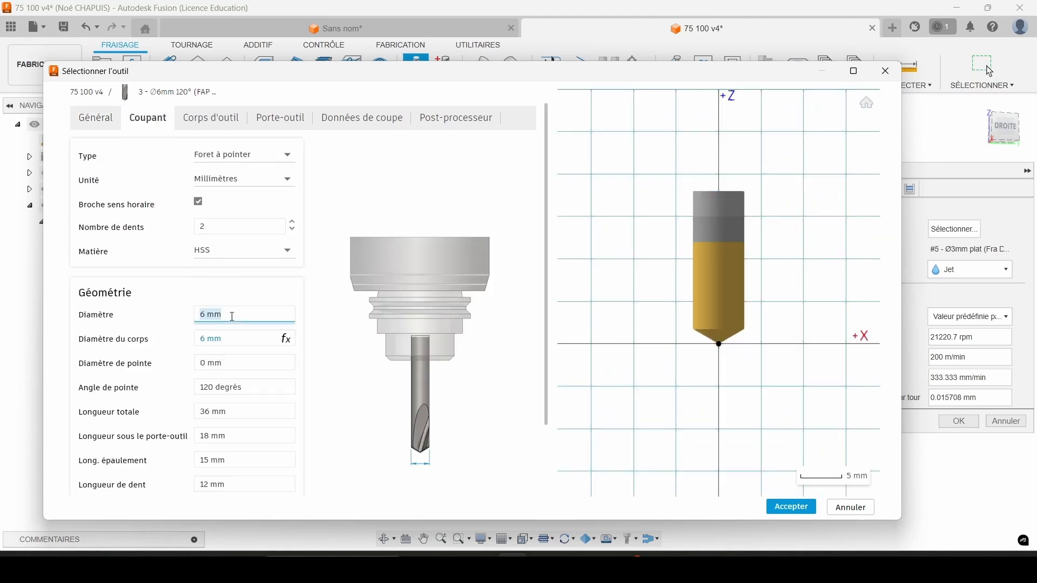
{"action": "left_click", "coordinate": [241, 386]}
{"action": "type", "text": "90"}
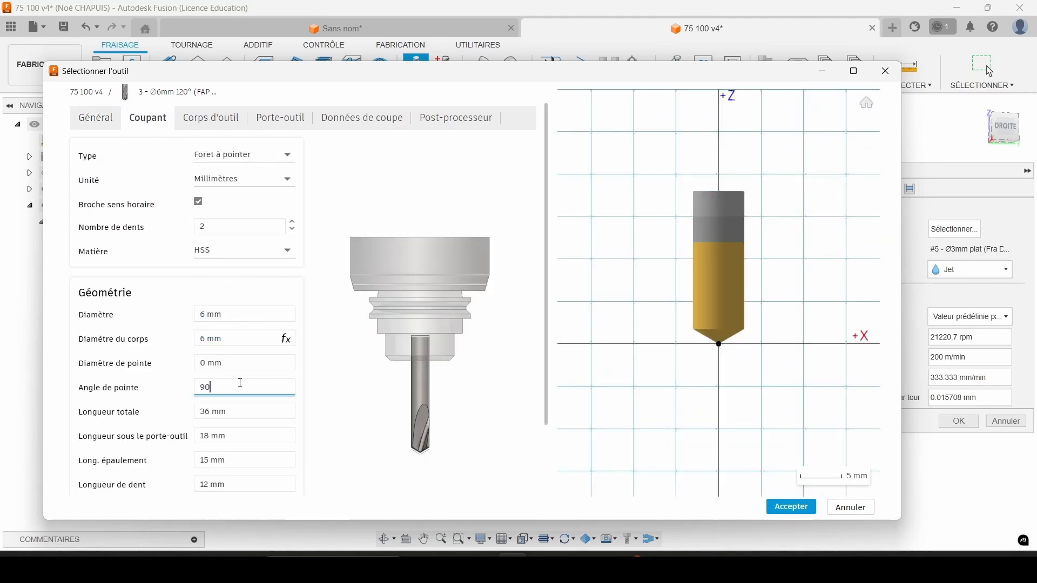
{"action": "left_click", "coordinate": [244, 411]}
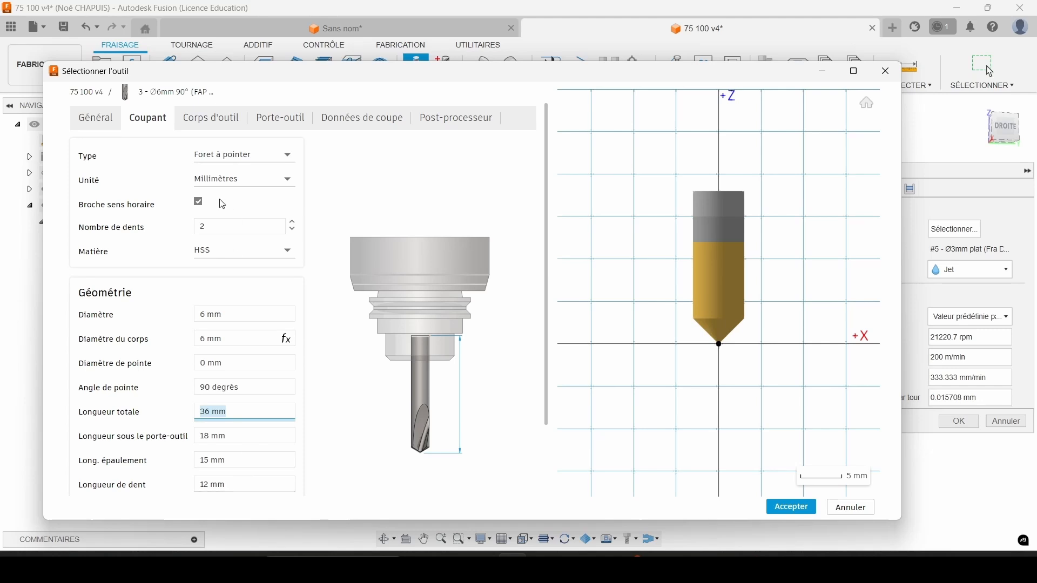
Set the spot drill's cutting speed to 40 m/min and its feed per tooth to 0.05 mm.
{"action": "left_click", "coordinate": [360, 119]}
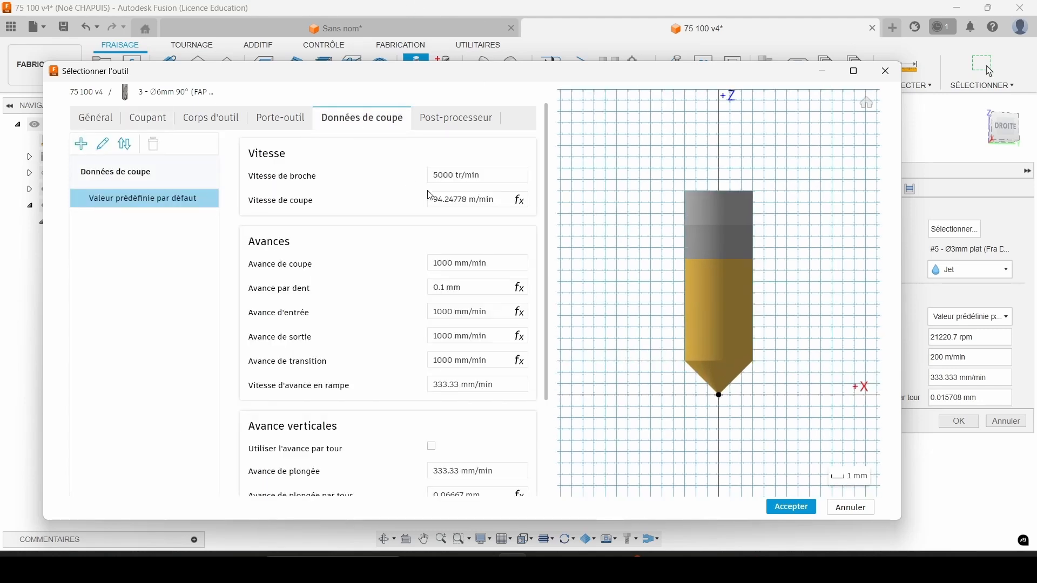
{"action": "left_click", "coordinate": [466, 204]}
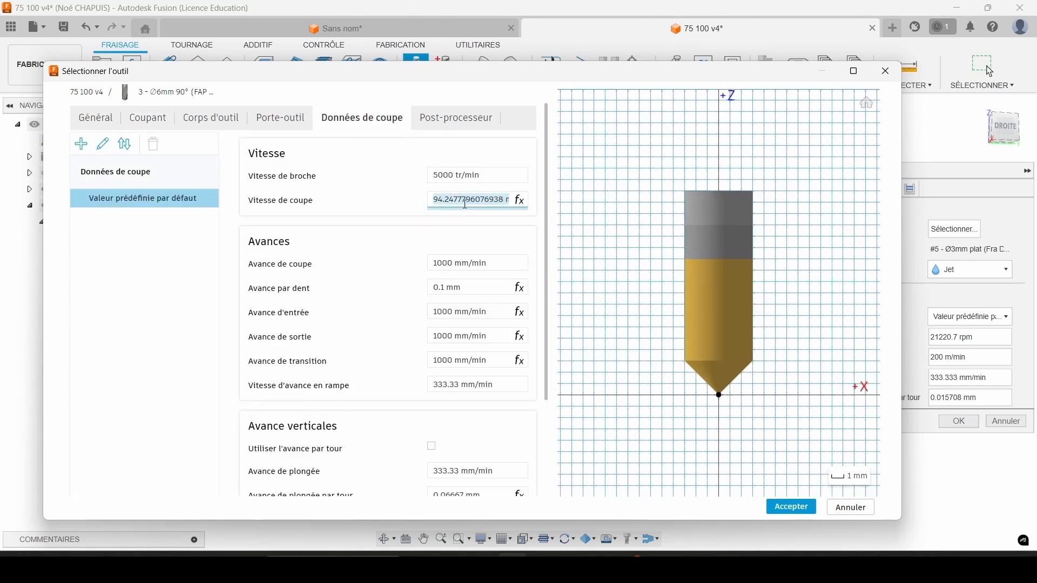
{"action": "type", "text": "40"}
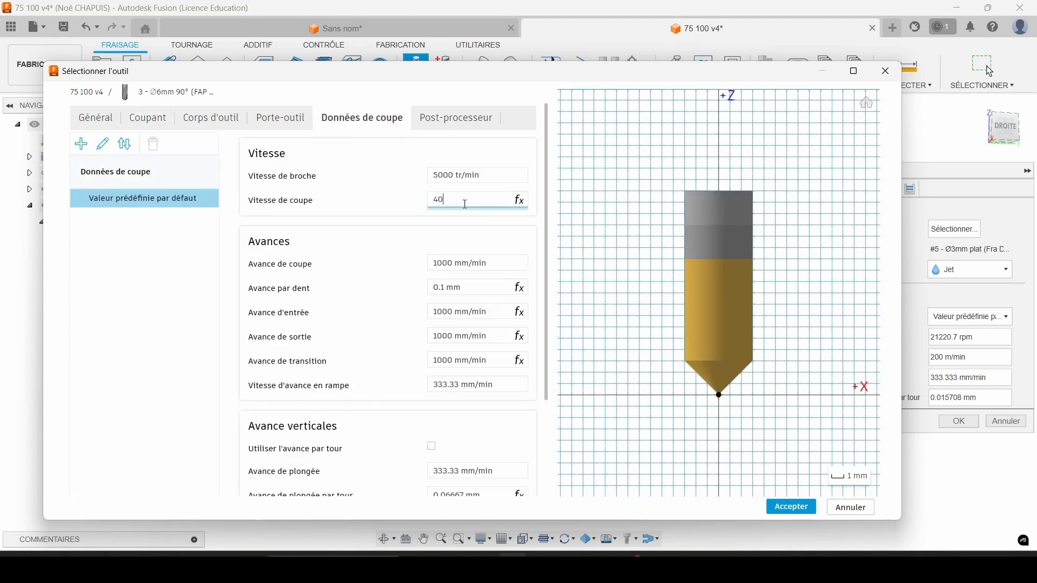
{"action": "left_click", "coordinate": [474, 288]}
{"action": "type", "text": "0.05"}
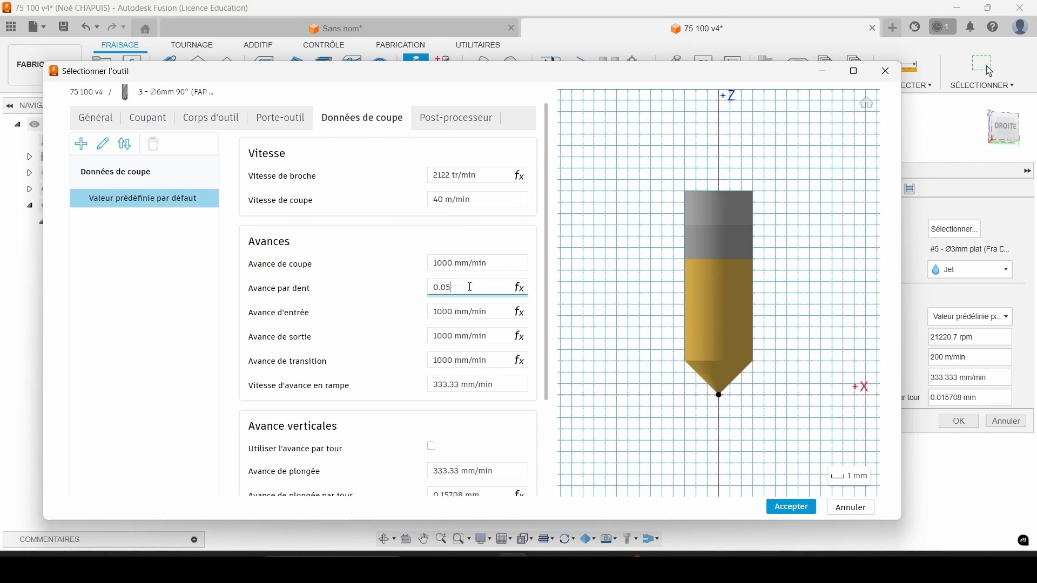
{"action": "left_click", "coordinate": [437, 306]}
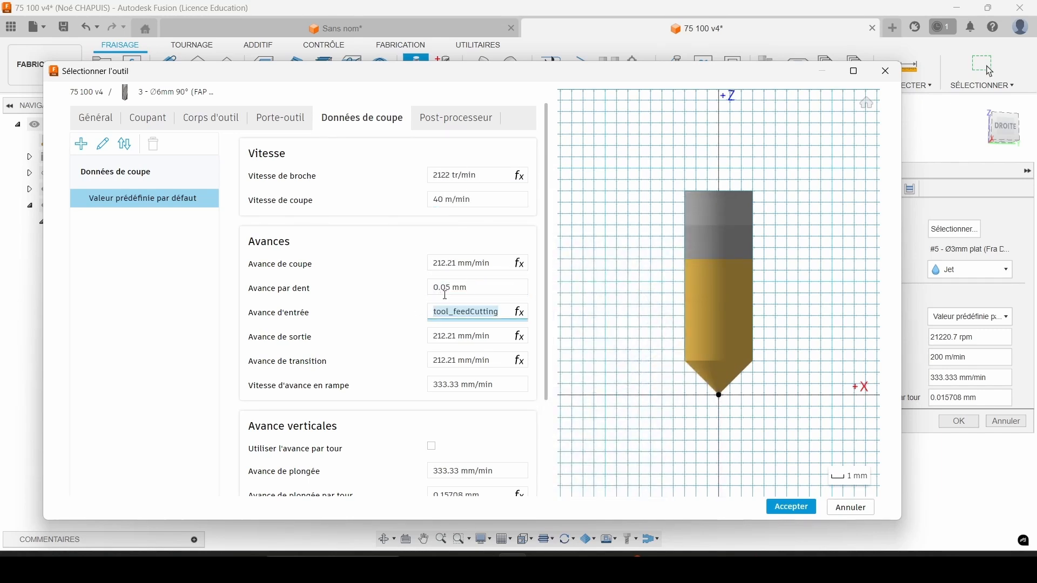
Check the spot drill's post-processor settings, accept the tool, and assign it to the drilling operation.
{"action": "left_click", "coordinate": [466, 118]}
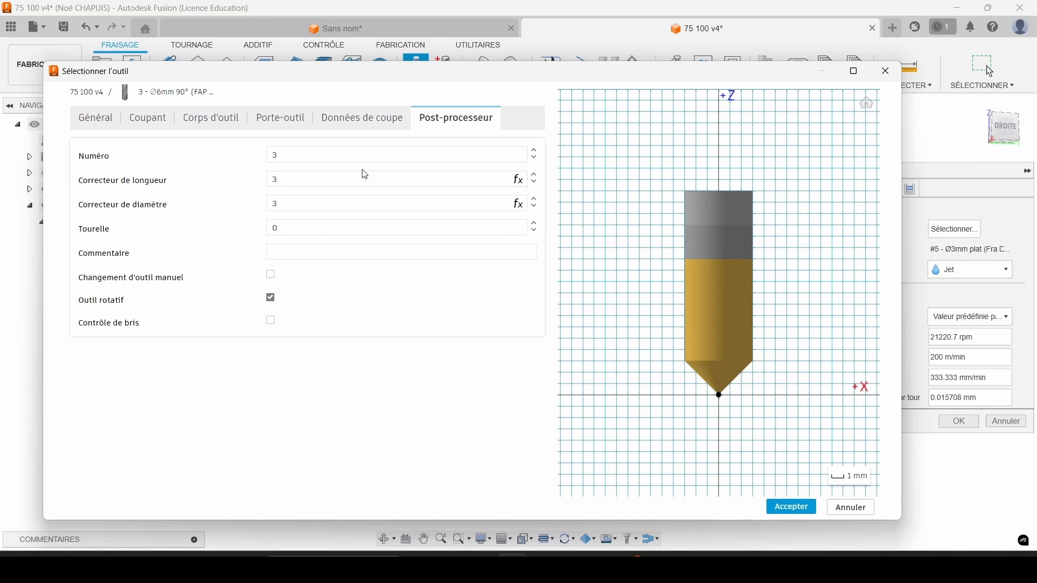
{"action": "left_click", "coordinate": [780, 512]}
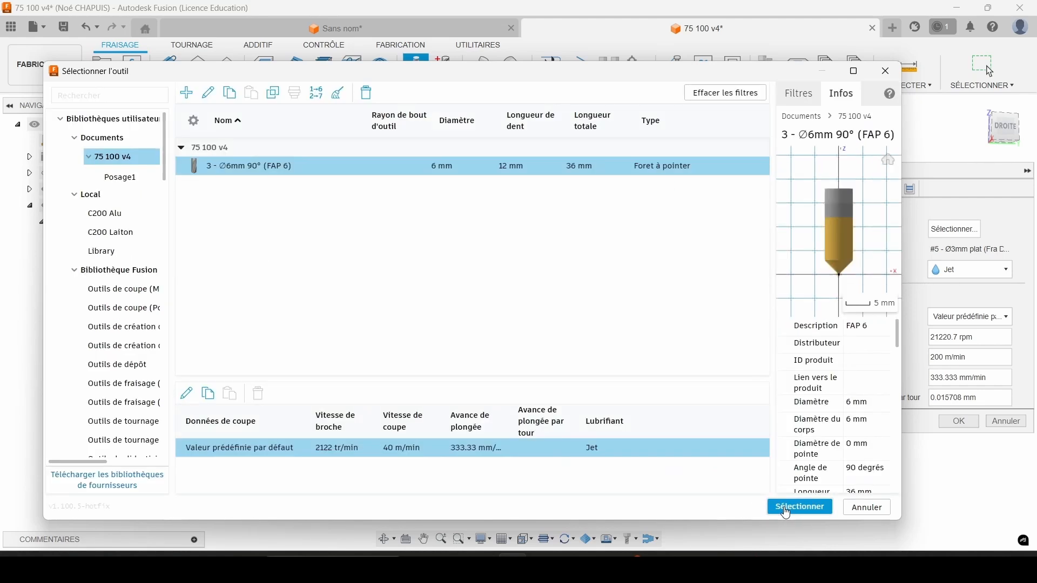
{"action": "left_click", "coordinate": [786, 507]}
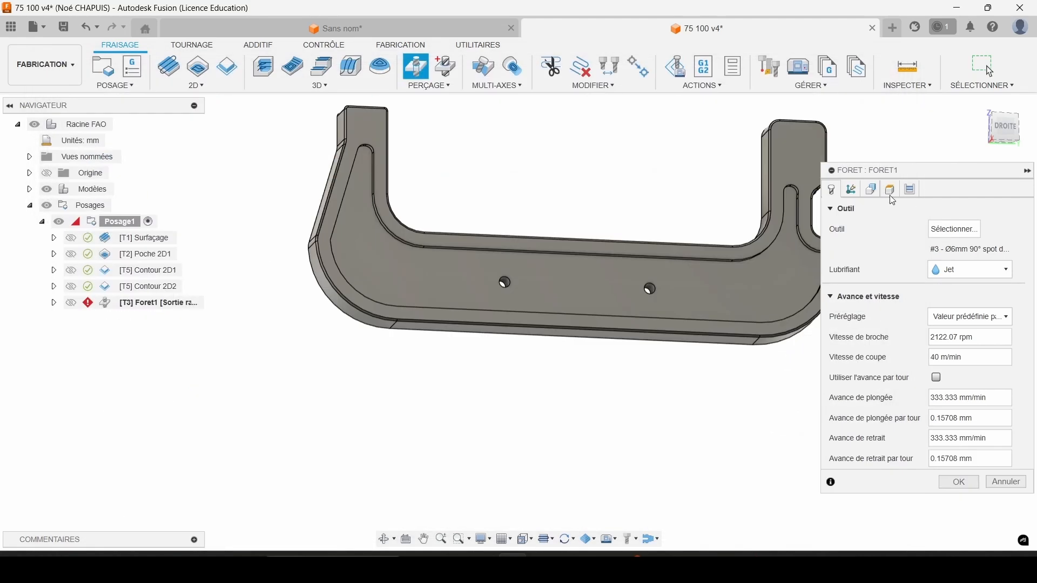
Switch the drilling selection mode to selected points and pick the two holes in the recess floor.
{"action": "left_click", "coordinate": [871, 189]}
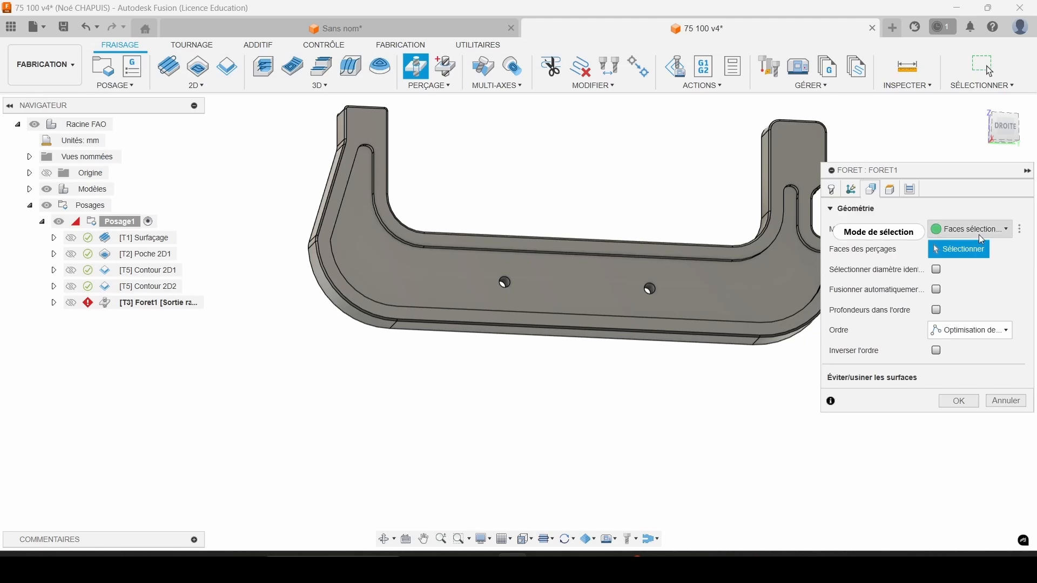
{"action": "left_click", "coordinate": [978, 234]}
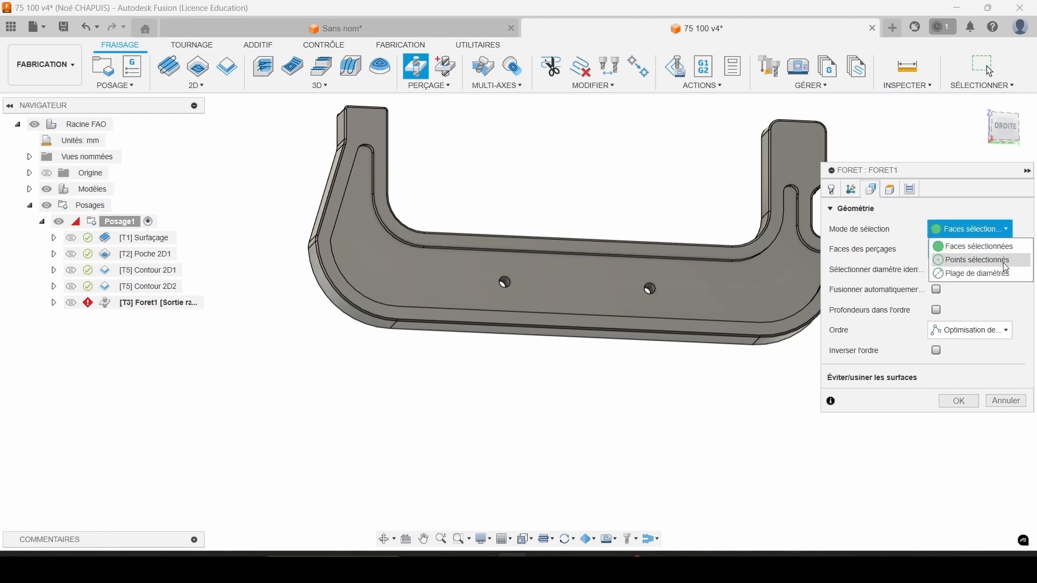
{"action": "left_click", "coordinate": [980, 274]}
{"action": "left_click", "coordinate": [966, 260]}
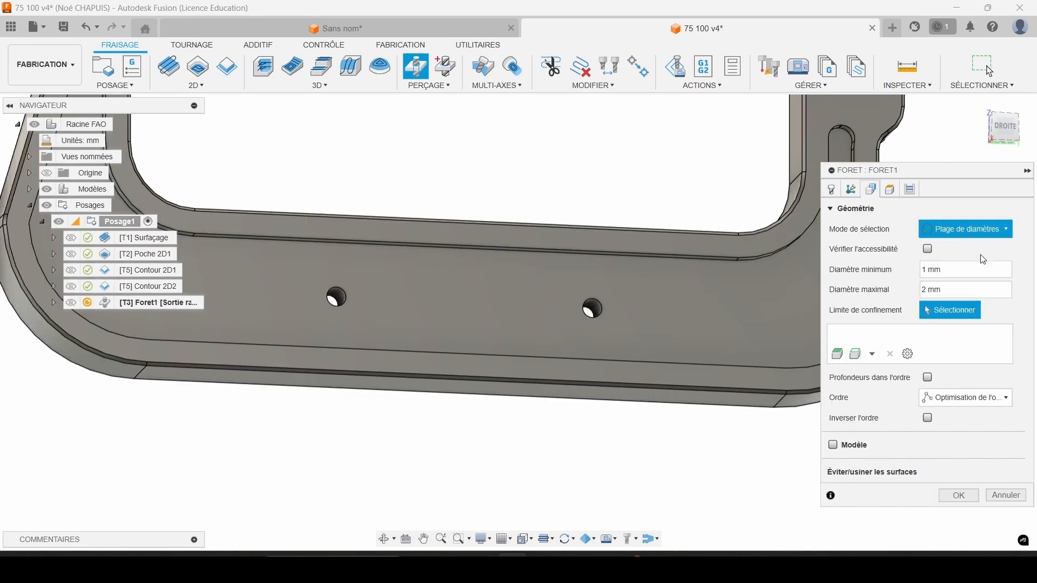
{"action": "left_click", "coordinate": [594, 308]}
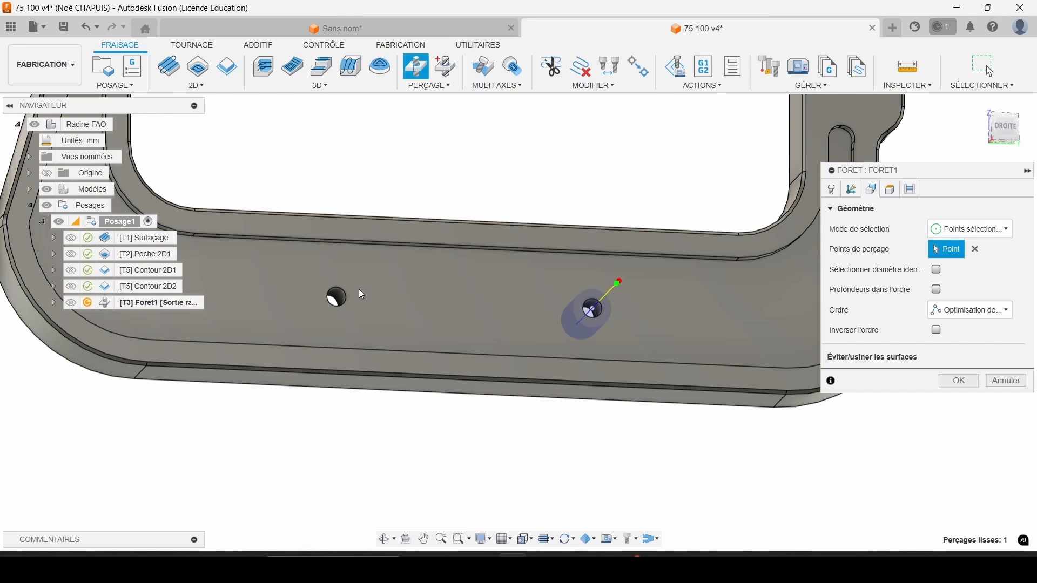
{"action": "left_click", "coordinate": [336, 297]}
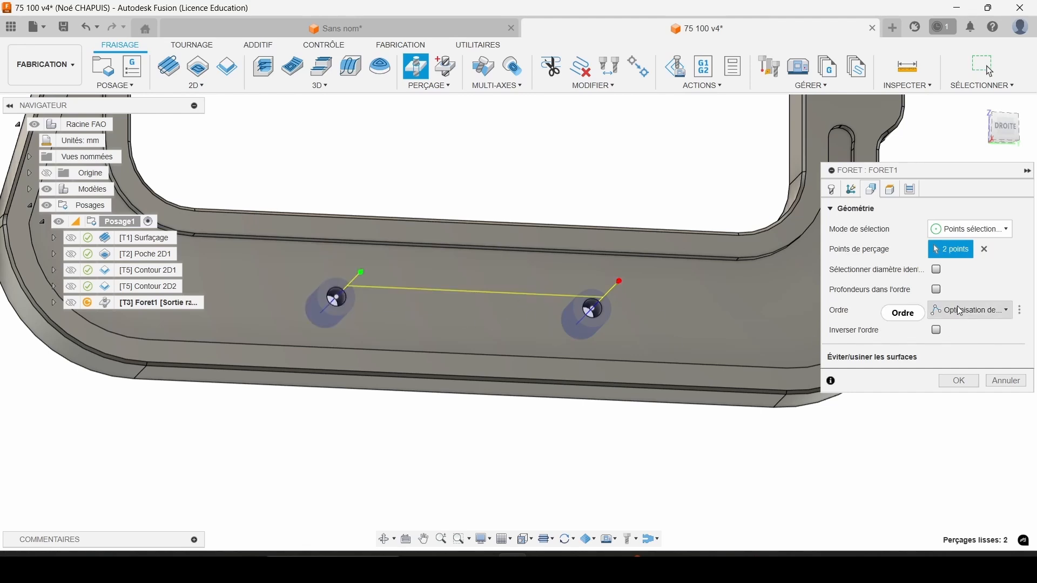
Define the drilling's bottom height by chamfer width, enter 1.8 mm, and generate the toolpath.
{"action": "left_click", "coordinate": [891, 196]}
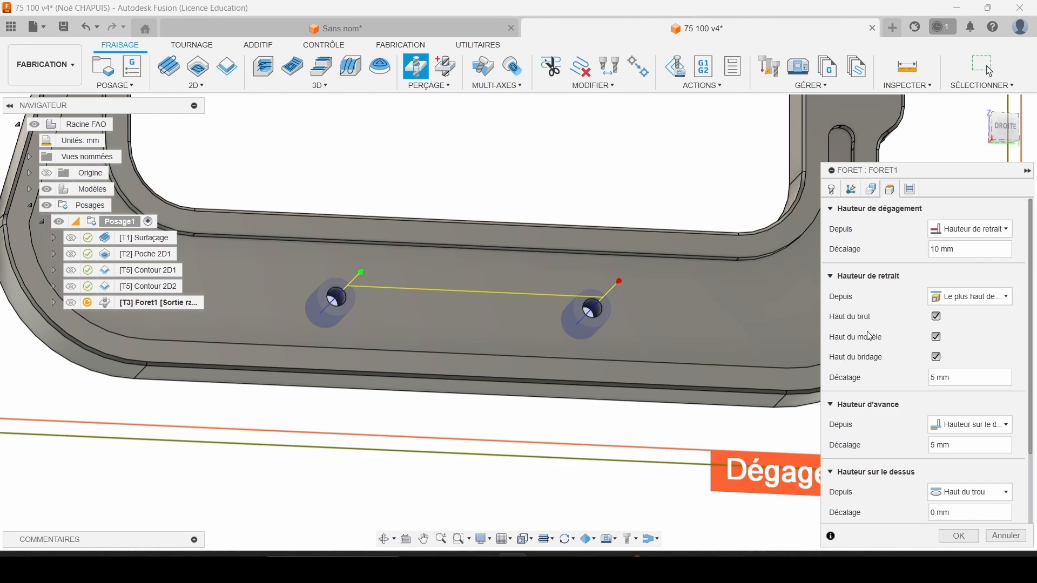
{"action": "scroll", "coordinate": [870, 337], "scroll_direction": "down", "scroll_amount": 3}
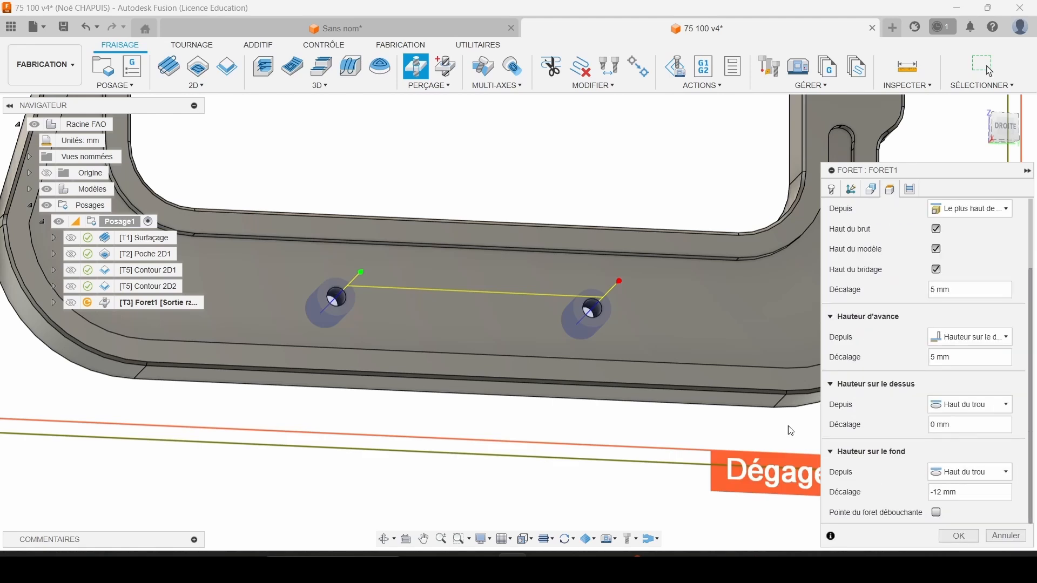
{"action": "left_click", "coordinate": [956, 468]}
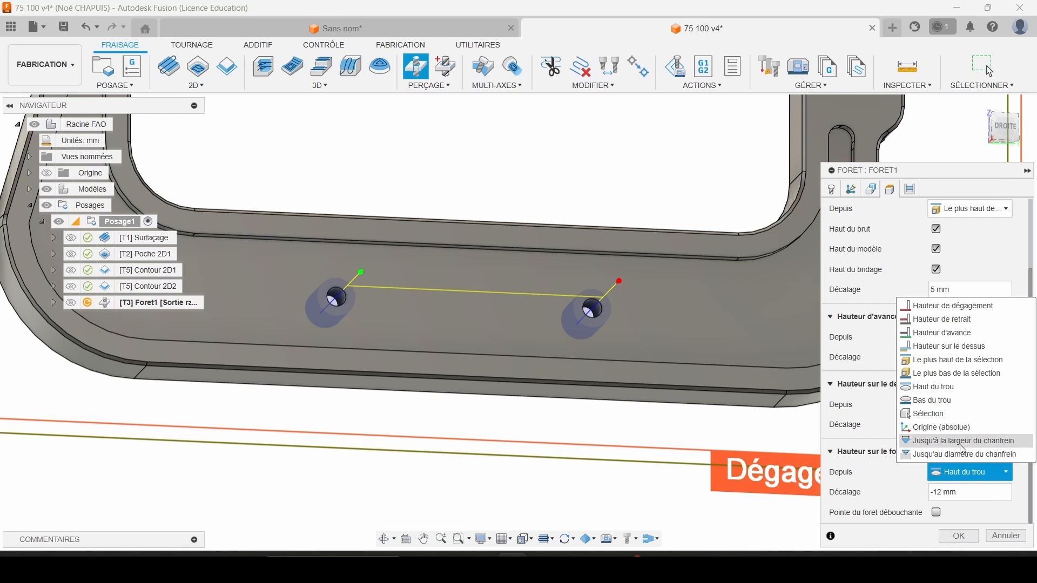
{"action": "left_click", "coordinate": [961, 443]}
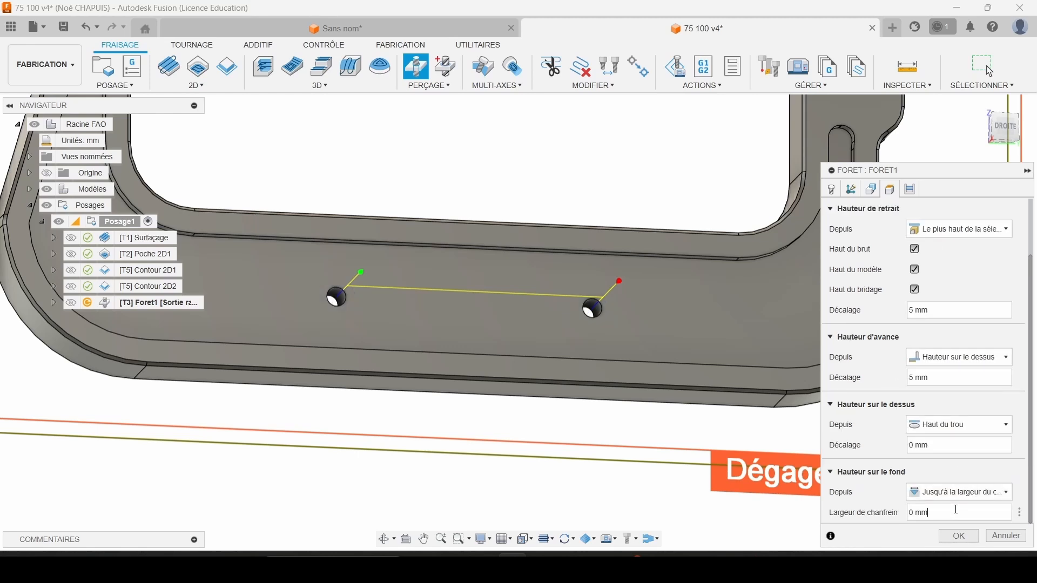
{"action": "left_click_drag", "start_coordinate": [956, 510], "coordinate": [847, 507]}
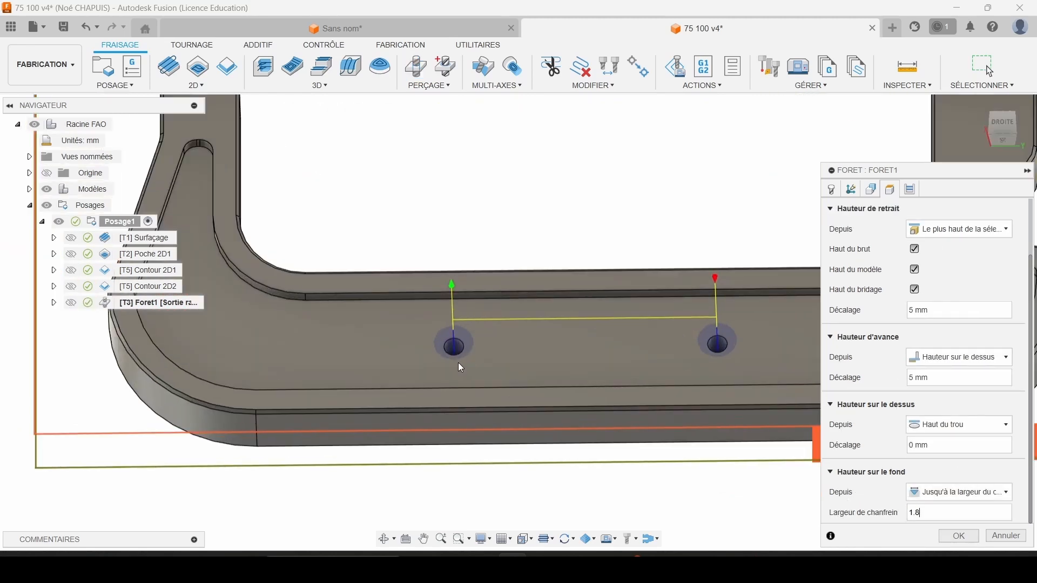
{"action": "scroll", "coordinate": [452, 351], "scroll_direction": "up", "scroll_amount": 5}
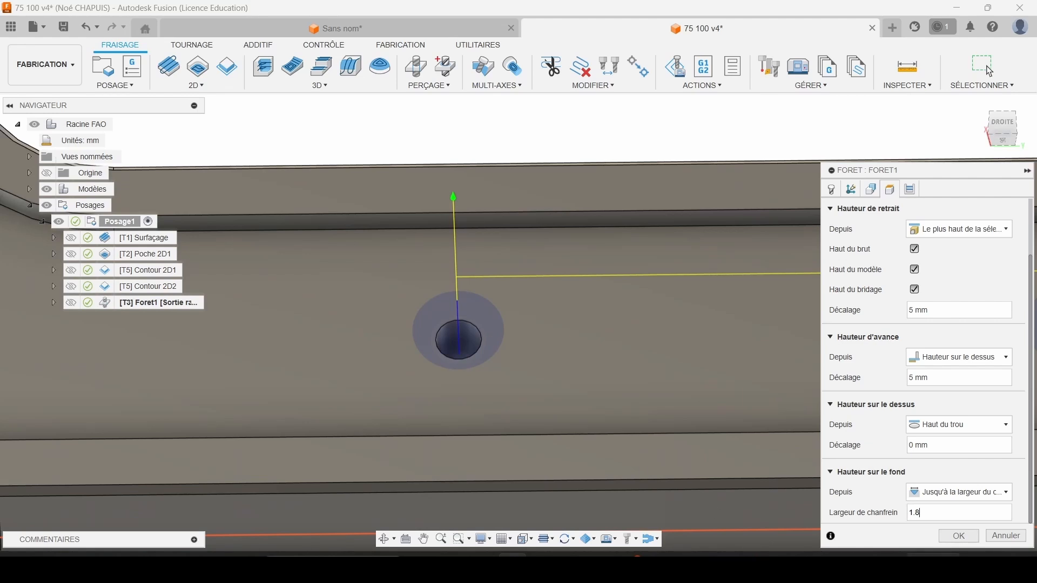
{"action": "left_click", "coordinate": [934, 514]}
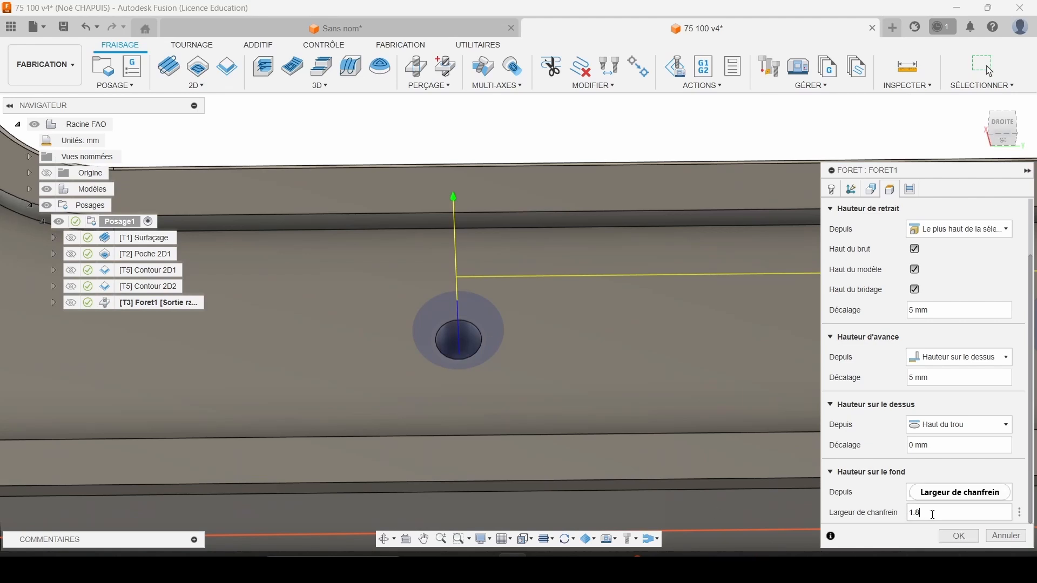
{"action": "left_click", "coordinate": [959, 536]}
Inspect the spot-drilling toolpath over both holes and select the Foret1 operation.
{"action": "scroll", "coordinate": [469, 351], "scroll_direction": "up", "scroll_amount": 2}
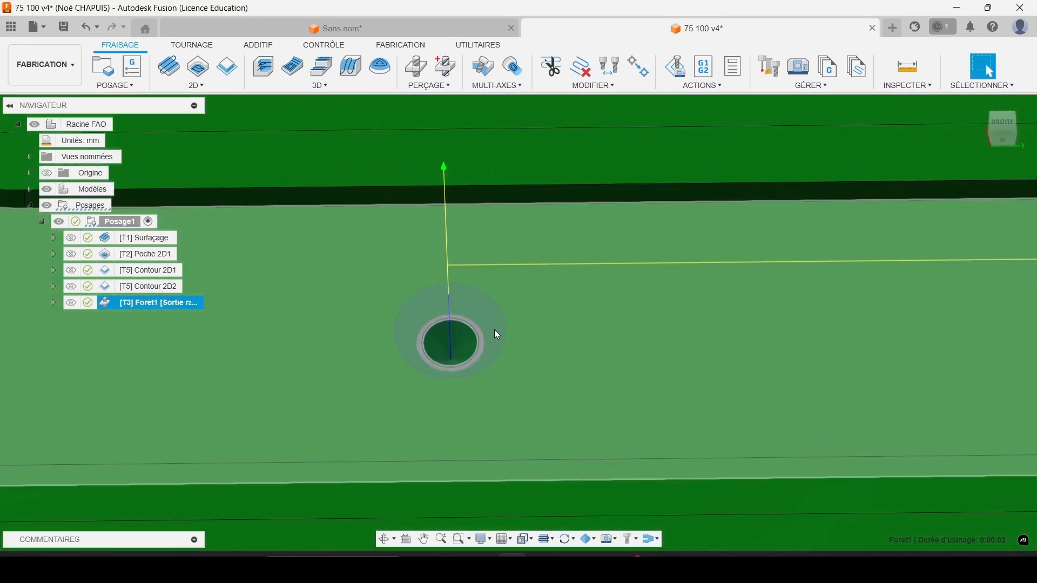
{"action": "scroll", "coordinate": [443, 358], "scroll_direction": "down", "scroll_amount": 5}
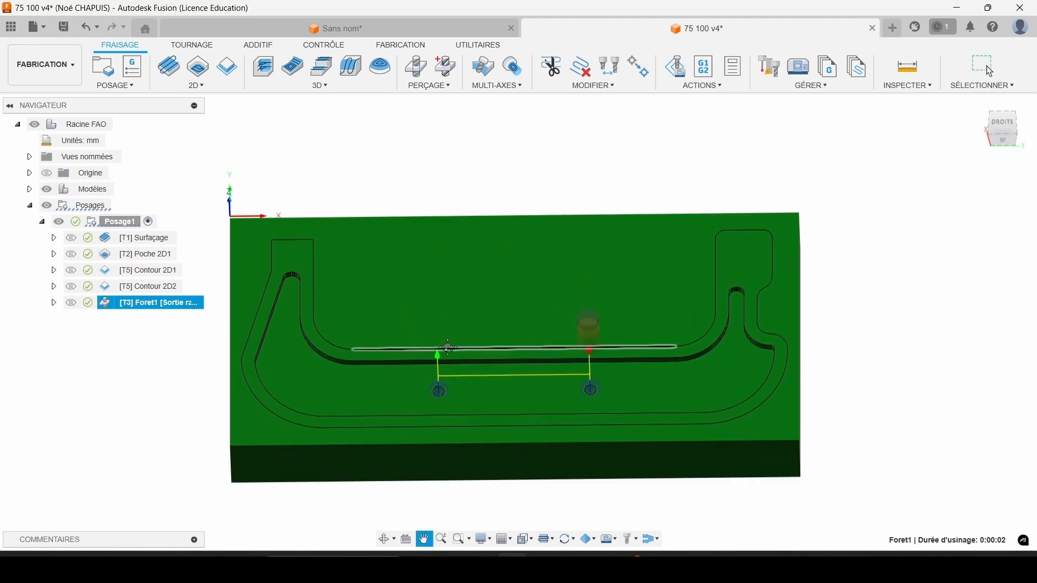
{"action": "left_click", "coordinate": [148, 363]}
{"action": "left_click", "coordinate": [107, 301]}
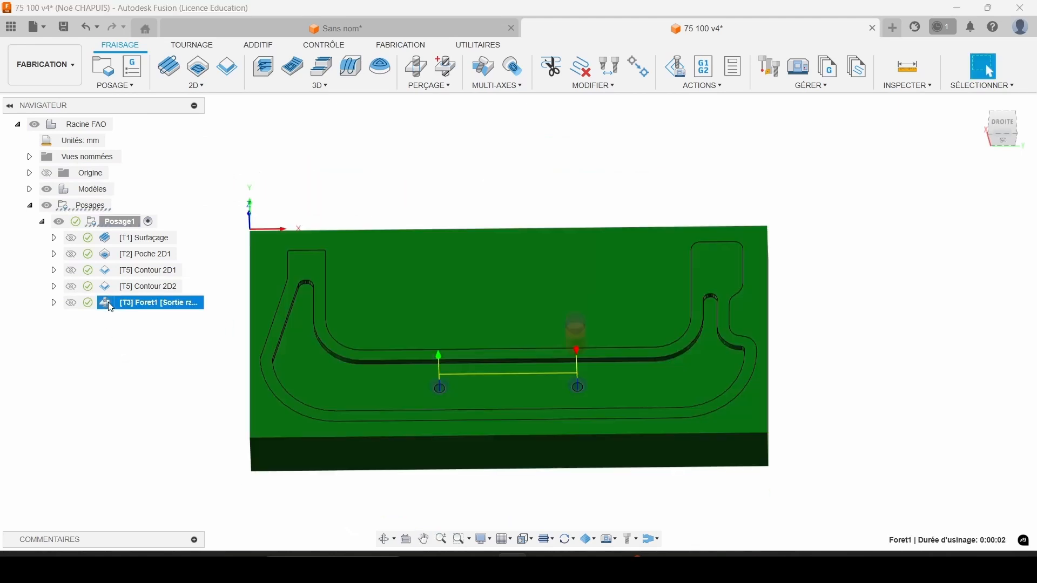
Duplicate the Foret1 spot-drilling operation and assign the 2.5 mm 118° drill (tool 4) to the copy.
{"action": "left_click", "coordinate": [120, 328]}
{"action": "left_click", "coordinate": [119, 302]}
{"action": "right_click", "coordinate": [119, 303]}
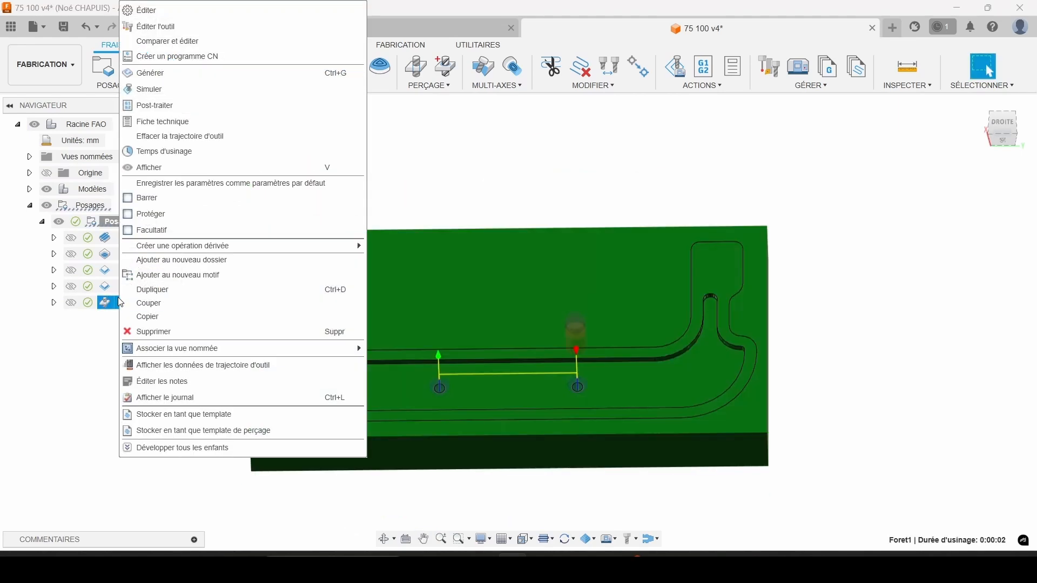
{"action": "left_click", "coordinate": [150, 290]}
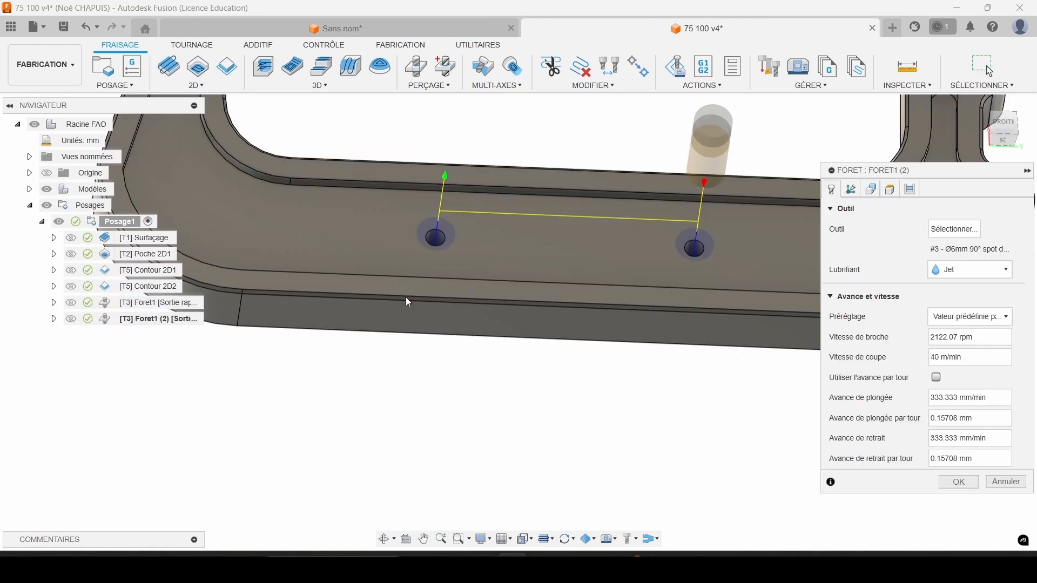
{"action": "left_click", "coordinate": [969, 230]}
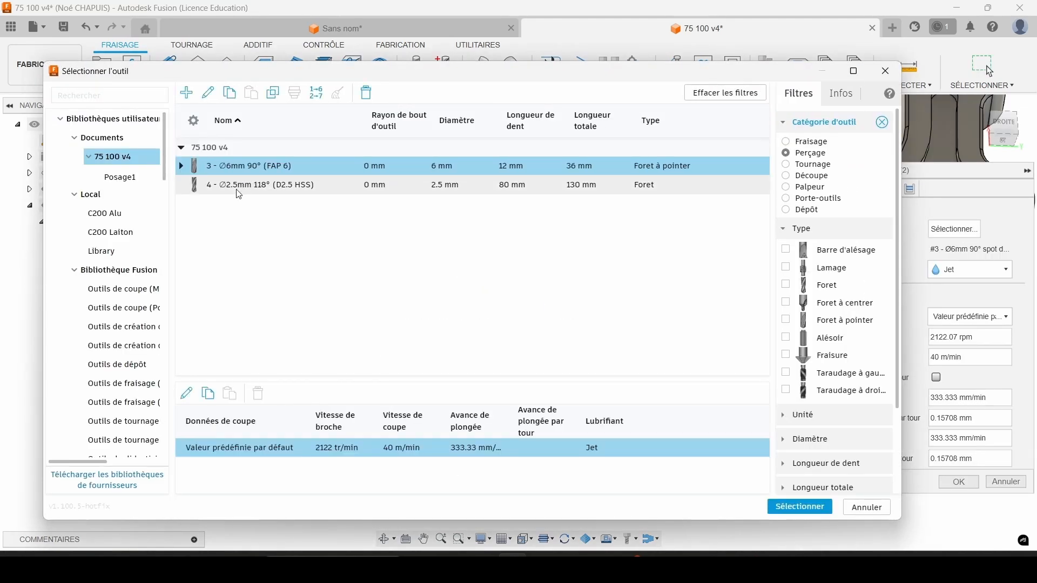
{"action": "double_click", "coordinate": [238, 187]}
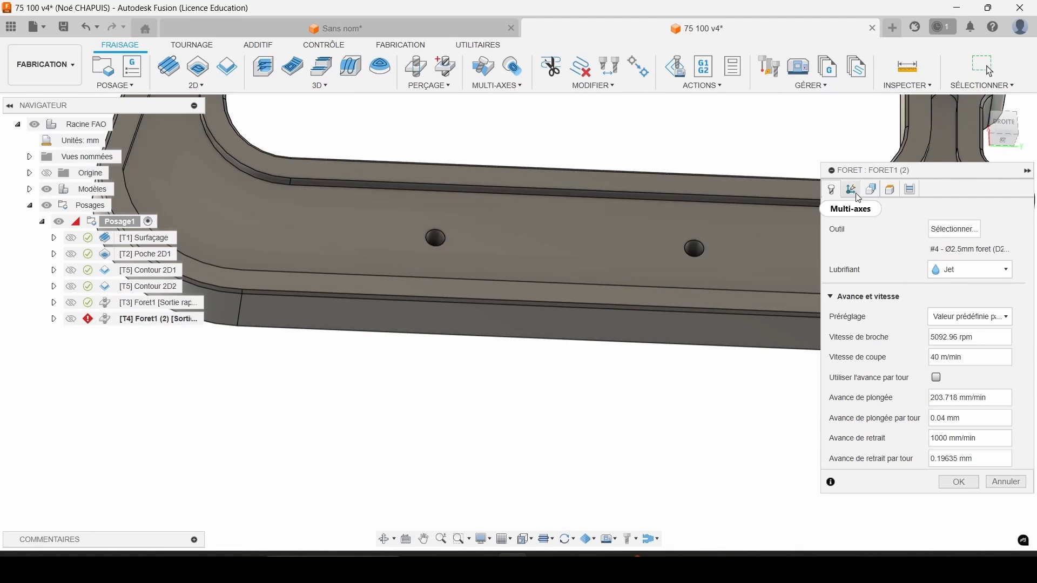
Define the duplicated drilling's bottom height by selection and pick the recess floor face on the part's underside.
{"action": "left_click", "coordinate": [891, 190]}
{"action": "scroll", "coordinate": [861, 353], "scroll_direction": "down", "scroll_amount": 2}
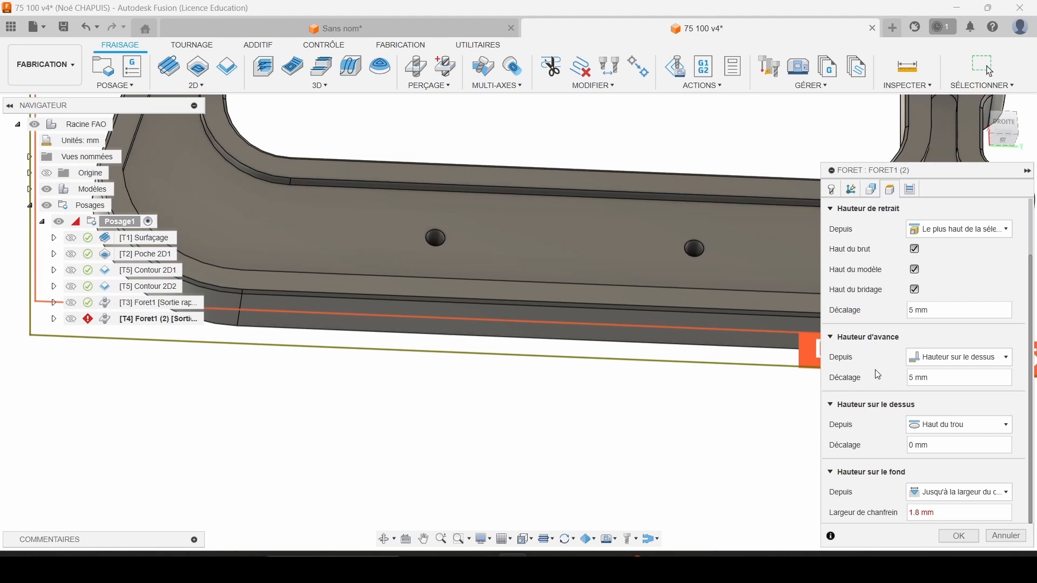
{"action": "left_click", "coordinate": [942, 498]}
{"action": "left_click", "coordinate": [932, 437]}
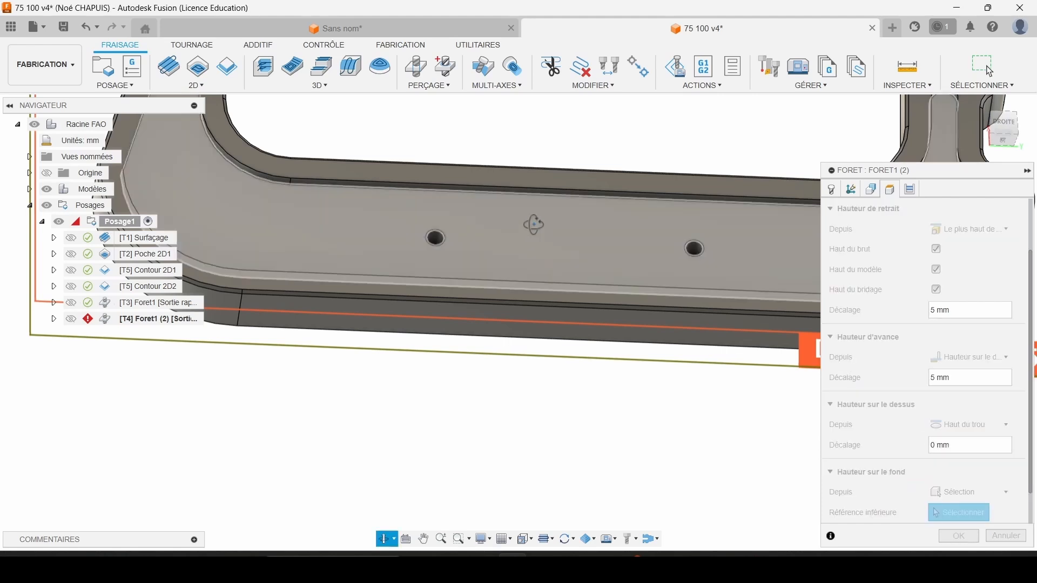
{"action": "middle_click_drag", "start_coordinate": [533, 225], "coordinate": [525, 143], "text": "shift"}
{"action": "left_click", "coordinate": [518, 372]}
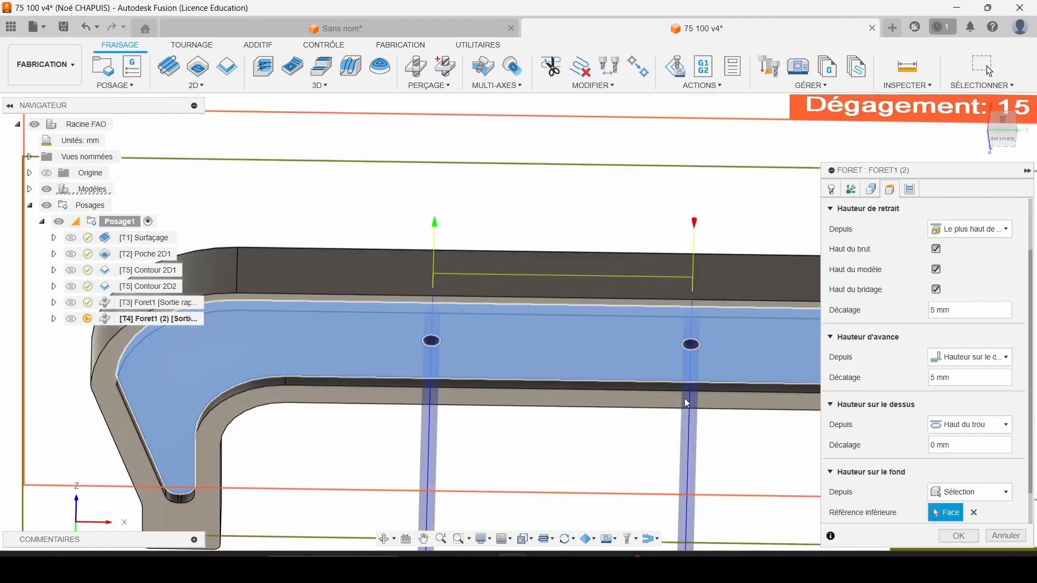
Set the bottom height offset to -0.2 mm and make the drill tip break through the bottom.
{"action": "scroll", "coordinate": [984, 480], "scroll_direction": "down", "scroll_amount": 2}
{"action": "left_click", "coordinate": [967, 496]}
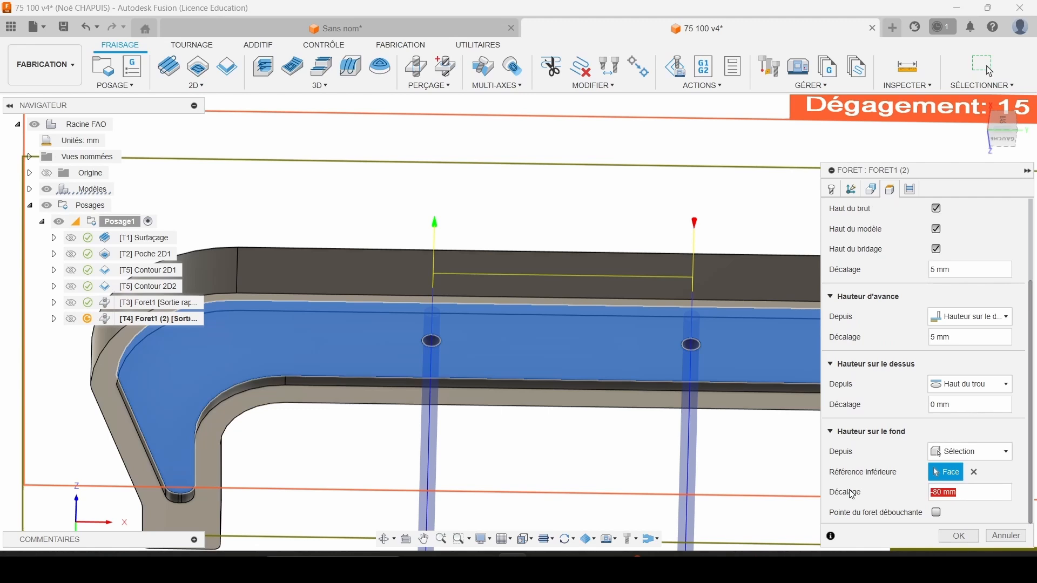
{"action": "type", "text": "-0.2"}
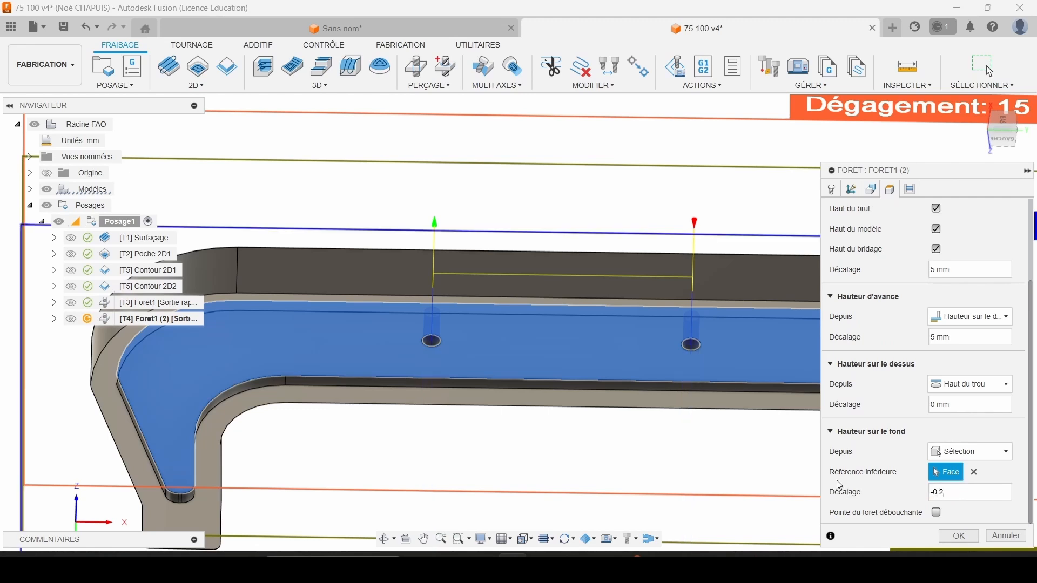
{"action": "left_click", "coordinate": [936, 512]}
{"action": "middle_click_drag", "start_coordinate": [678, 398], "coordinate": [774, 185], "text": "shift"}
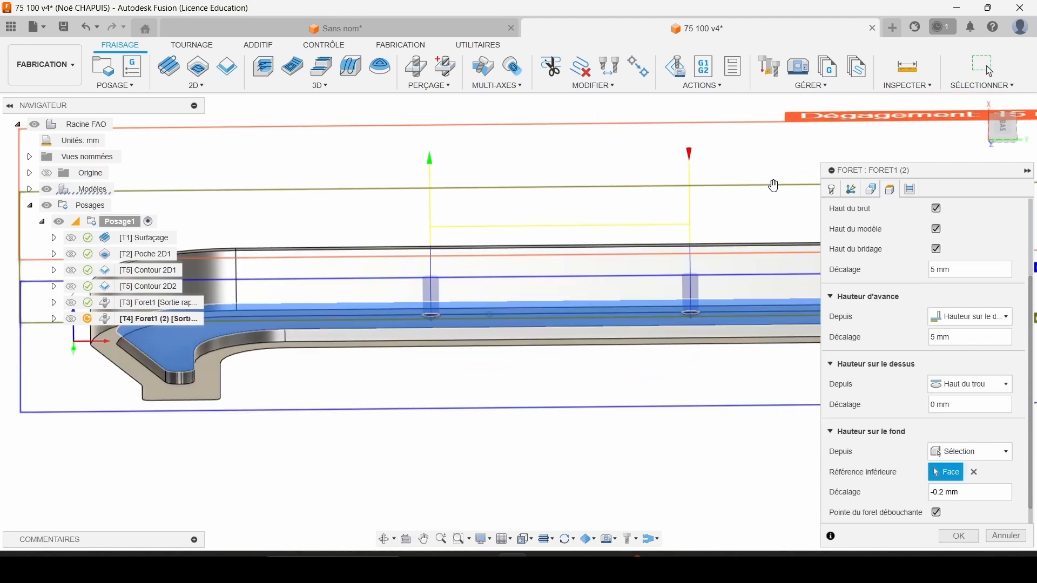
Change the drilling cycle to chip breaking with partial retract, set the pecking depth to 0.5 mm, and generate the toolpath.
{"action": "left_click", "coordinate": [910, 190]}
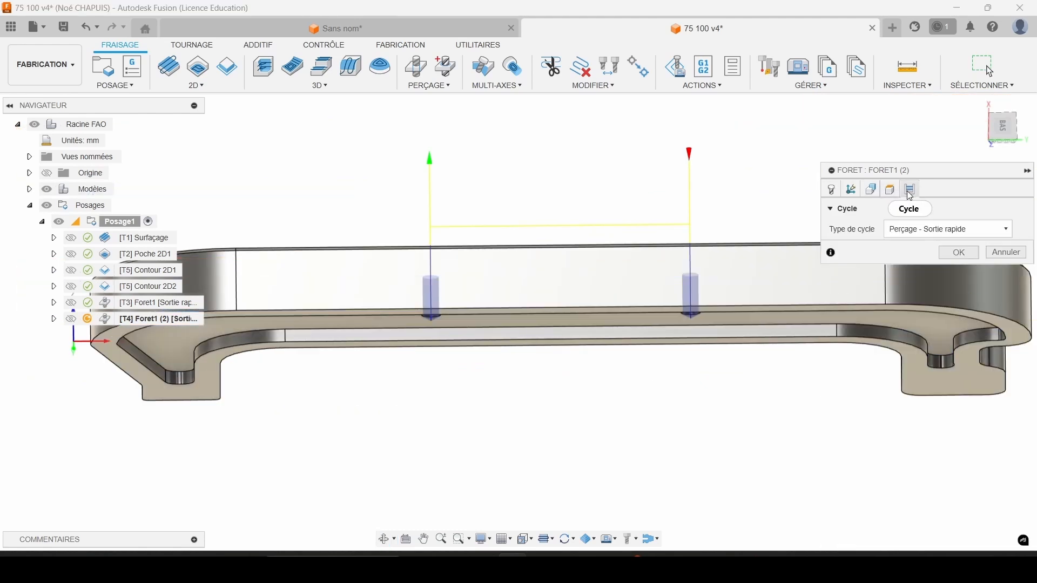
{"action": "left_click", "coordinate": [947, 232]}
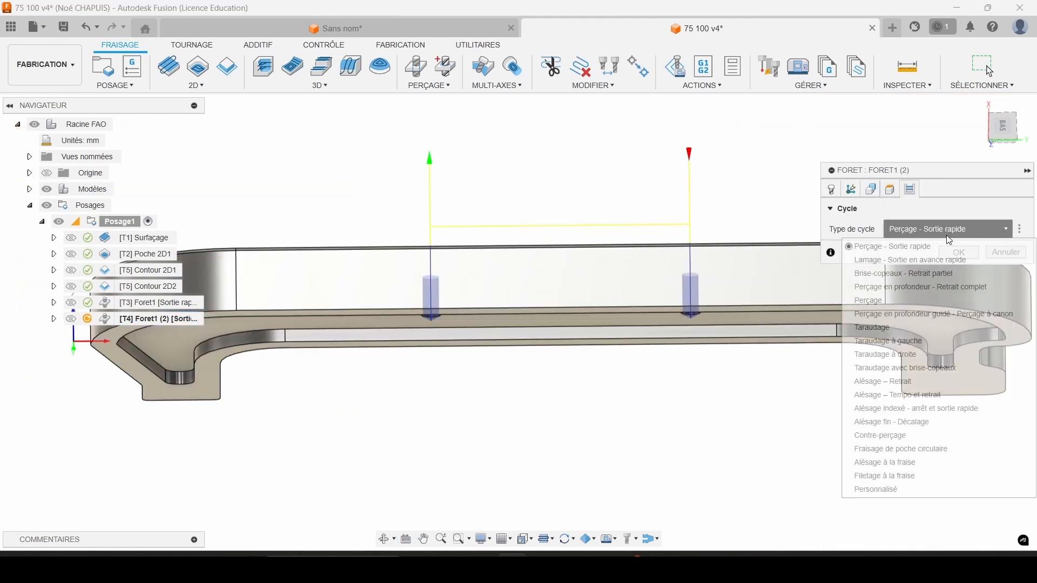
{"action": "left_click", "coordinate": [934, 277]}
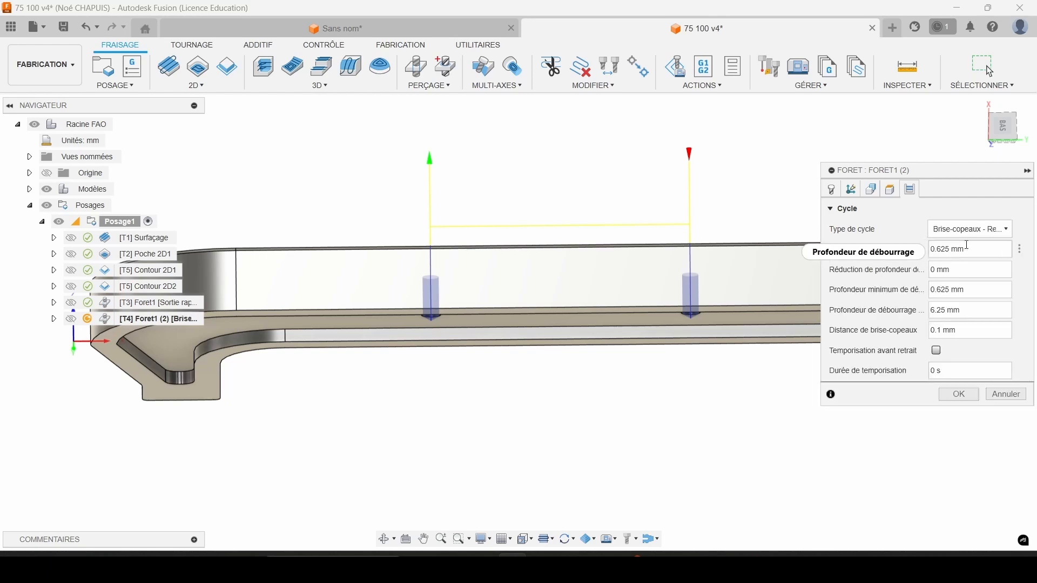
{"action": "left_click", "coordinate": [872, 252]}
{"action": "middle_click_drag", "start_coordinate": [432, 248], "coordinate": [555, 213], "text": "shift"}
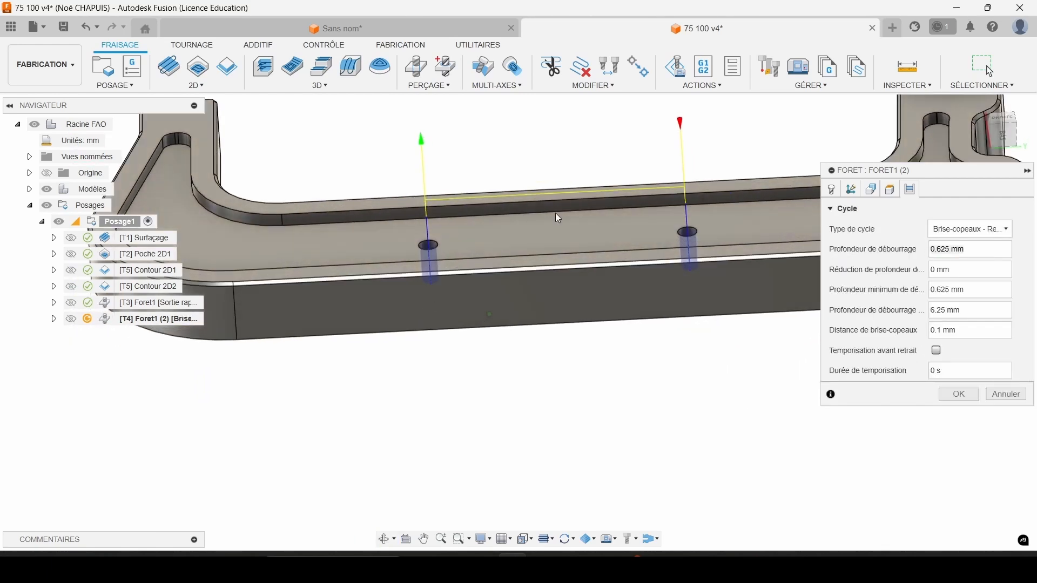
{"action": "left_click", "coordinate": [894, 258]}
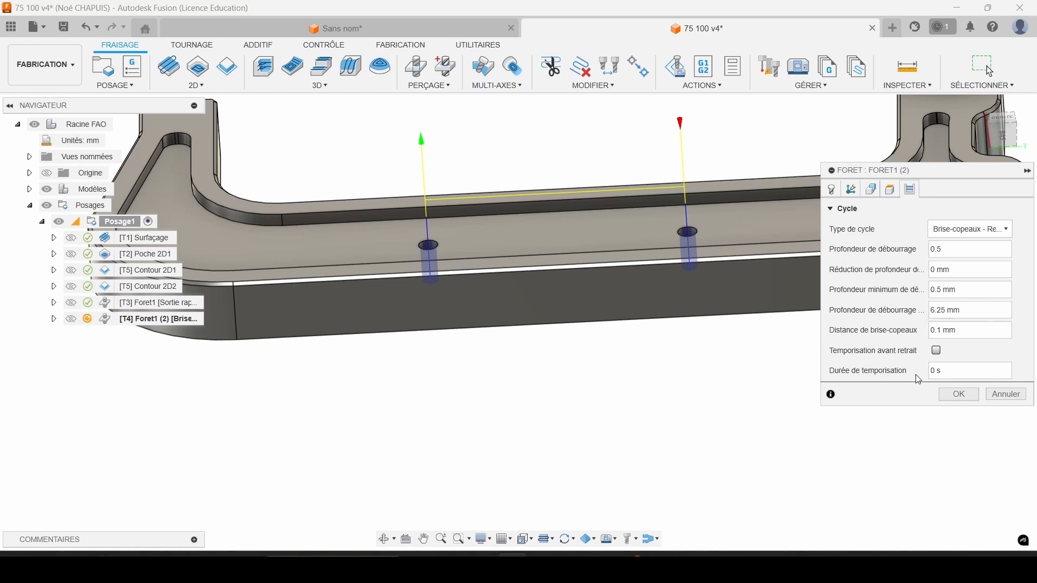
{"action": "mouse_move", "coordinate": [963, 332]}
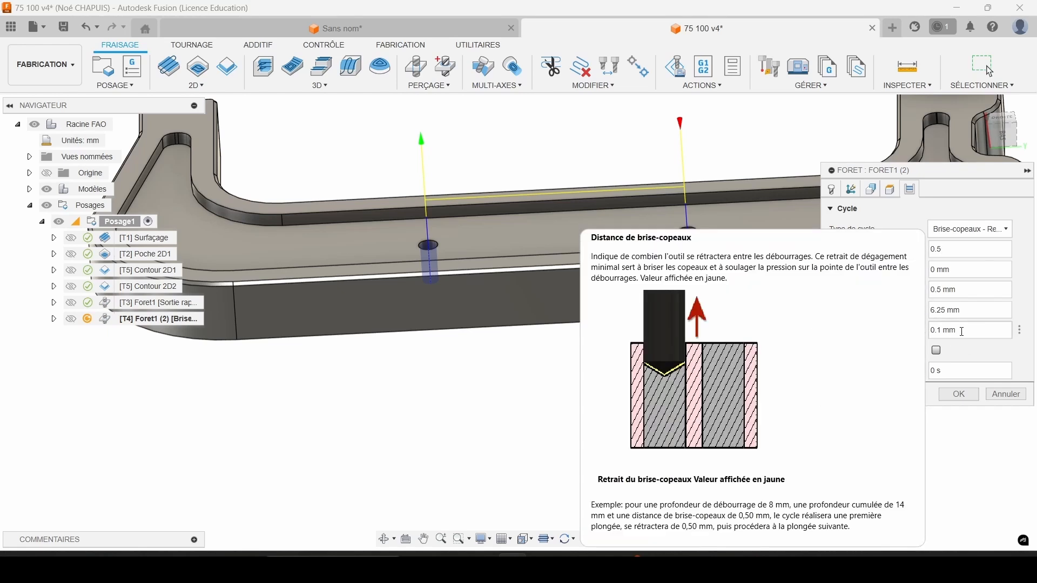
{"action": "left_click", "coordinate": [959, 395]}
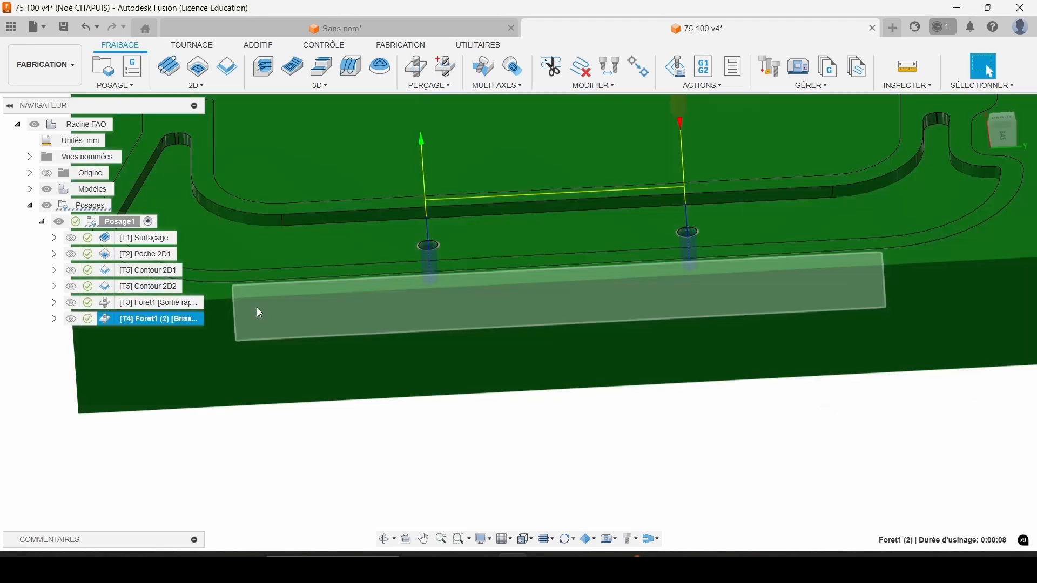
{"action": "middle_click_drag", "start_coordinate": [261, 300], "coordinate": [324, 379]}
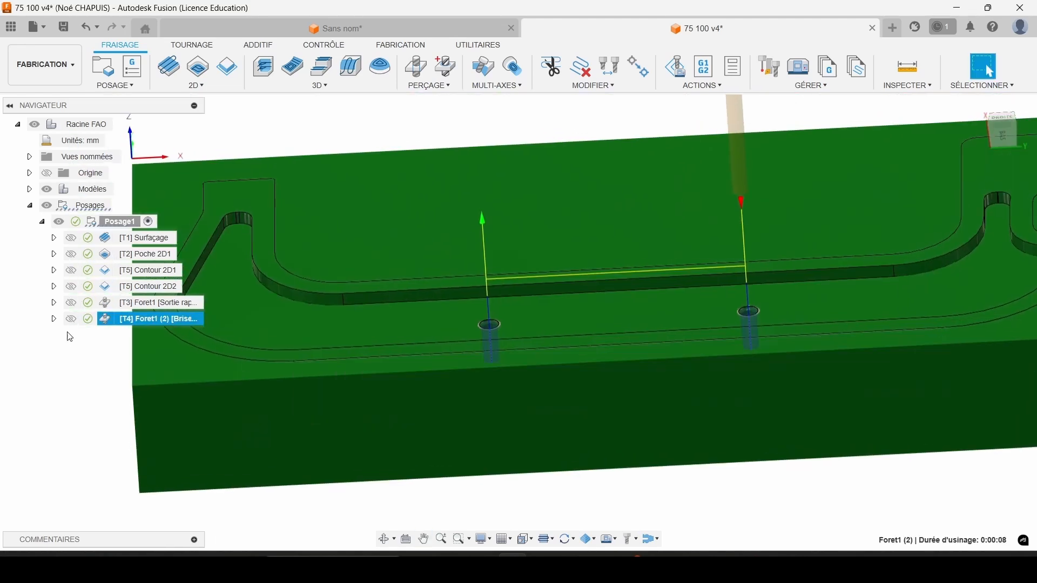
Simulate all operations from facing to the second drilling, fast-forwarding through facing and skipping ahead to Contour 2D2.
{"action": "left_click", "coordinate": [140, 239], "text": "shift"}
{"action": "right_click", "coordinate": [140, 239]}
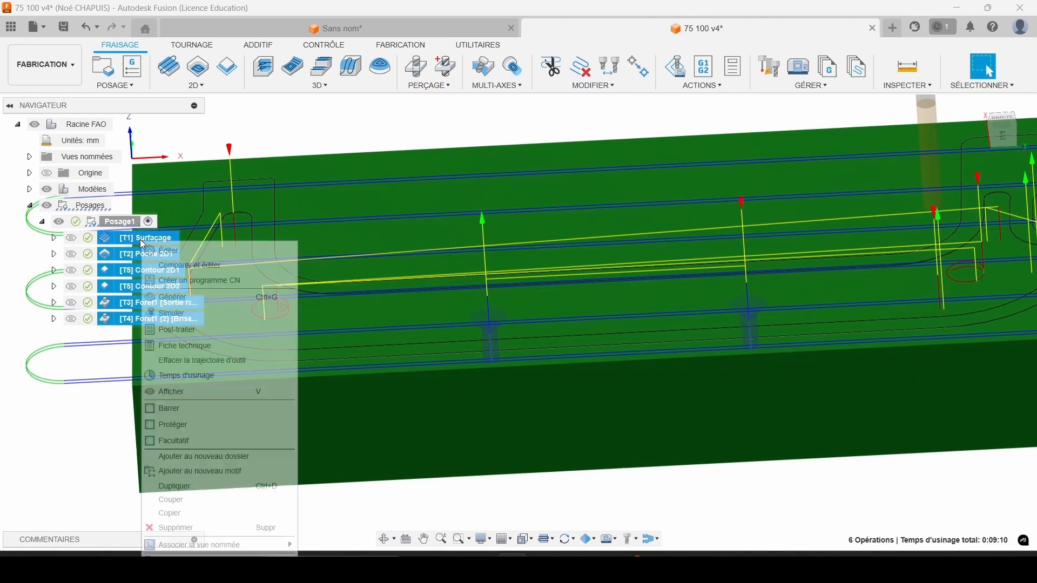
{"action": "left_click", "coordinate": [172, 313]}
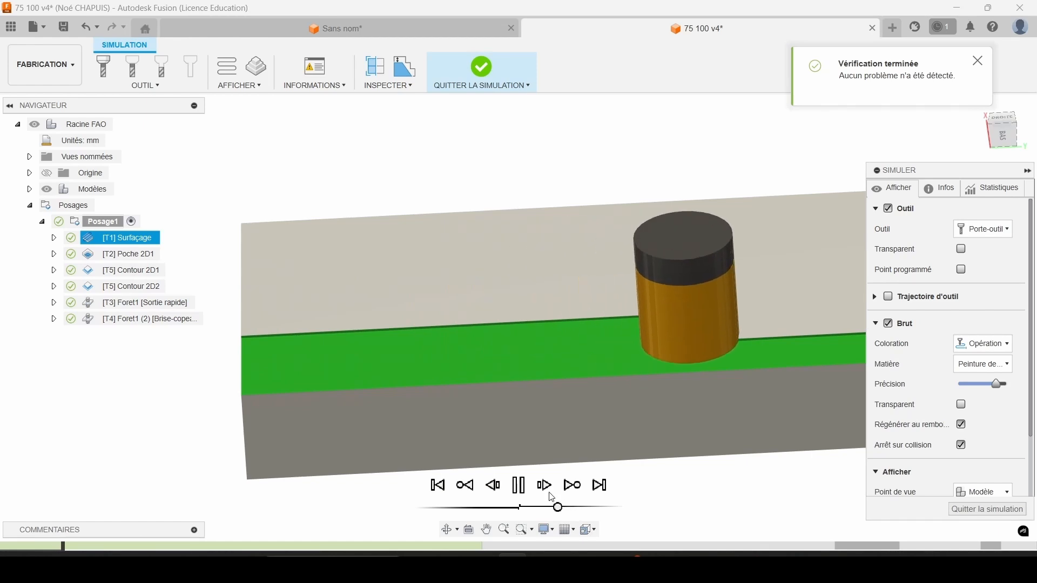
{"action": "left_click", "coordinate": [527, 486]}
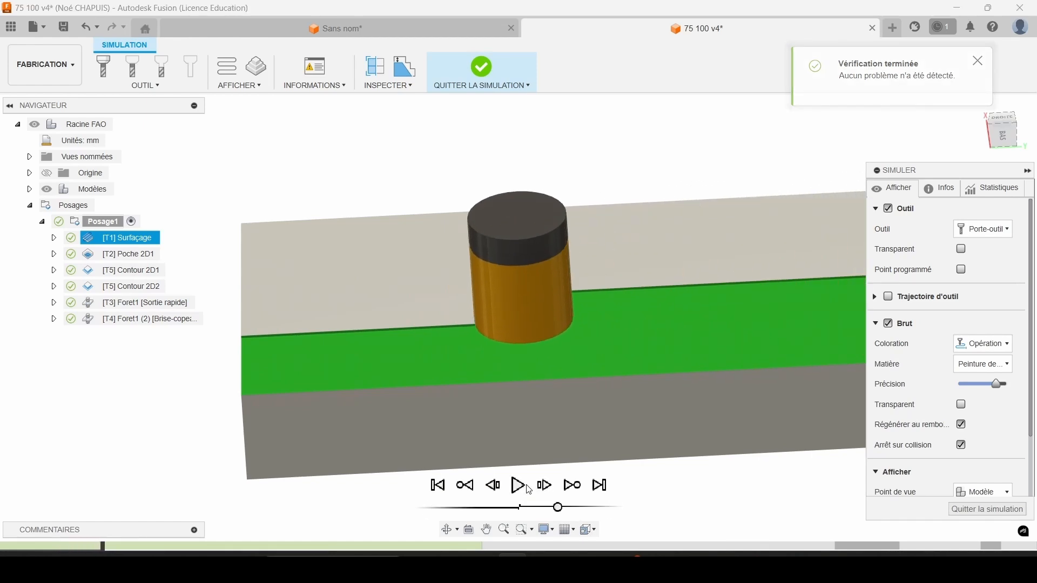
{"action": "left_click", "coordinate": [544, 486]}
{"action": "left_click", "coordinate": [543, 484]}
{"action": "left_click", "coordinate": [543, 483]}
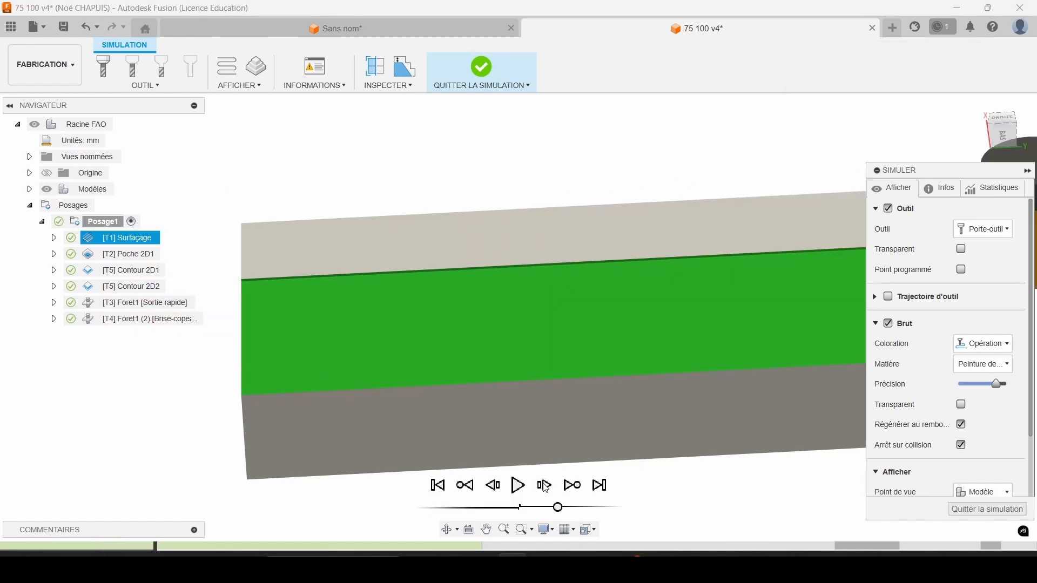
{"action": "left_click", "coordinate": [543, 484]}
{"action": "left_click", "coordinate": [572, 487]}
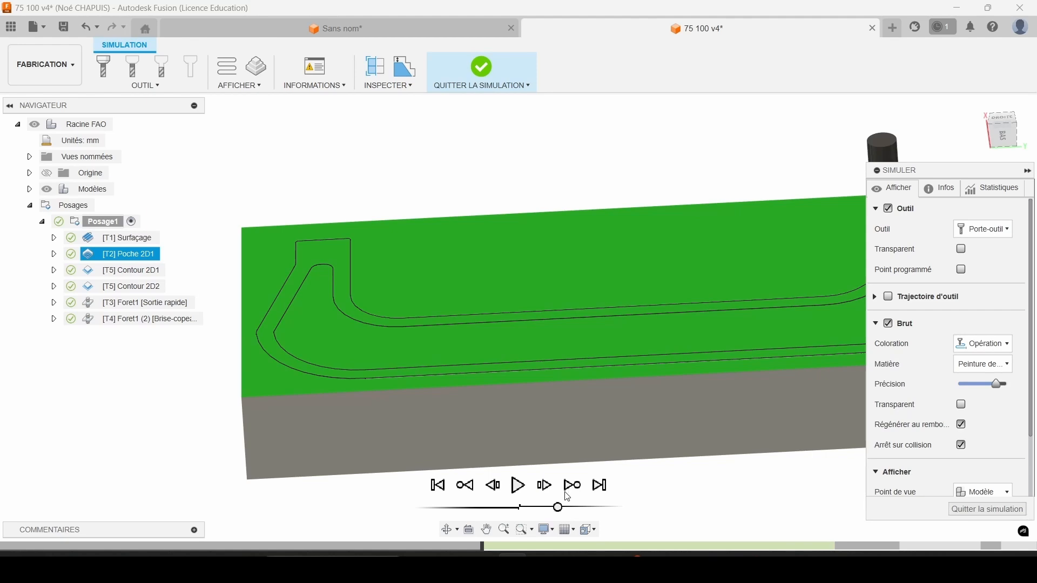
{"action": "left_click", "coordinate": [571, 486]}
{"action": "left_click", "coordinate": [571, 486]}
Play the simulation through the inner contour, spot drilling and 2.5 mm drilling, and examine the machined holes up close.
{"action": "left_click", "coordinate": [518, 485]}
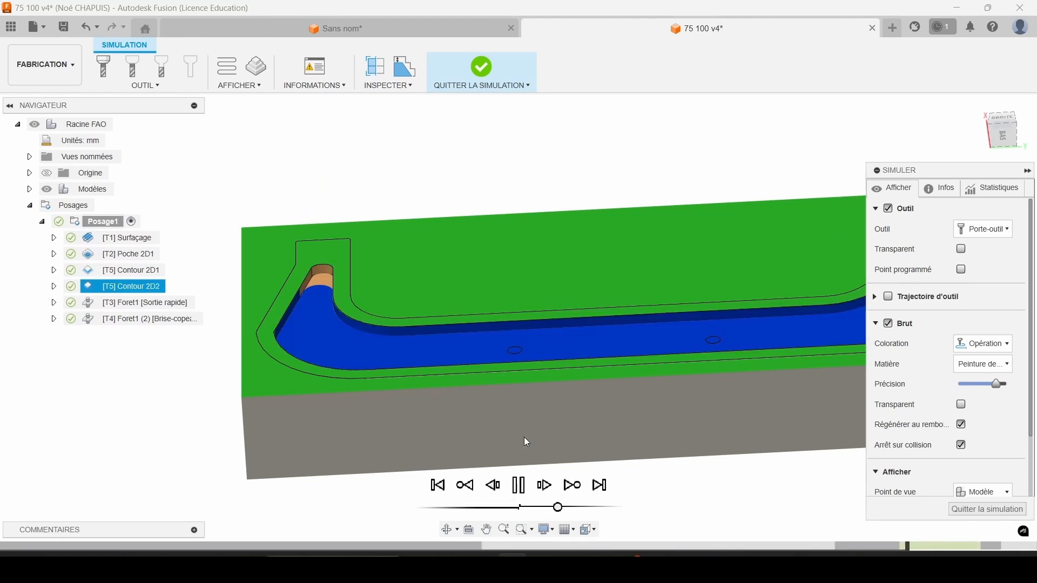
{"action": "scroll", "coordinate": [575, 350], "scroll_direction": "up", "scroll_amount": 3}
{"action": "scroll", "coordinate": [589, 366], "scroll_direction": "down", "scroll_amount": 6}
{"action": "middle_click_drag", "start_coordinate": [608, 374], "coordinate": [555, 361]}
{"action": "scroll", "coordinate": [473, 332], "scroll_direction": "up", "scroll_amount": 3}
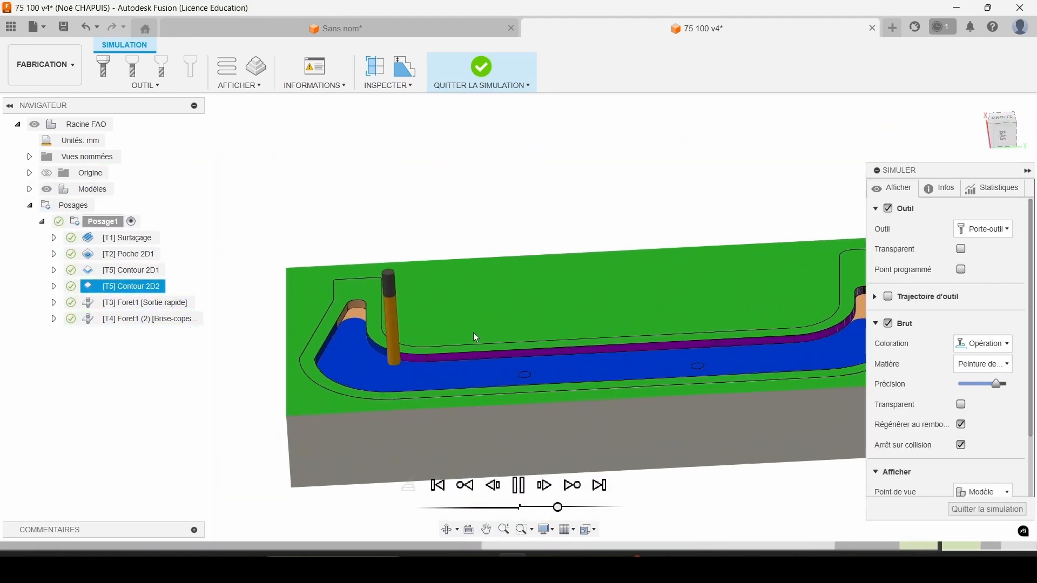
{"action": "scroll", "coordinate": [557, 382], "scroll_direction": "down", "scroll_amount": 2}
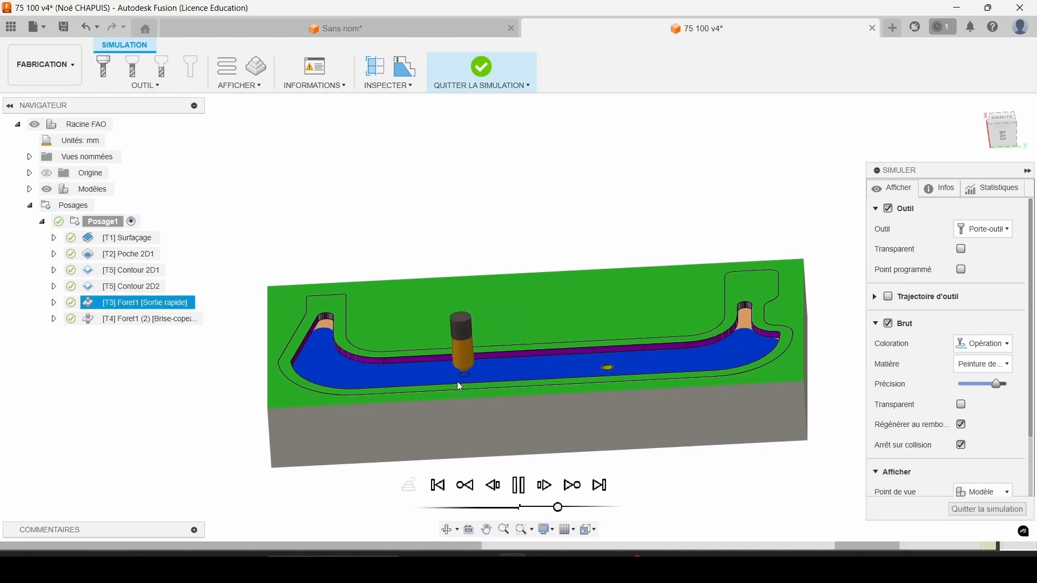
{"action": "scroll", "coordinate": [457, 382], "scroll_direction": "up", "scroll_amount": 3}
{"action": "scroll", "coordinate": [665, 370], "scroll_direction": "down", "scroll_amount": 4}
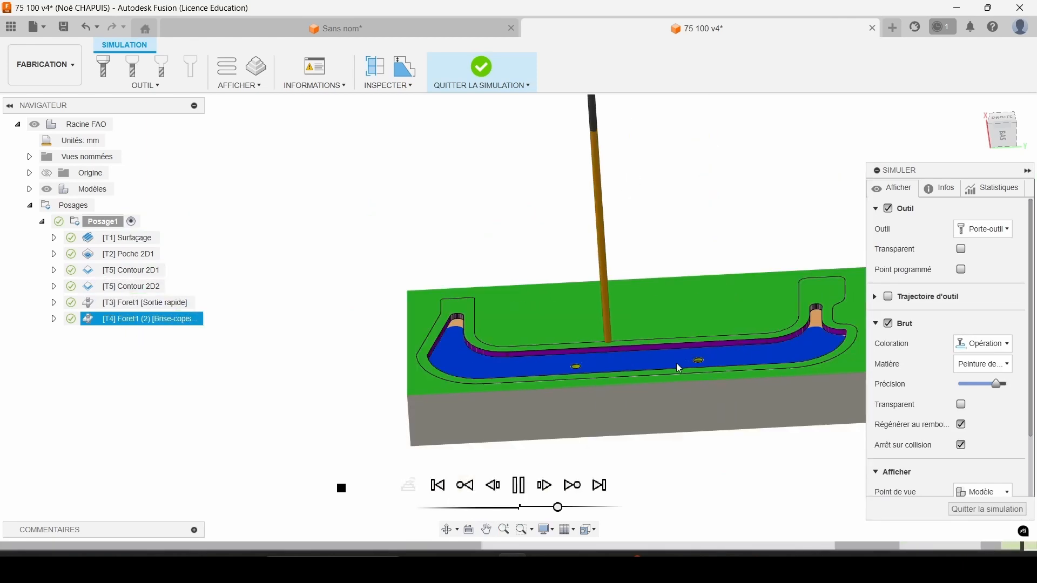
{"action": "scroll", "coordinate": [594, 369], "scroll_direction": "up", "scroll_amount": 2}
{"action": "scroll", "coordinate": [593, 365], "scroll_direction": "up", "scroll_amount": 3}
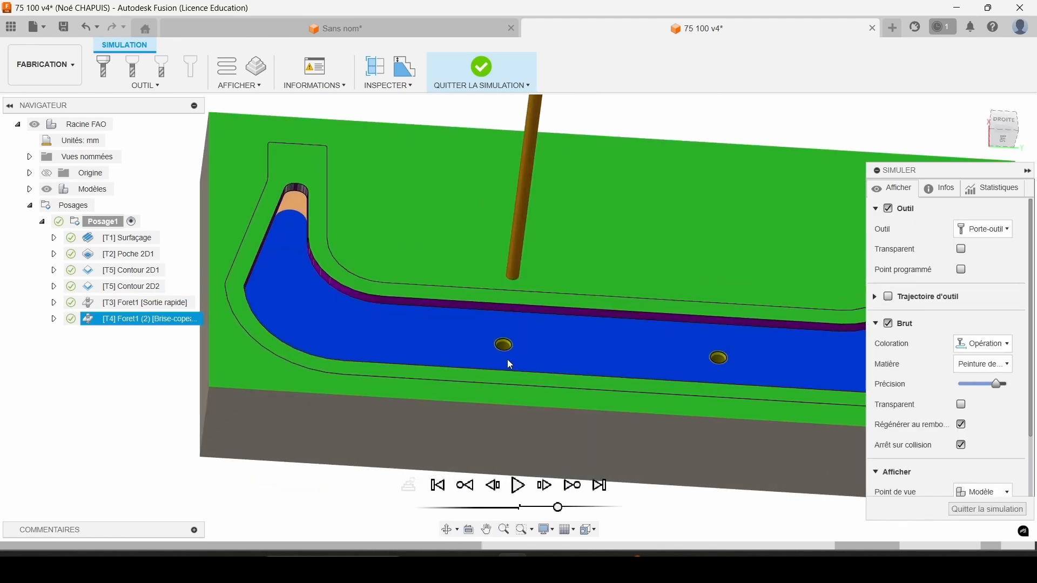
{"action": "scroll", "coordinate": [507, 346], "scroll_direction": "up", "scroll_amount": 5}
{"action": "scroll", "coordinate": [516, 303], "scroll_direction": "down", "scroll_amount": 3}
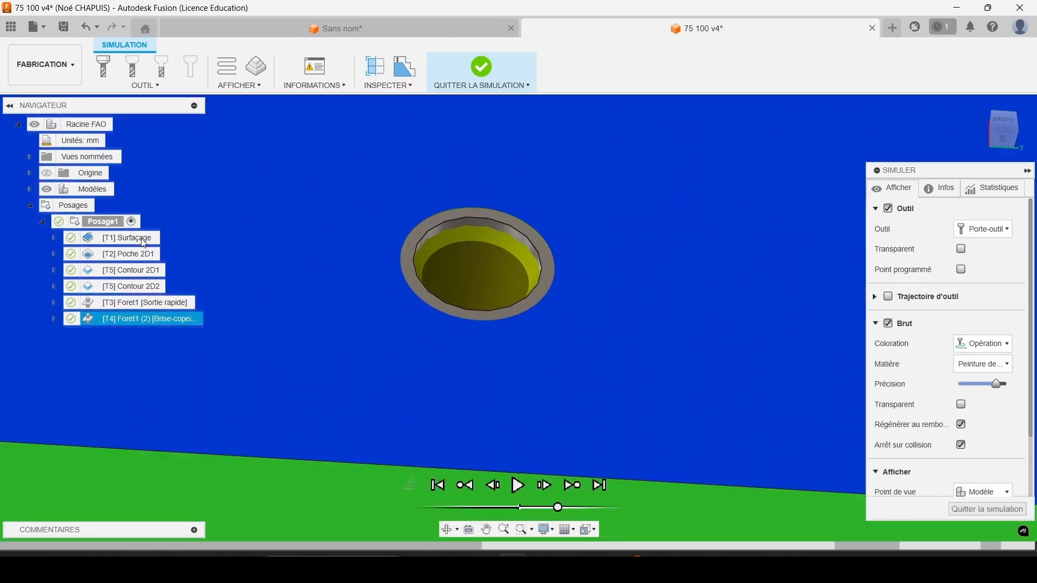
Toggle the model's visibility to check a drilled hole in the simulated stock, and exit the simulation.
{"action": "left_click", "coordinate": [46, 190]}
{"action": "left_click", "coordinate": [47, 190]}
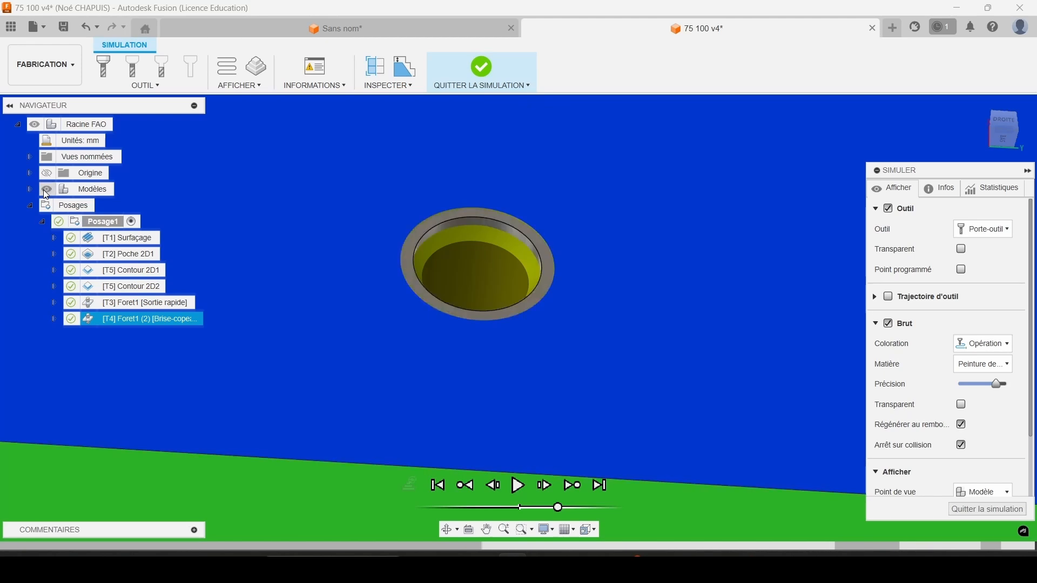
{"action": "scroll", "coordinate": [491, 290], "scroll_direction": "up", "scroll_amount": 2}
{"action": "scroll", "coordinate": [501, 302], "scroll_direction": "down", "scroll_amount": 4}
{"action": "scroll", "coordinate": [501, 302], "scroll_direction": "down", "scroll_amount": 8}
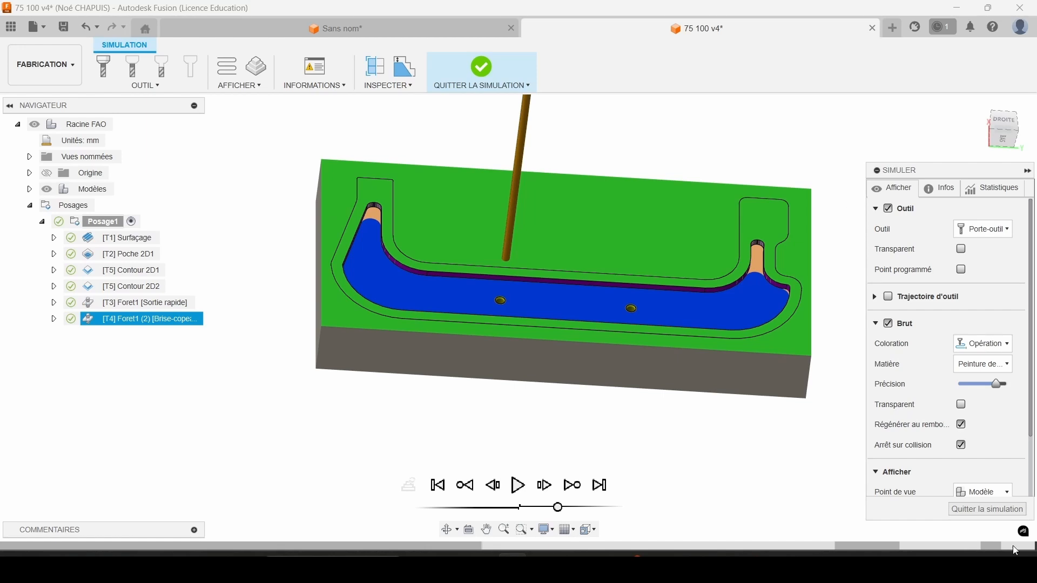
{"action": "left_click", "coordinate": [987, 510]}
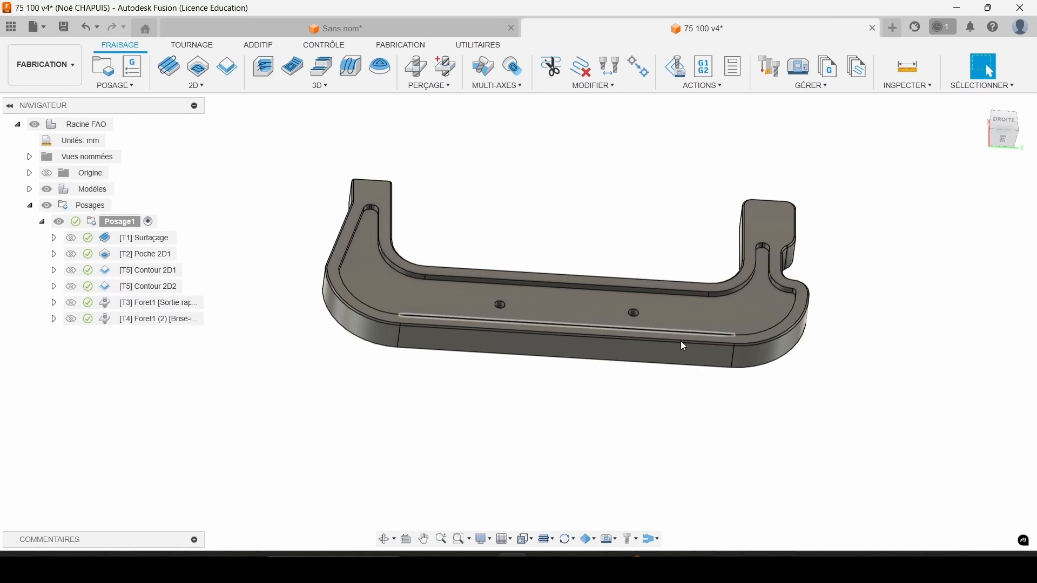
Create a new 2D contour operation and assign the 6 mm flat end mill (tool 2) to it.
{"action": "left_click", "coordinate": [187, 89]}
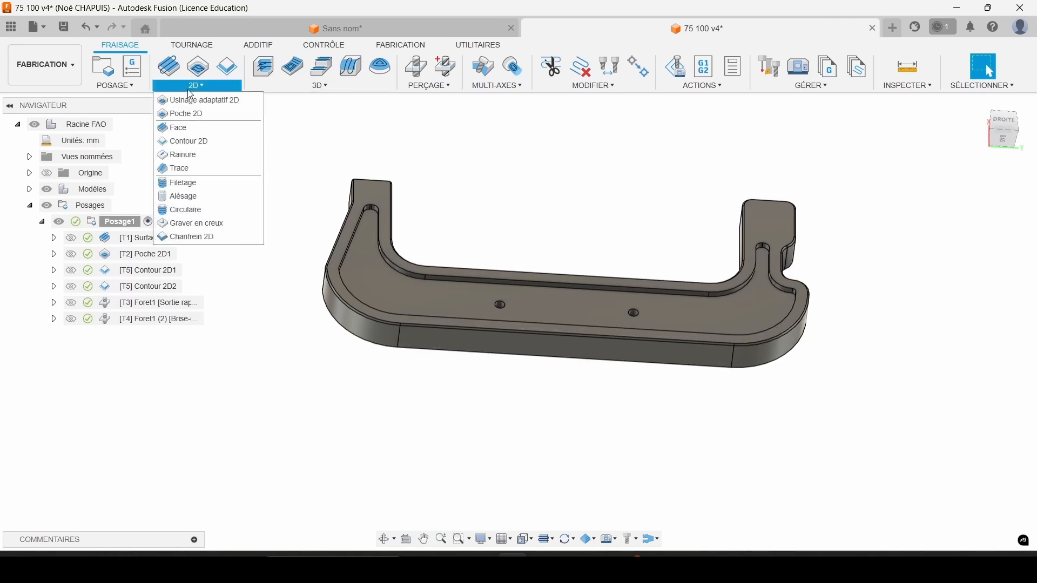
{"action": "left_click", "coordinate": [209, 141]}
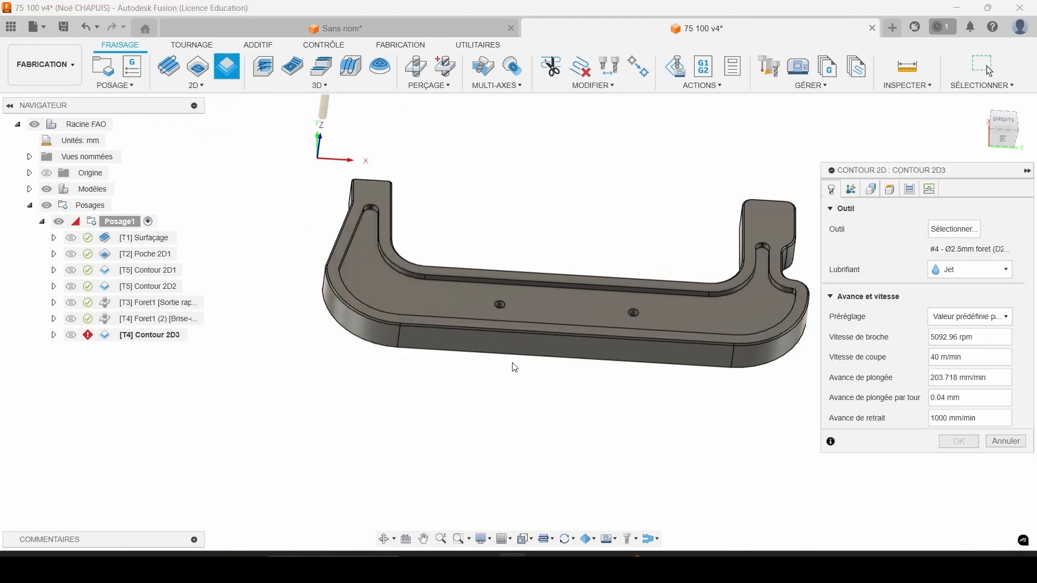
{"action": "left_click", "coordinate": [954, 229]}
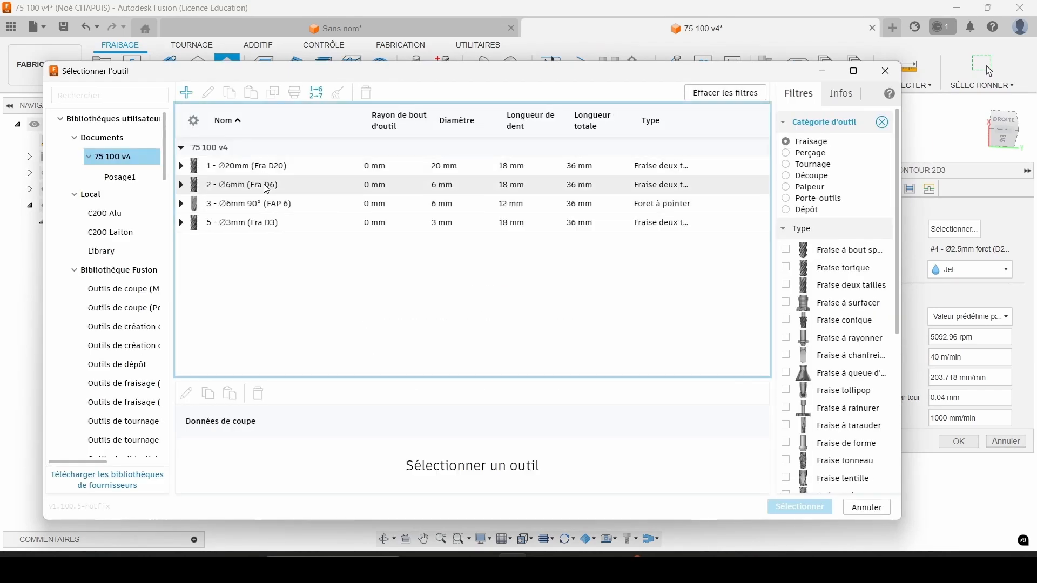
{"action": "left_click", "coordinate": [267, 185]}
{"action": "left_click", "coordinate": [805, 510]}
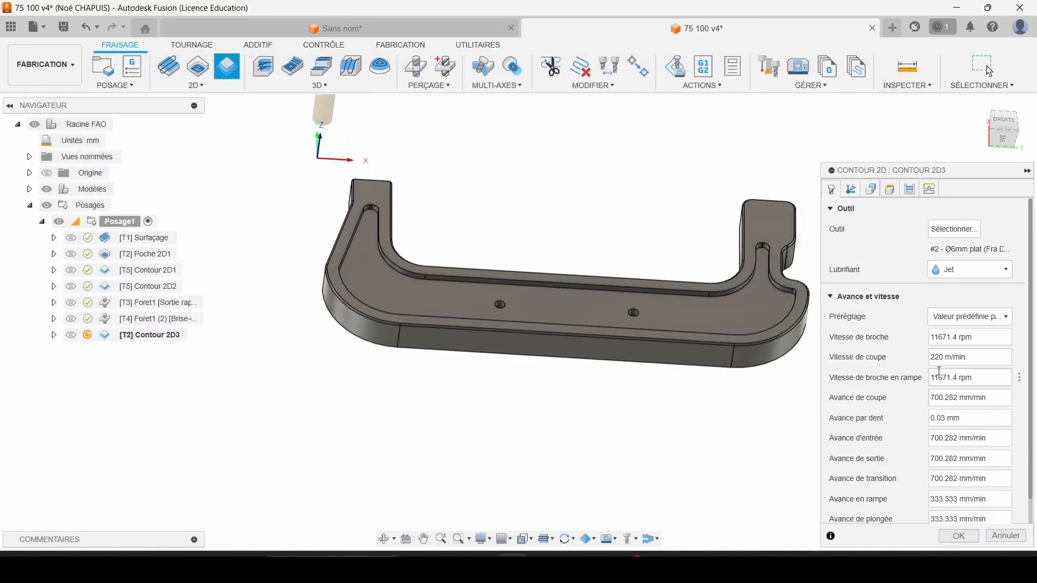
Select the frame's lower outer edge chain as the contour and set the bottom height offset to -0.2 mm.
{"action": "left_click", "coordinate": [871, 190]}
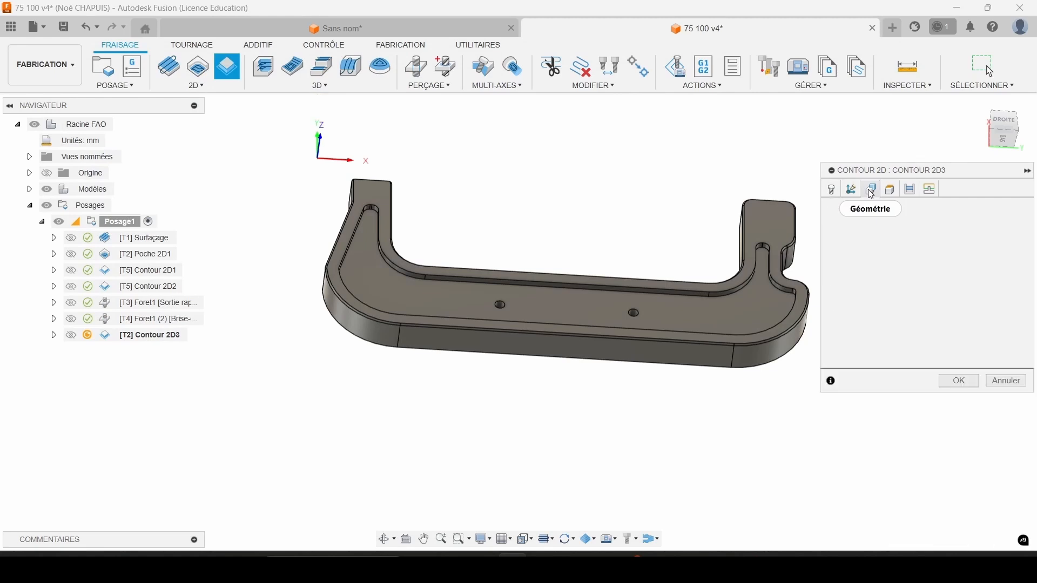
{"action": "left_click", "coordinate": [671, 369]}
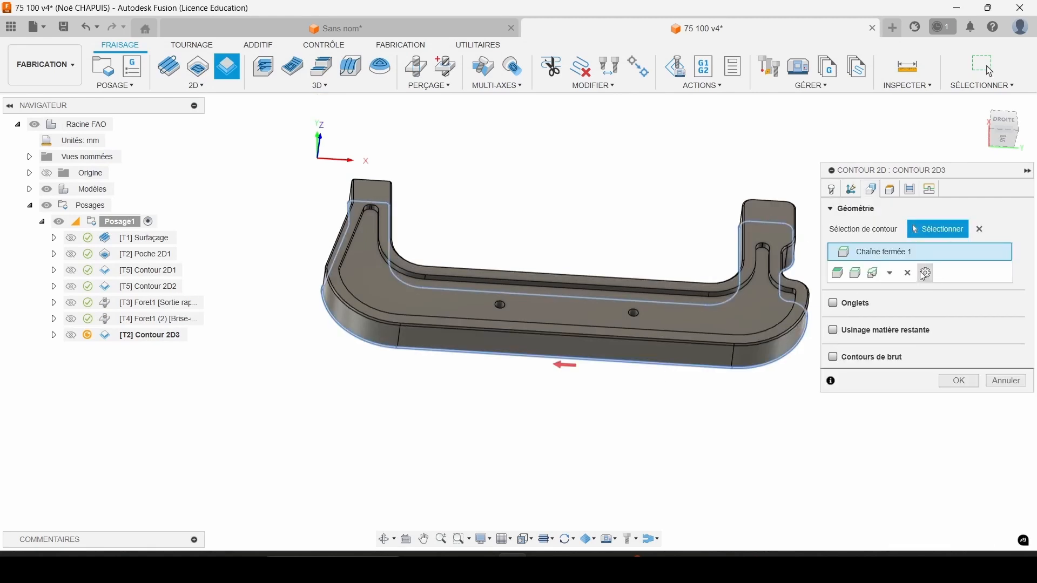
{"action": "left_click", "coordinate": [891, 189]}
{"action": "scroll", "coordinate": [841, 399], "scroll_direction": "down", "scroll_amount": 2}
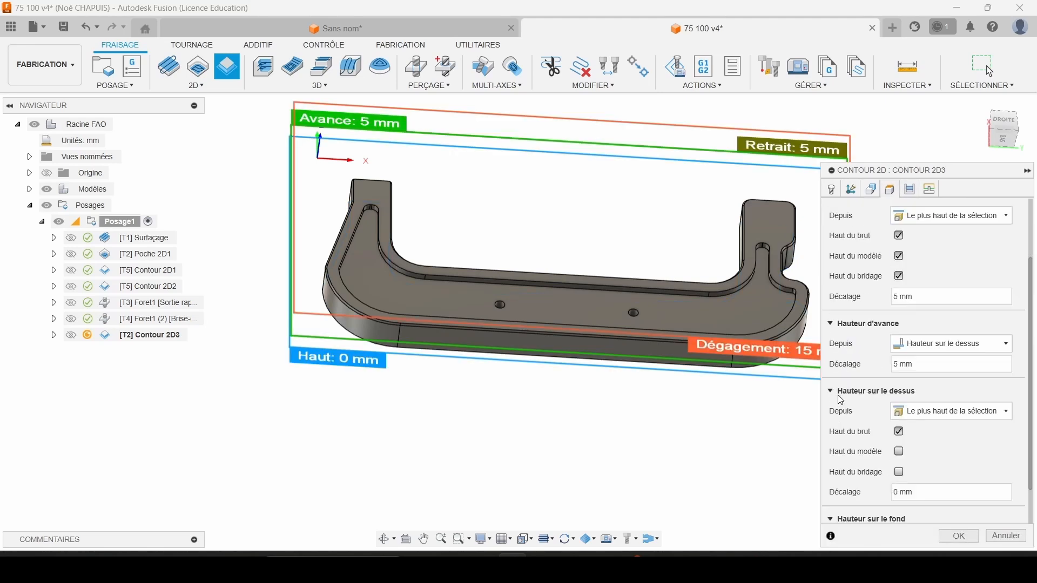
{"action": "scroll", "coordinate": [841, 399], "scroll_direction": "down", "scroll_amount": 2}
{"action": "left_click_drag", "start_coordinate": [925, 514], "coordinate": [843, 513]}
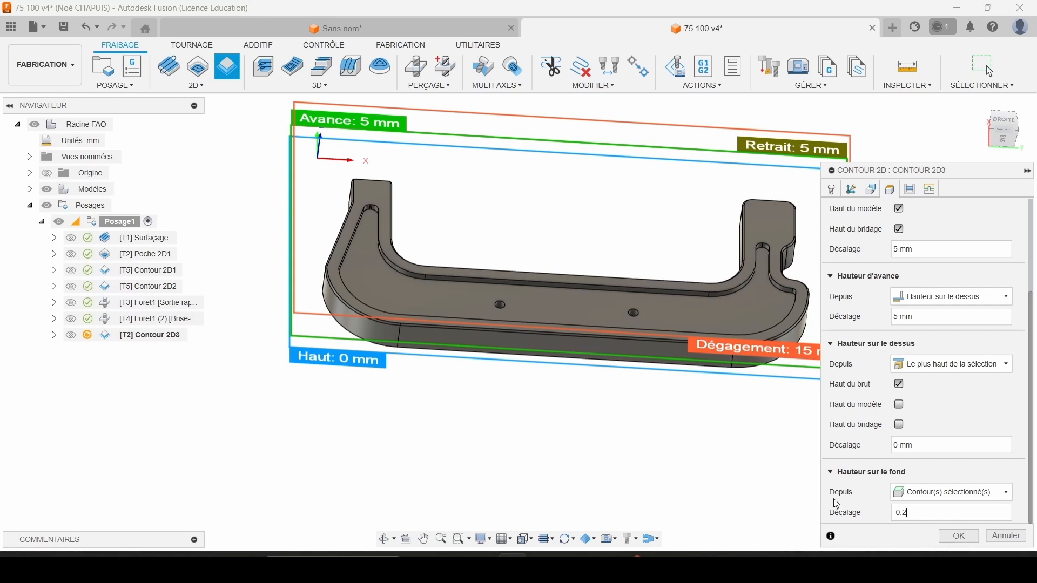
Enable multiple depths for the contour with a maximum stepdown of 2 mm.
{"action": "left_click", "coordinate": [910, 190]}
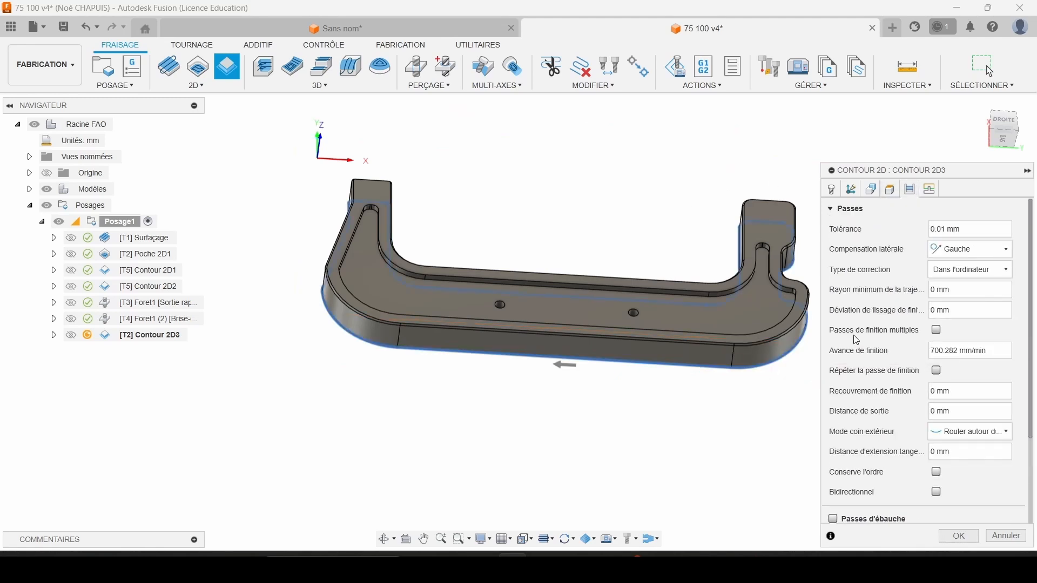
{"action": "scroll", "coordinate": [856, 339], "scroll_direction": "down", "scroll_amount": 3}
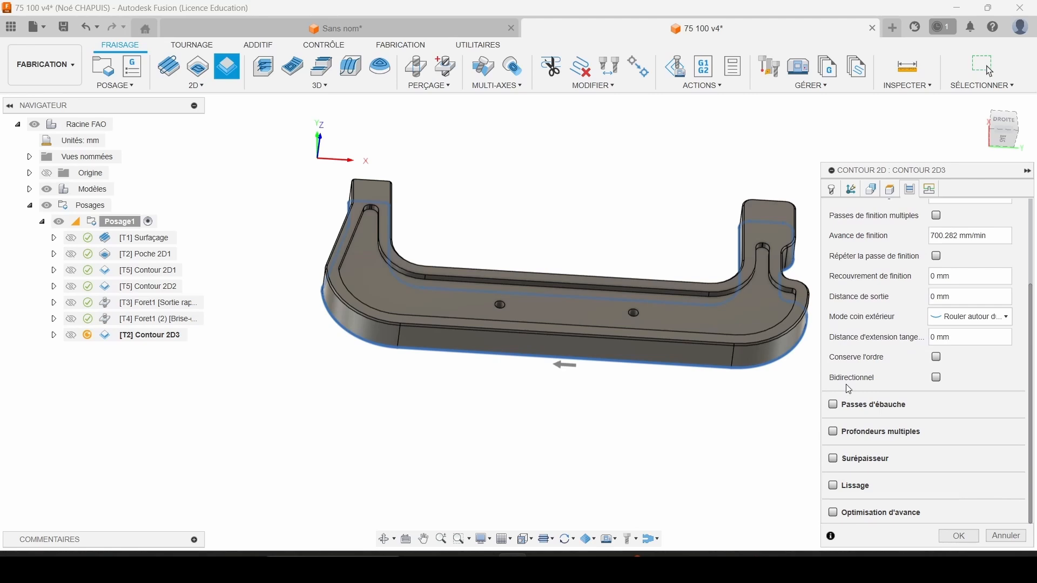
{"action": "mouse_move", "coordinate": [838, 409]}
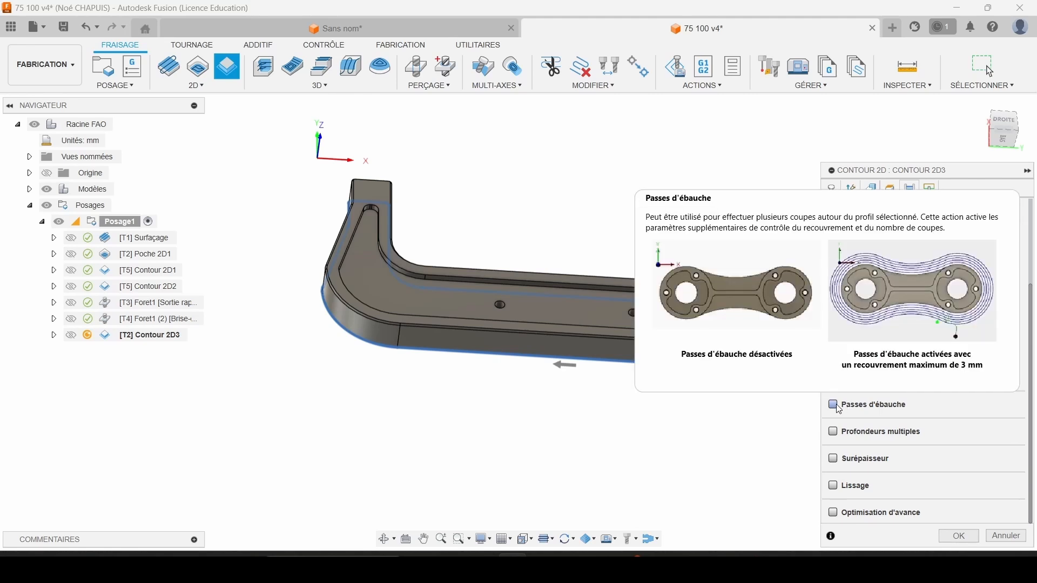
{"action": "left_click", "coordinate": [834, 432]}
{"action": "left_click", "coordinate": [978, 450]}
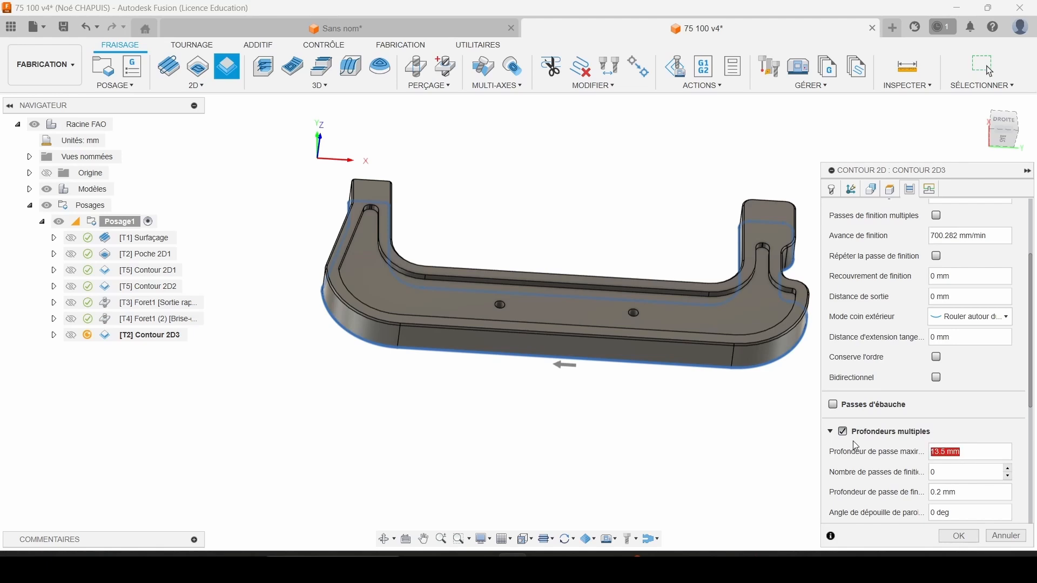
{"action": "scroll", "coordinate": [855, 445], "scroll_direction": "down", "scroll_amount": 5}
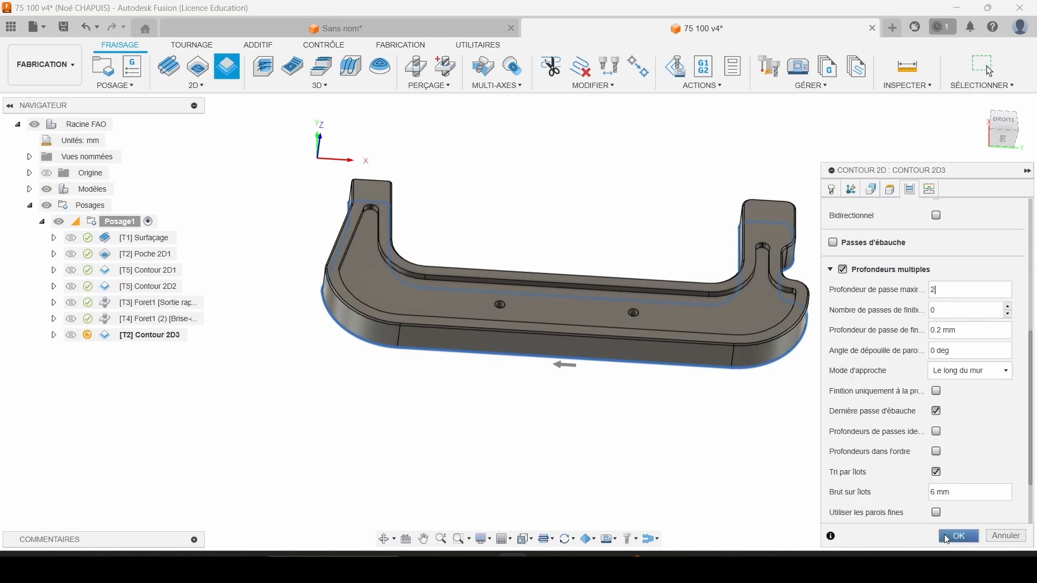
Set the horizontal lead-in radius to 6 mm and generate the Contour 2D3 toolpath.
{"action": "scroll", "coordinate": [935, 215], "scroll_direction": "down", "scroll_amount": 10}
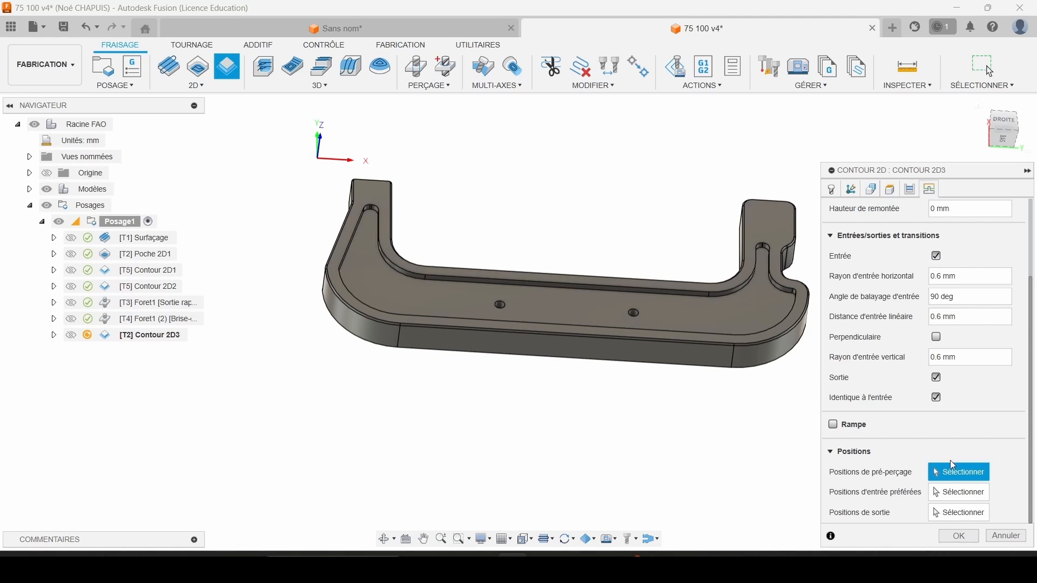
{"action": "left_click", "coordinate": [967, 276]}
{"action": "type", "text": "6"}
{"action": "scroll", "coordinate": [940, 465], "scroll_direction": "up", "scroll_amount": 2}
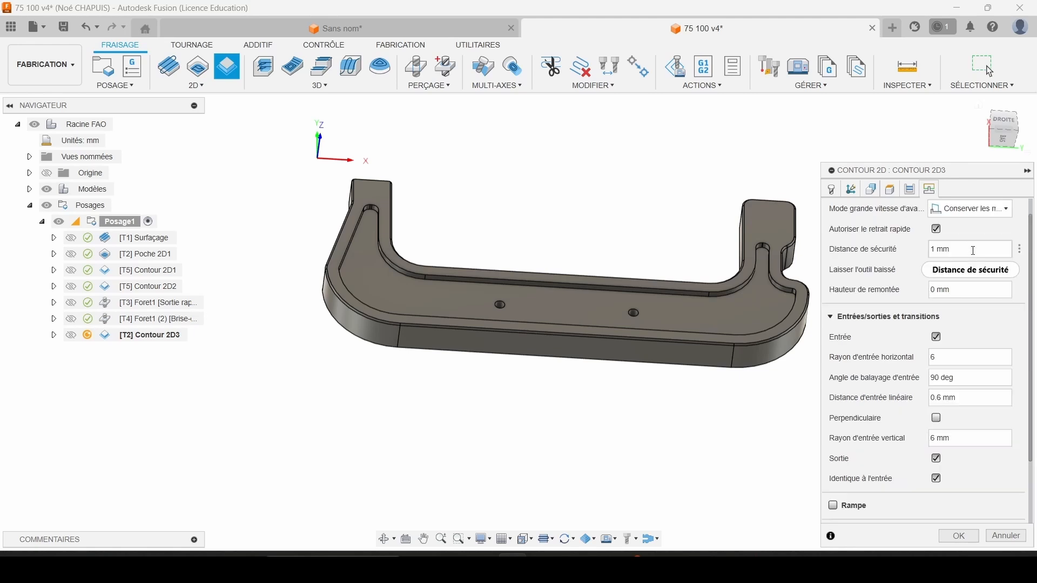
{"action": "left_click", "coordinate": [958, 537]}
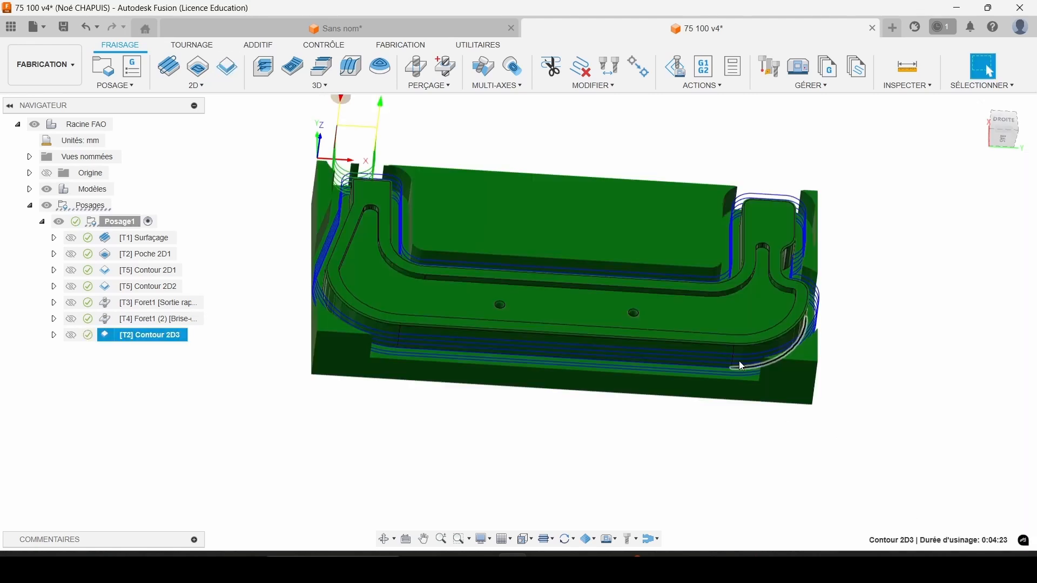
Inspect the lead-in of Contour 2D3, start its simulation and advance through the first cutting moves.
{"action": "scroll", "coordinate": [652, 274], "scroll_direction": "up", "scroll_amount": 5}
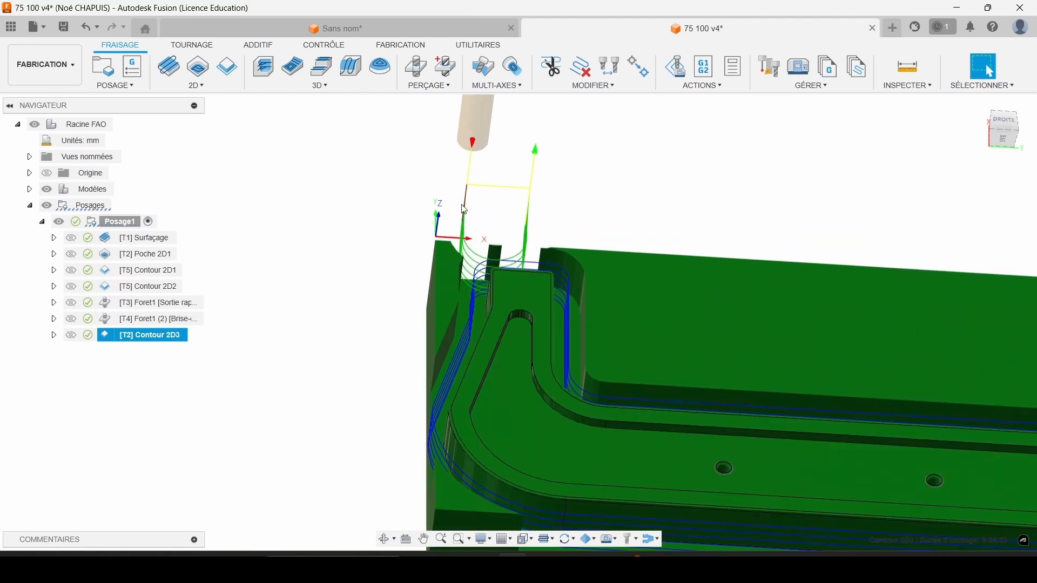
{"action": "scroll", "coordinate": [464, 209], "scroll_direction": "down", "scroll_amount": 4}
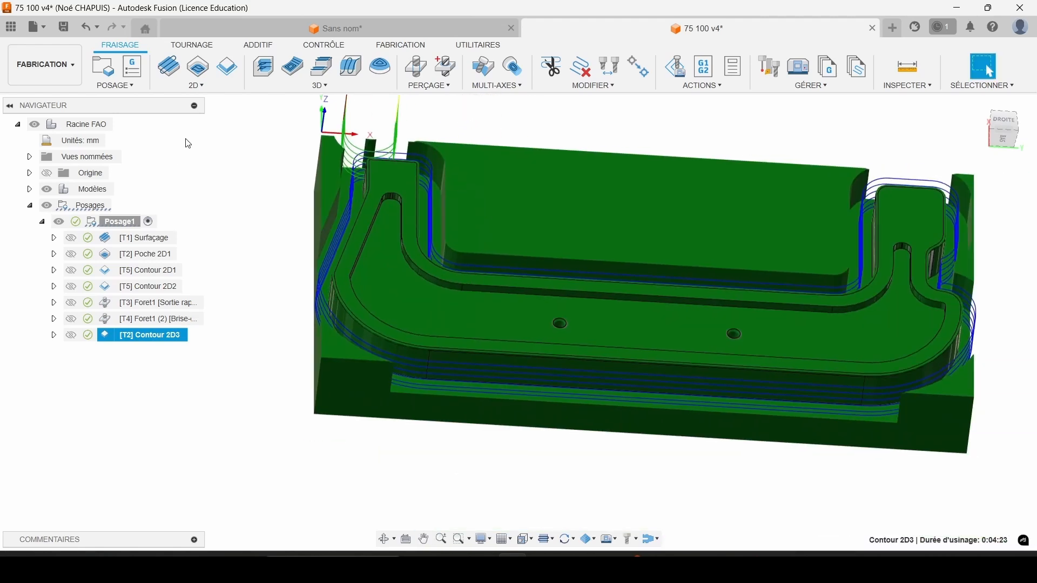
{"action": "right_click", "coordinate": [156, 335]}
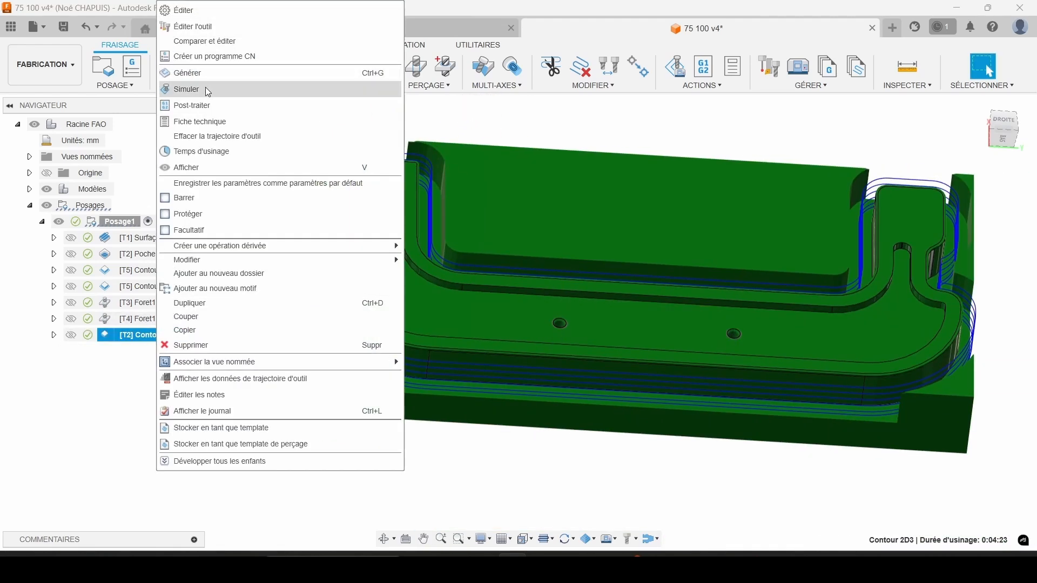
{"action": "left_click", "coordinate": [206, 88]}
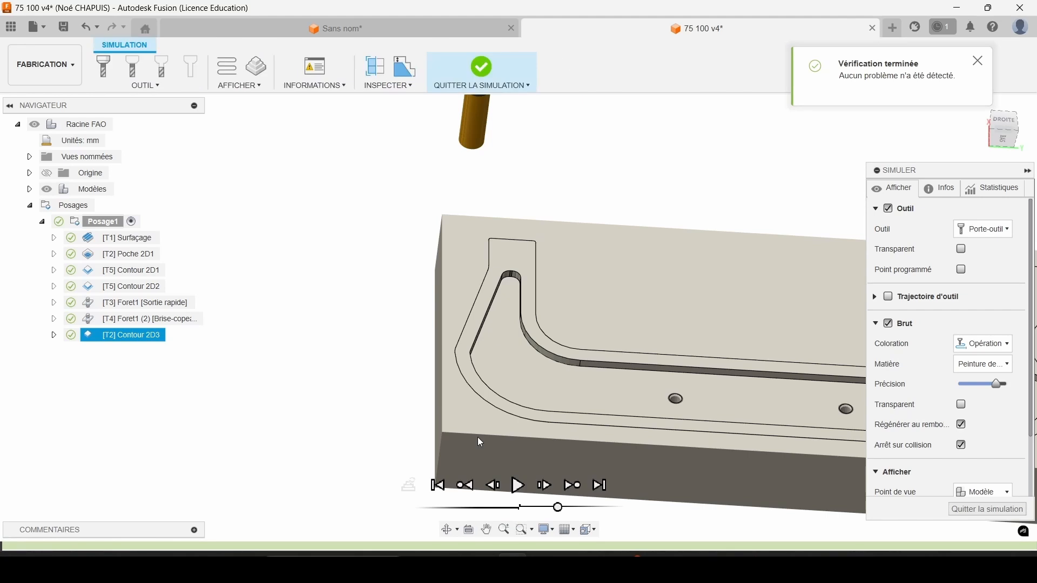
{"action": "left_click", "coordinate": [544, 486]}
{"action": "left_click", "coordinate": [544, 486]}
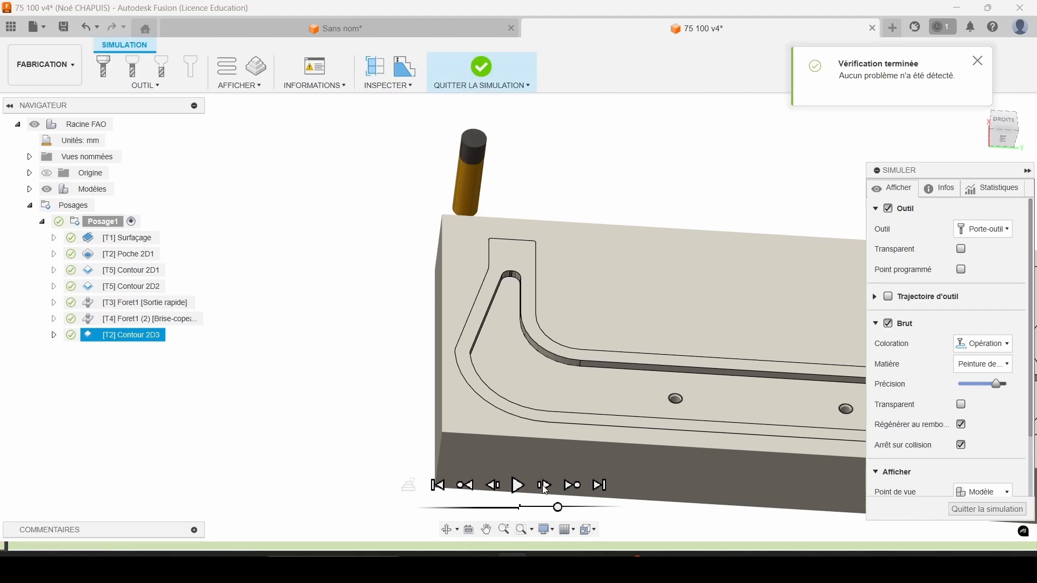
{"action": "left_click", "coordinate": [544, 486]}
{"action": "left_click", "coordinate": [544, 486]}
{"action": "left_click", "coordinate": [544, 486]}
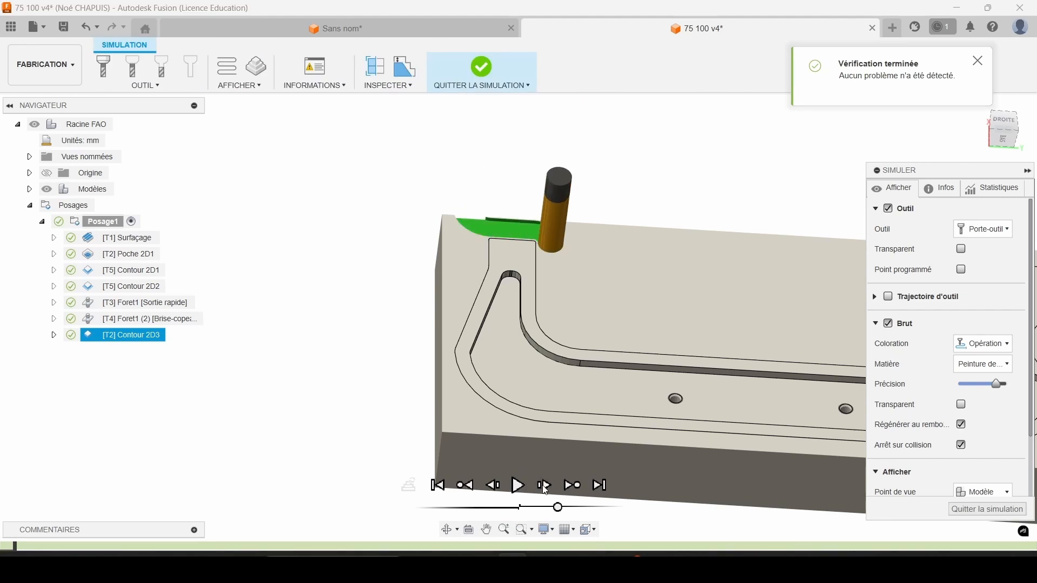
{"action": "left_click", "coordinate": [544, 486]}
{"action": "left_click", "coordinate": [545, 486]}
{"action": "left_click", "coordinate": [544, 486]}
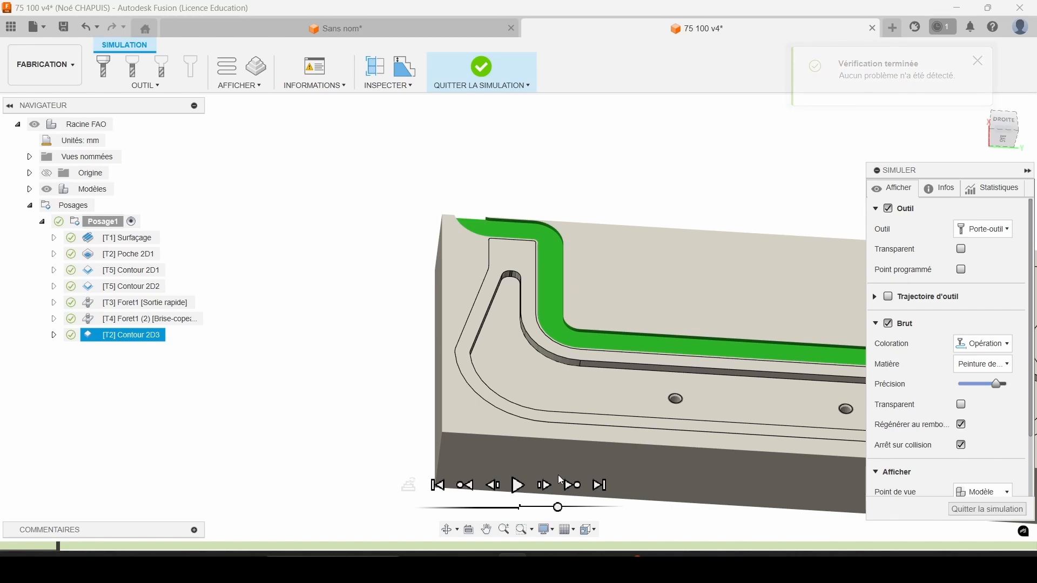
Play the rest of the outer contour simulation around the whole frame and exit the simulation.
{"action": "scroll", "coordinate": [559, 480], "scroll_direction": "down", "scroll_amount": 1}
{"action": "middle_click_drag", "start_coordinate": [558, 479], "coordinate": [159, 424]}
{"action": "left_click", "coordinate": [514, 489]}
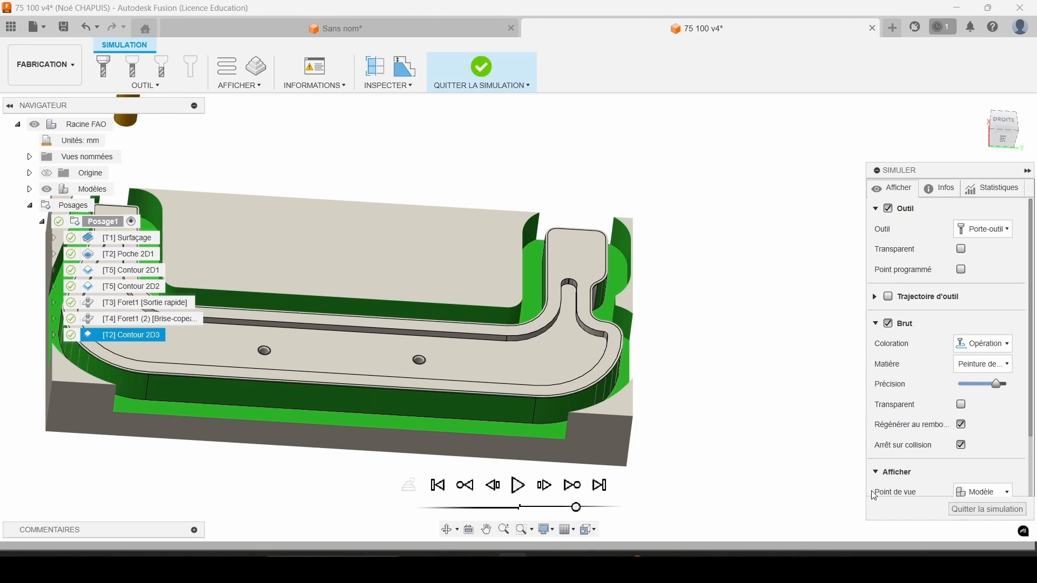
{"action": "left_click", "coordinate": [964, 509]}
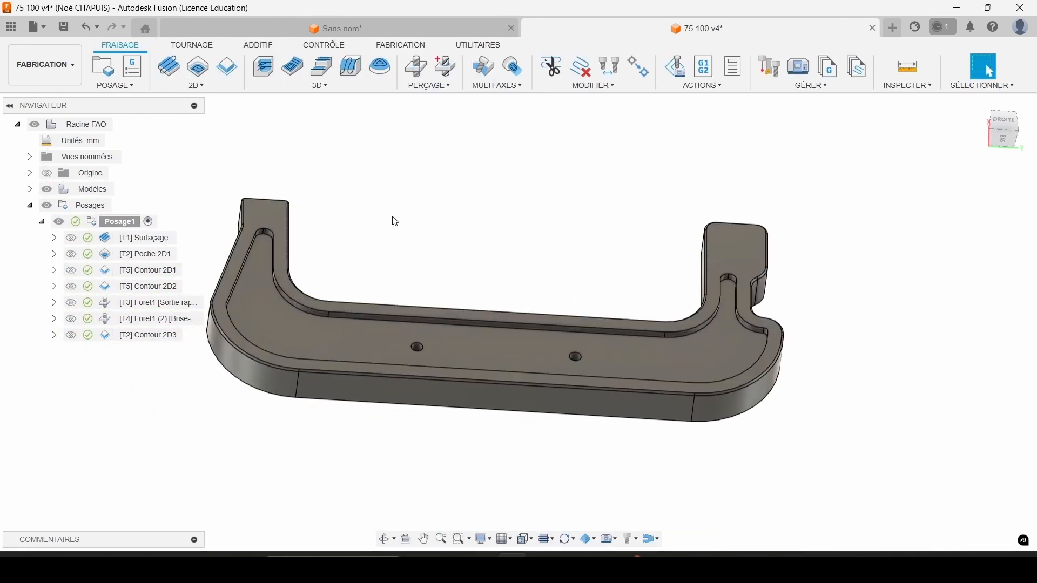
Examine the frame's top edges and create a new 2D chamfer operation.
{"action": "scroll", "coordinate": [728, 231], "scroll_direction": "up", "scroll_amount": 6}
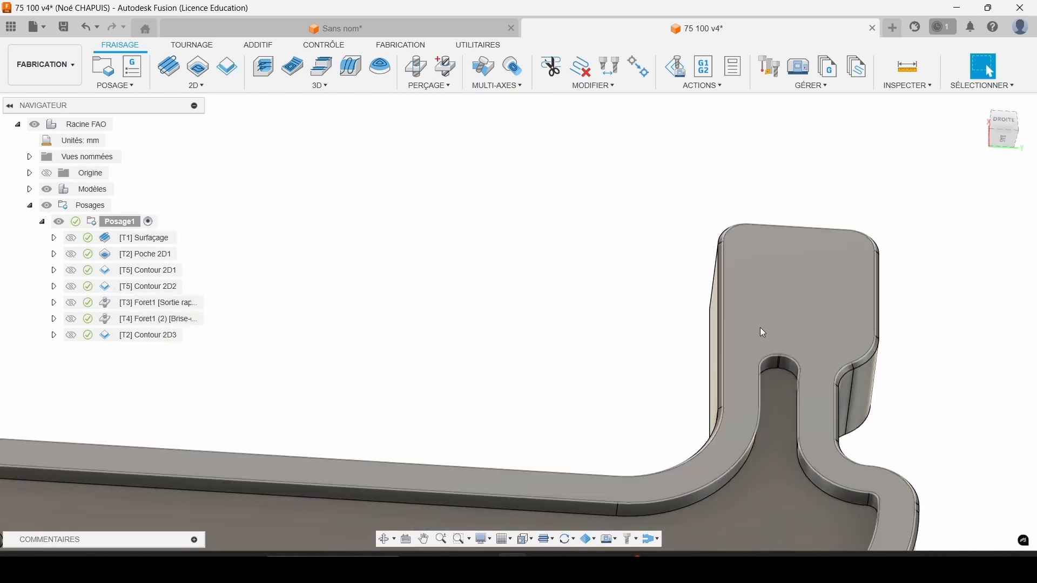
{"action": "middle_click_drag", "start_coordinate": [749, 289], "coordinate": [724, 201]}
{"action": "scroll", "coordinate": [725, 202], "scroll_direction": "down", "scroll_amount": 5}
{"action": "middle_click_drag", "start_coordinate": [743, 304], "coordinate": [832, 257]}
{"action": "key", "text": "Escape"}
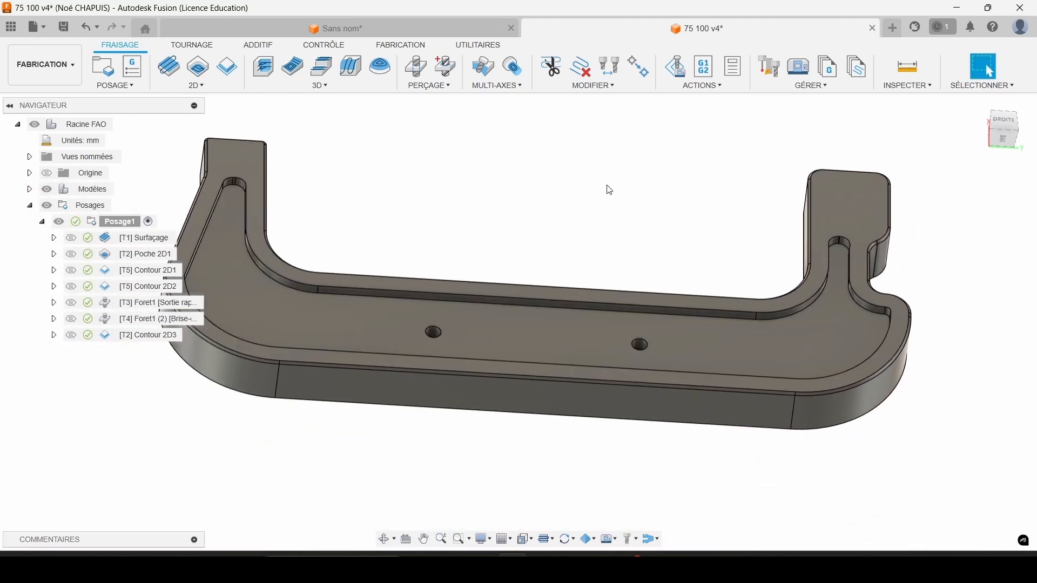
{"action": "left_click", "coordinate": [197, 85]}
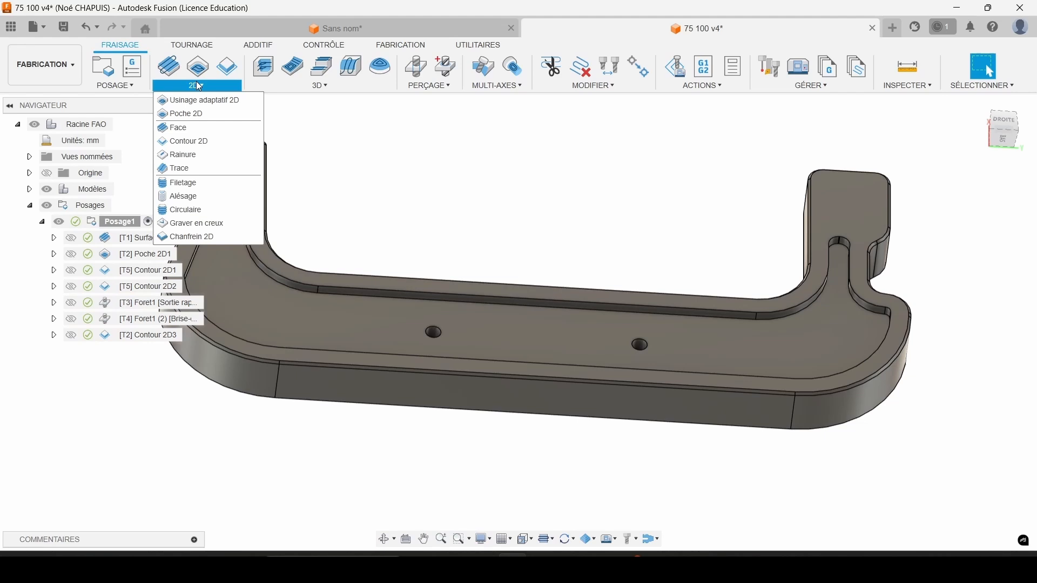
{"action": "left_click", "coordinate": [201, 238]}
{"action": "middle_click_drag", "start_coordinate": [393, 167], "coordinate": [590, 185]}
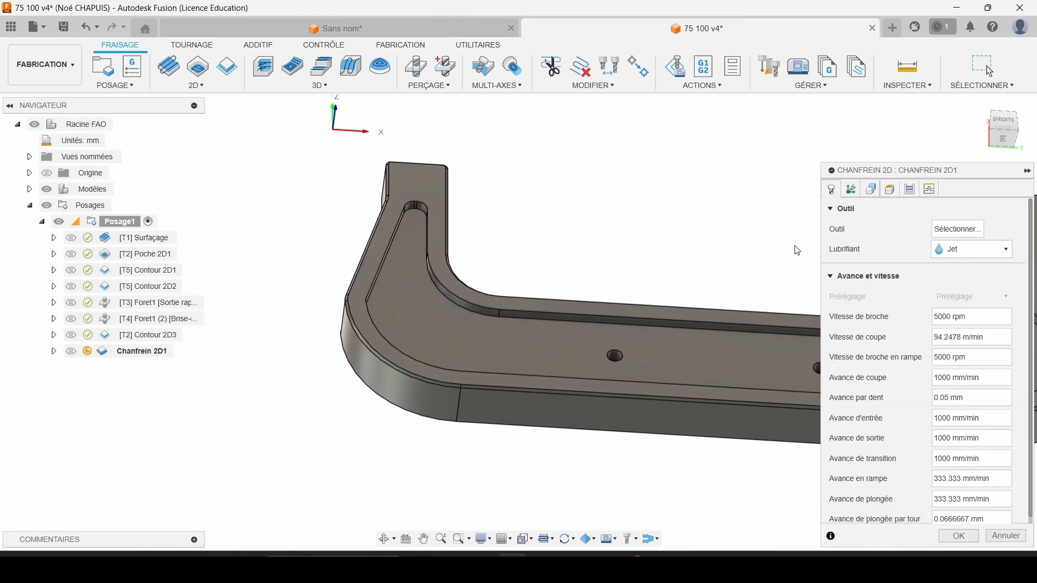
Add a new chamfer mill to the 75 100 v4 tool library and start filling in its description.
{"action": "left_click", "coordinate": [937, 230]}
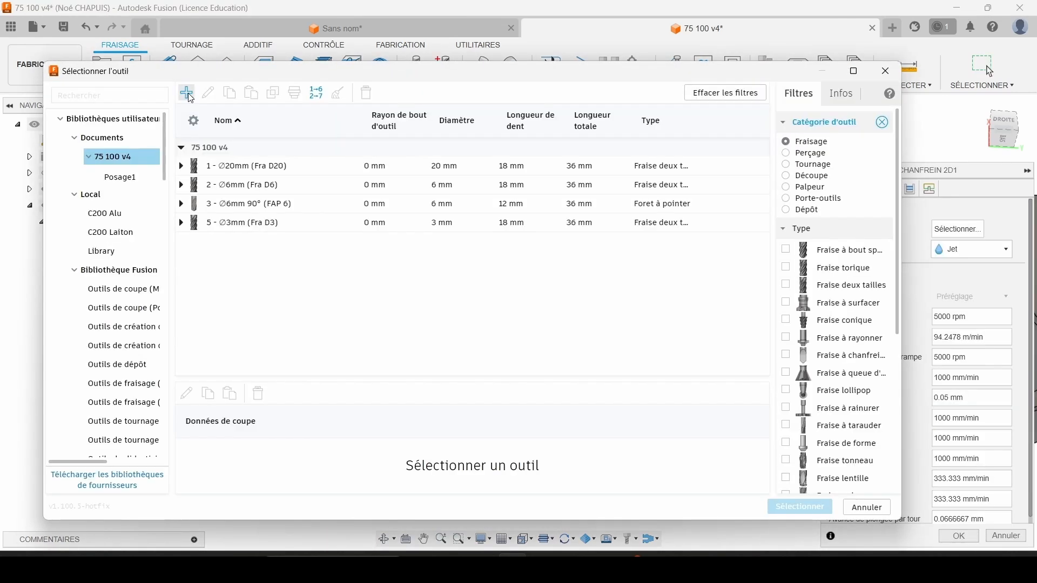
{"action": "left_click", "coordinate": [186, 93]}
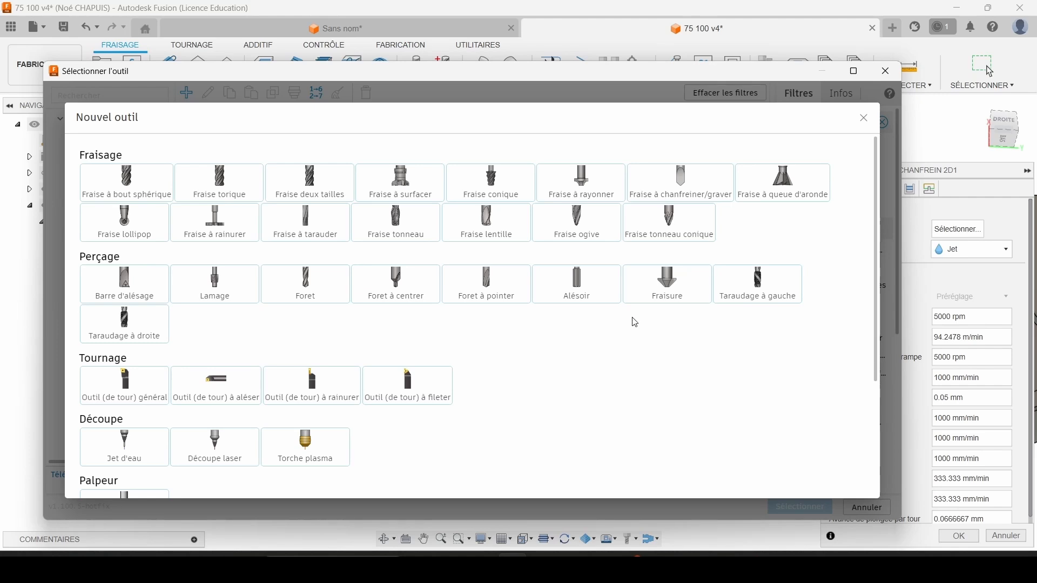
{"action": "left_click", "coordinate": [663, 187]}
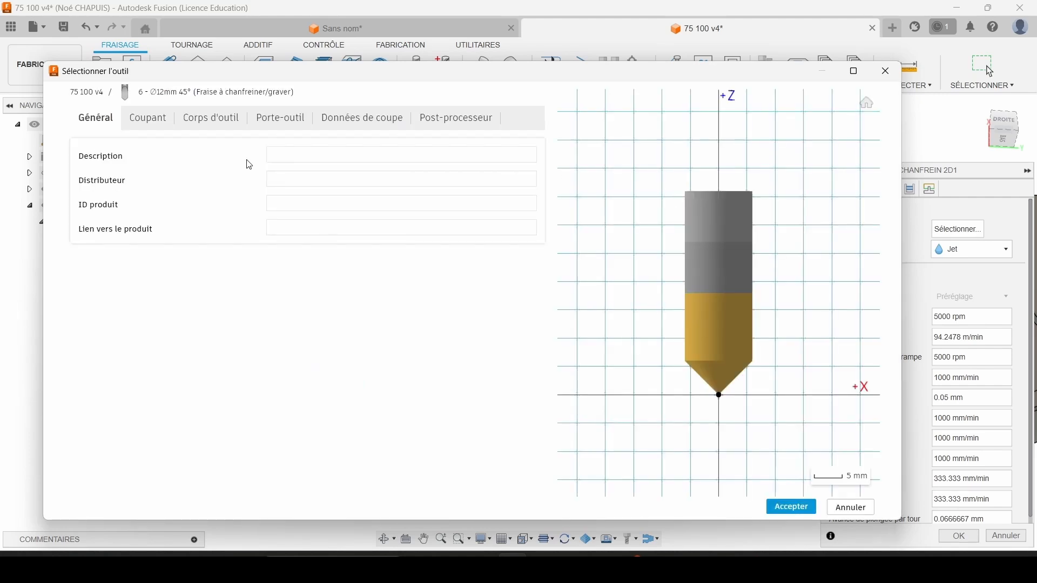
{"action": "left_click", "coordinate": [290, 154]}
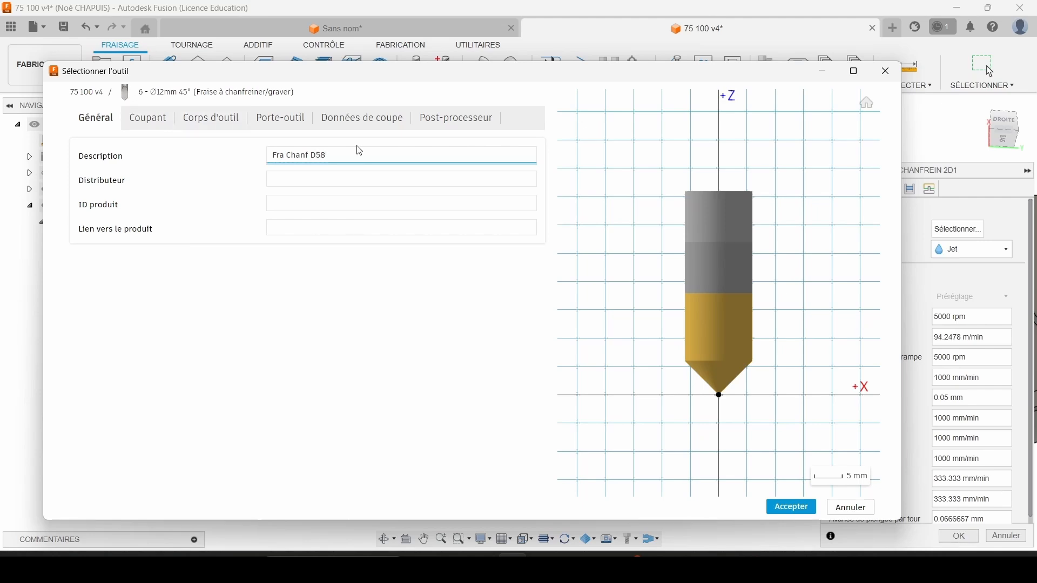
Set the new chamfer mill's diameter to 8 mm and check its taper and included angles.
{"action": "left_click", "coordinate": [140, 122]}
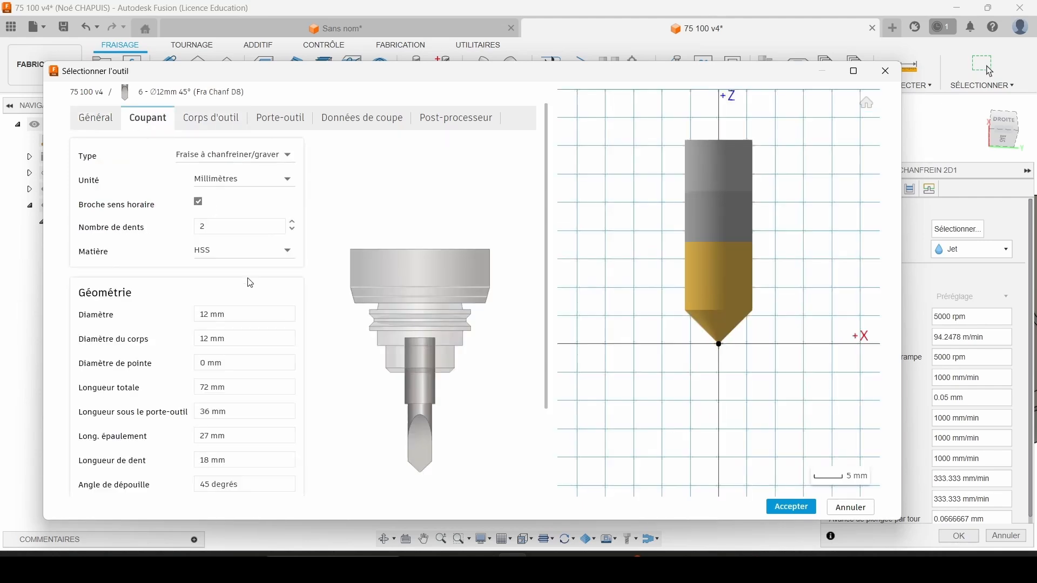
{"action": "left_click", "coordinate": [242, 320]}
{"action": "key", "text": "Tab"}
{"action": "key", "text": "Tab"}
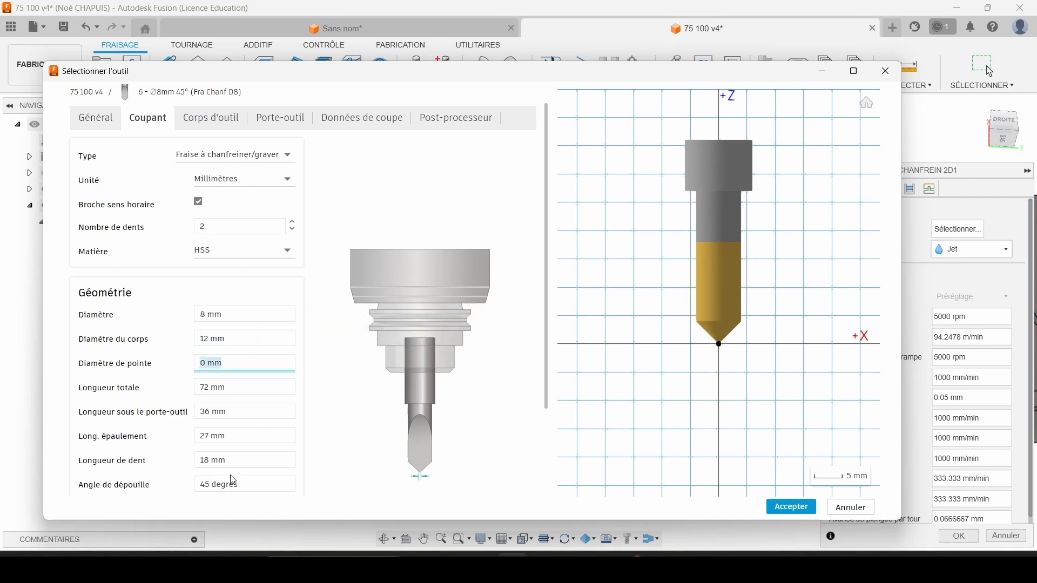
{"action": "left_click_drag", "start_coordinate": [232, 483], "coordinate": [207, 486]}
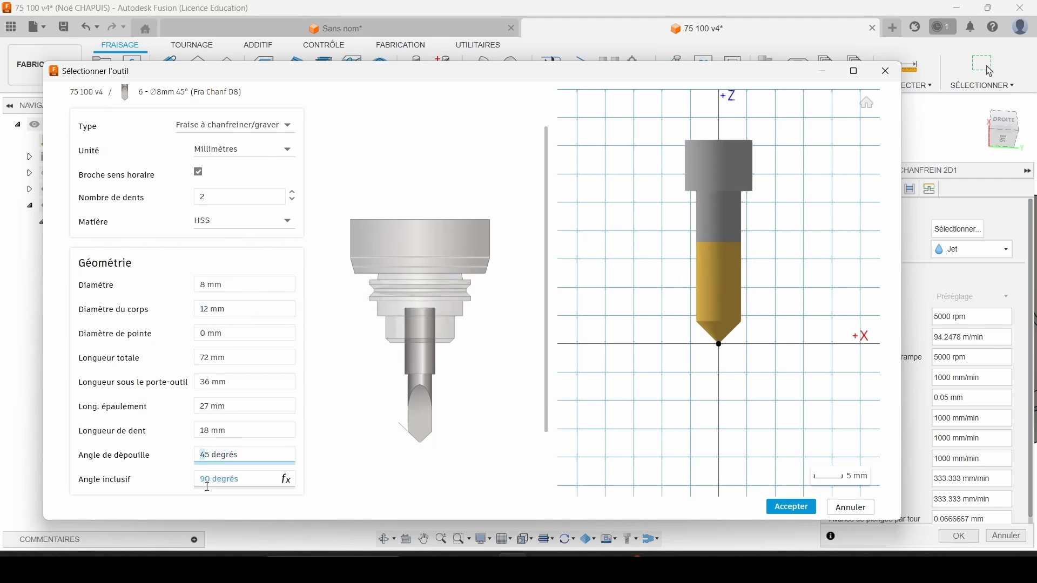
{"action": "left_click", "coordinate": [246, 477]}
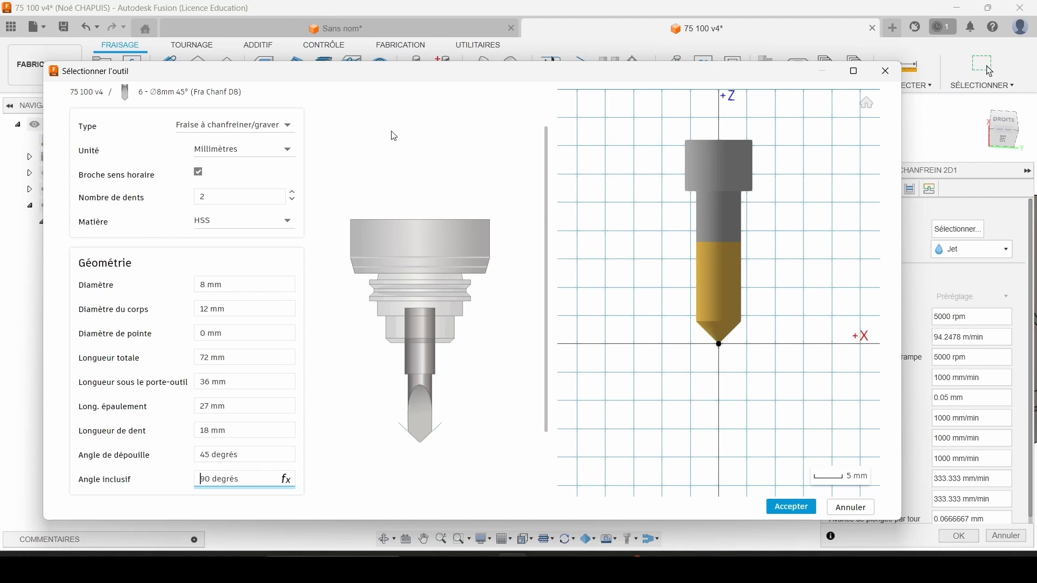
{"action": "scroll", "coordinate": [359, 212], "scroll_direction": "up", "scroll_amount": 2}
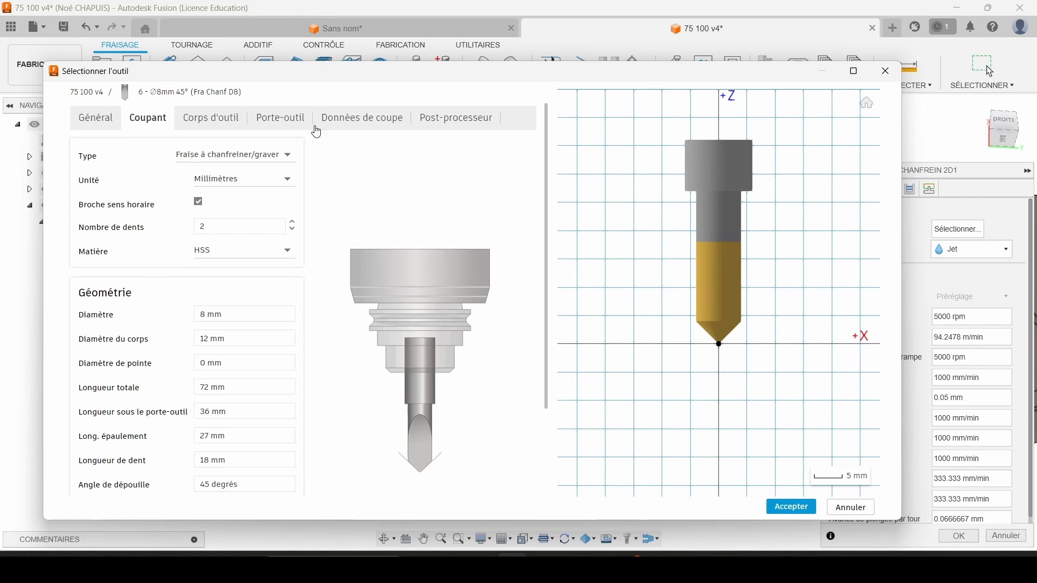
Give the chamfer mill a cutting speed of 150 m/min and 0.03 mm feed per tooth, check its tool number and accept it.
{"action": "left_click", "coordinate": [348, 127]}
{"action": "left_click", "coordinate": [491, 198]}
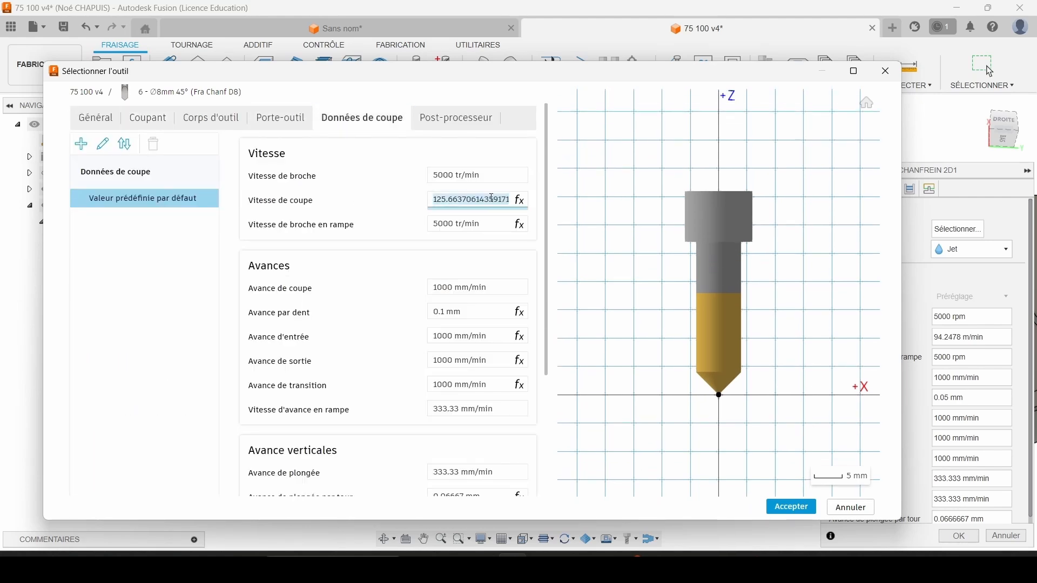
{"action": "type", "text": "15"}
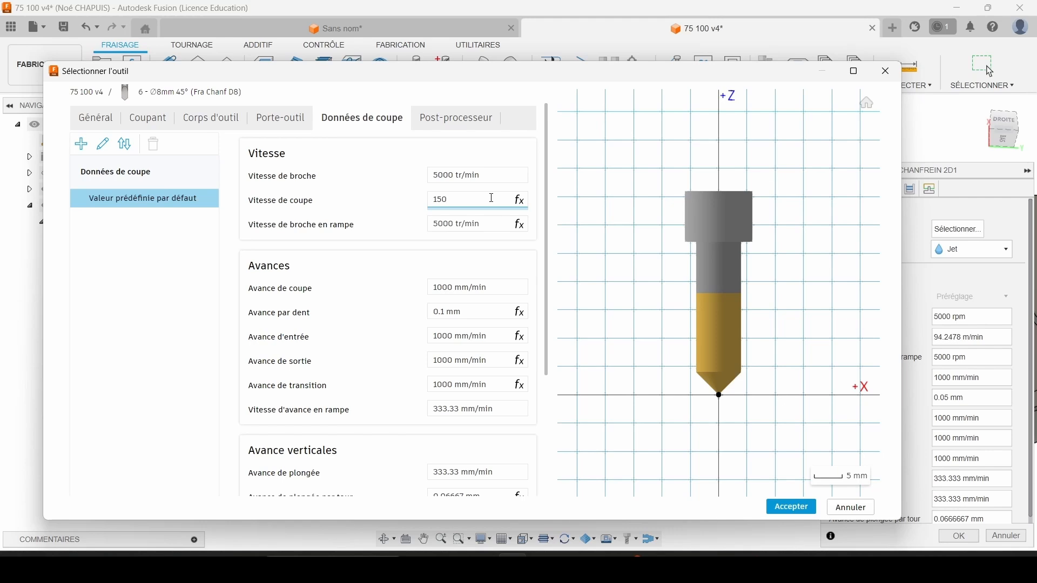
{"action": "type", "text": "0"}
{"action": "left_click", "coordinate": [471, 306]}
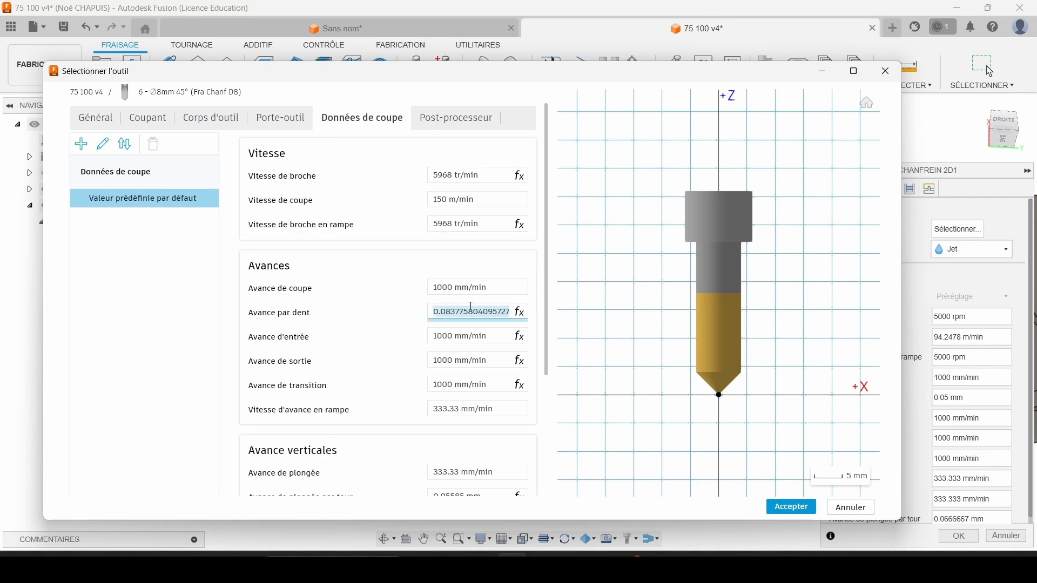
{"action": "type", "text": "0.03"}
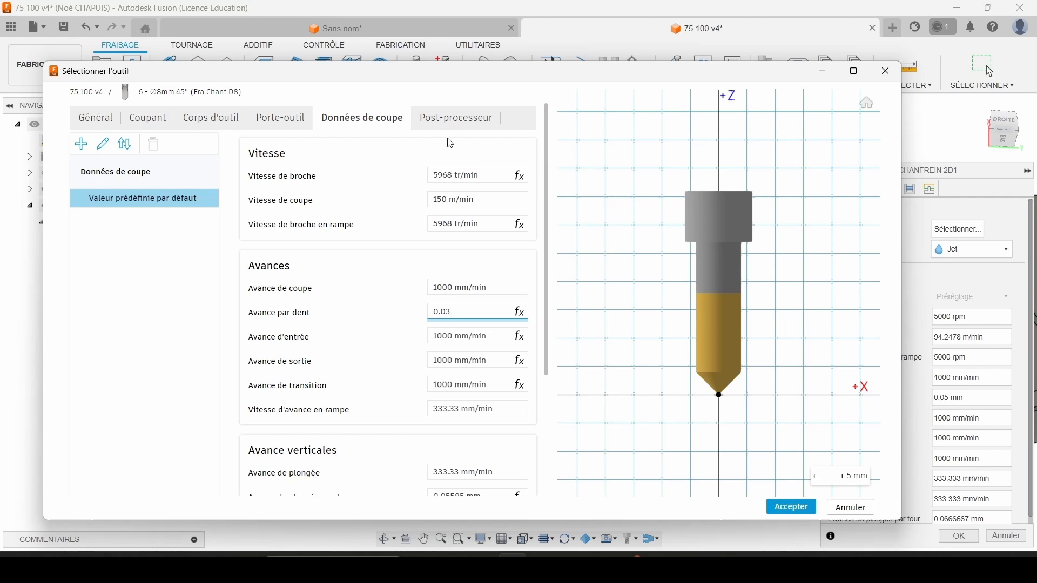
{"action": "left_click", "coordinate": [447, 122]}
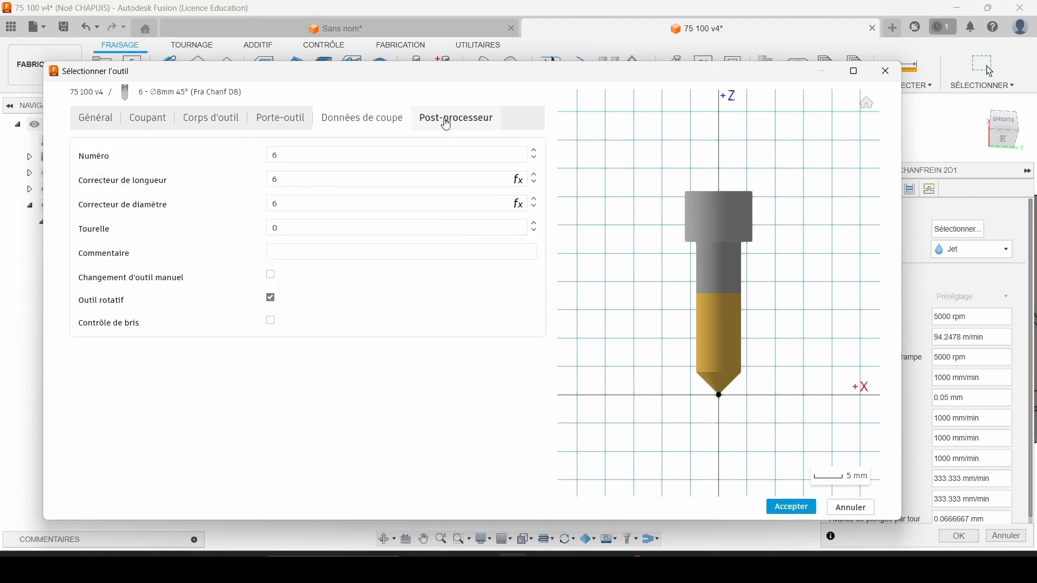
{"action": "left_click", "coordinate": [778, 509]}
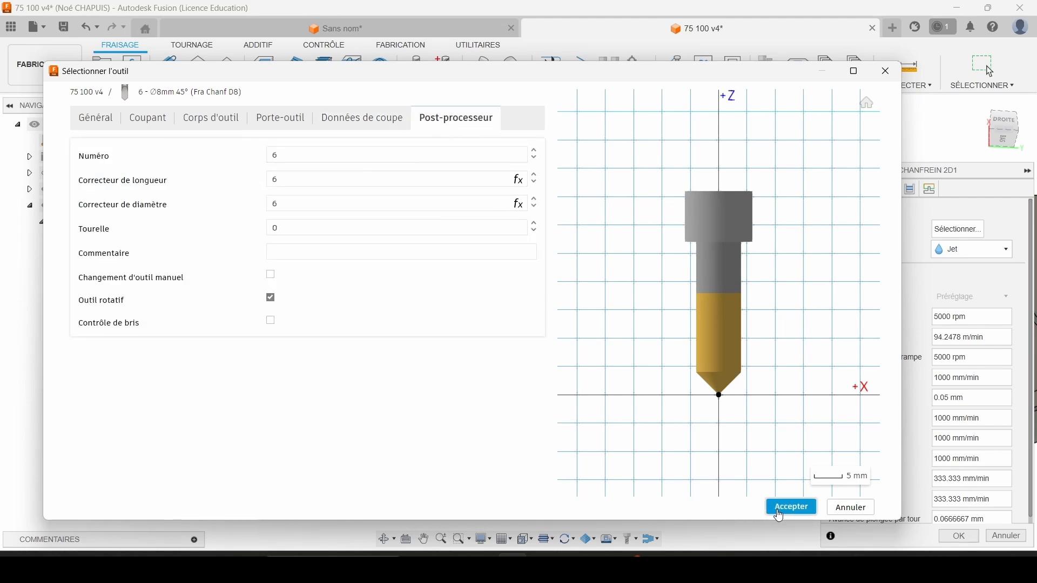
{"action": "left_click", "coordinate": [800, 507]}
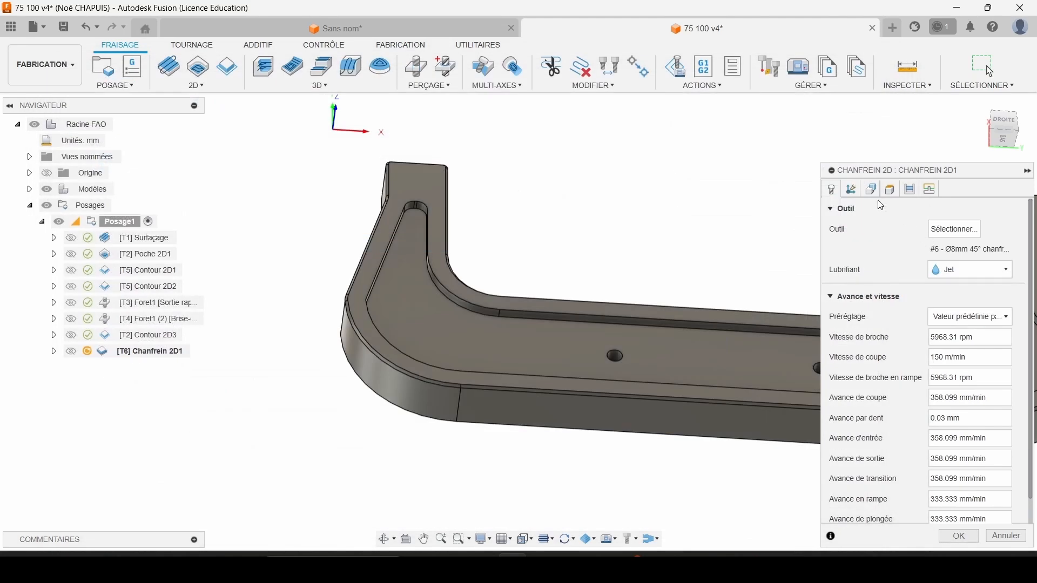
Select the frame's outer top edge as the chamfer contour, review the pass settings and generate the toolpath.
{"action": "left_click", "coordinate": [869, 196]}
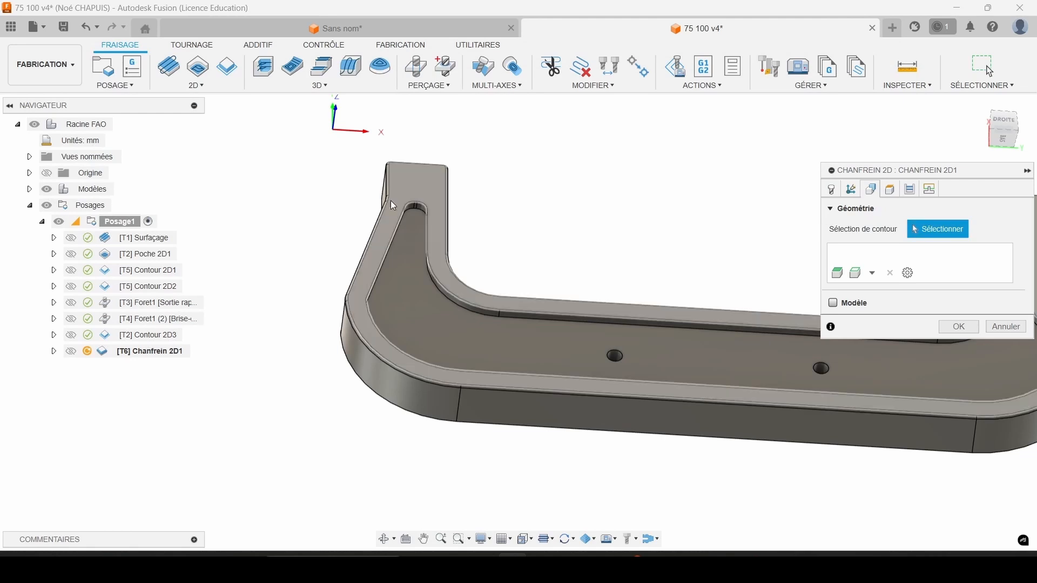
{"action": "scroll", "coordinate": [387, 166], "scroll_direction": "up", "scroll_amount": 5}
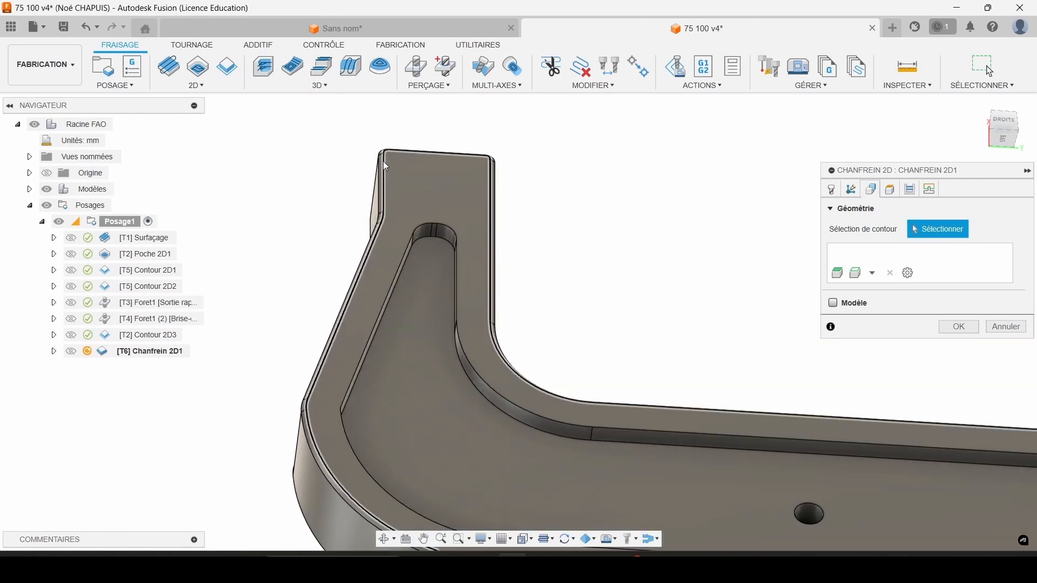
{"action": "left_click", "coordinate": [384, 162]}
{"action": "scroll", "coordinate": [527, 246], "scroll_direction": "down", "scroll_amount": 4}
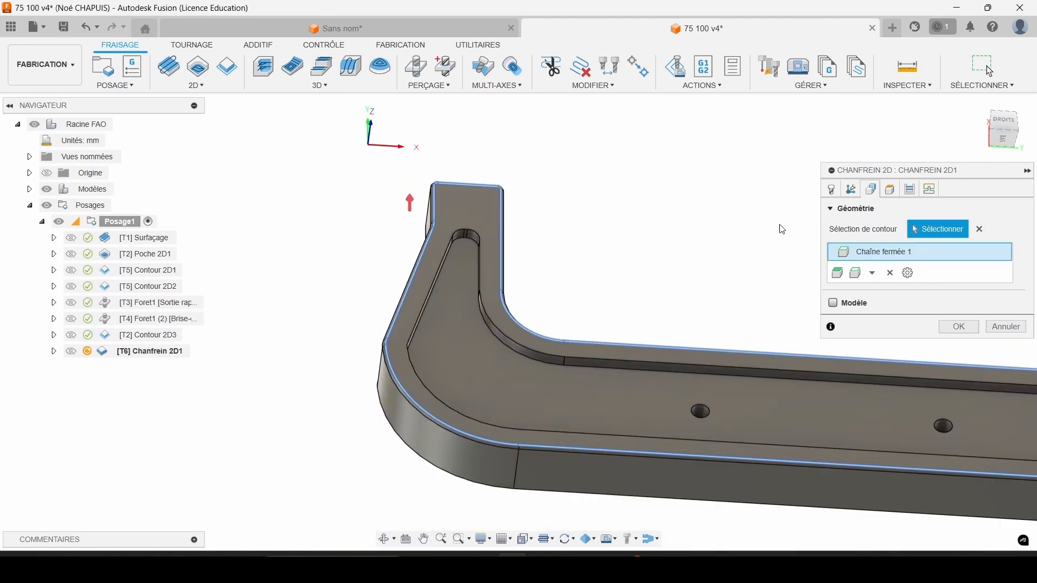
{"action": "left_click", "coordinate": [890, 191]}
{"action": "left_click", "coordinate": [910, 190]}
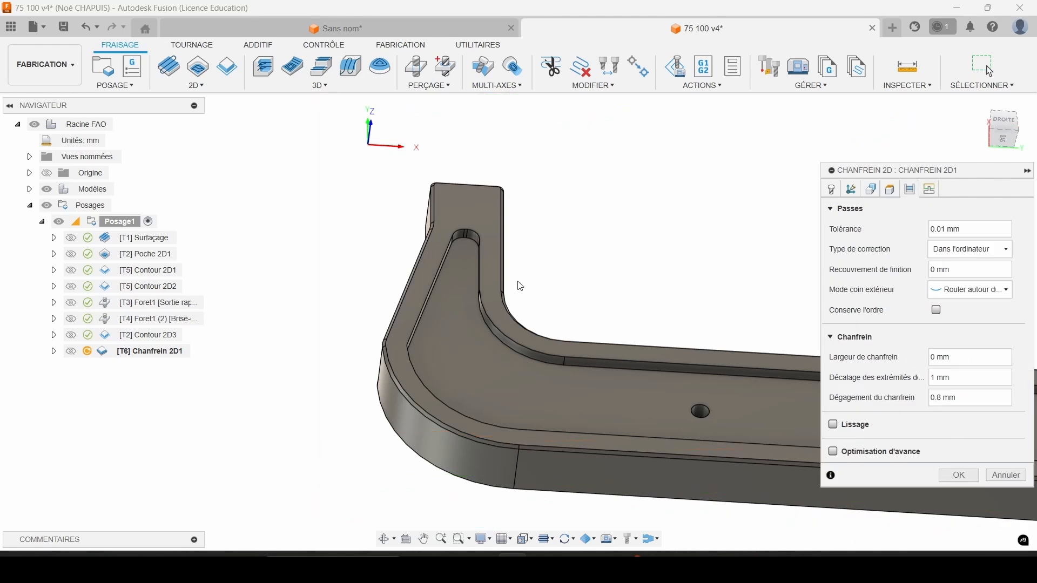
{"action": "left_click", "coordinate": [958, 476]}
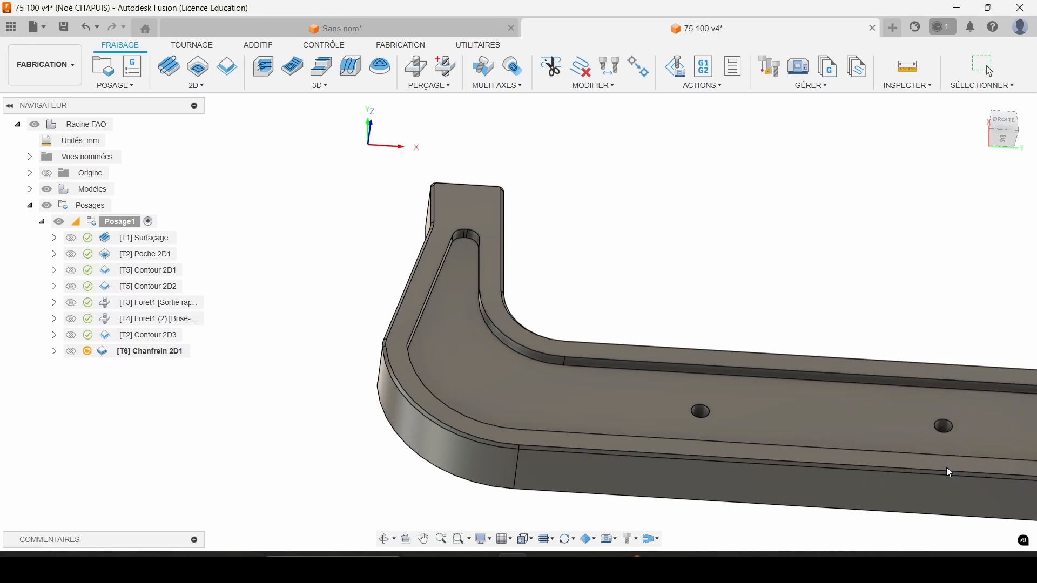
Simulate Chanfrein 2D1, watch the cutter follow the outer edge closely and exit the simulation.
{"action": "right_click", "coordinate": [163, 353]}
{"action": "left_click", "coordinate": [194, 88]}
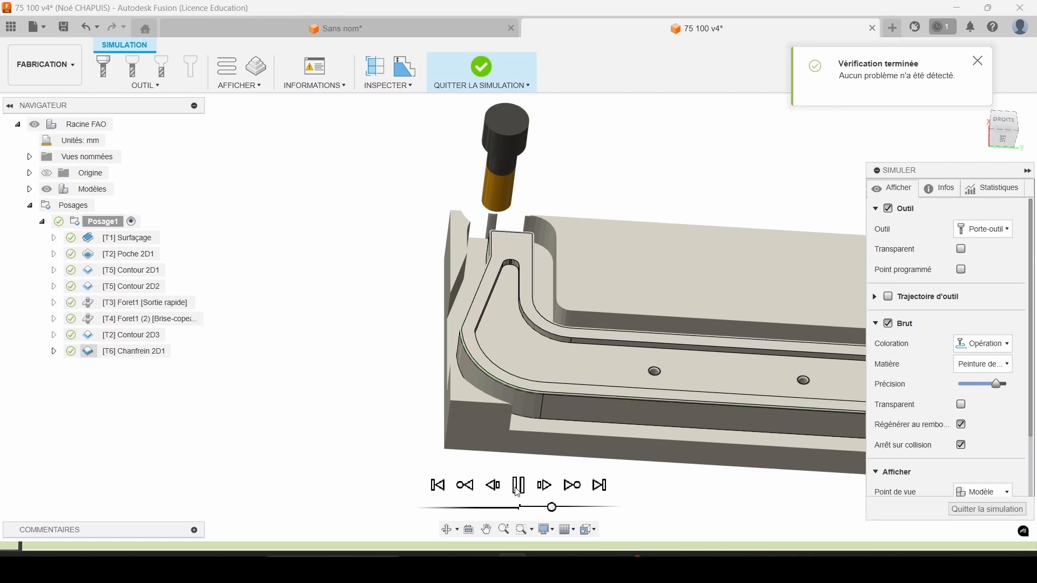
{"action": "scroll", "coordinate": [542, 340], "scroll_direction": "up", "scroll_amount": 4}
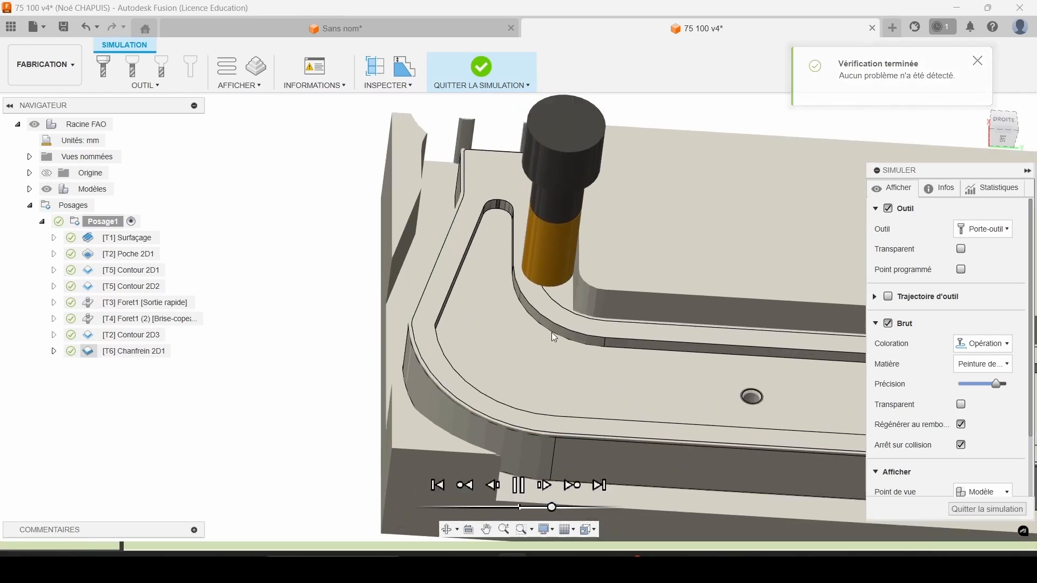
{"action": "left_click", "coordinate": [987, 509]}
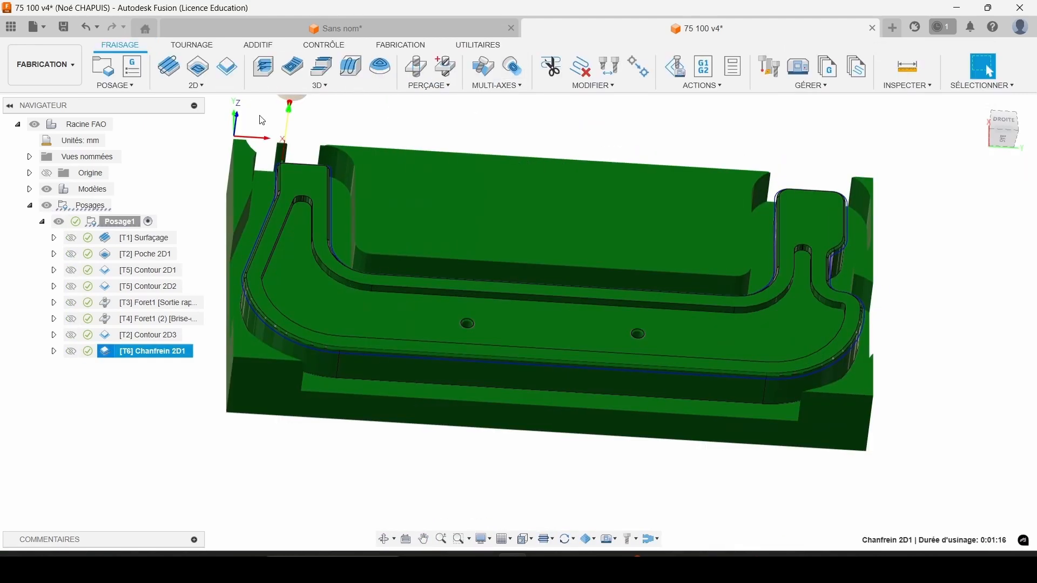
Create a second 2D chamfer along the closed upper edge of the pocket, entering 0.3 mm in the chamfer settings.
{"action": "left_click", "coordinate": [192, 85]}
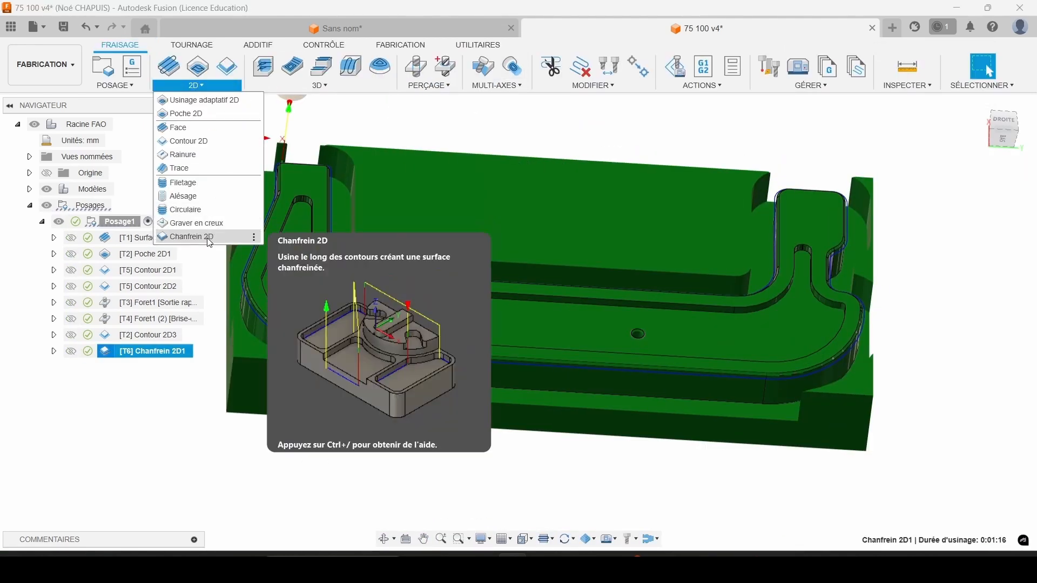
{"action": "left_click", "coordinate": [189, 237]}
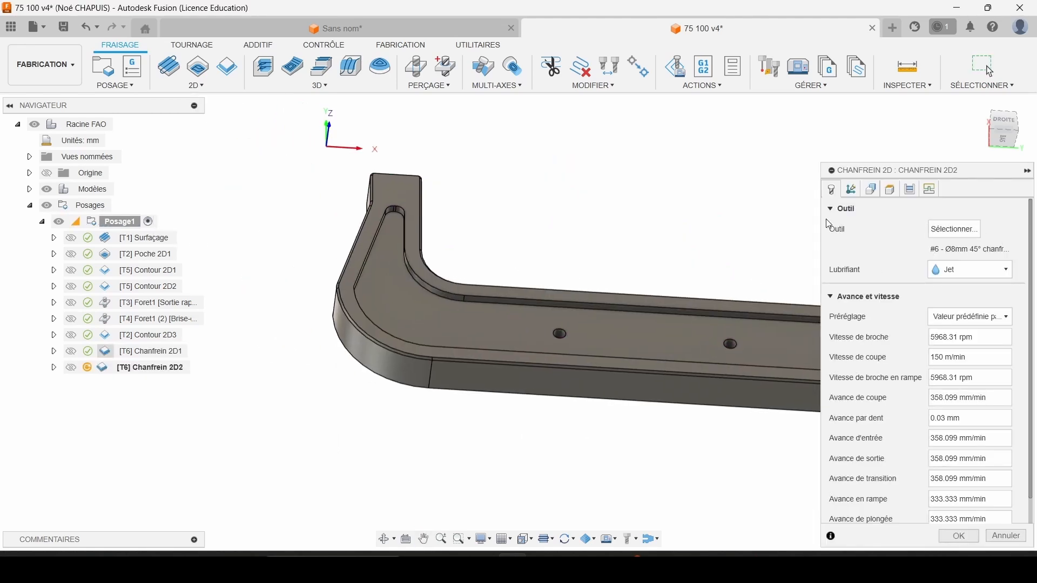
{"action": "left_click", "coordinate": [871, 189]}
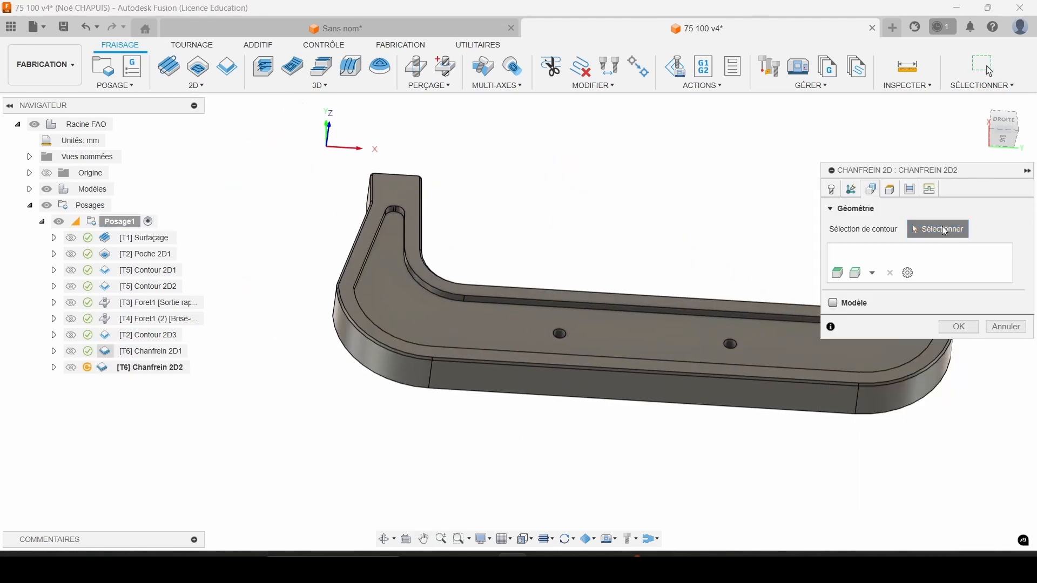
{"action": "left_click", "coordinate": [645, 307]}
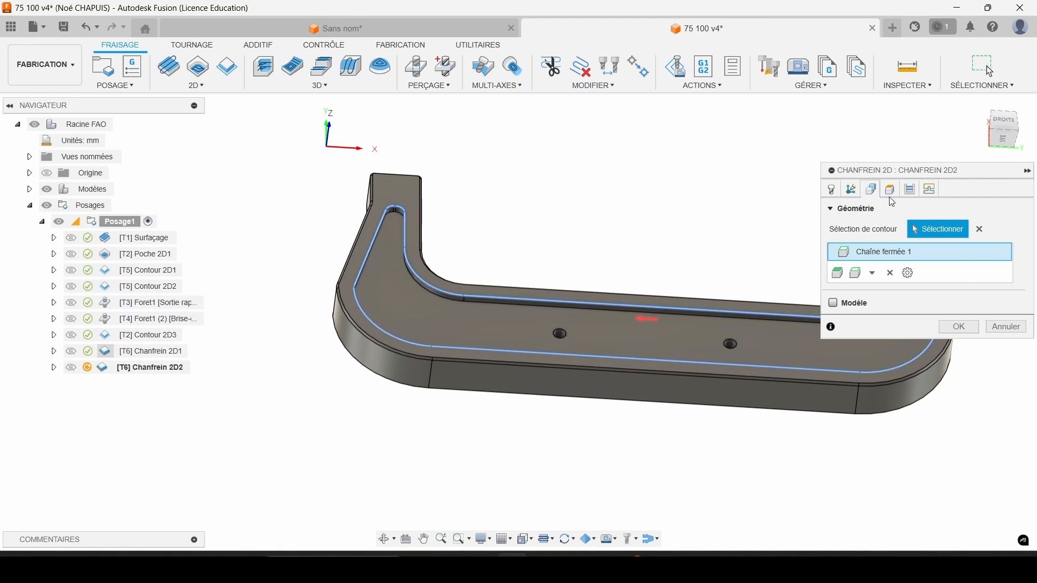
{"action": "left_click", "coordinate": [910, 189]}
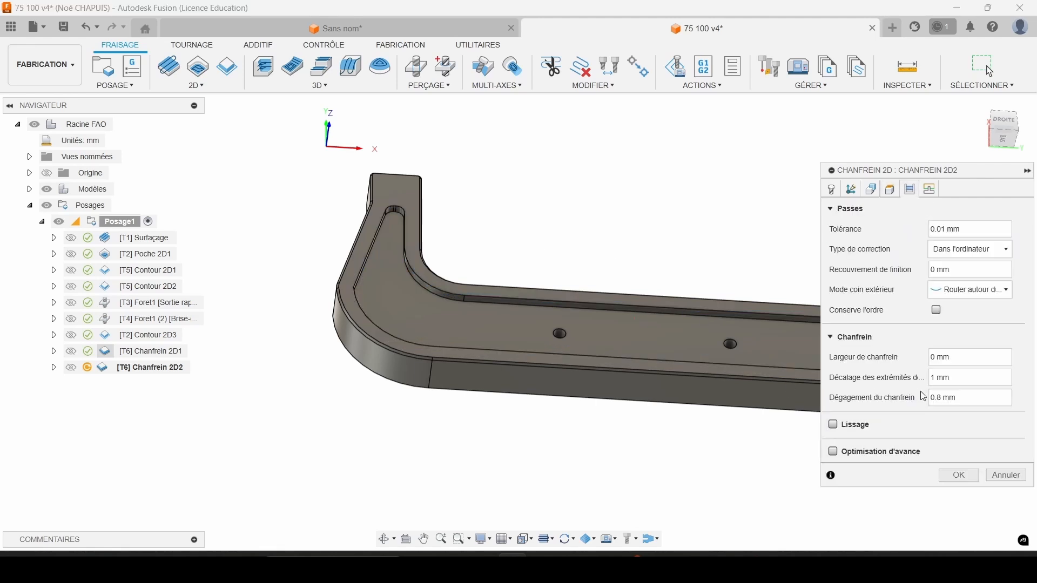
{"action": "type", "text": "0.3"}
{"action": "left_click", "coordinate": [959, 476]}
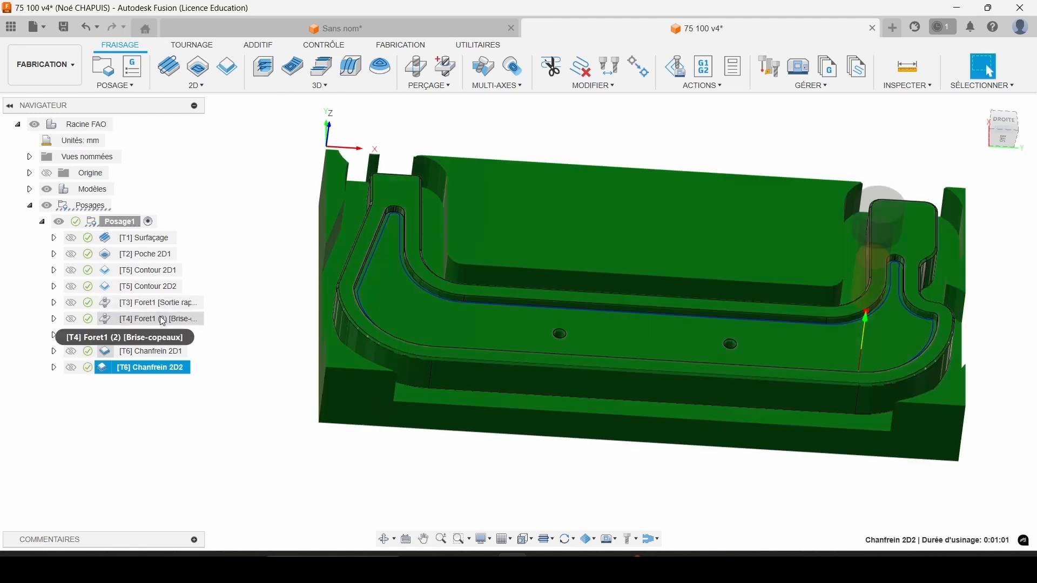
Select all nine operations from Surfaçage to Chanfrein 2D2 and start their combined simulation.
{"action": "scroll", "coordinate": [510, 226], "scroll_direction": "up", "scroll_amount": 1}
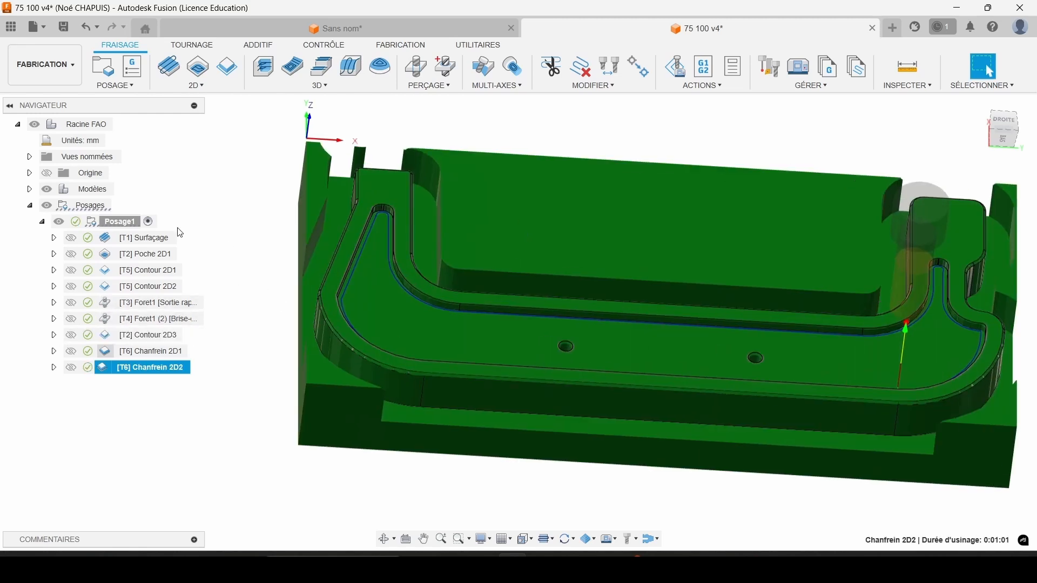
{"action": "left_click", "coordinate": [139, 238], "text": "ctrl"}
{"action": "left_click", "coordinate": [162, 351], "text": "ctrl"}
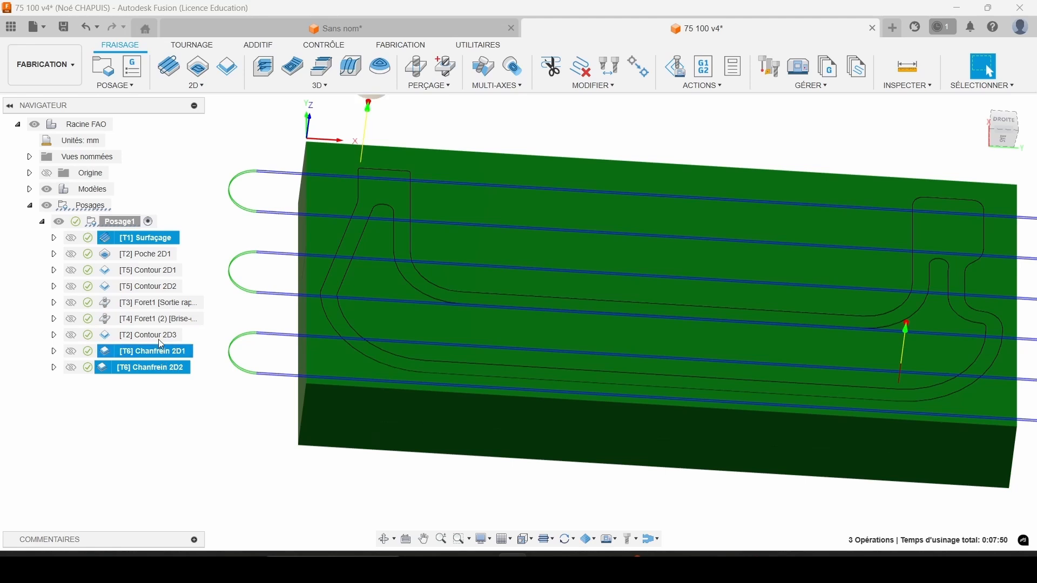
{"action": "left_click", "coordinate": [158, 335], "text": "ctrl"}
{"action": "left_click", "coordinate": [159, 319], "text": "ctrl"}
{"action": "left_click", "coordinate": [156, 302], "text": "ctrl"}
{"action": "left_click", "coordinate": [152, 286], "text": "ctrl"}
{"action": "left_click", "coordinate": [148, 271], "text": "ctrl"}
{"action": "left_click", "coordinate": [146, 254], "text": "ctrl"}
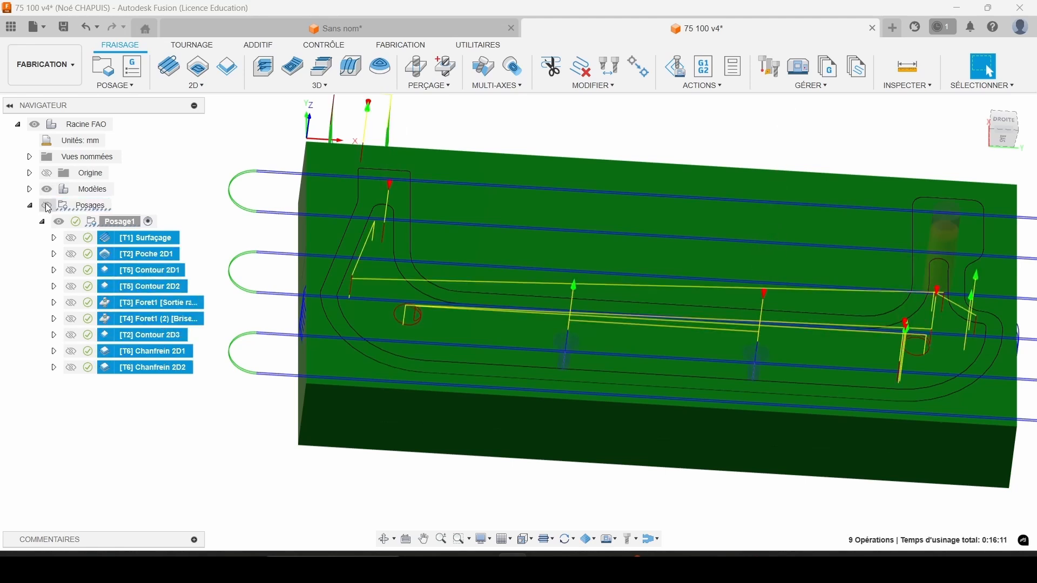
{"action": "right_click", "coordinate": [120, 239]}
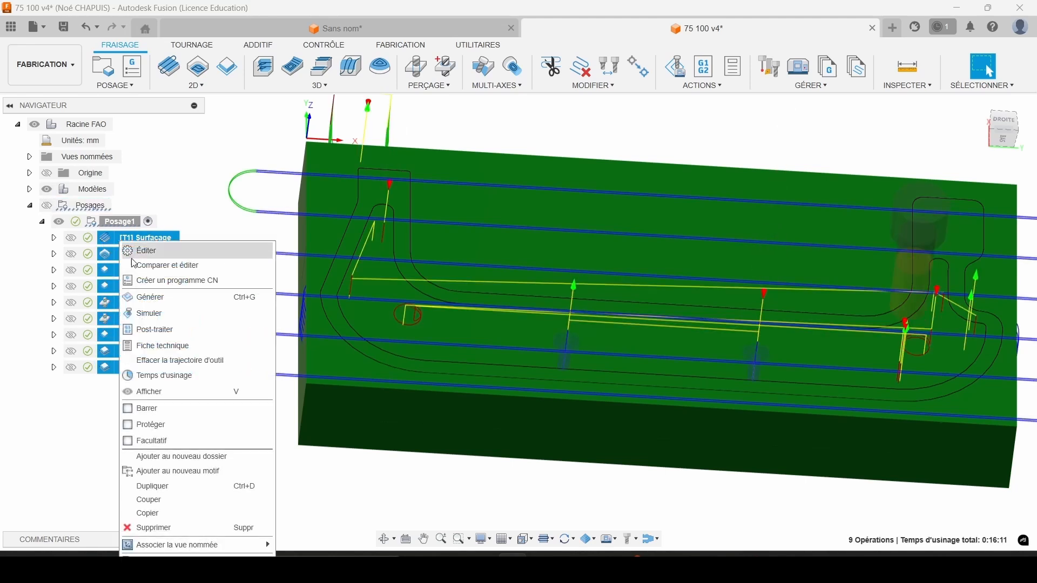
{"action": "left_click", "coordinate": [158, 314]}
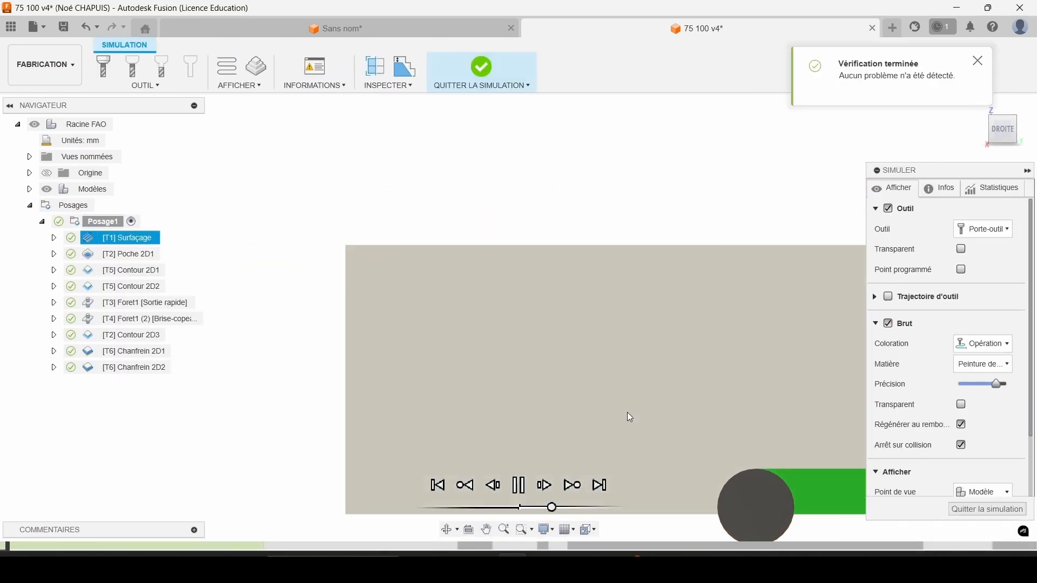
Play the complete machining simulation at increased speed from an angled view and inspect the finished frame.
{"action": "middle_click_drag", "start_coordinate": [627, 412], "coordinate": [576, 257]}
{"action": "scroll", "coordinate": [621, 292], "scroll_direction": "down", "scroll_amount": 1}
{"action": "middle_click_drag", "start_coordinate": [629, 296], "coordinate": [593, 300]}
{"action": "left_click_drag", "start_coordinate": [551, 508], "coordinate": [565, 508]}
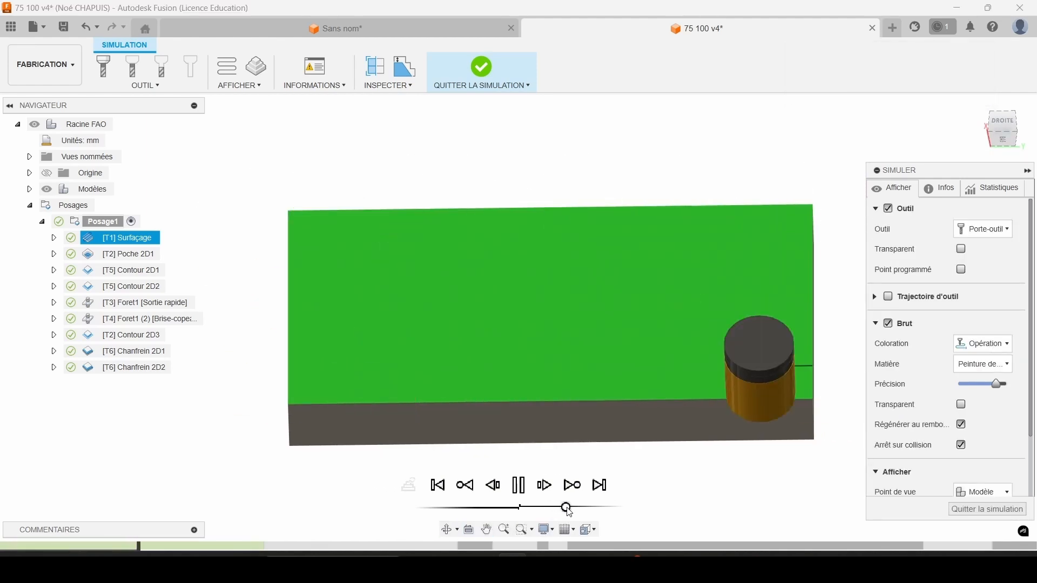
{"action": "left_click_drag", "start_coordinate": [568, 510], "coordinate": [572, 512]}
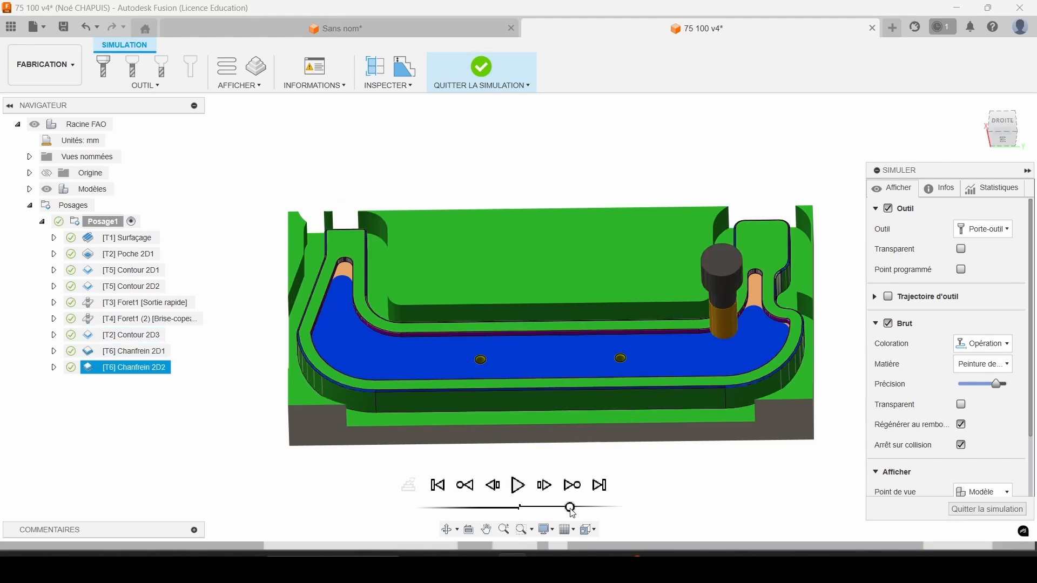
{"action": "scroll", "coordinate": [562, 323], "scroll_direction": "down", "scroll_amount": 3}
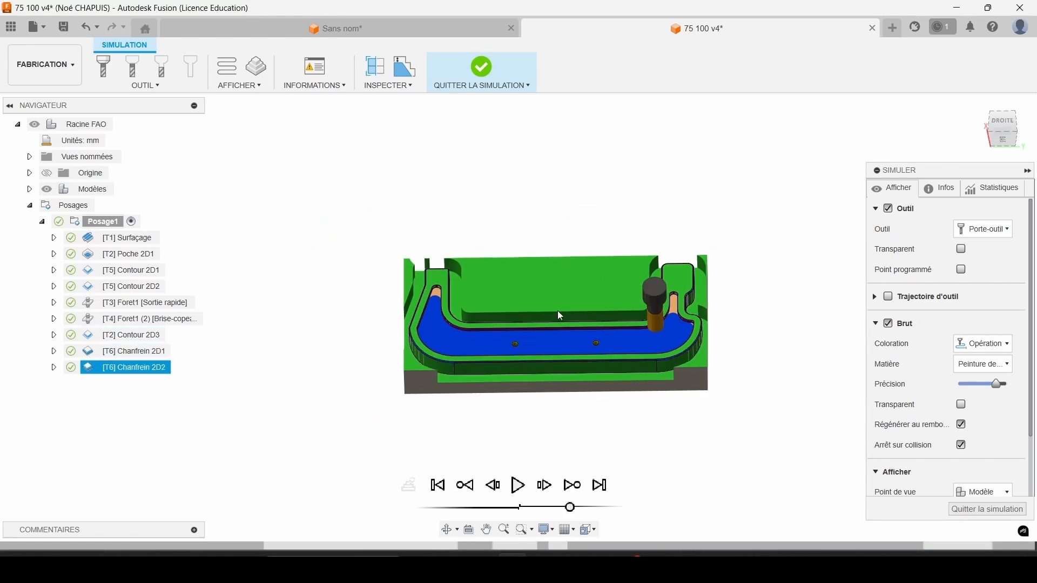
{"action": "middle_click_drag", "start_coordinate": [557, 310], "coordinate": [569, 218], "text": "shift"}
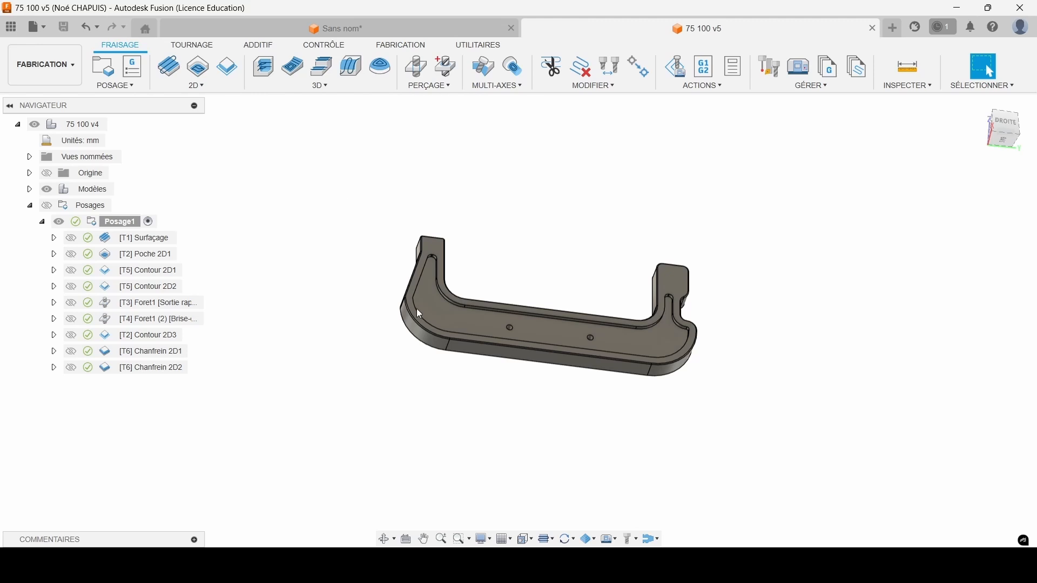
Start an NC program for Posage1 and filter the Fusion post-processor library to the vendor Haas Automation.
{"action": "left_click", "coordinate": [704, 76]}
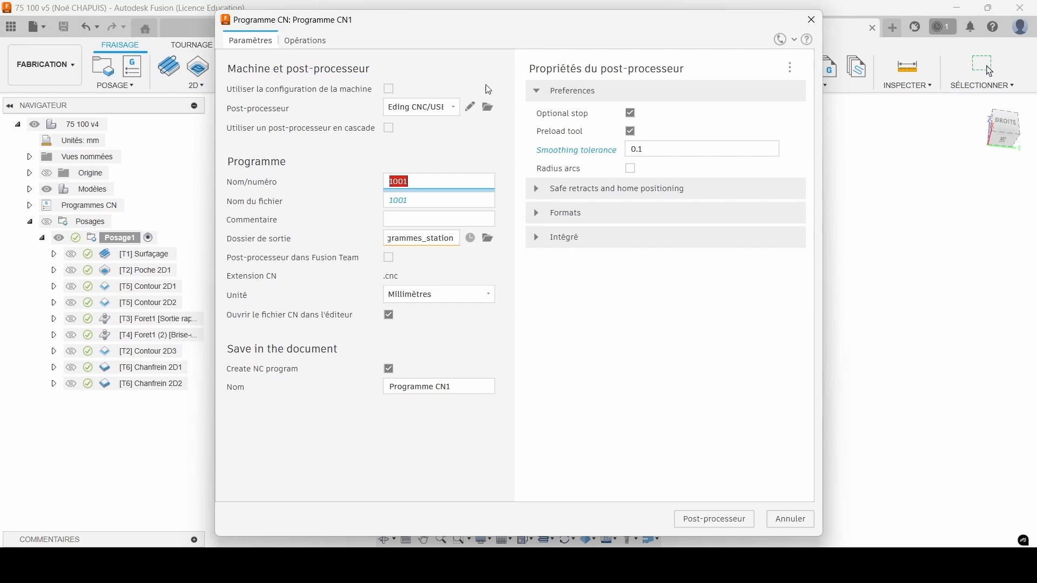
{"action": "left_click", "coordinate": [450, 107]}
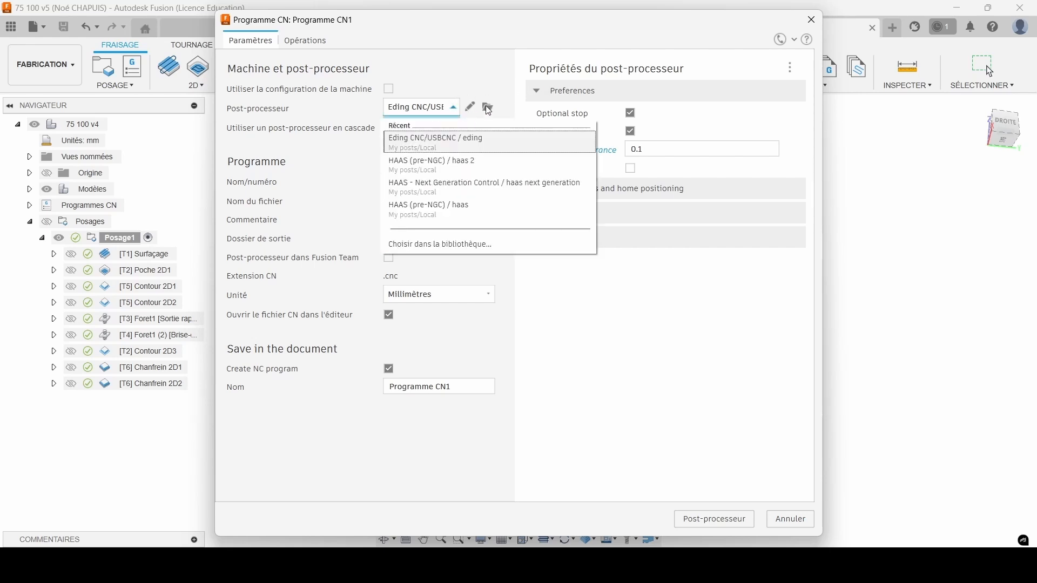
{"action": "left_click", "coordinate": [426, 247]}
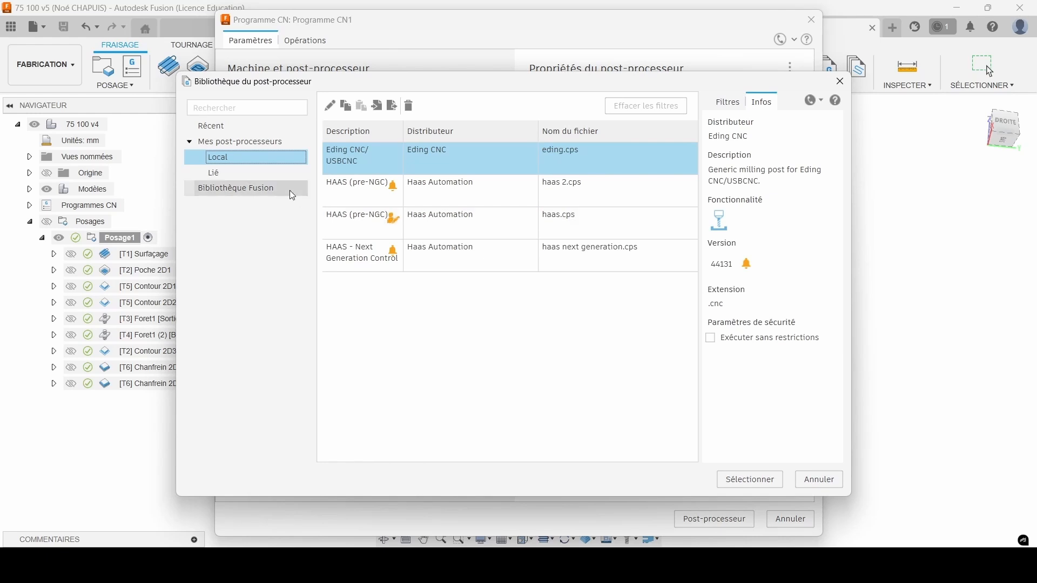
{"action": "left_click", "coordinate": [232, 188]}
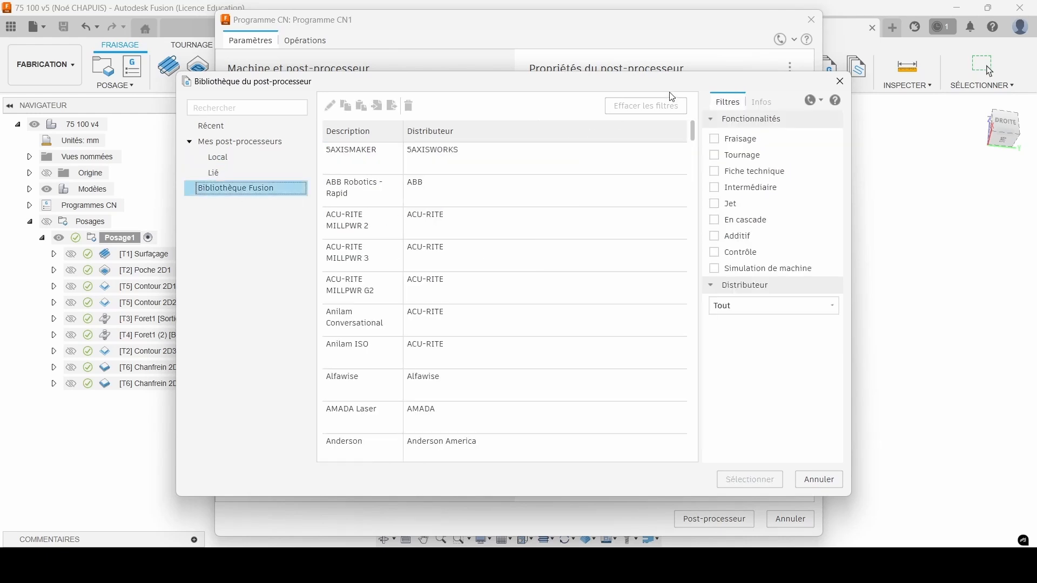
{"action": "left_click", "coordinate": [767, 306]}
{"action": "left_click", "coordinate": [758, 337]}
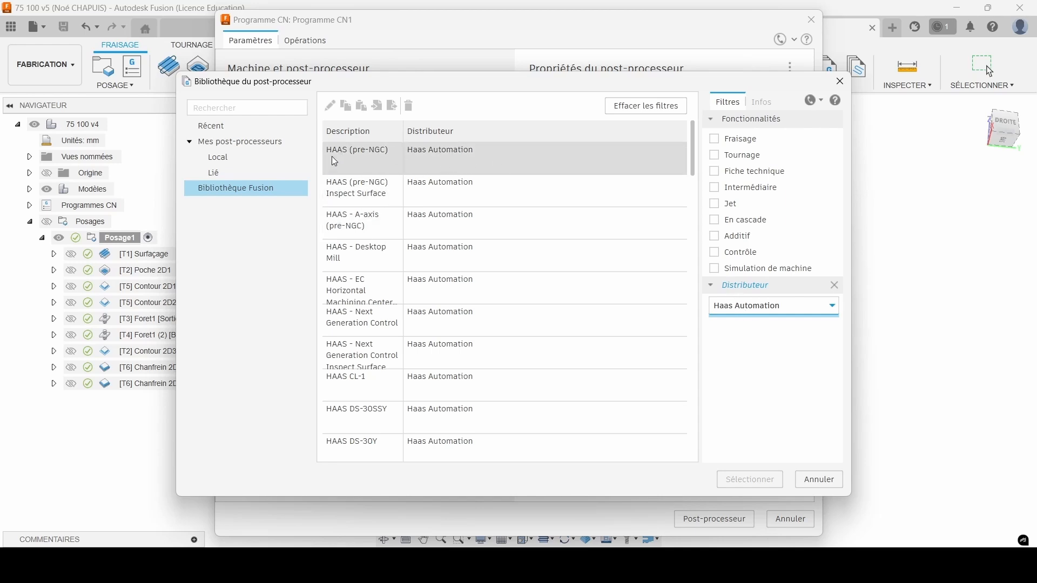
Choose the HAAS (pre-NGC) post-processor, copying it to the Local location of the personal post-processors.
{"action": "left_click", "coordinate": [368, 159]}
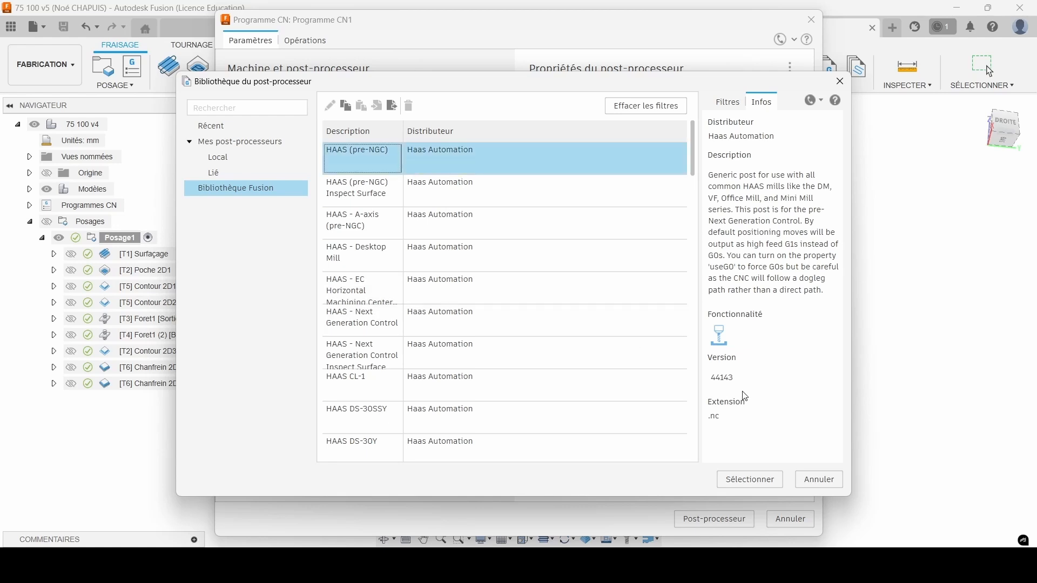
{"action": "left_click", "coordinate": [731, 480]}
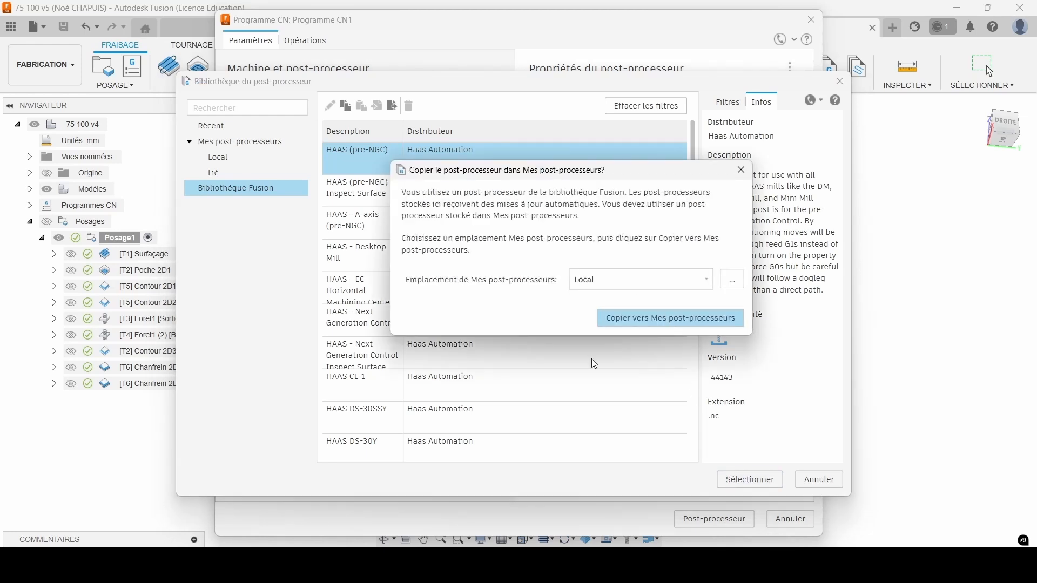
{"action": "left_click", "coordinate": [701, 319]}
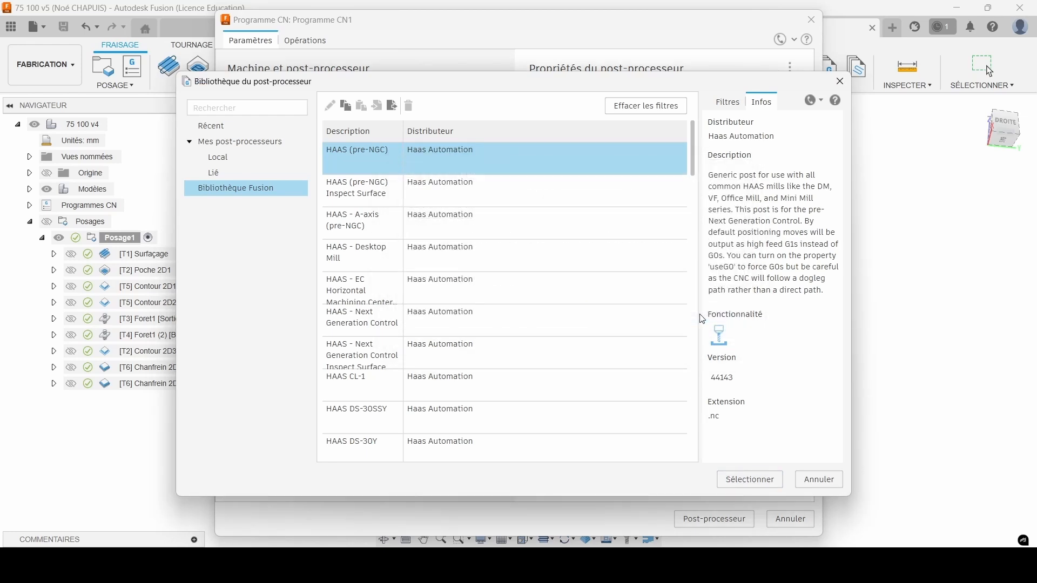
{"action": "left_click", "coordinate": [750, 479]}
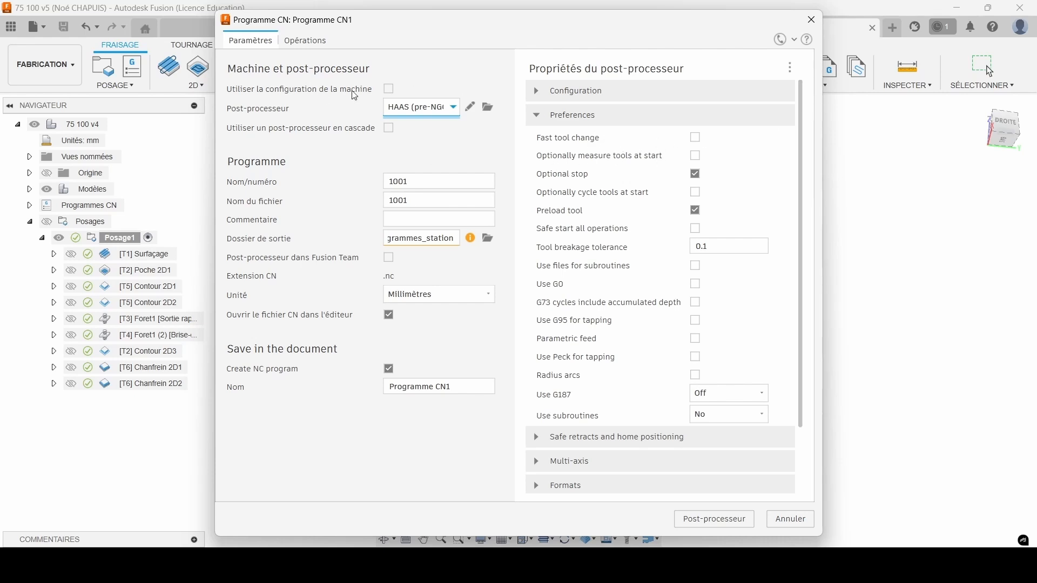
Enable Fast tool change and Use G0 in the post-processor properties and disable Use clamp codes.
{"action": "left_click", "coordinate": [696, 139]}
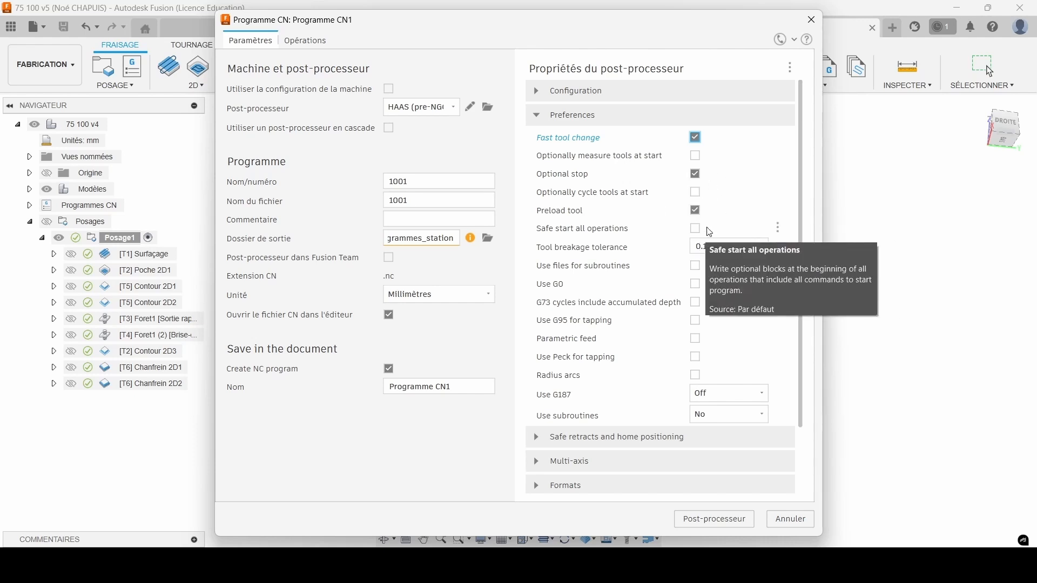
{"action": "left_click", "coordinate": [695, 284]}
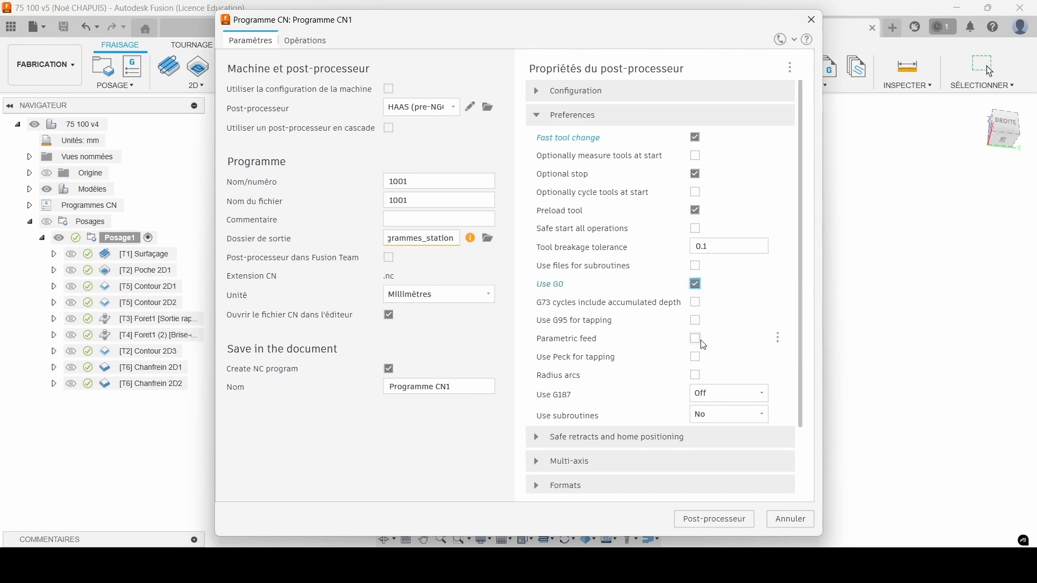
{"action": "left_click", "coordinate": [537, 437]}
{"action": "scroll", "coordinate": [648, 410], "scroll_direction": "down", "scroll_amount": 3}
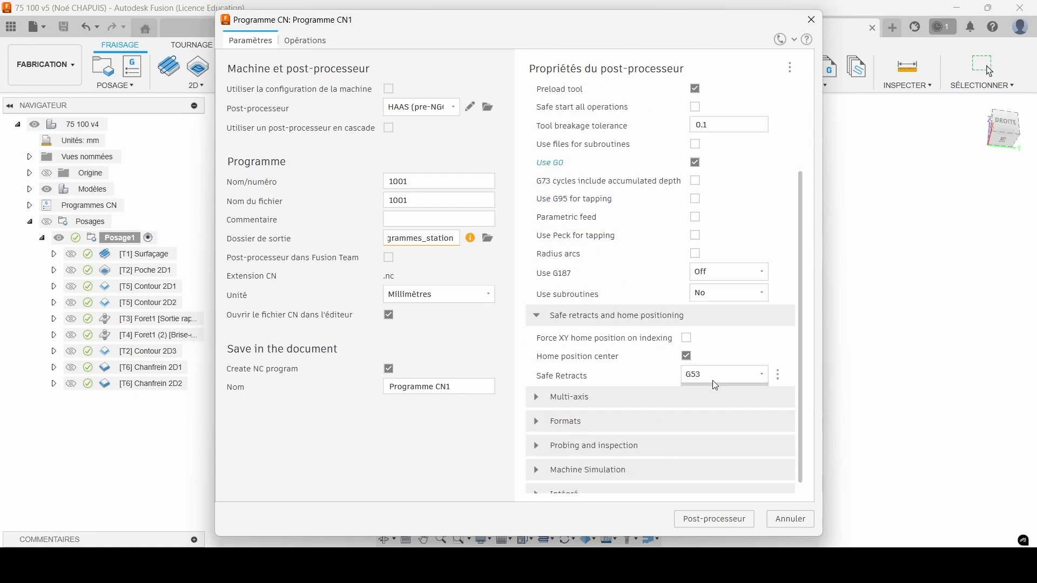
{"action": "left_click", "coordinate": [537, 397]}
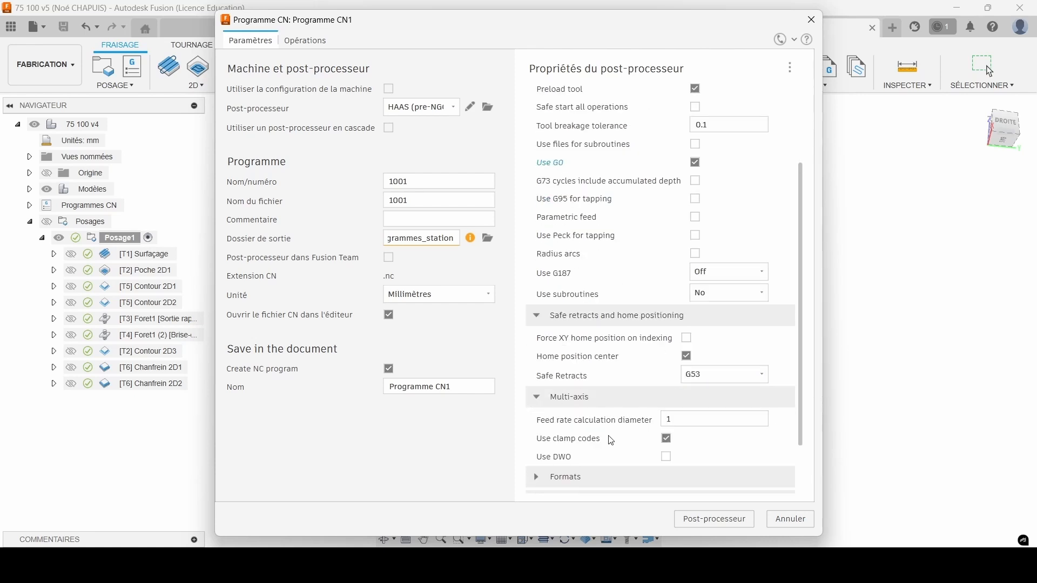
{"action": "left_click", "coordinate": [536, 477]}
{"action": "left_click", "coordinate": [666, 277]}
Expand the Probing and inspection, Machine Simulation and Intégré properties and review the remaining post-processor settings.
{"action": "scroll", "coordinate": [642, 351], "scroll_direction": "down", "scroll_amount": 2}
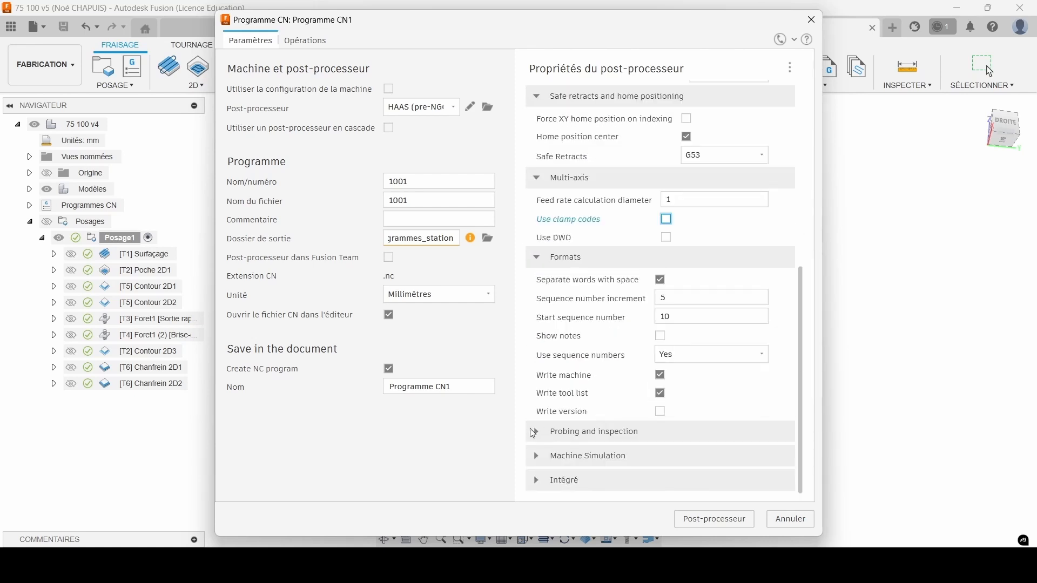
{"action": "left_click", "coordinate": [535, 432]}
{"action": "left_click", "coordinate": [536, 457]}
{"action": "left_click", "coordinate": [540, 481]}
{"action": "left_click", "coordinate": [653, 345]}
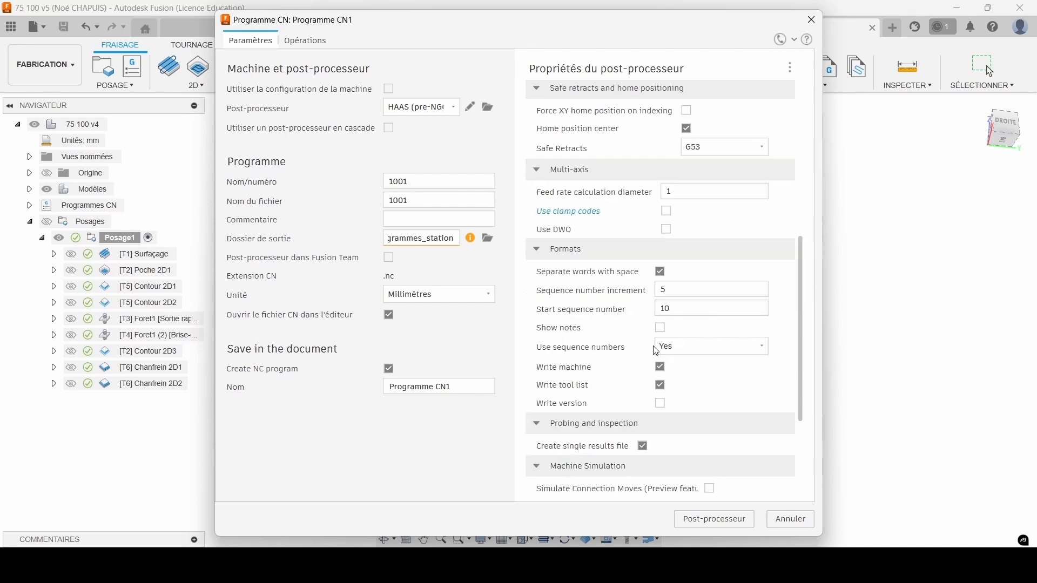
Set the program name and number to 8050 and choose the NC Programs folder in Fusion 360 as output folder.
{"action": "left_click", "coordinate": [406, 181]}
{"action": "left_click_drag", "start_coordinate": [406, 181], "coordinate": [367, 181]}
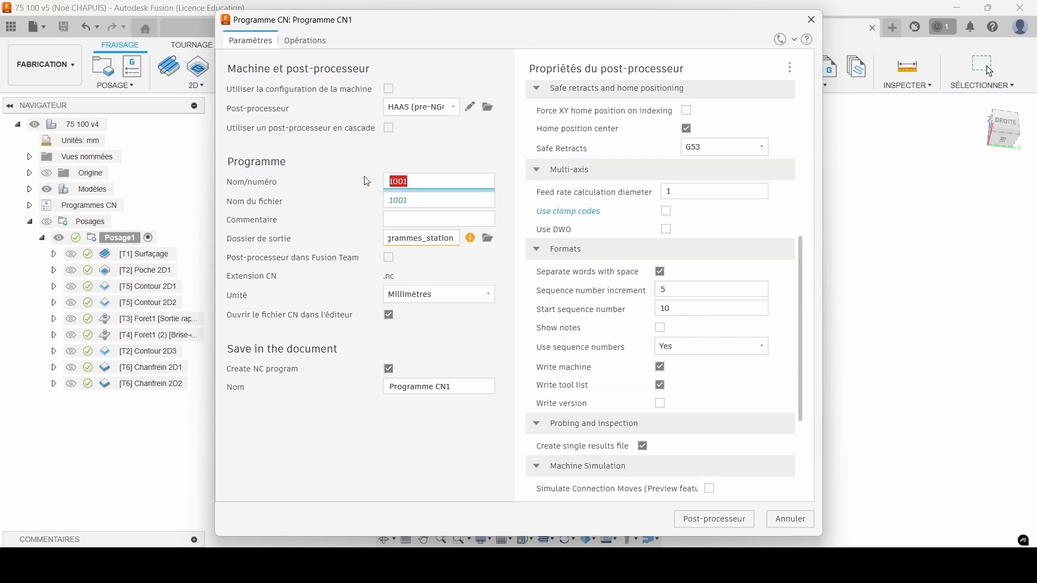
{"action": "type", "text": "8050"}
{"action": "left_click", "coordinate": [420, 219]}
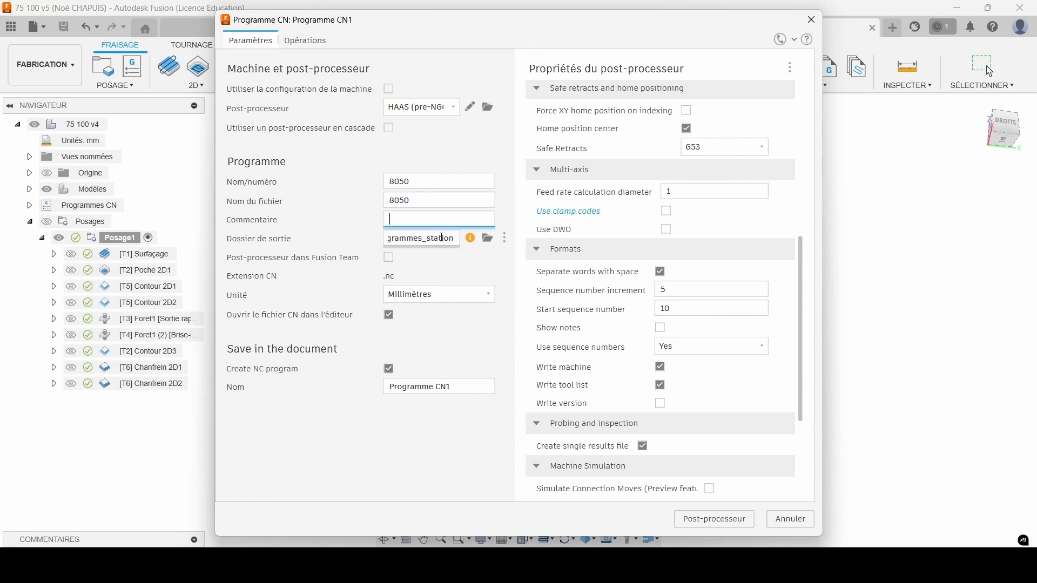
{"action": "left_click", "coordinate": [487, 238]}
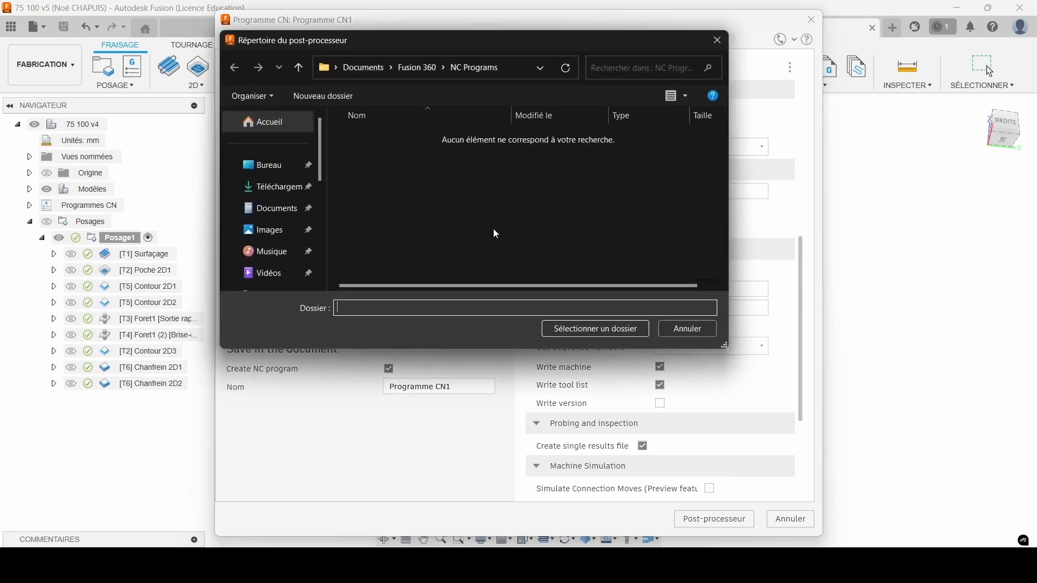
{"action": "left_click", "coordinate": [588, 330]}
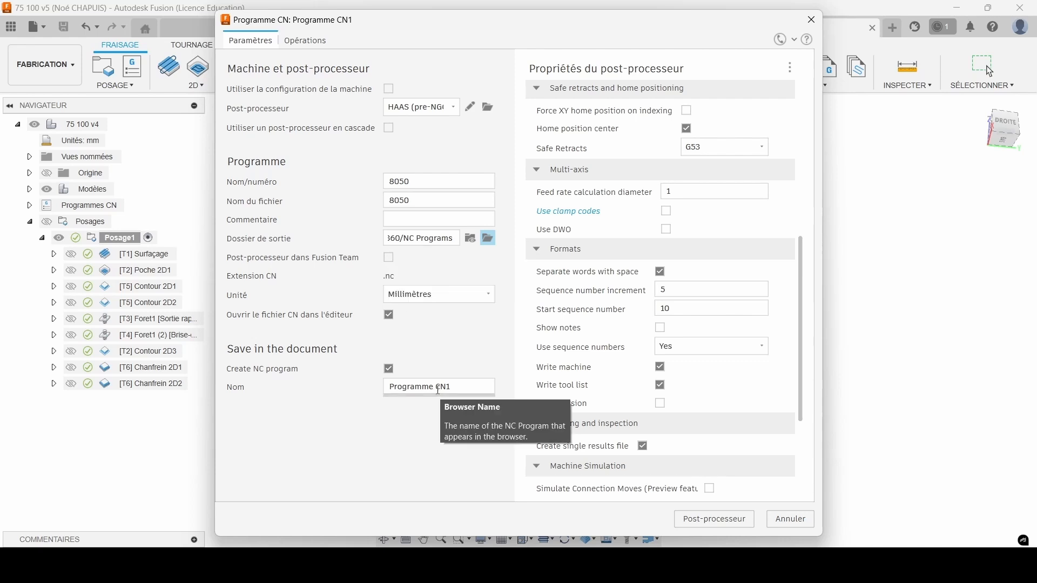
Name the saved NC program "Test palmer" and post-process the nine operations.
{"action": "left_click_drag", "start_coordinate": [455, 387], "coordinate": [367, 383]}
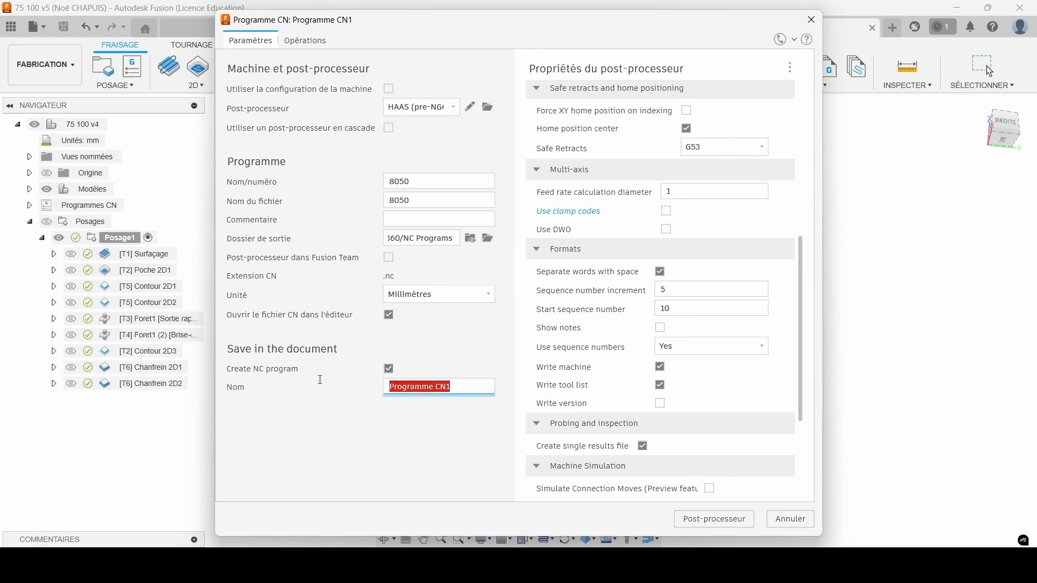
{"action": "type", "text": "Test"}
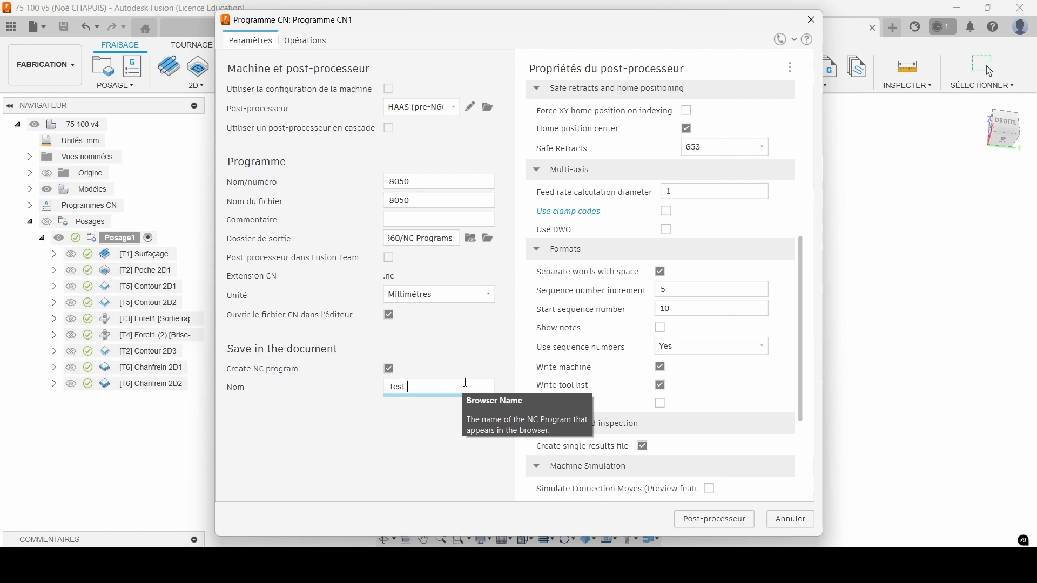
{"action": "type", "text": " palmer"}
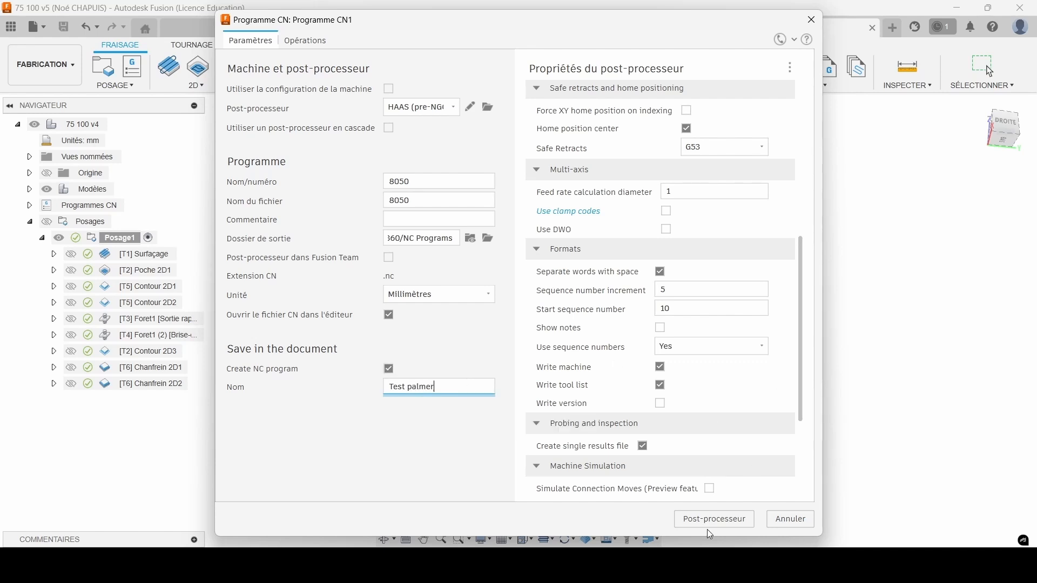
{"action": "left_click", "coordinate": [702, 523]}
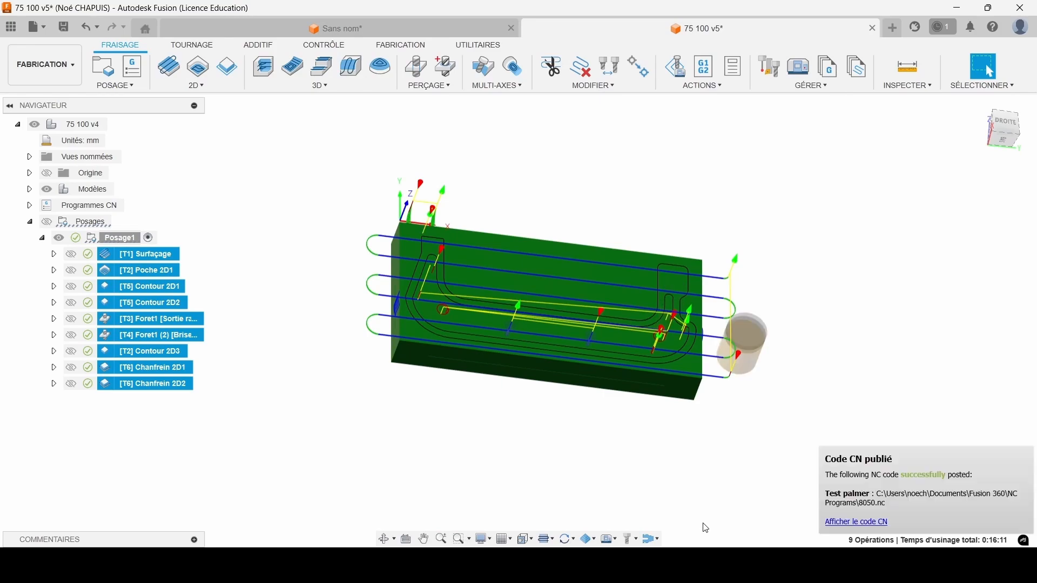
Open the posted 8050.nc code in Visual Studio Code and examine the M1 stop and M6 tool-change lines.
{"action": "left_click", "coordinate": [834, 522]}
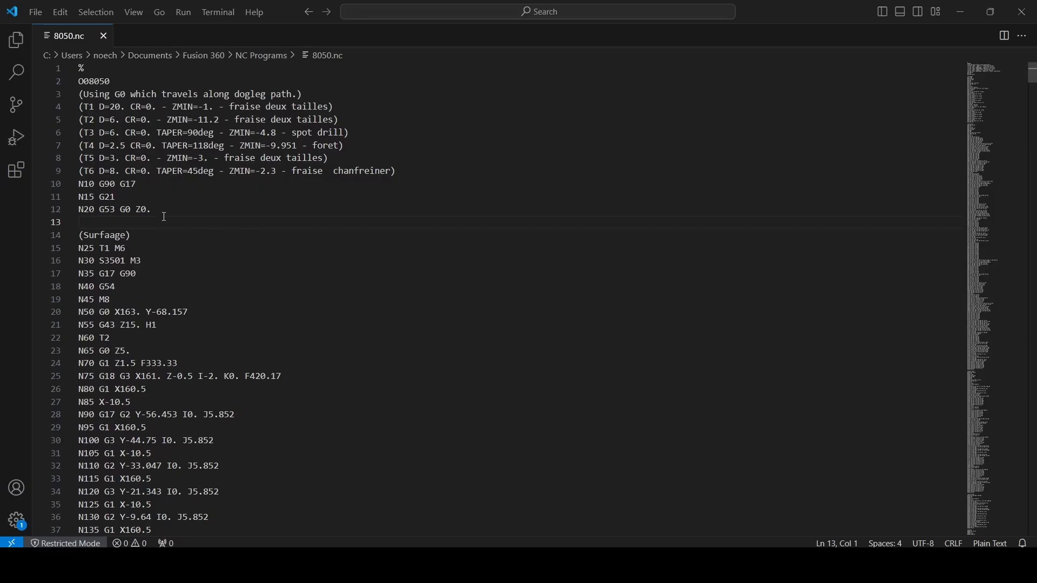
{"action": "scroll", "coordinate": [256, 358], "scroll_direction": "down", "scroll_amount": 20}
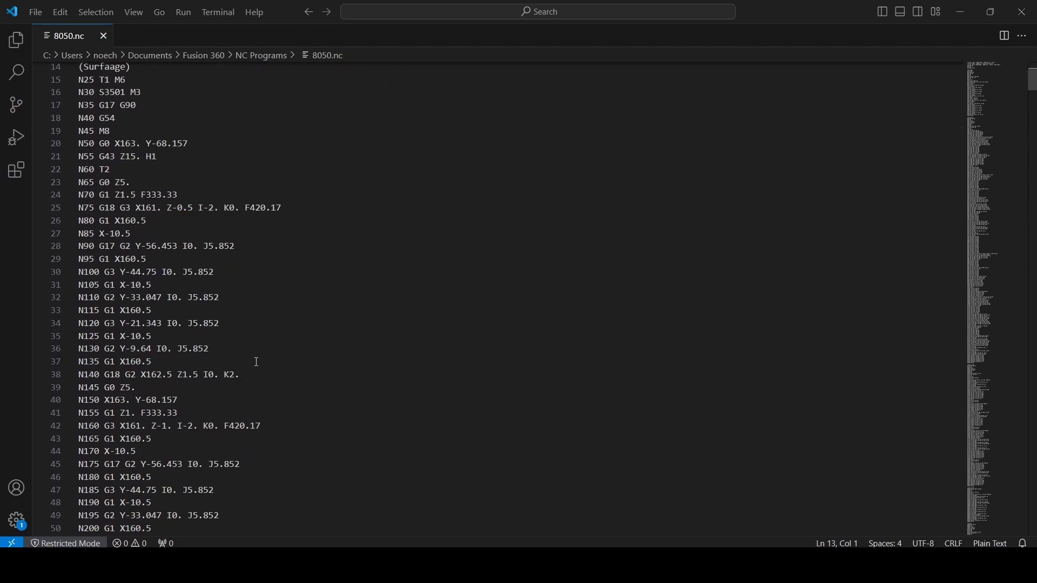
{"action": "scroll", "coordinate": [258, 359], "scroll_direction": "up", "scroll_amount": 9}
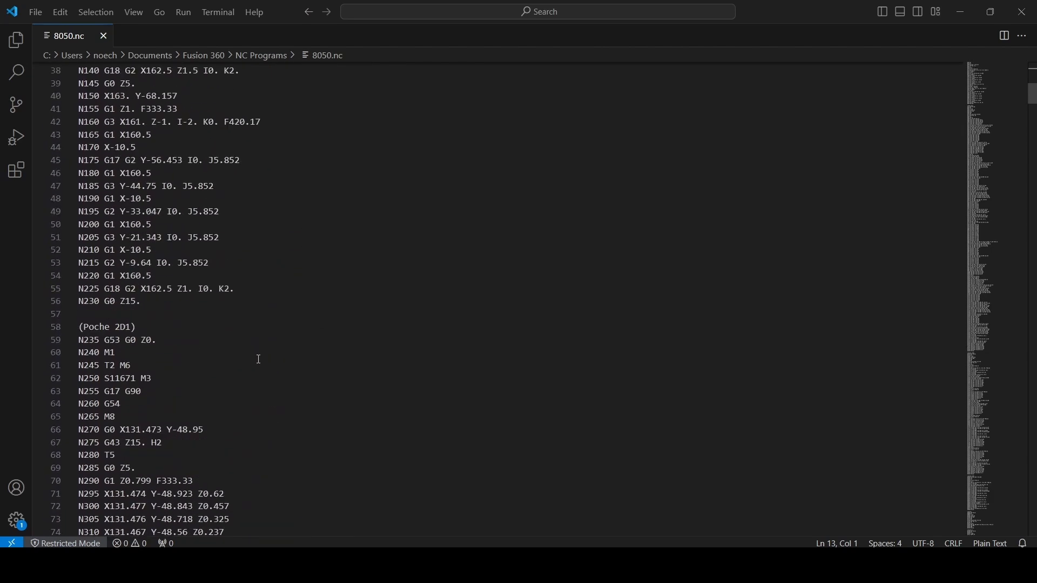
{"action": "double_click", "coordinate": [107, 355]}
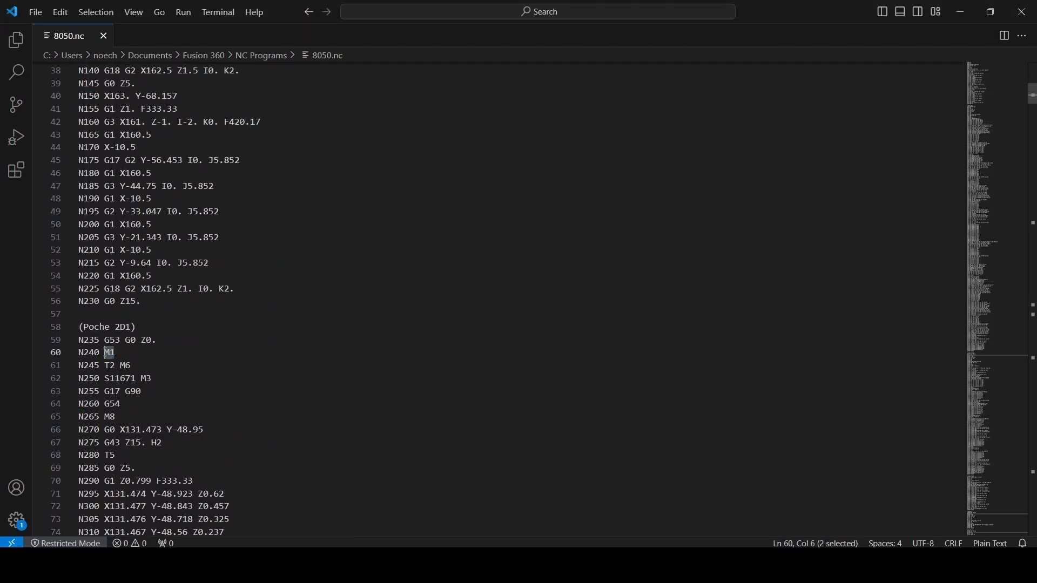
{"action": "left_click", "coordinate": [128, 363]}
{"action": "scroll", "coordinate": [120, 357], "scroll_direction": "up", "scroll_amount": 12}
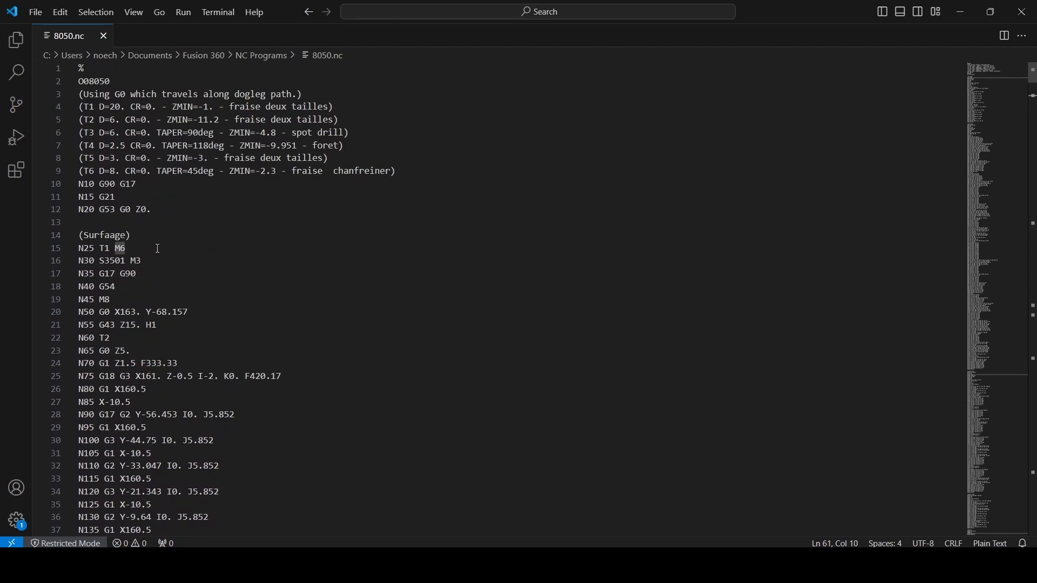
{"action": "scroll", "coordinate": [158, 248], "scroll_direction": "down", "scroll_amount": 14}
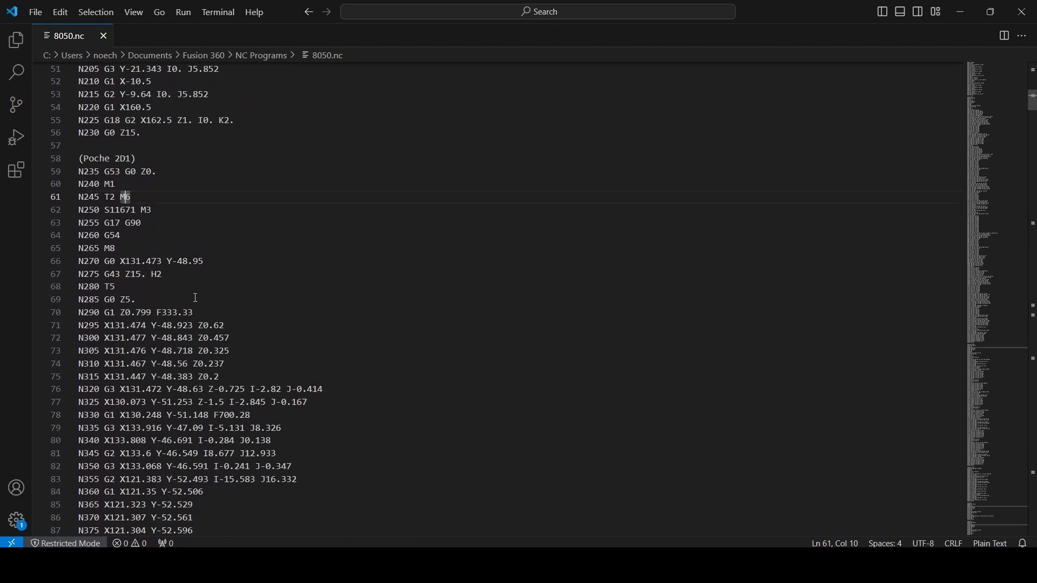
Examine the tool list in the 8050.nc header, checking the chamfer mill T6's type, taper and diameter and T2's minimum depth.
{"action": "scroll", "coordinate": [200, 330], "scroll_direction": "up", "scroll_amount": 14}
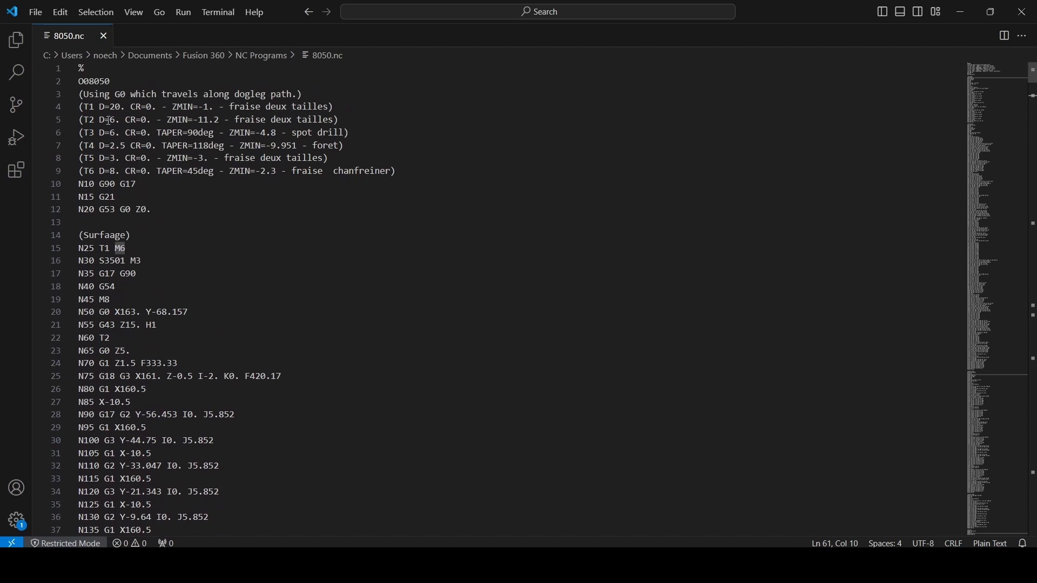
{"action": "left_click_drag", "start_coordinate": [81, 107], "coordinate": [400, 175]}
{"action": "key", "text": "Down"}
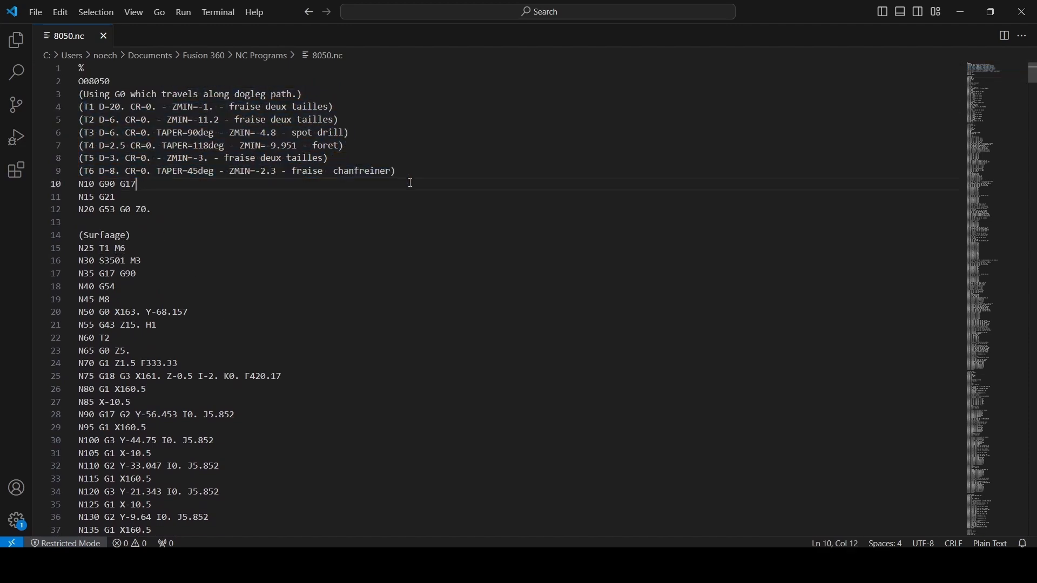
{"action": "left_click", "coordinate": [367, 171]}
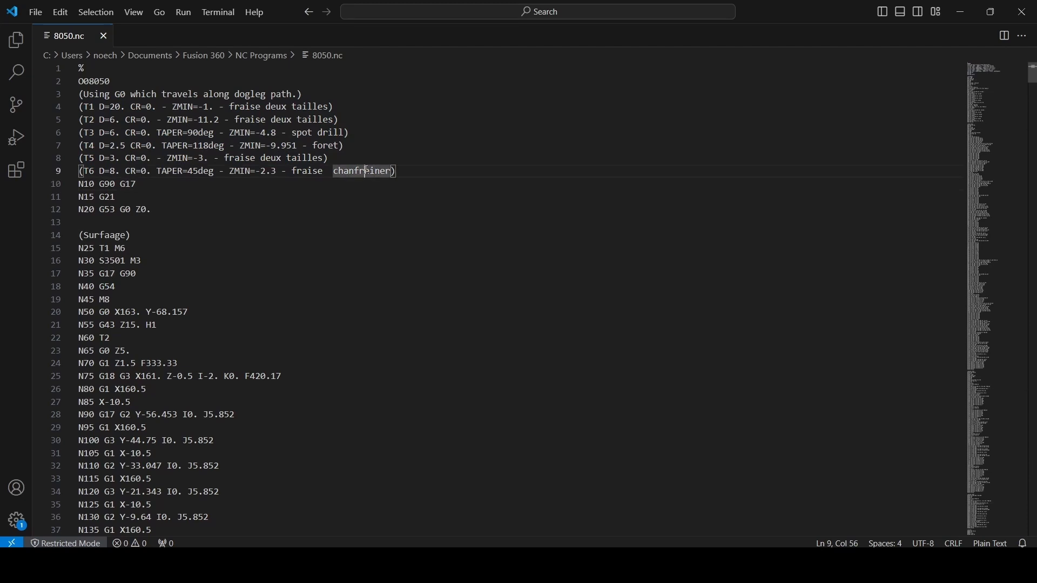
{"action": "left_click", "coordinate": [196, 172]}
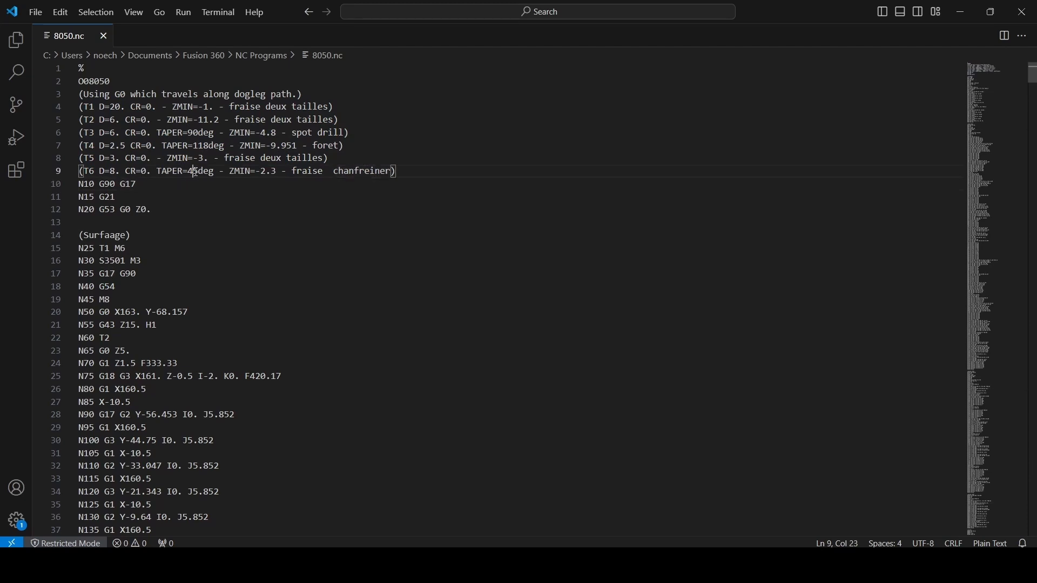
{"action": "left_click", "coordinate": [112, 170]}
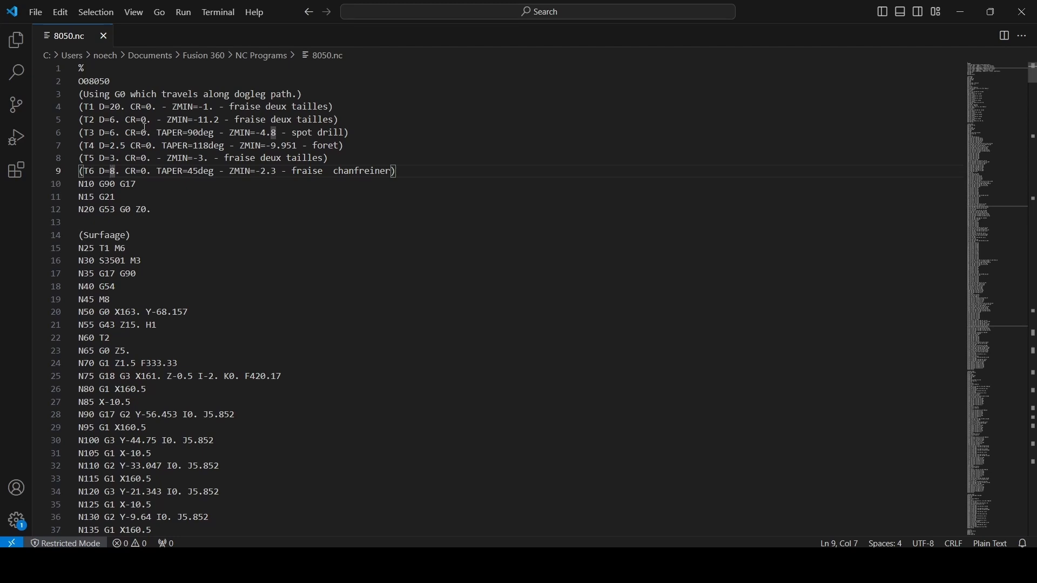
{"action": "left_click_drag", "start_coordinate": [84, 119], "coordinate": [217, 119]}
{"action": "left_click", "coordinate": [210, 119]}
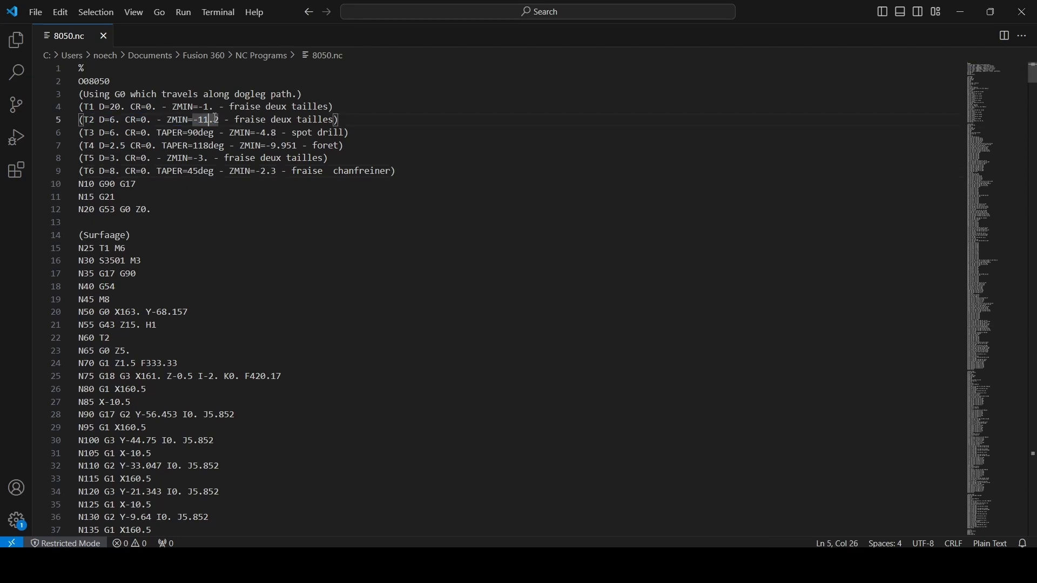
{"action": "left_click", "coordinate": [422, 237]}
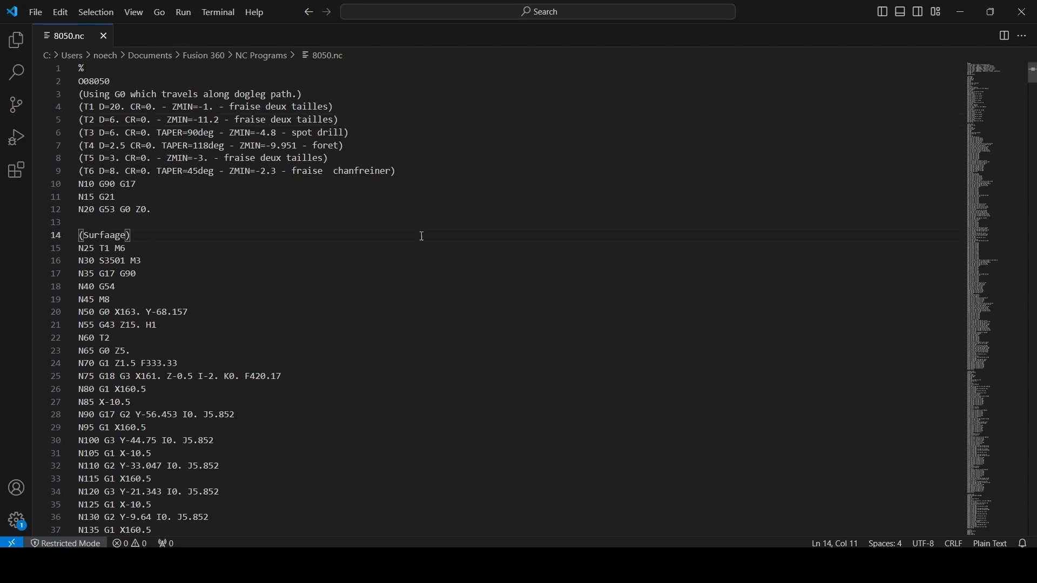